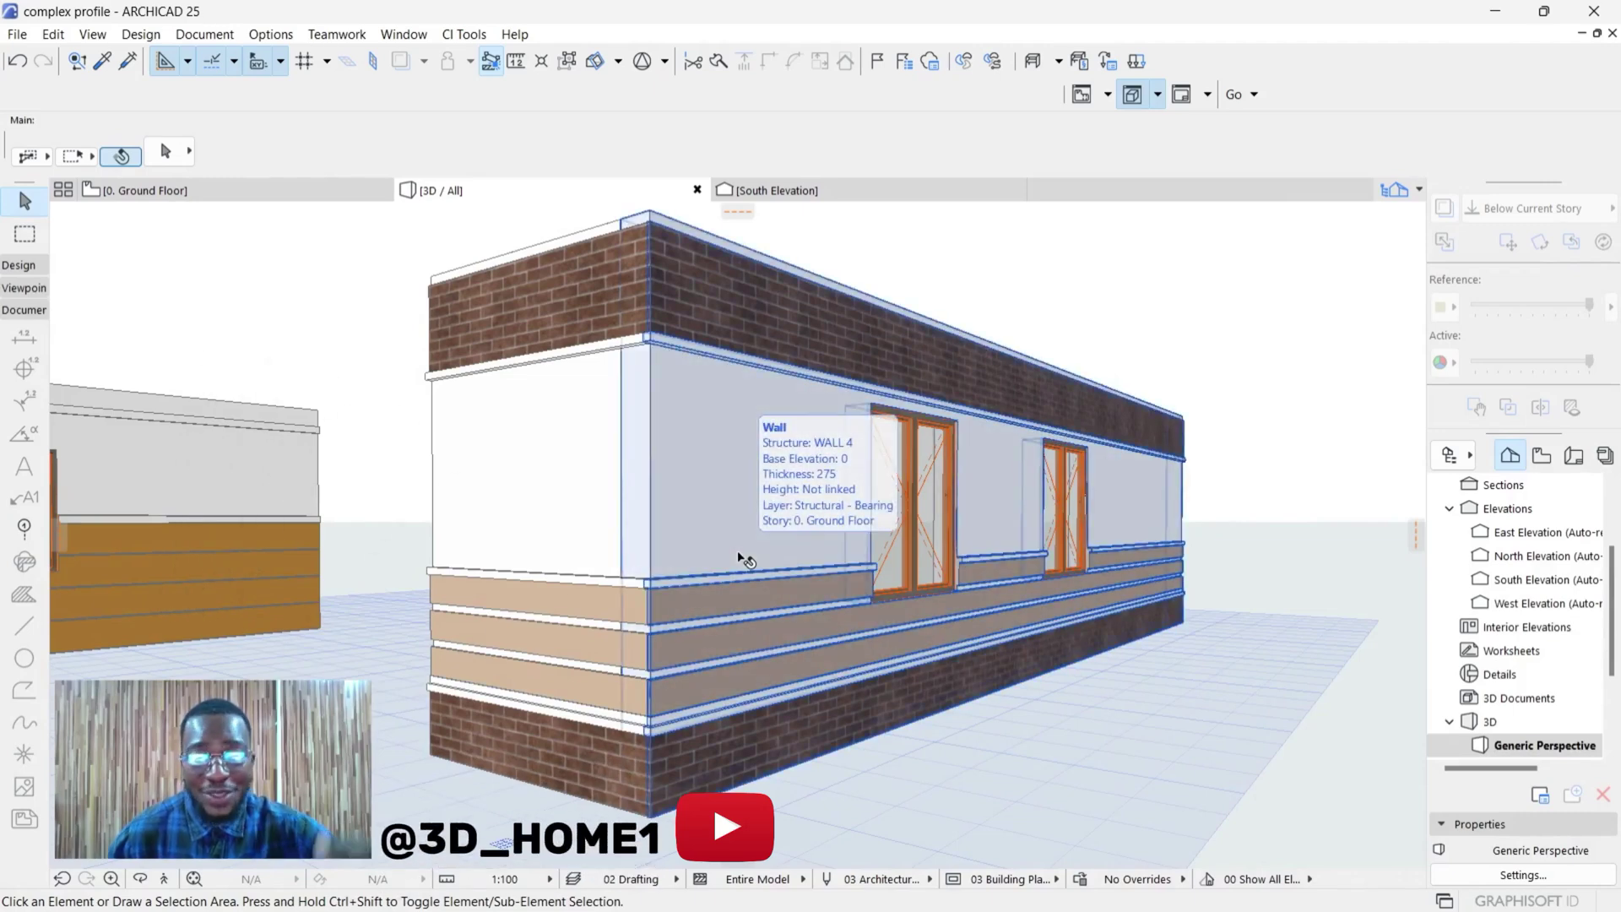
shift+middle_drag(740, 557, 649, 496)
shift+middle_drag(625, 327, 802, 532)
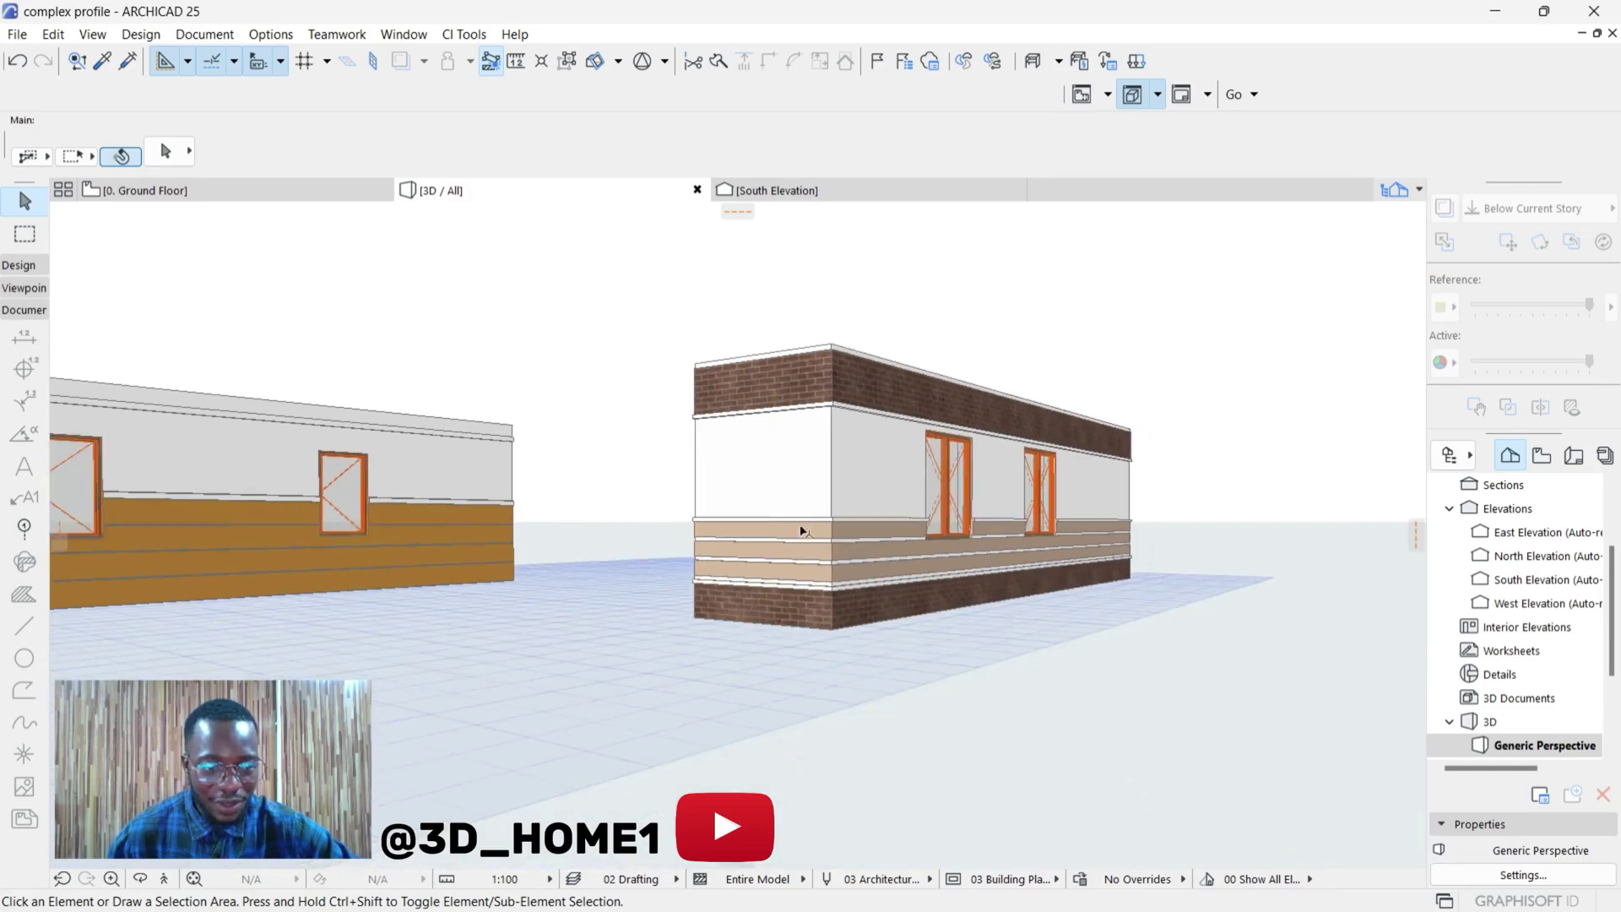
scroll(284, 484, up, 3)
scroll(285, 484, down, 5)
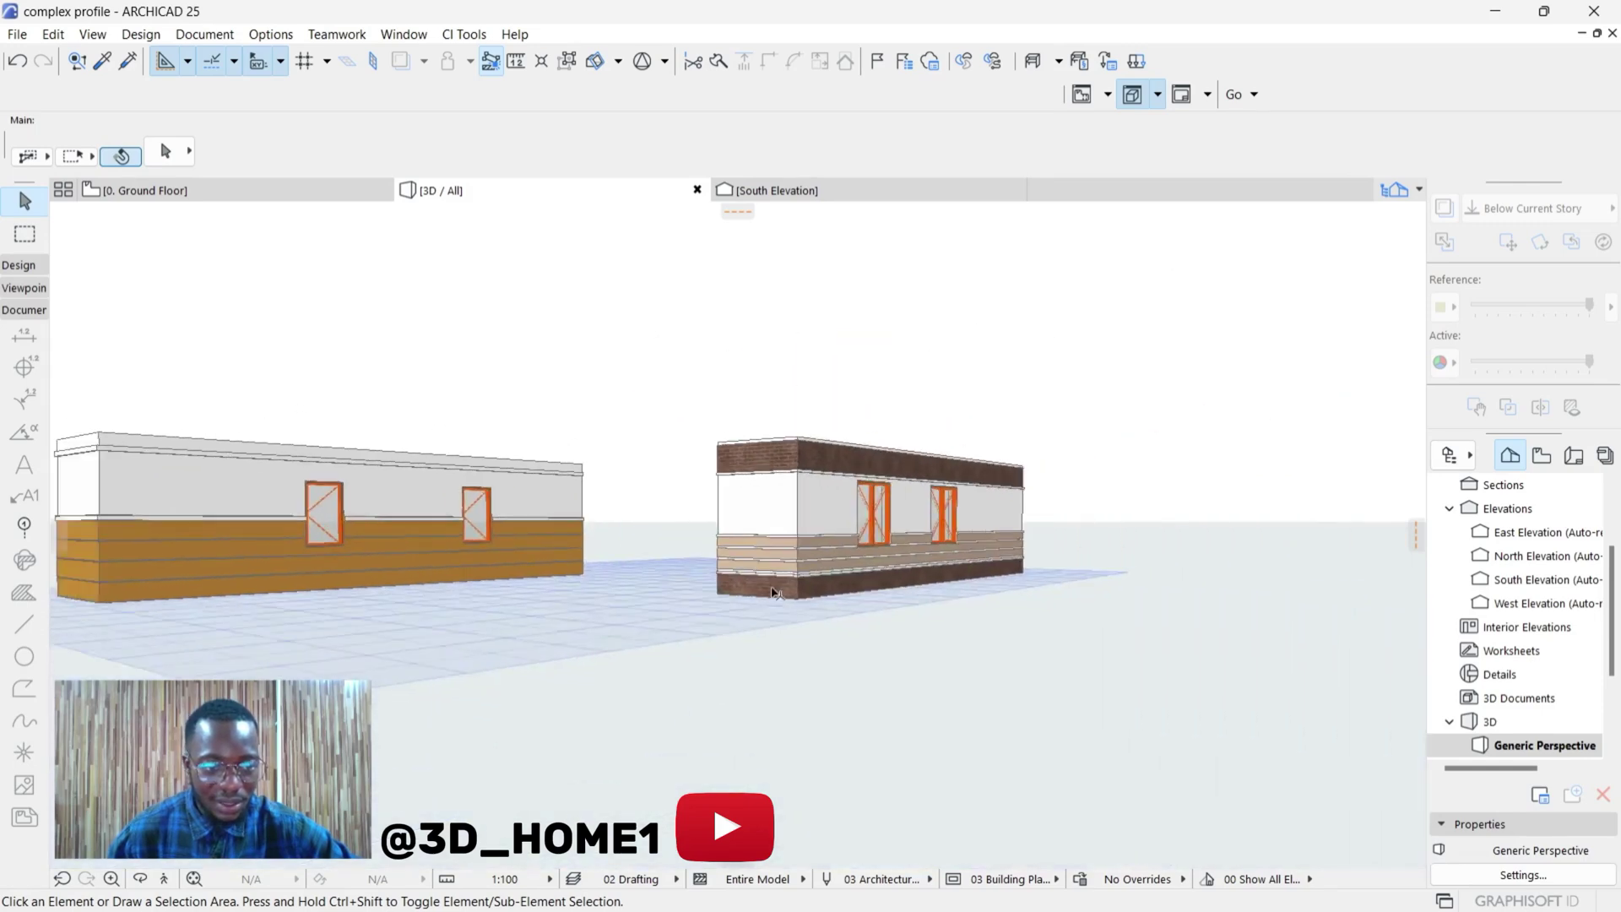
scroll(726, 659, up, 8)
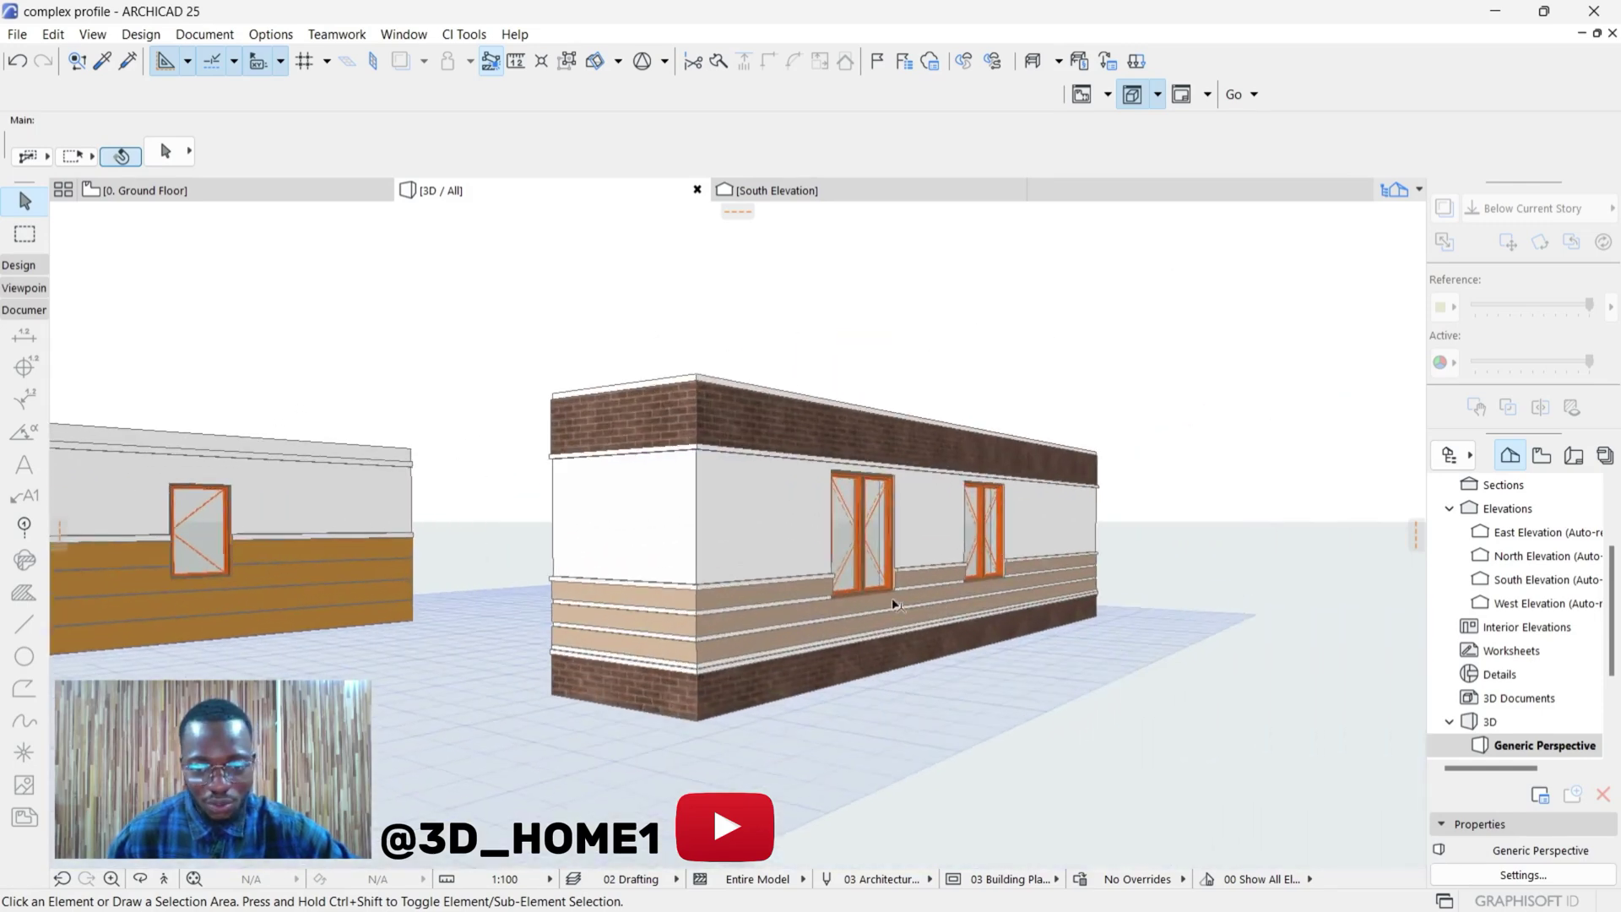
scroll(726, 651, down, 3)
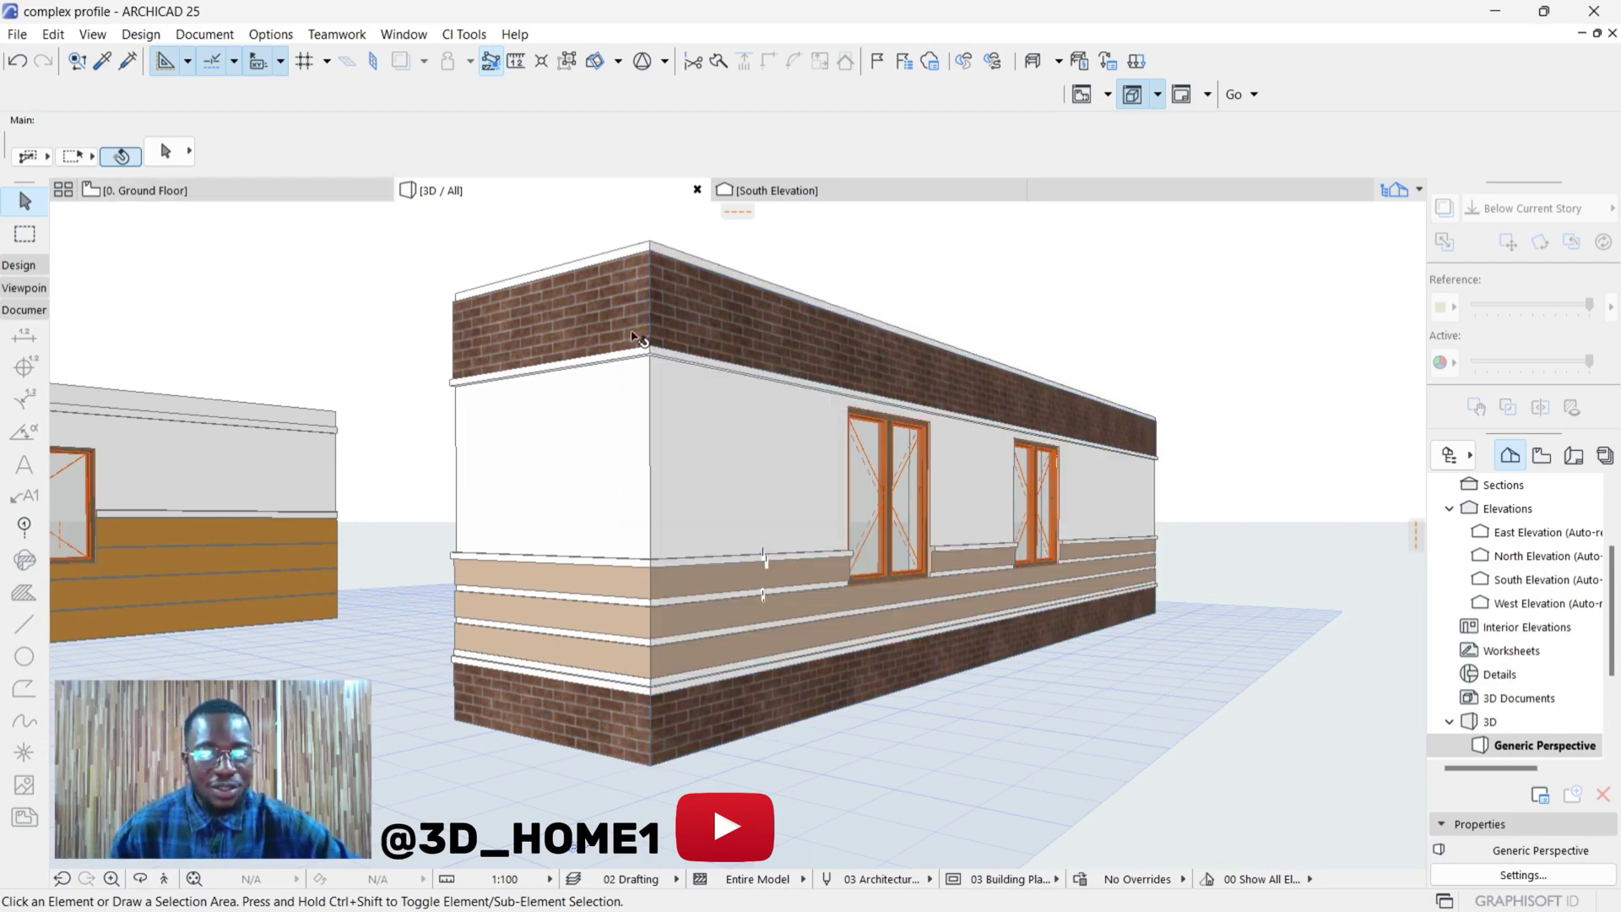
- Create a new complex profile named 3D WALL 2 in the Profile Manager
click(272, 33)
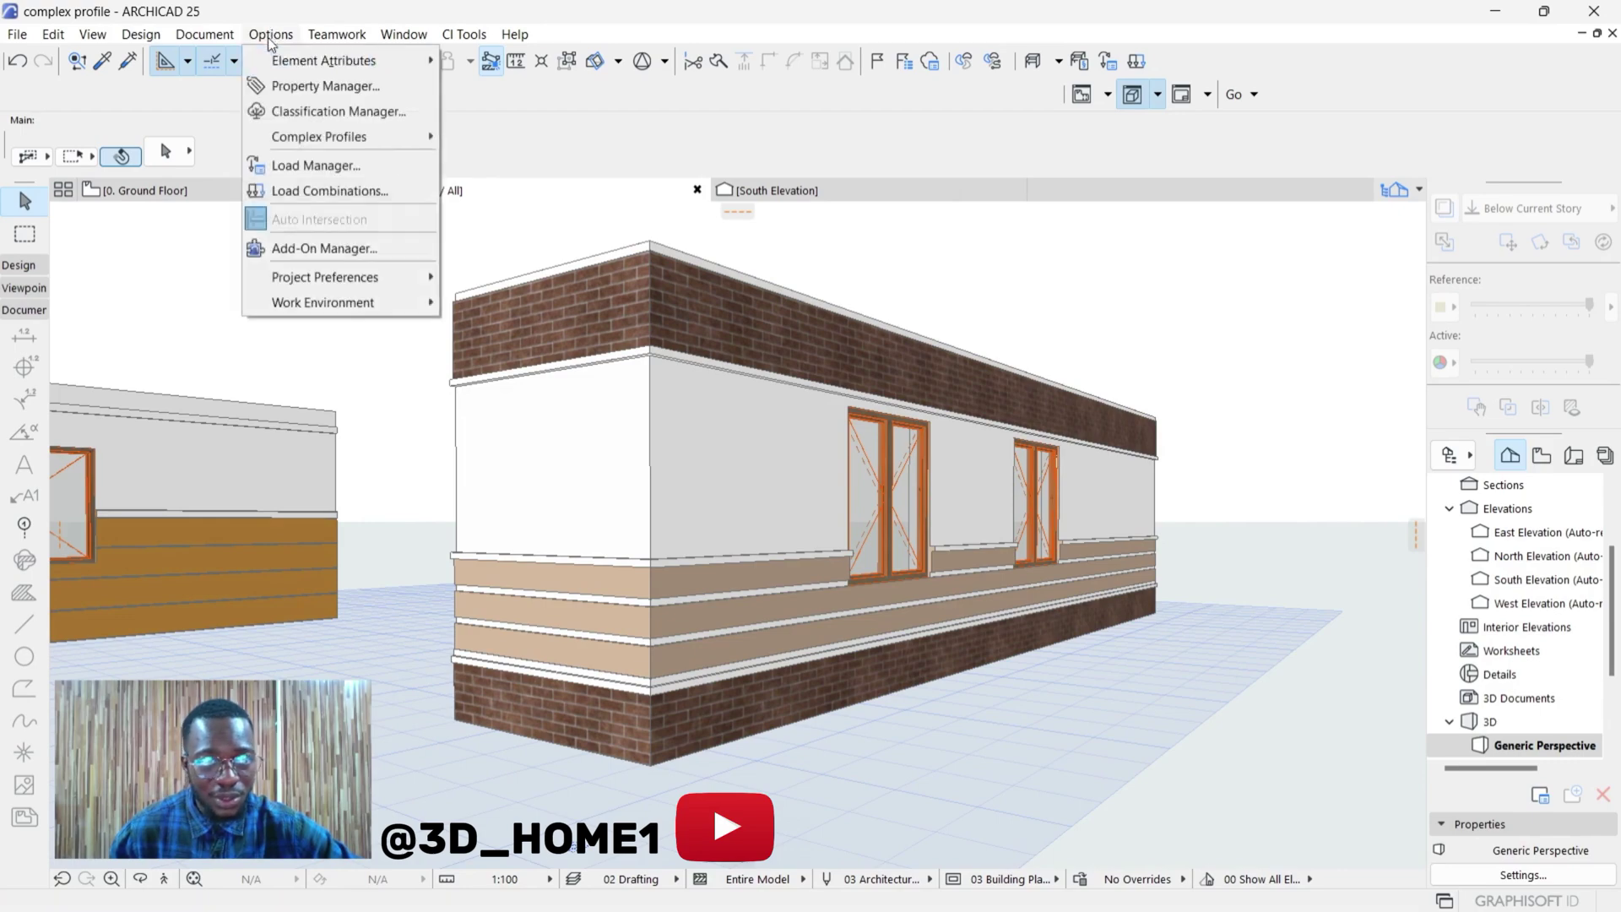
mouse_move(364, 137)
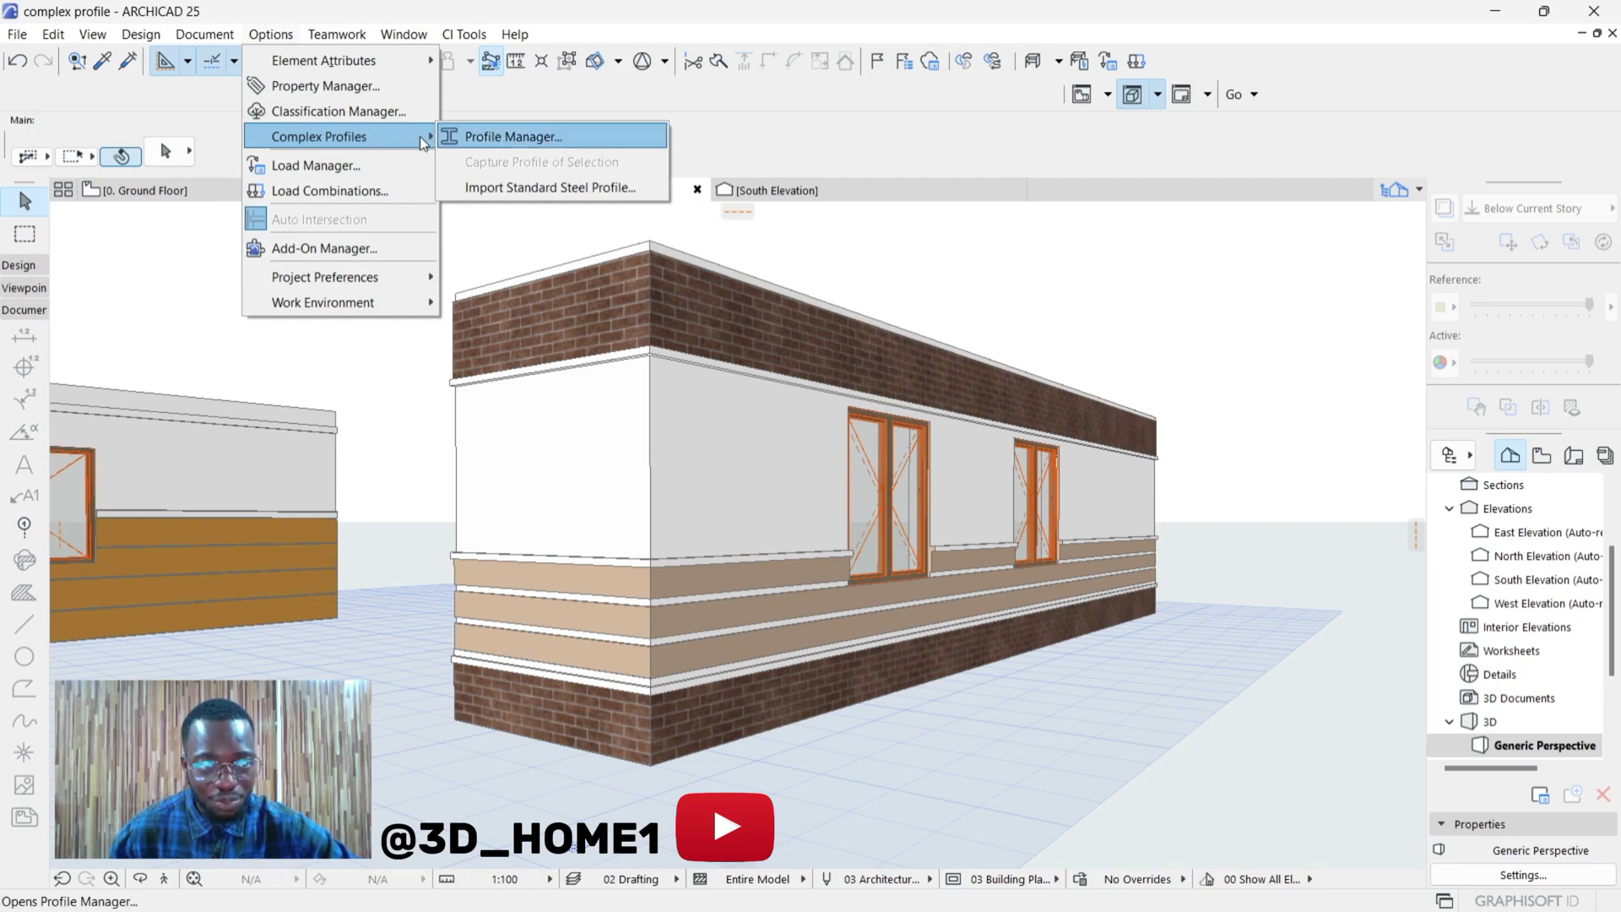
click(513, 139)
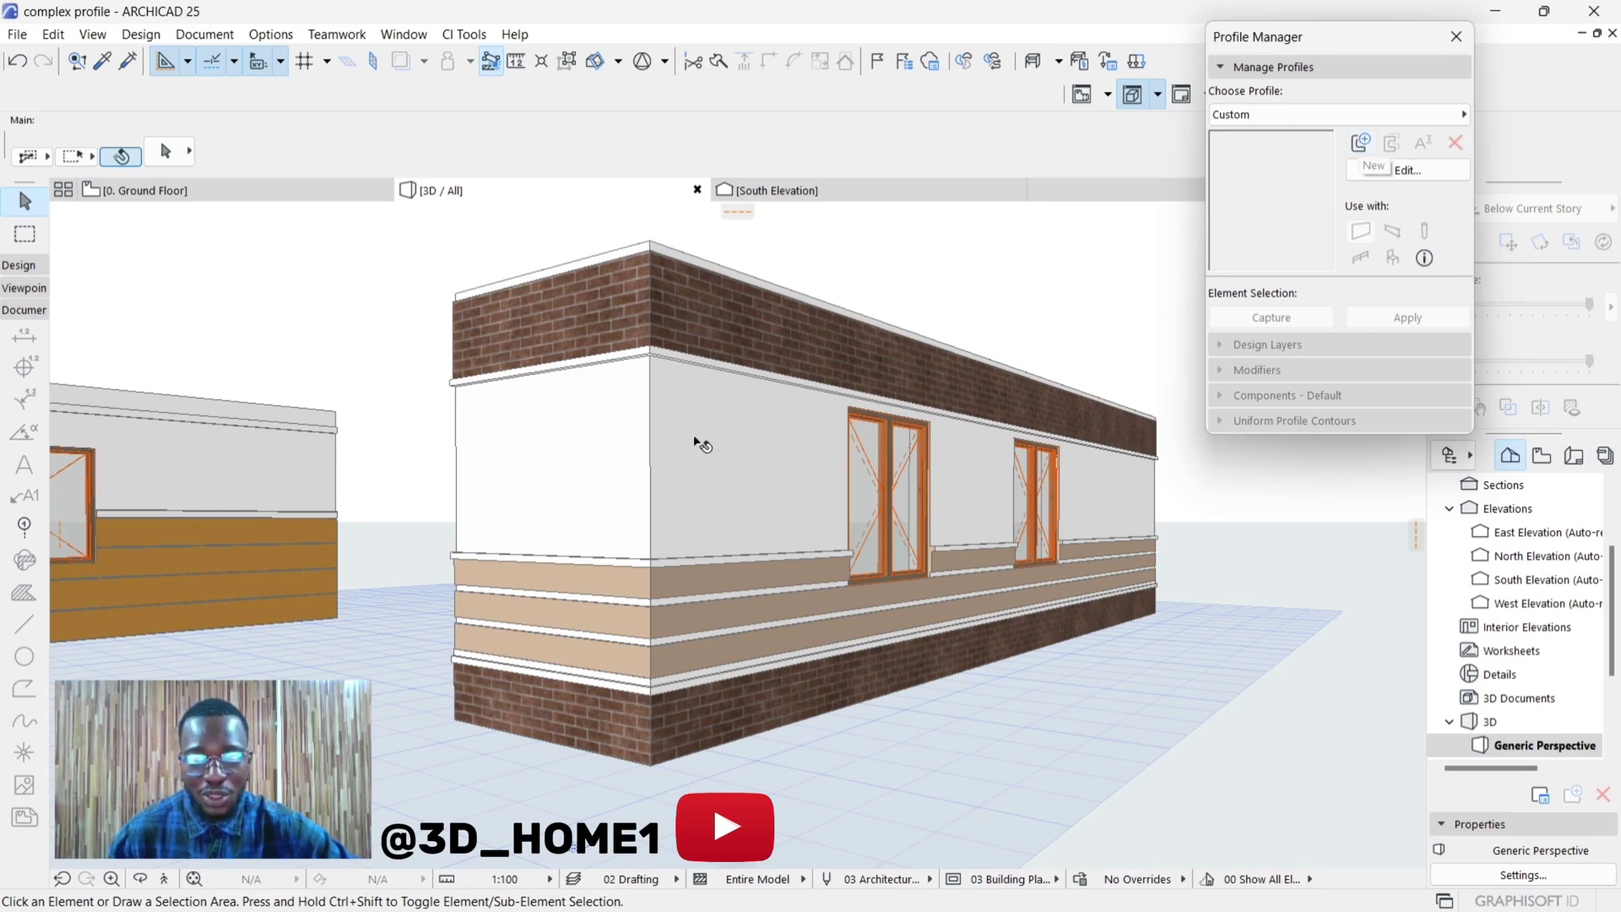
click(1362, 144)
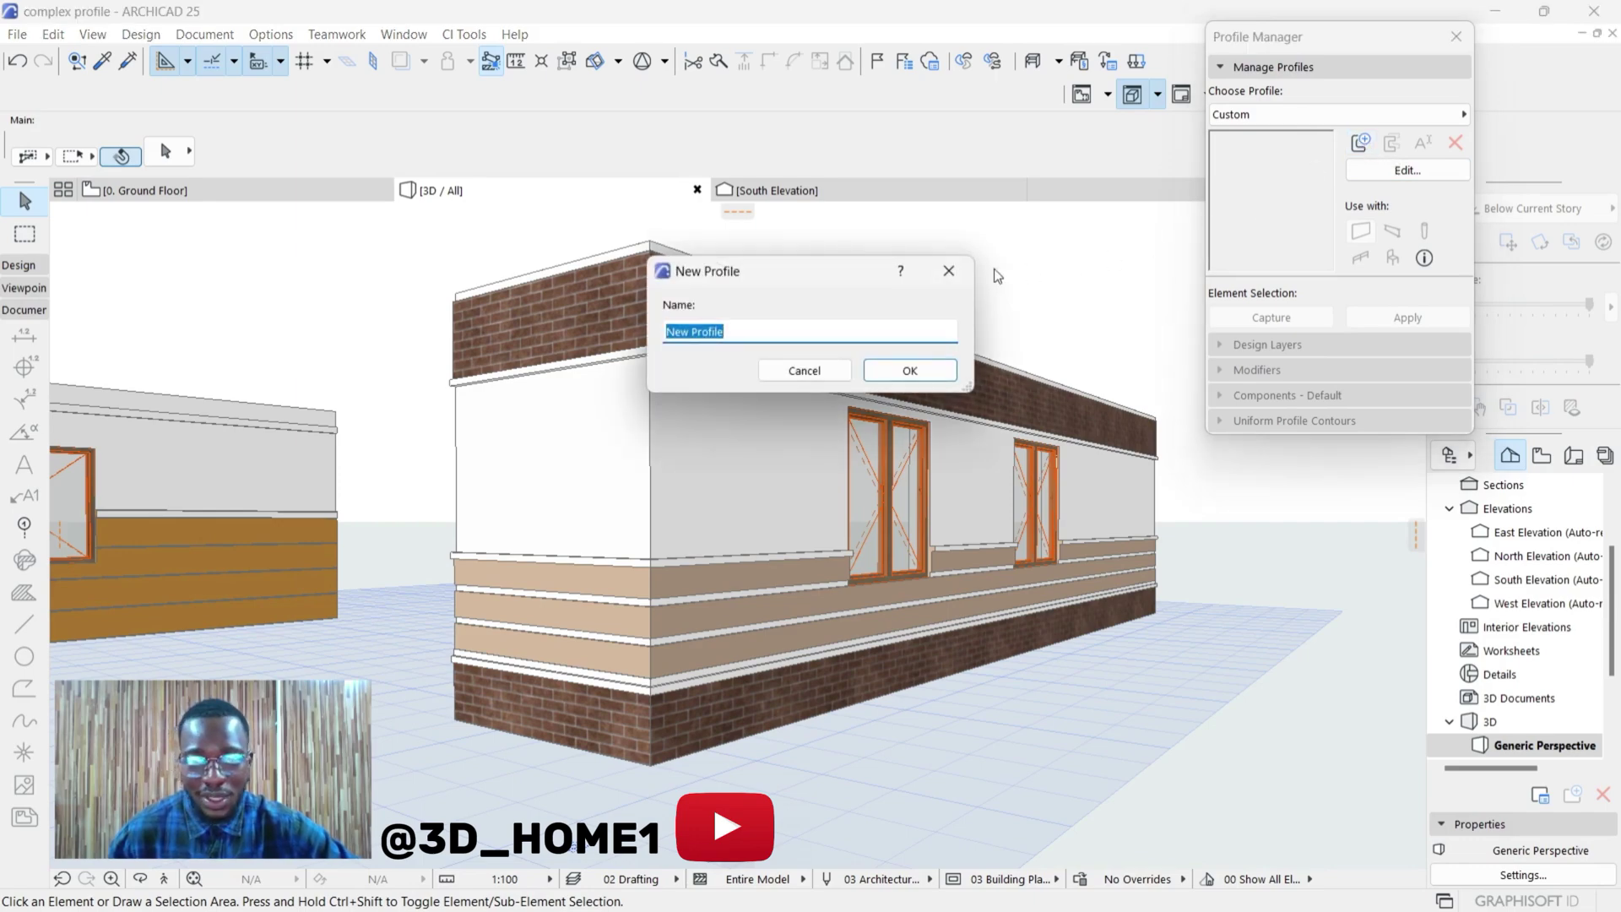
double_click(786, 333)
click(801, 337)
key(ctrl+a)
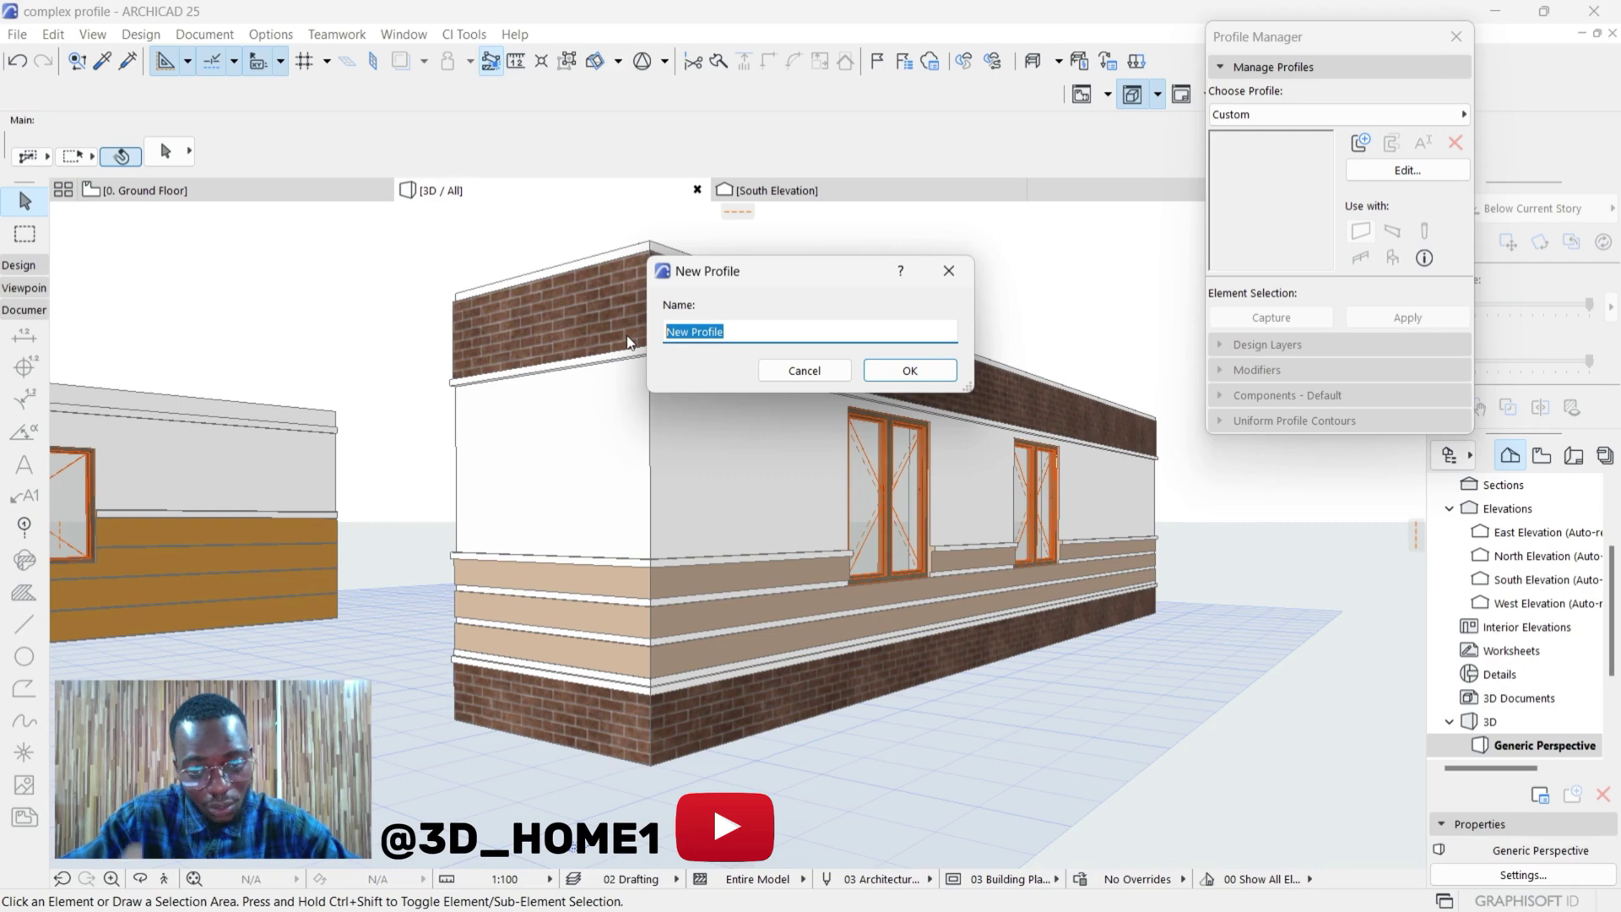
text(D WALL 2)
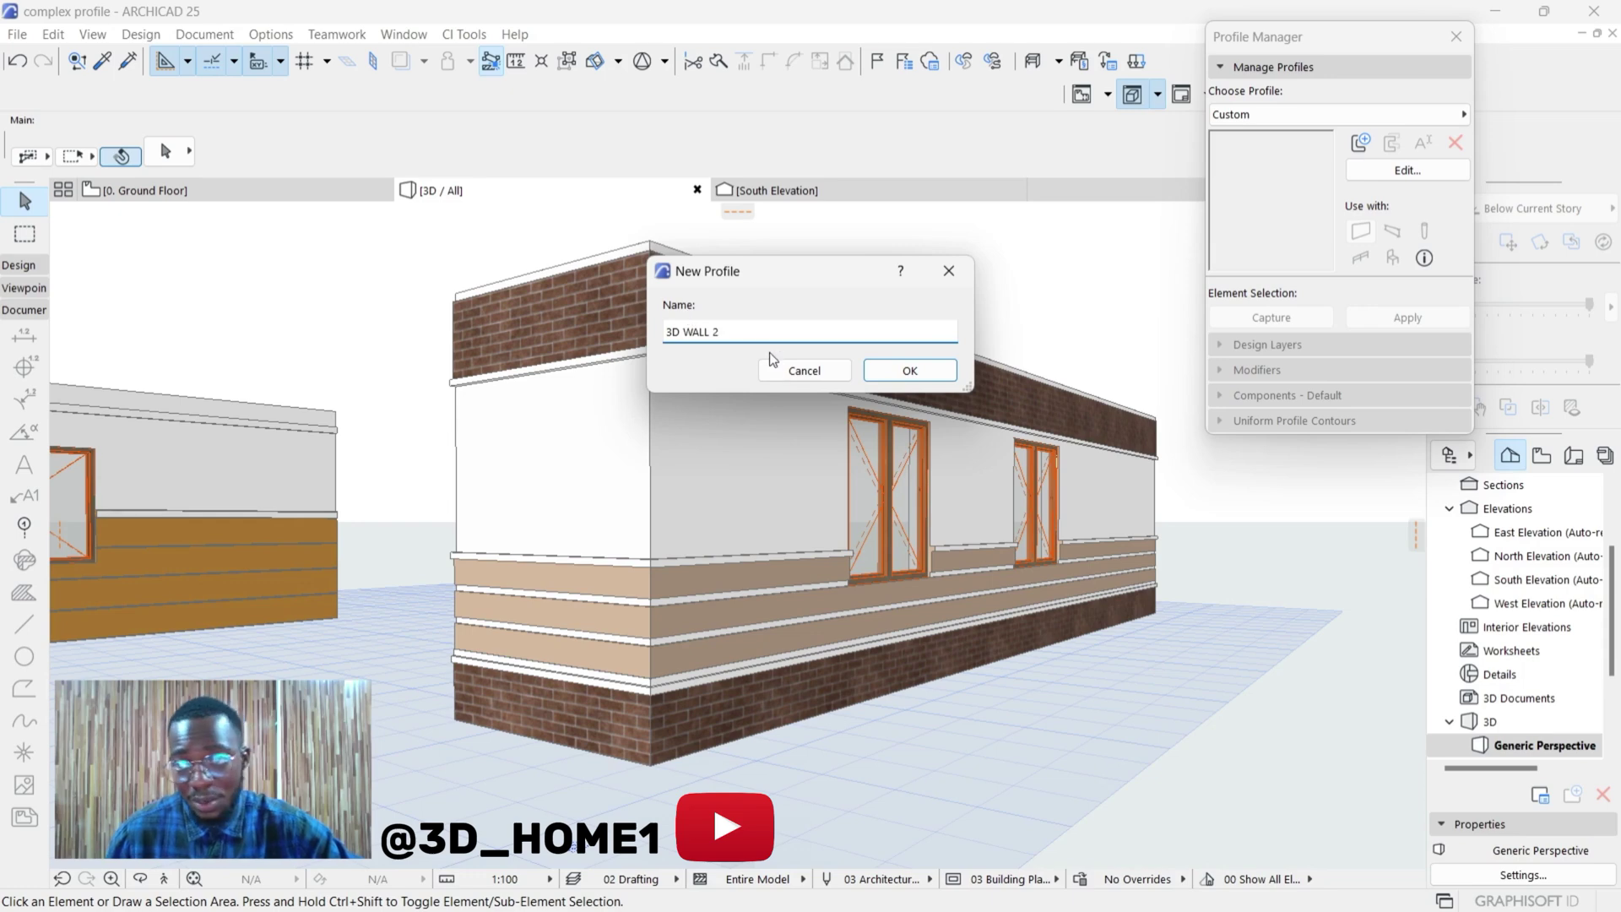
click(911, 372)
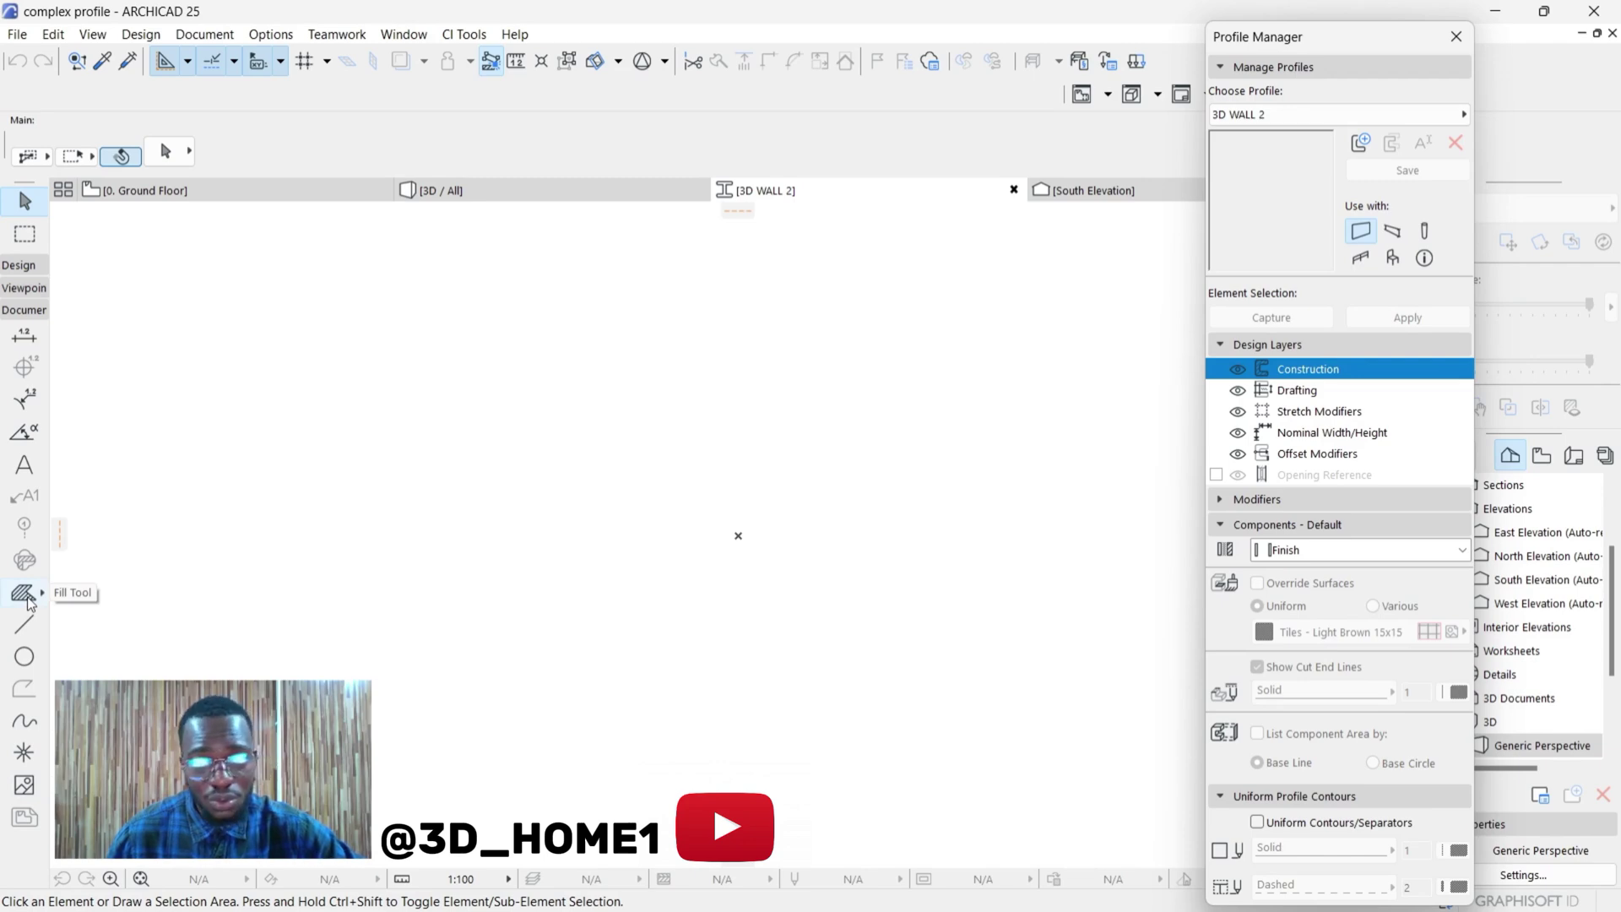
- Draw a rectangular fill 225 wide and 3300 high, starting from the profile origin
click(19, 265)
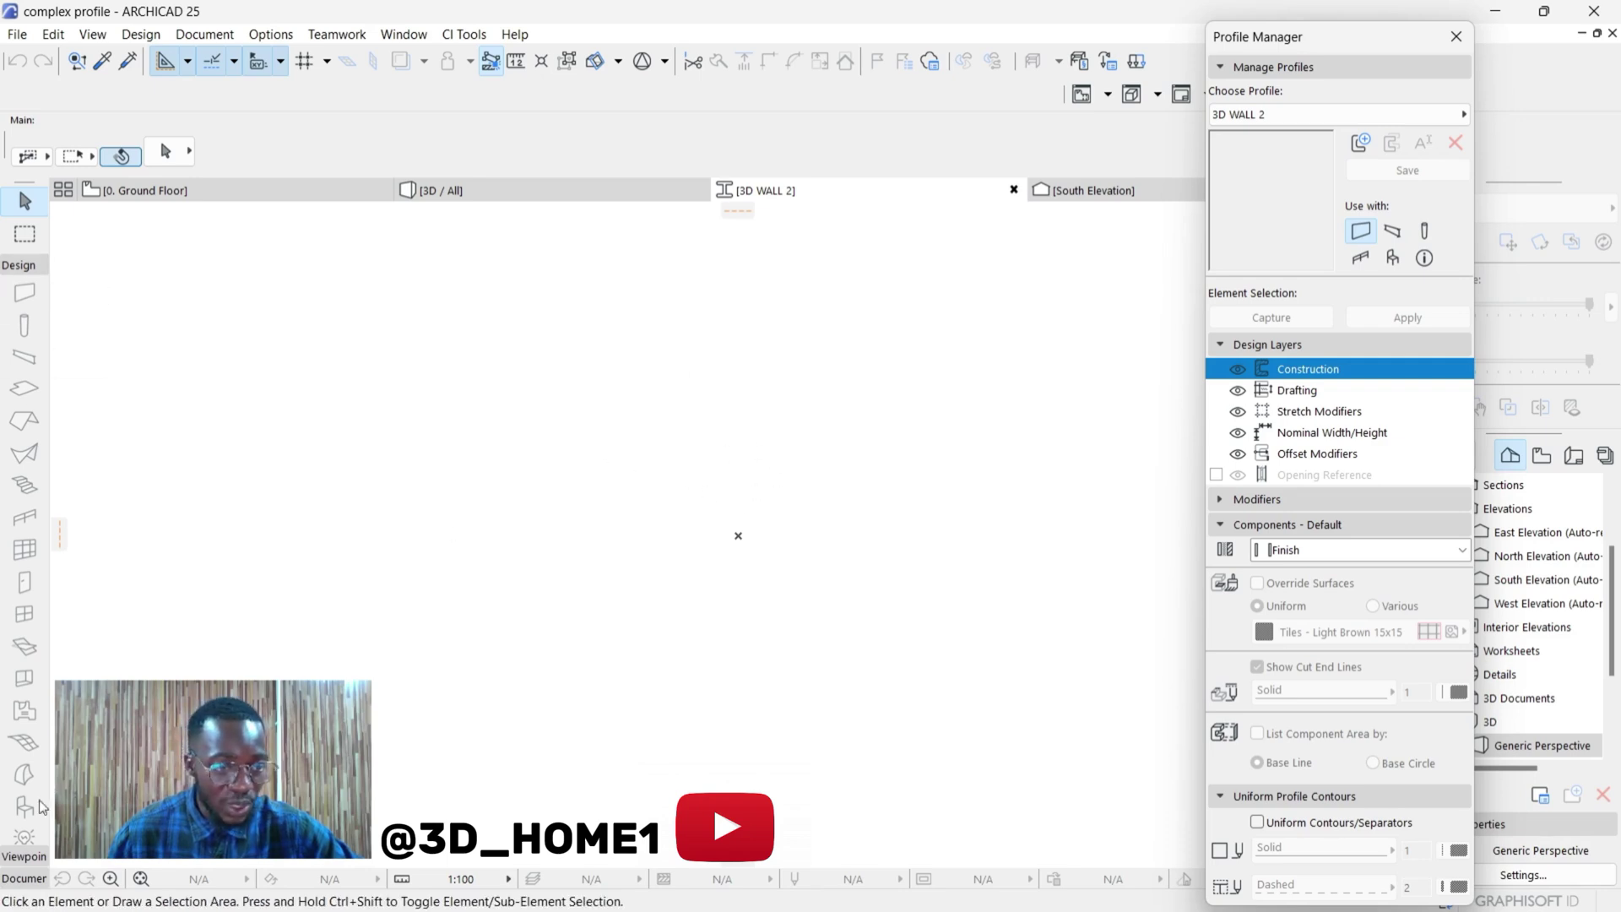
click(23, 879)
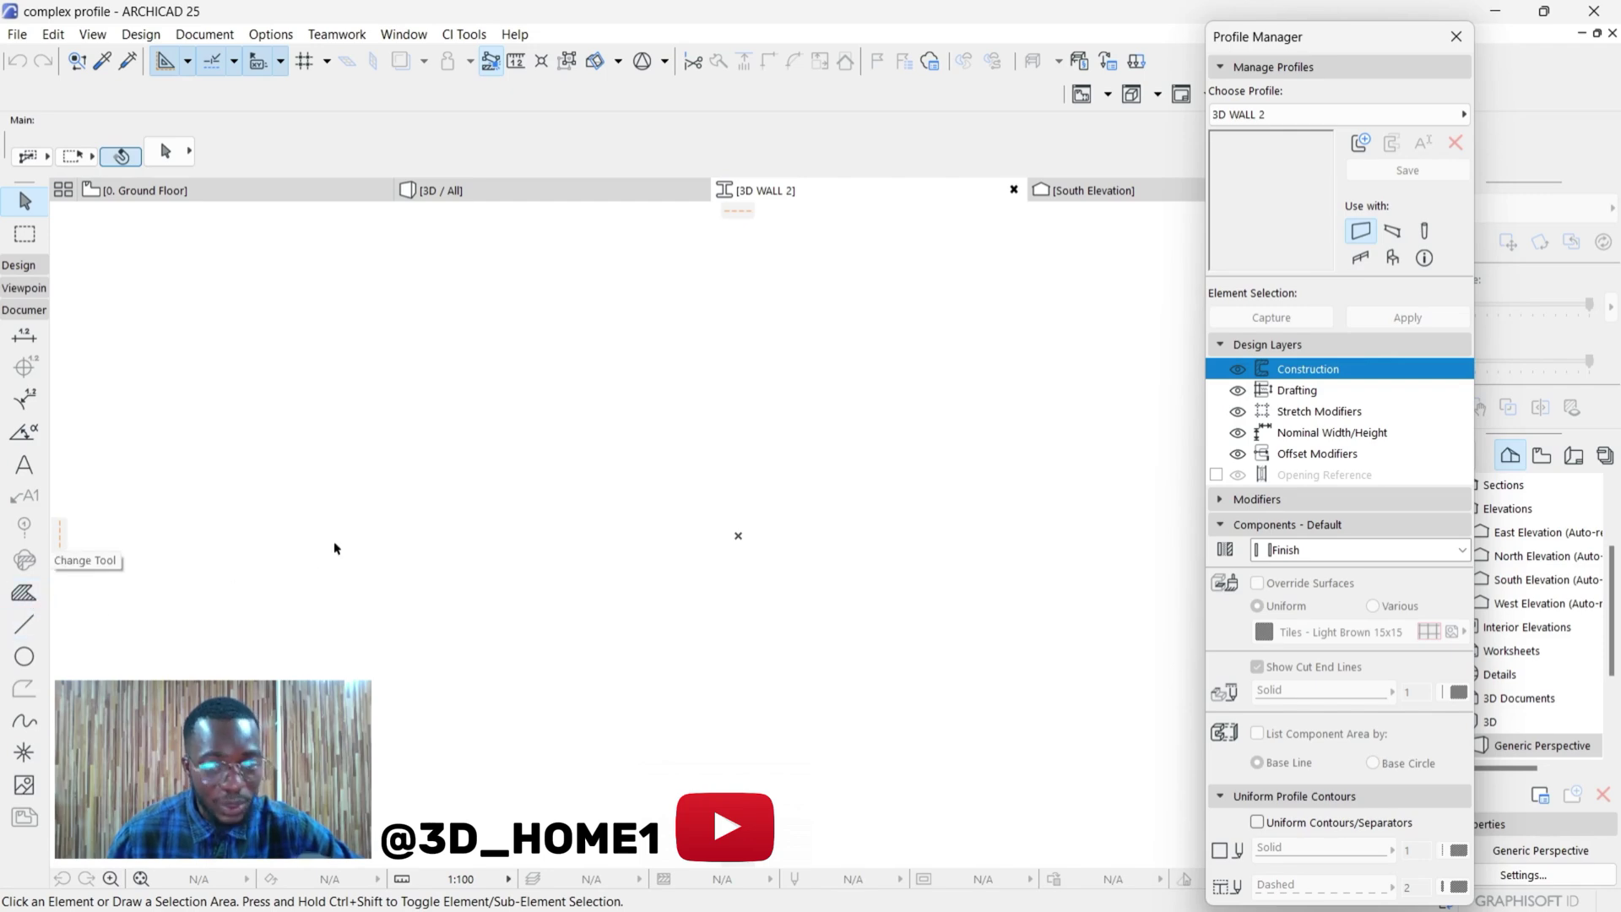
click(24, 595)
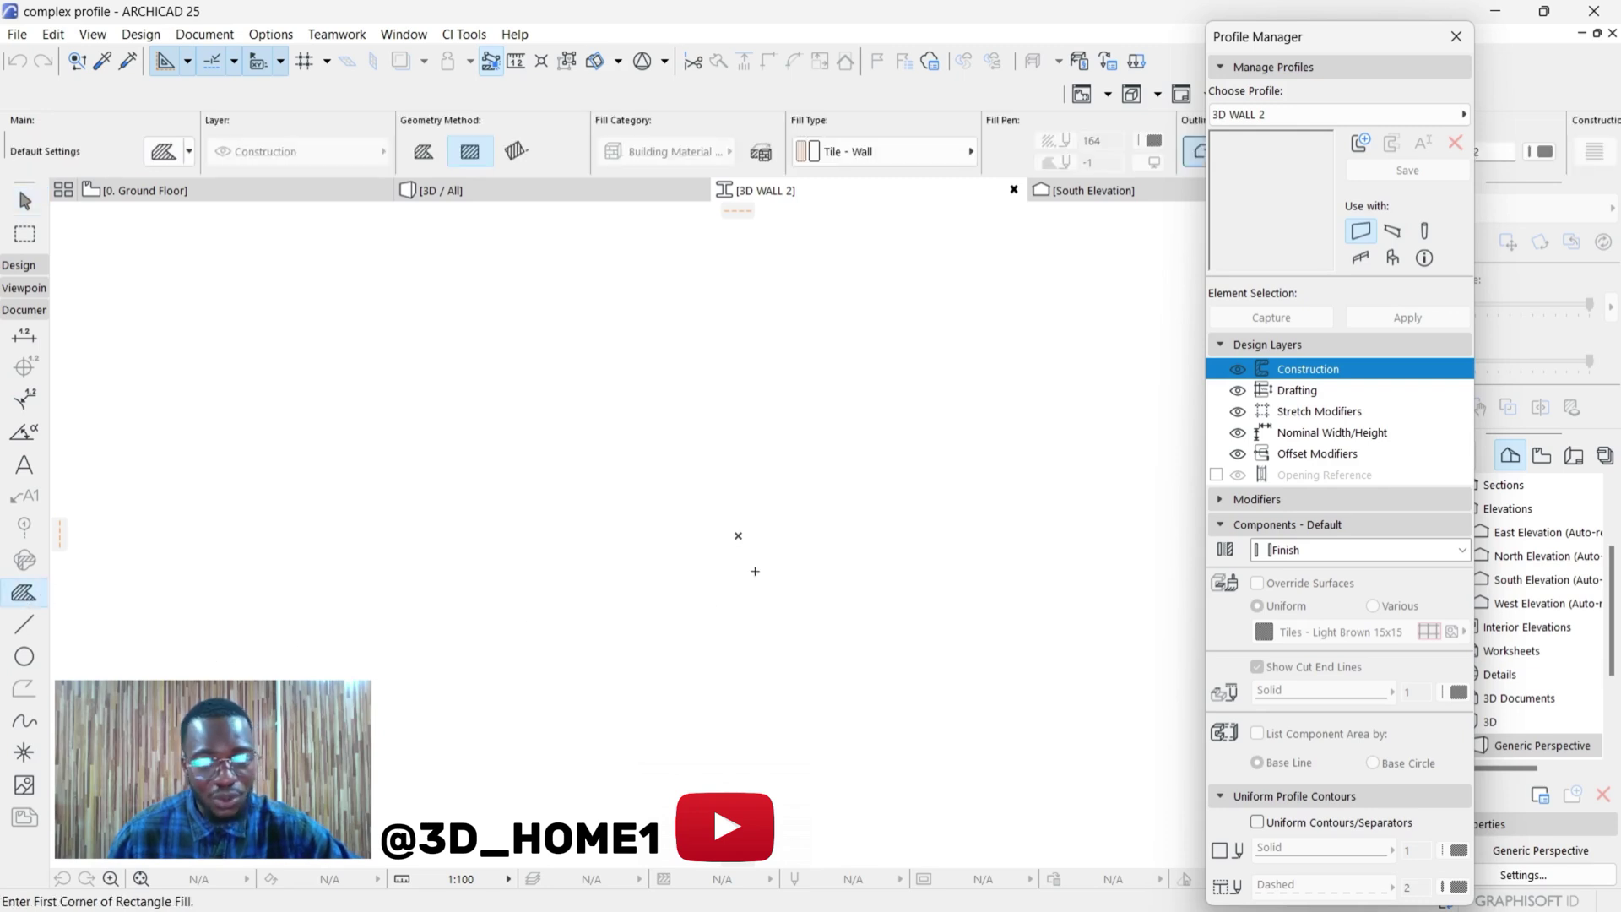
click(740, 535)
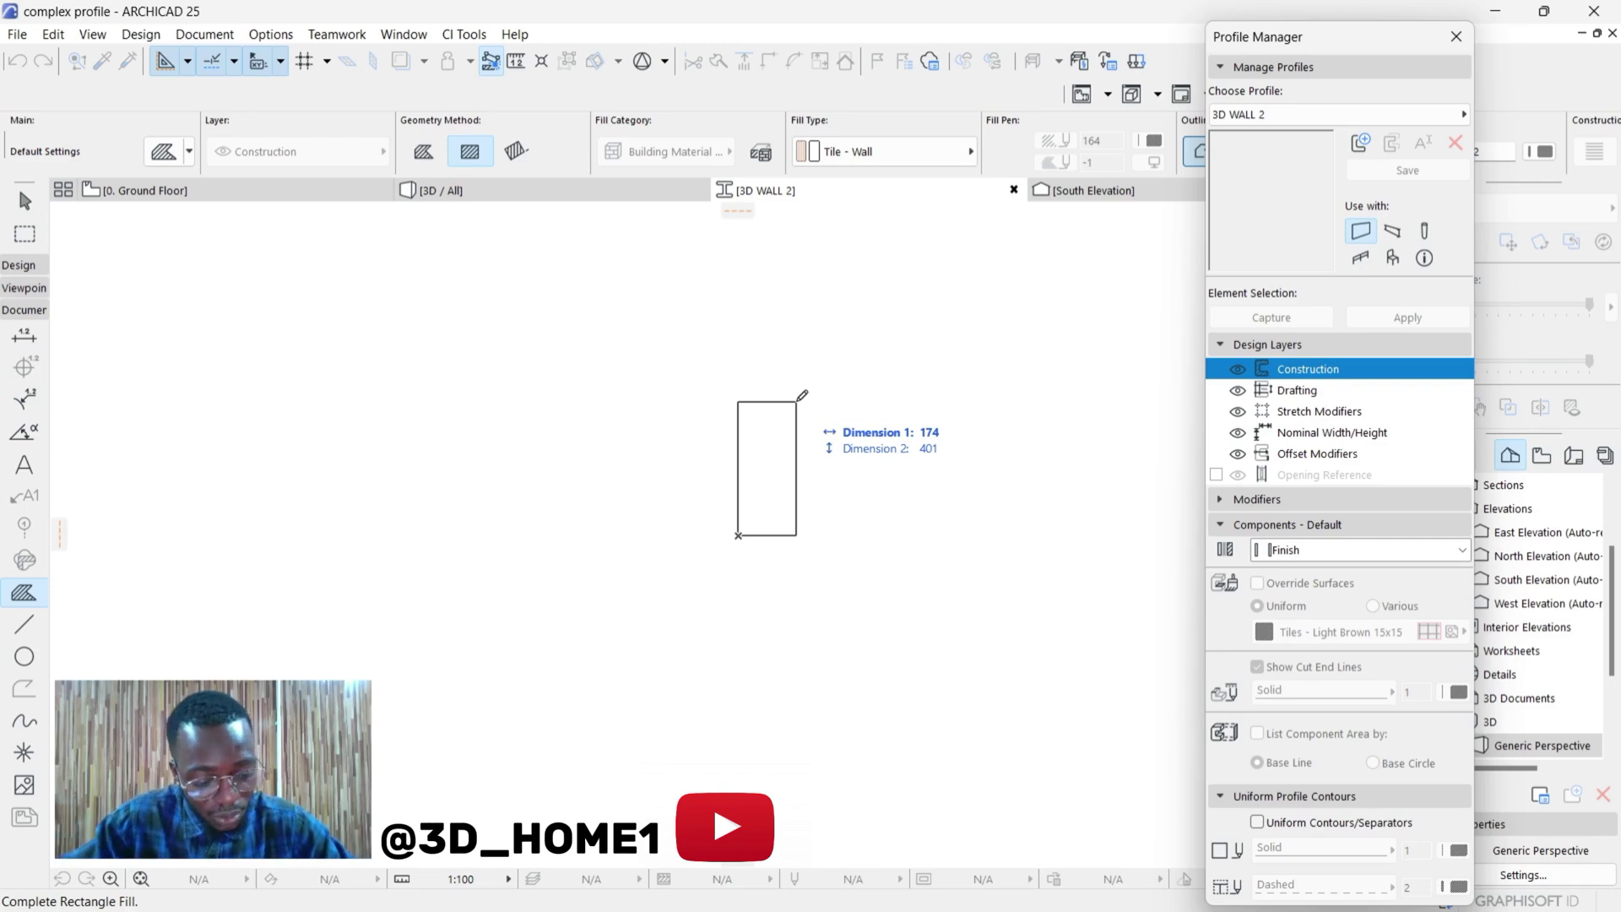
text(225)
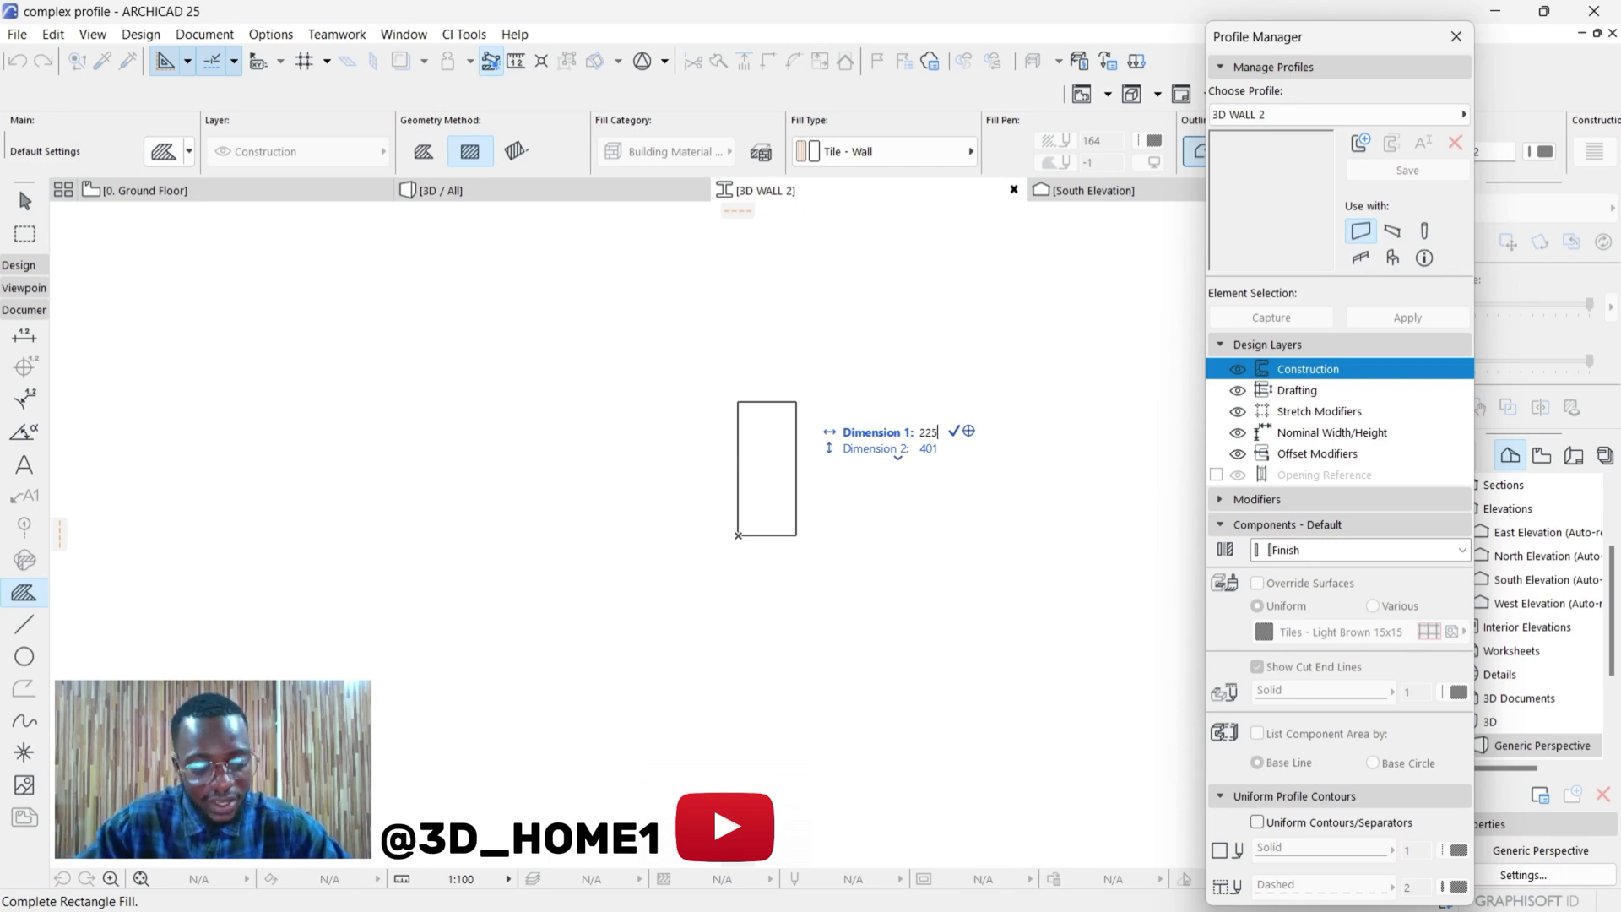
key(Tab)
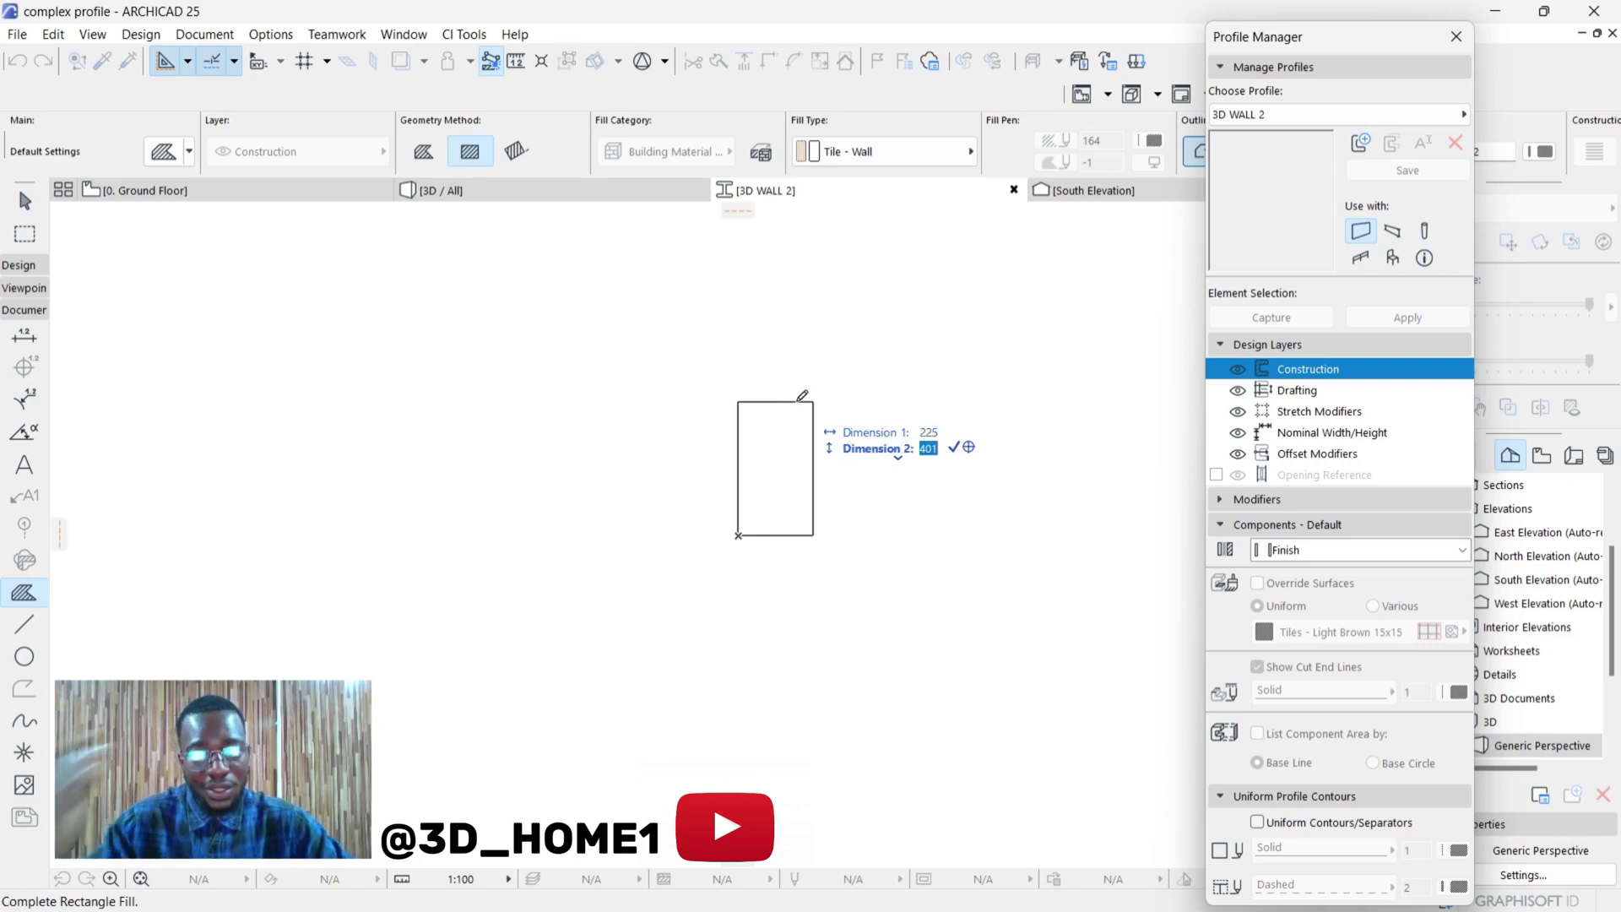
text(3300)
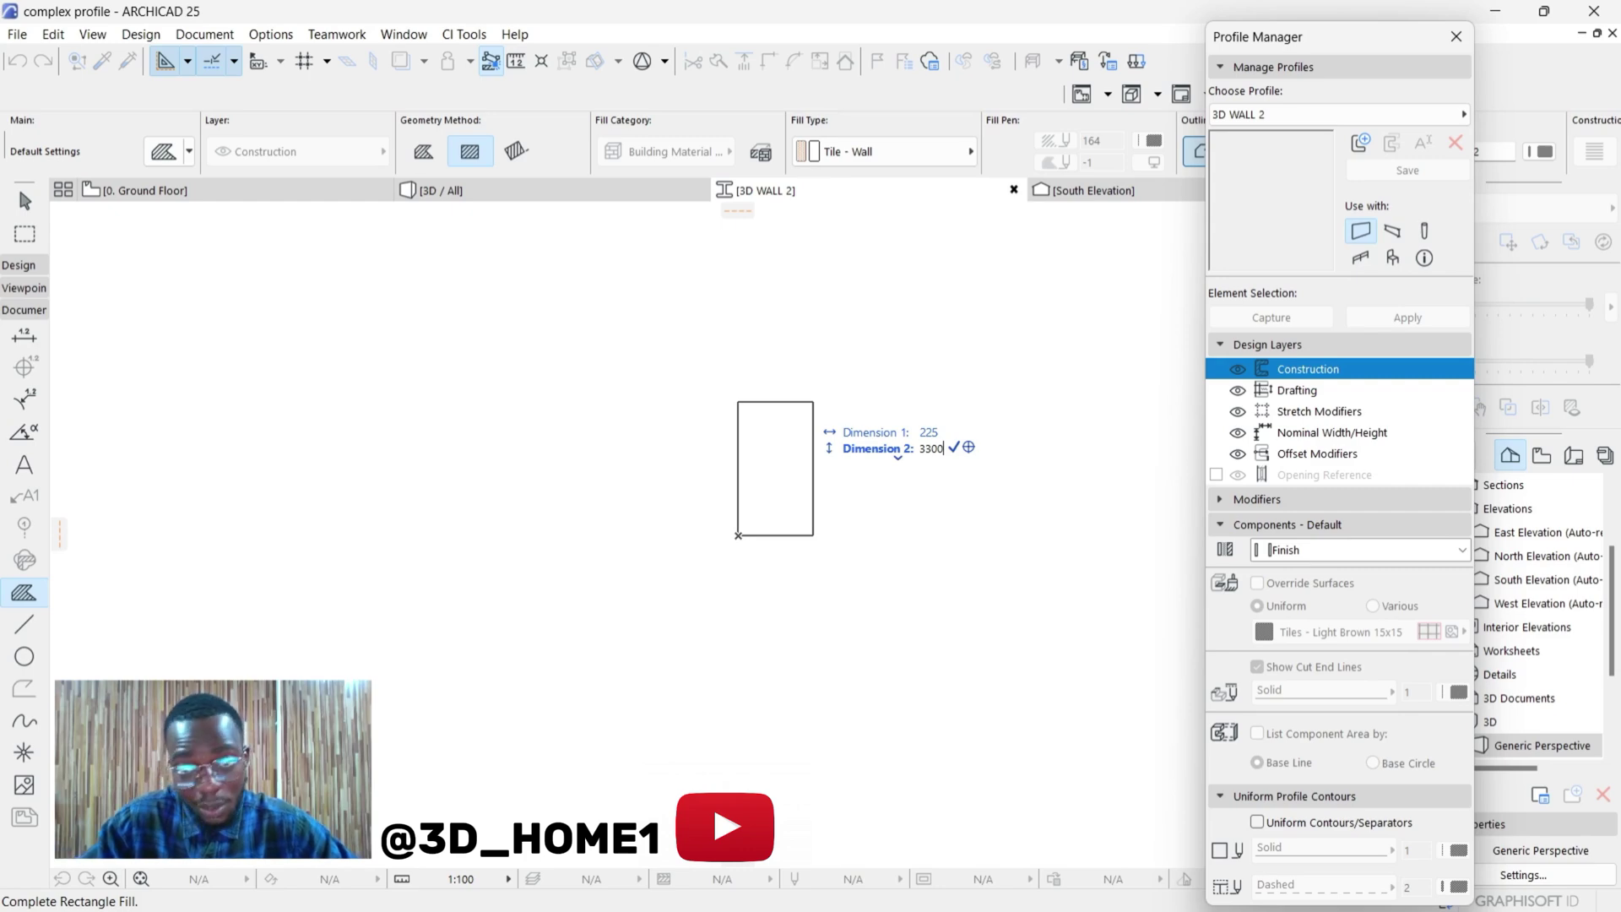
key(Return)
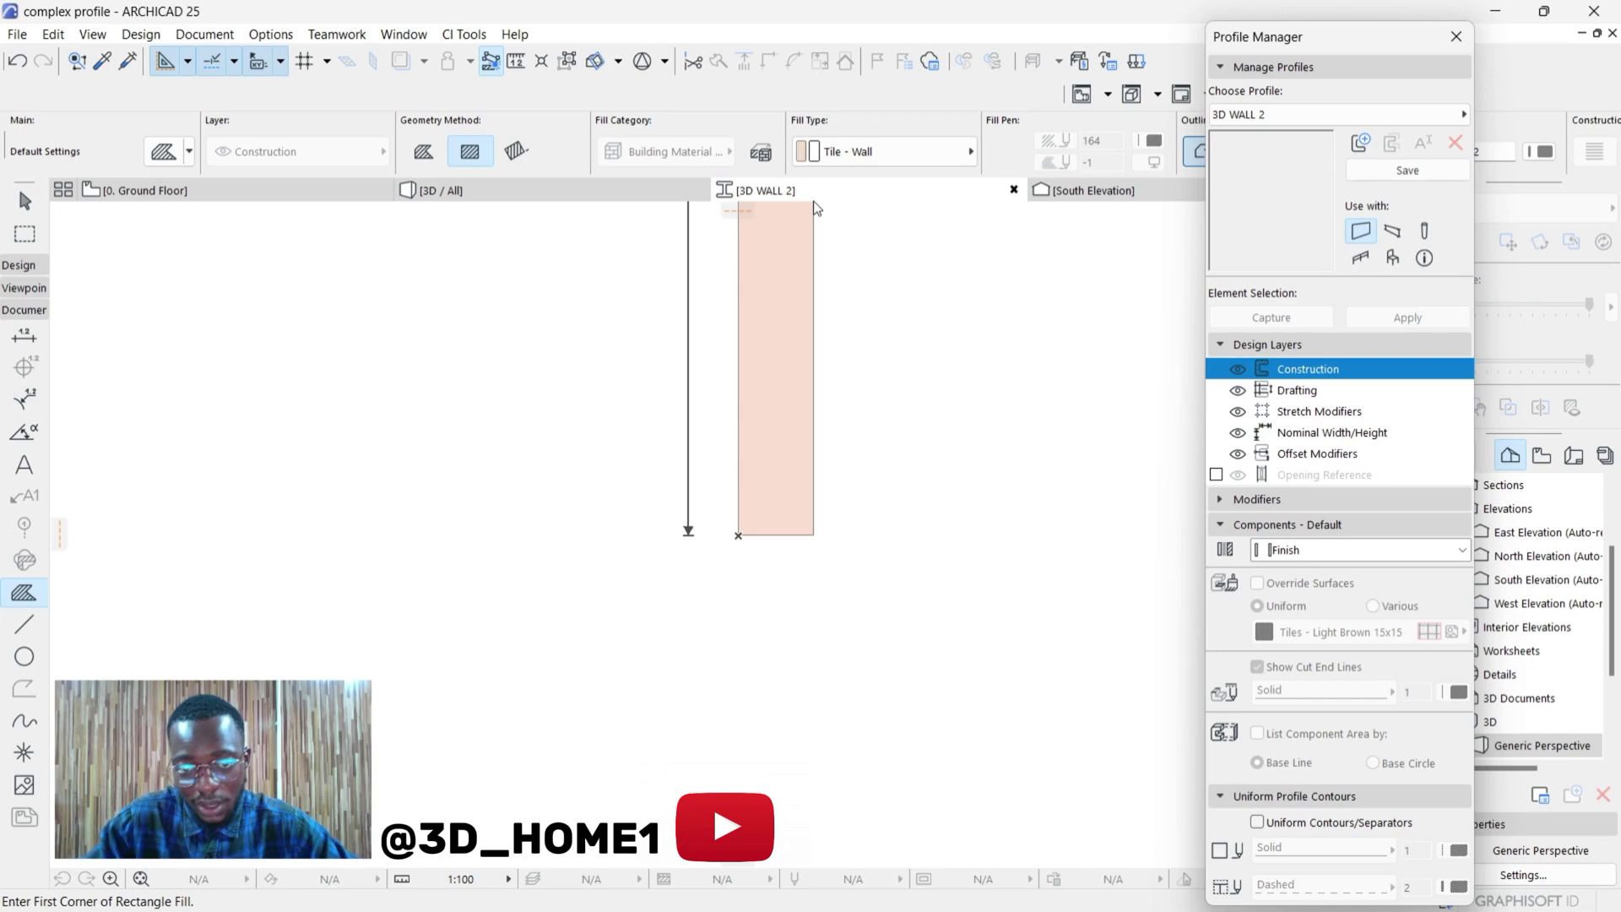
- Check the nominal width and height dimensions of the wall rectangle up close, leaving the Fill tool
scroll(739, 656, down, 5)
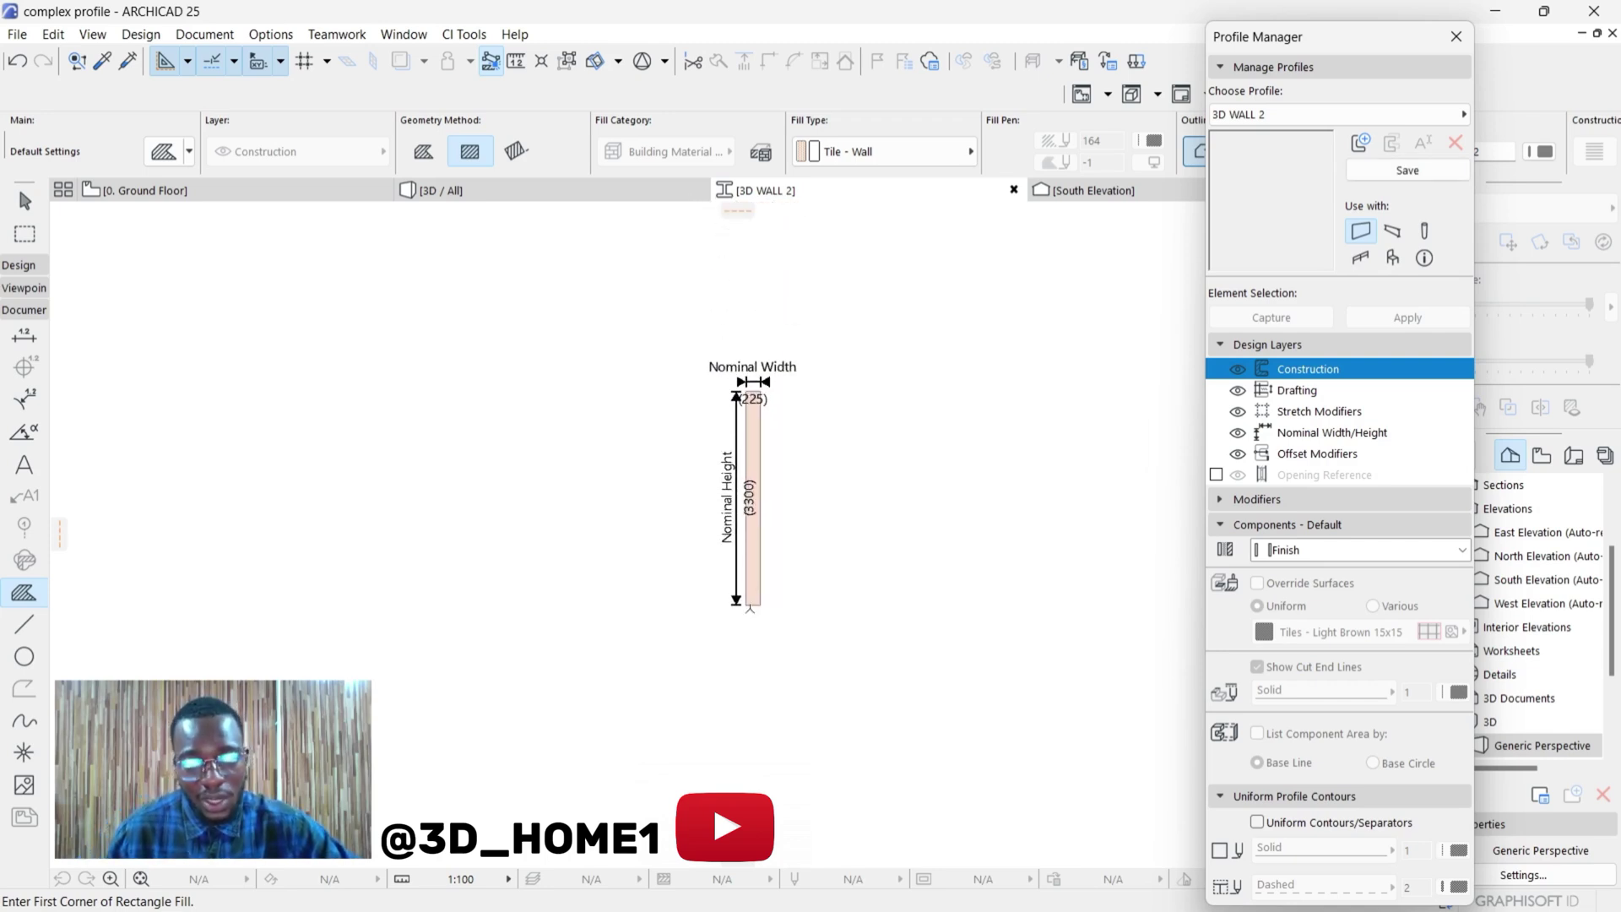
scroll(754, 355, up, 4)
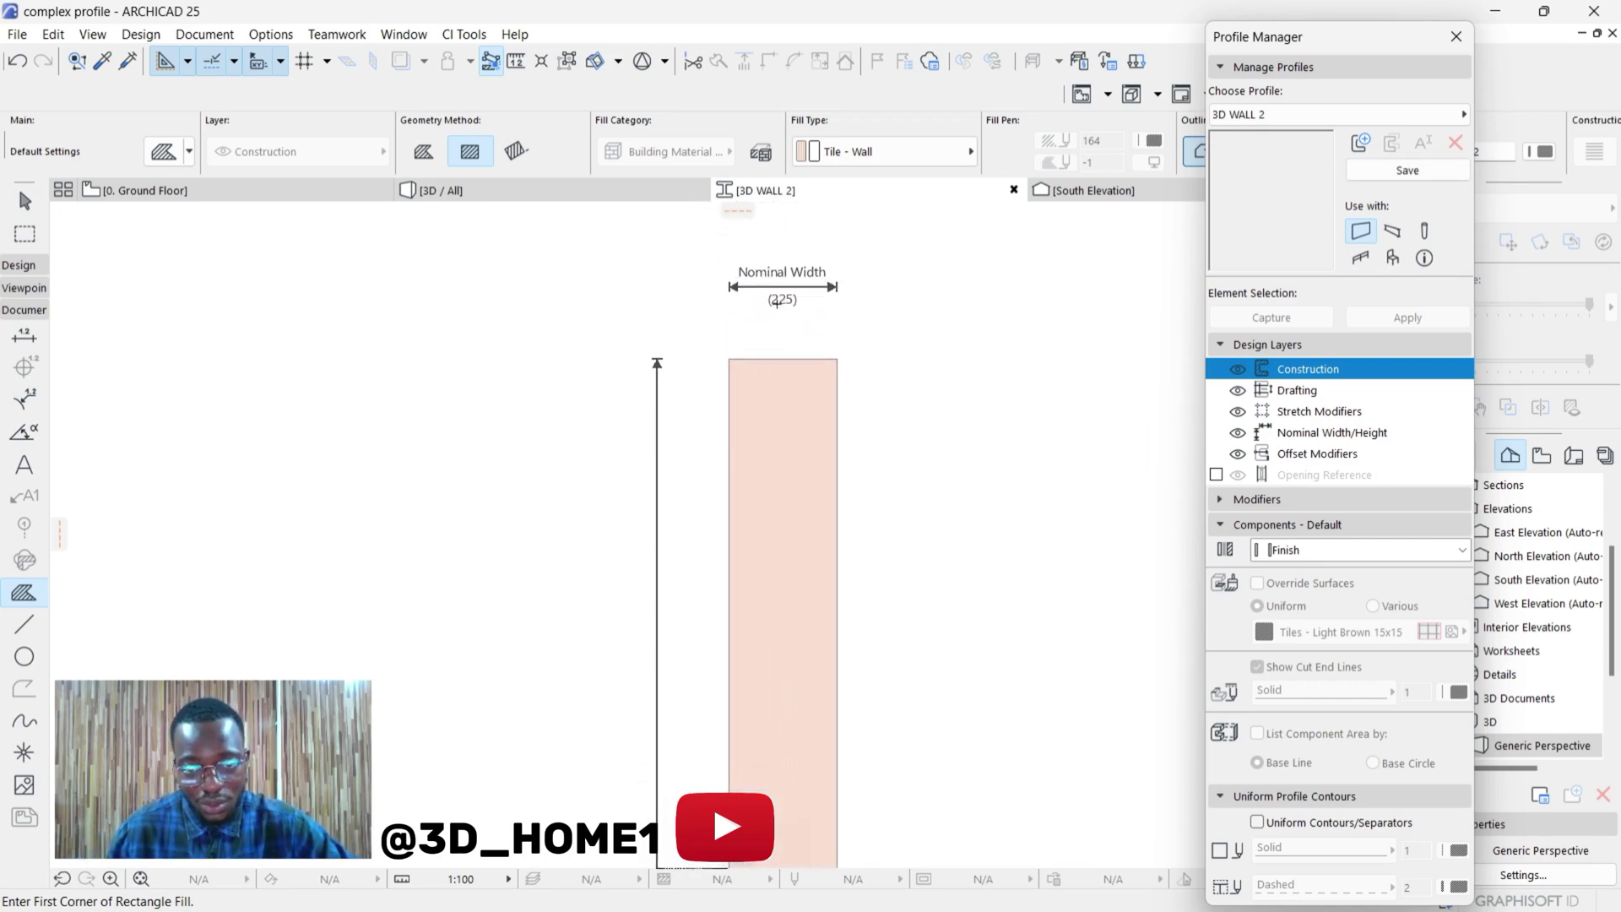
scroll(782, 299, down, 4)
scroll(753, 304, up, 4)
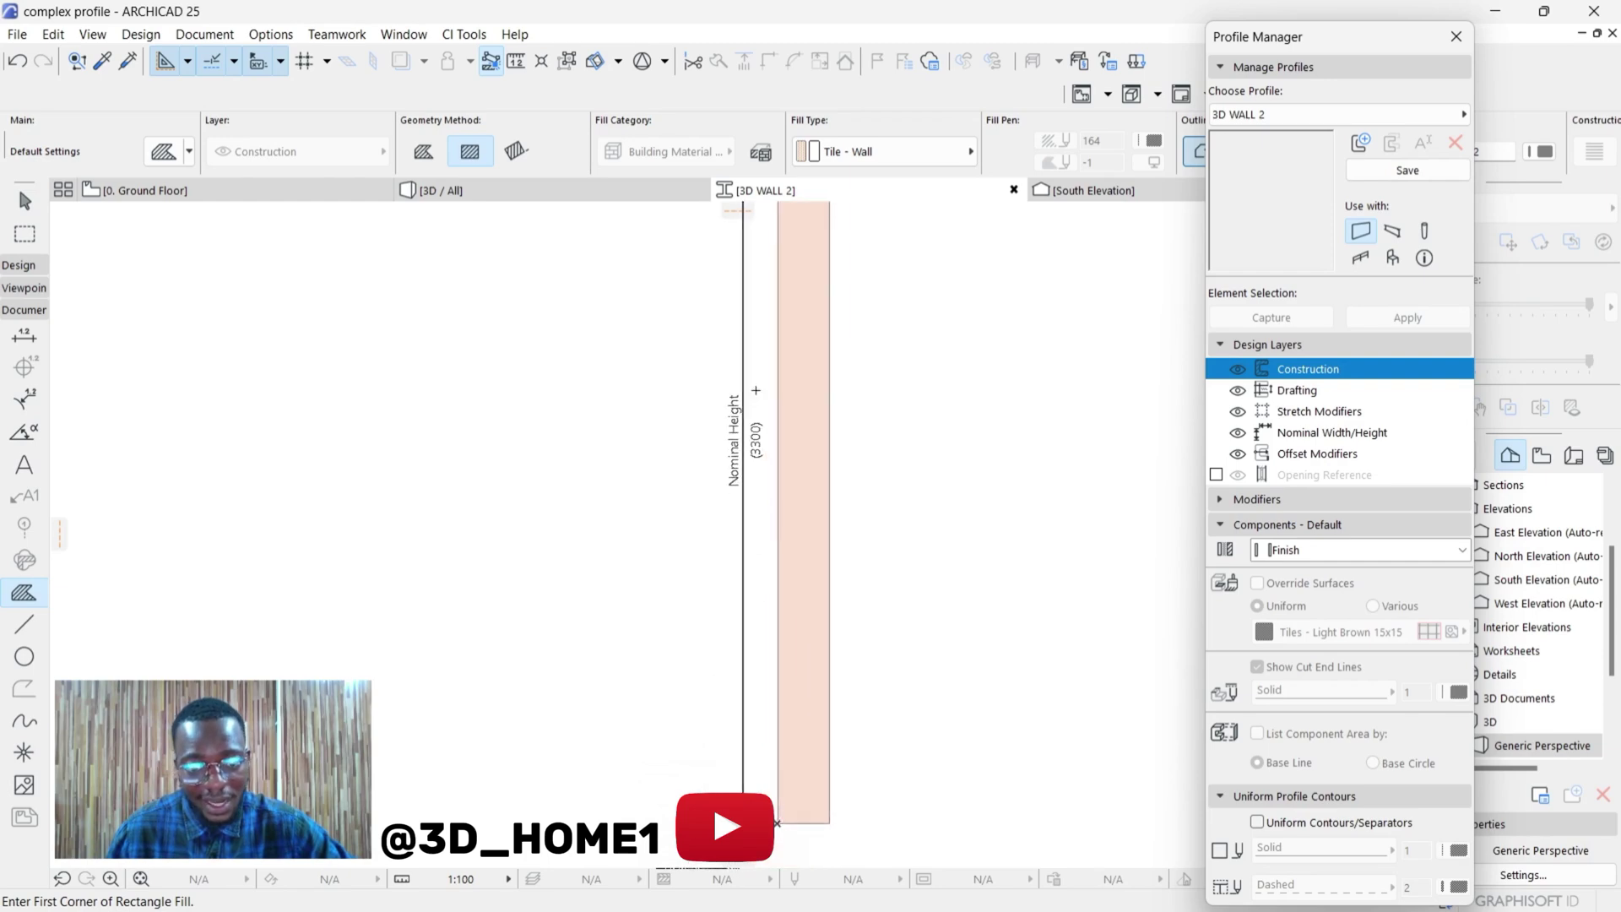
scroll(755, 509, up, 1)
scroll(746, 488, down, 4)
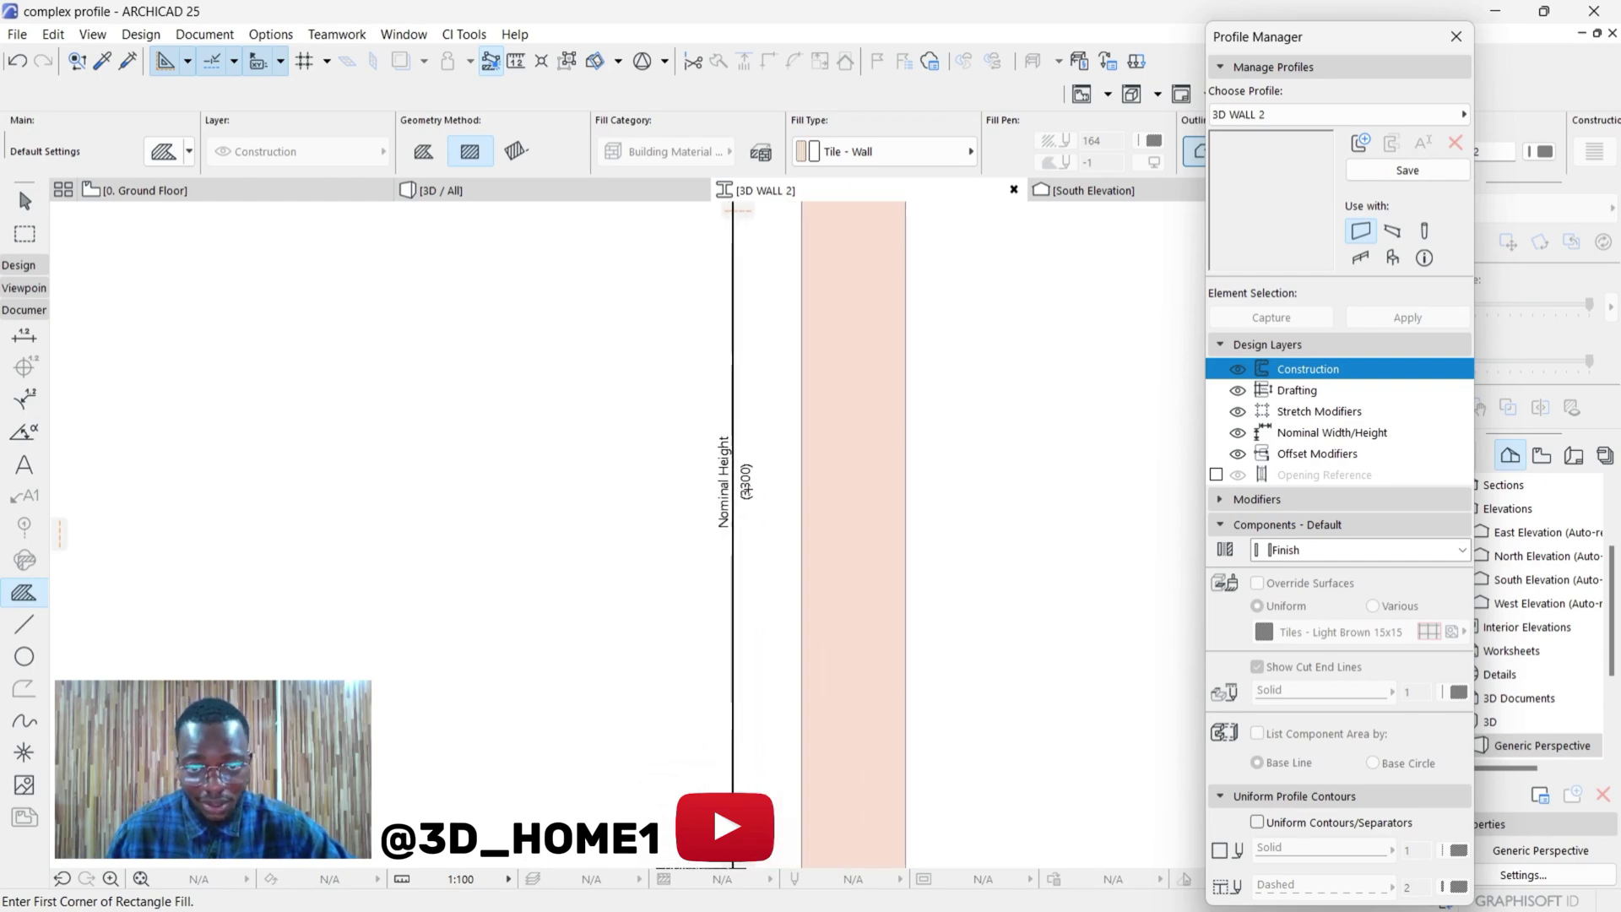
key(Escape)
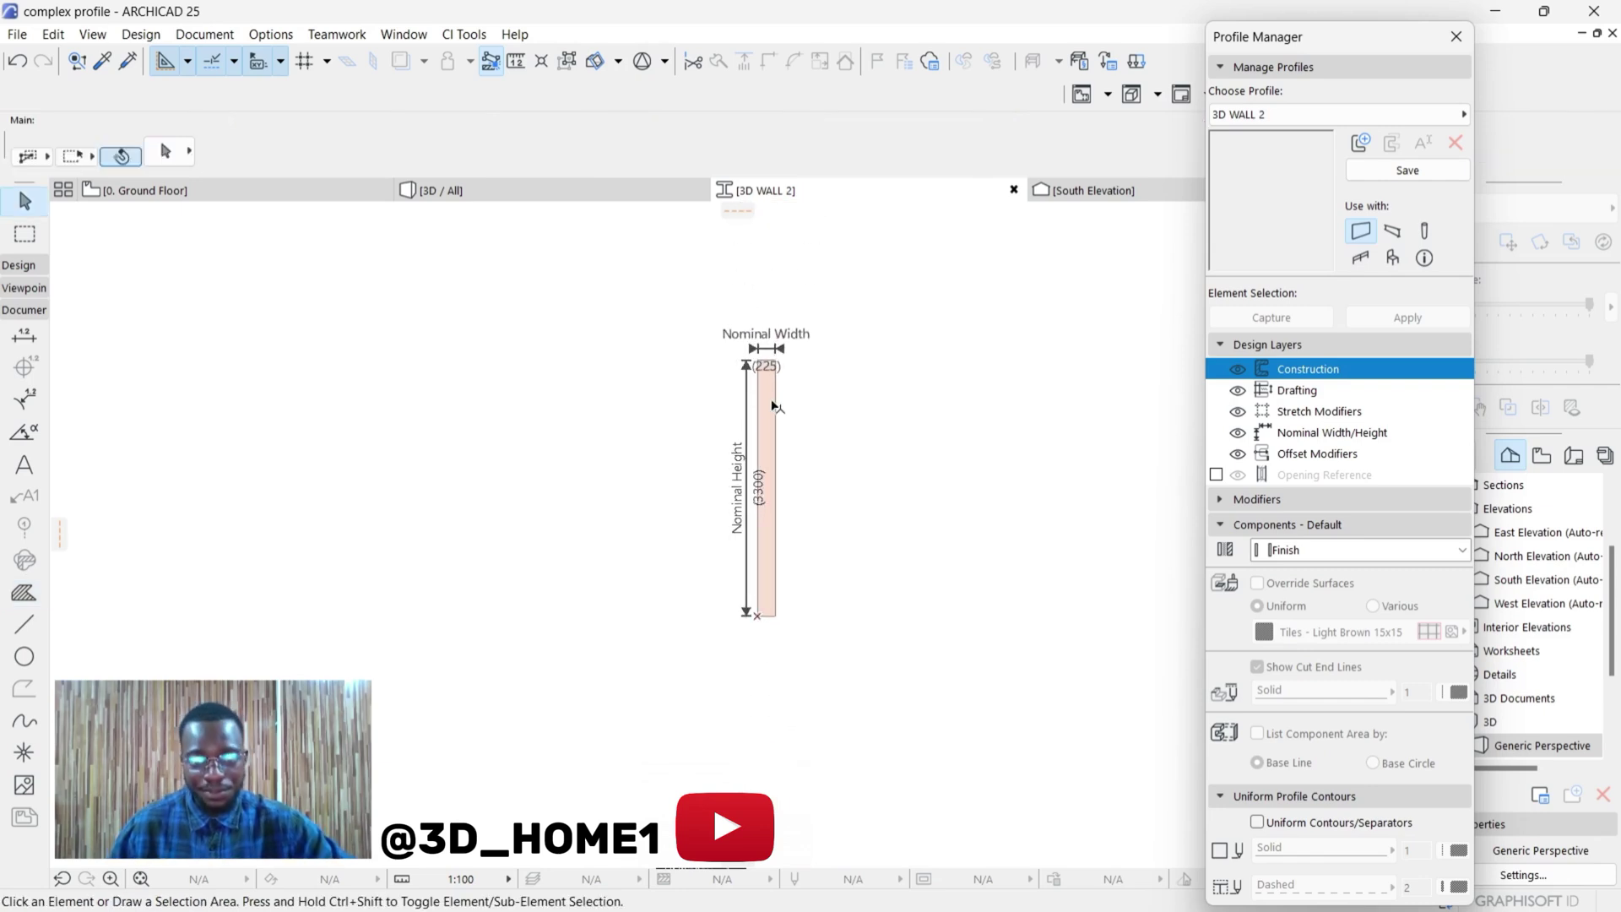
scroll(768, 411, up, 2)
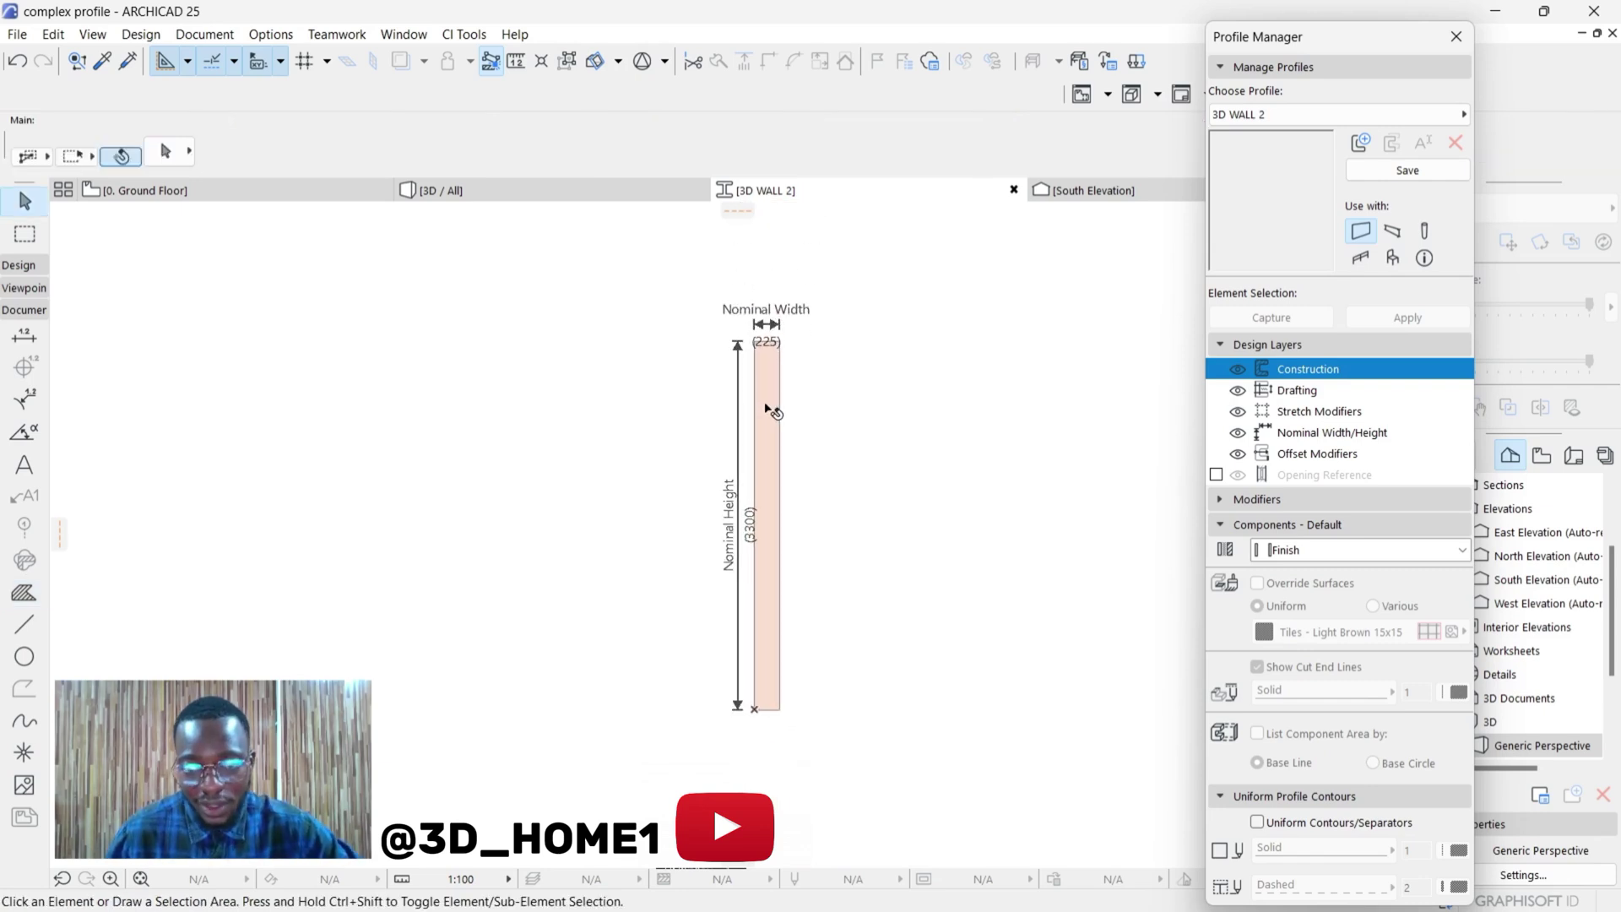
scroll(786, 439, up, 1)
scroll(786, 439, up, 2)
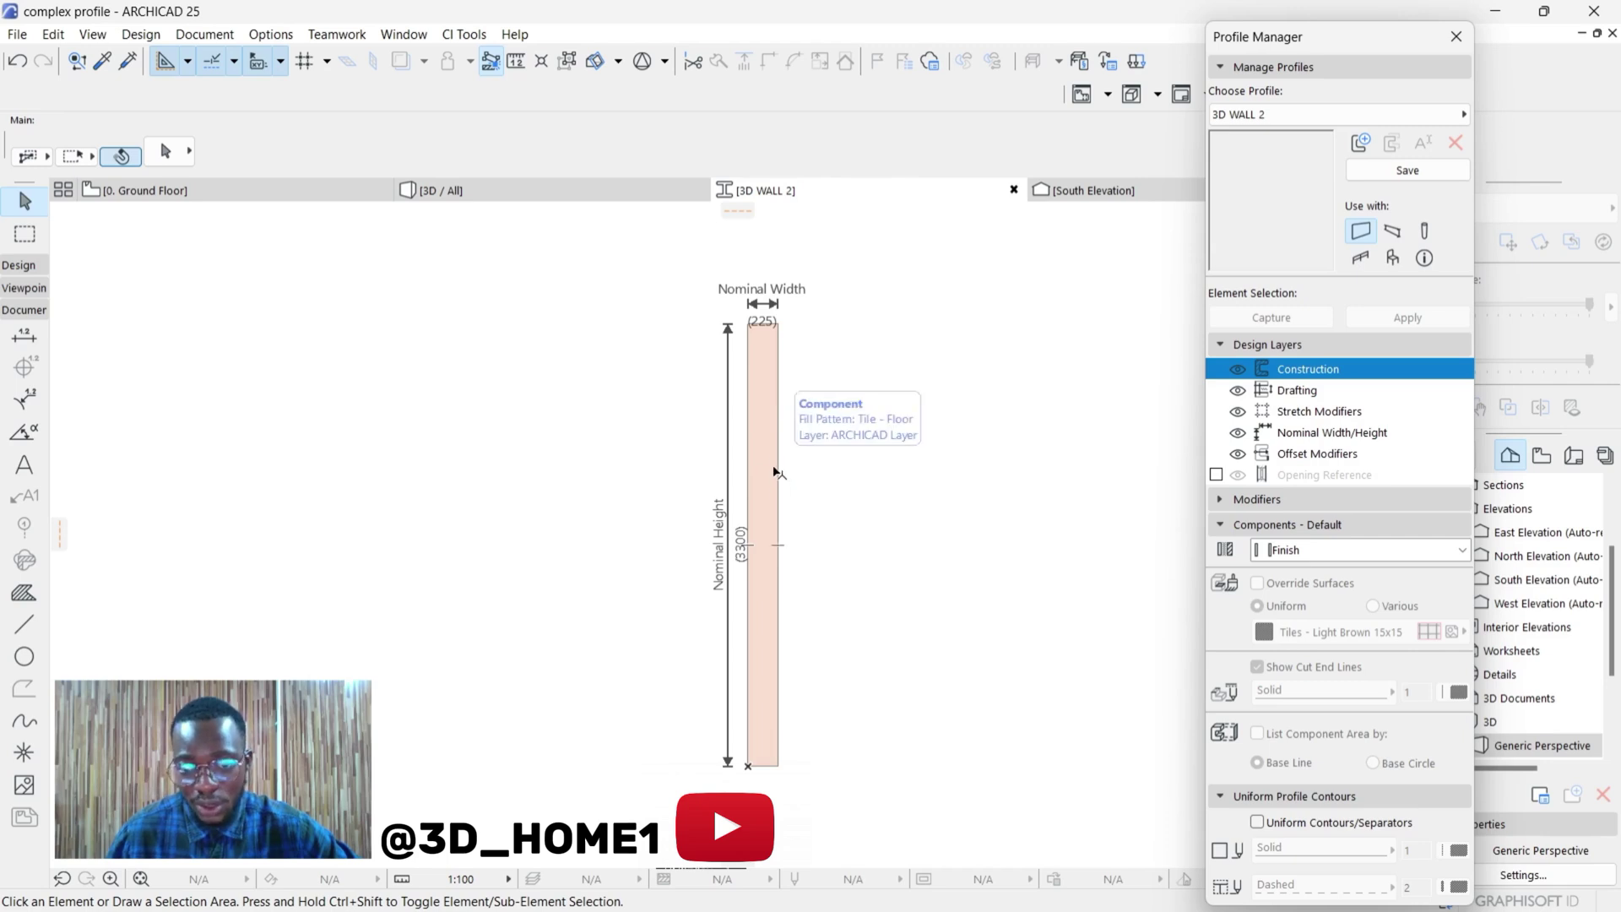
- Change the wall rectangle's building material to GENERIC - INTERNAL FILLER, without a surface override, and deselect it
click(765, 484)
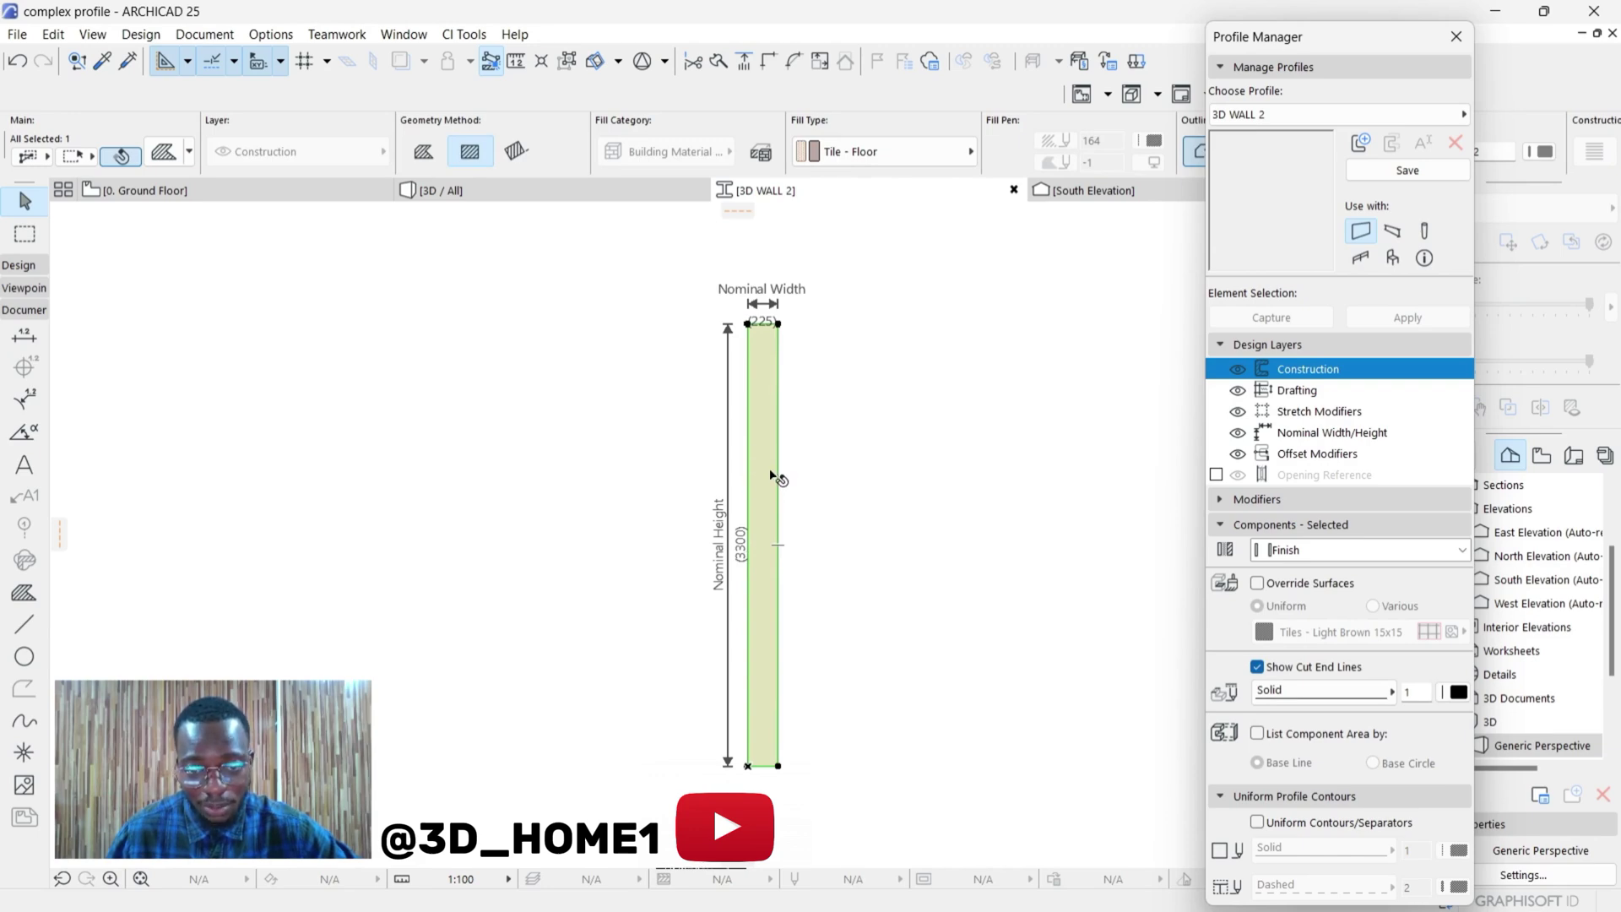
scroll(765, 454, up, 1)
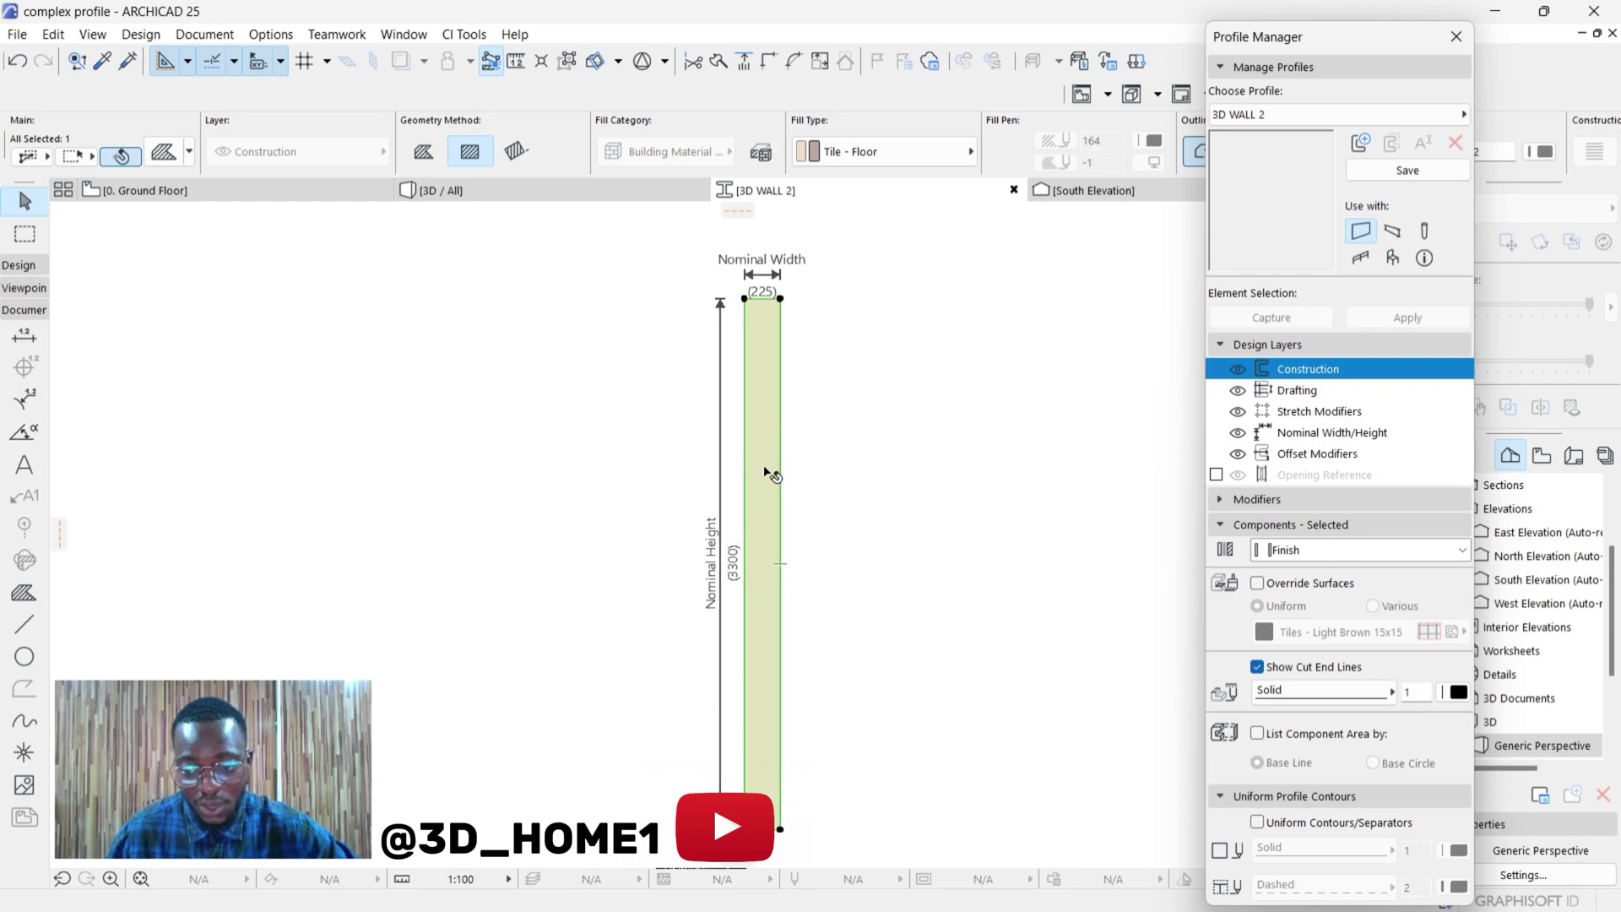
click(1257, 583)
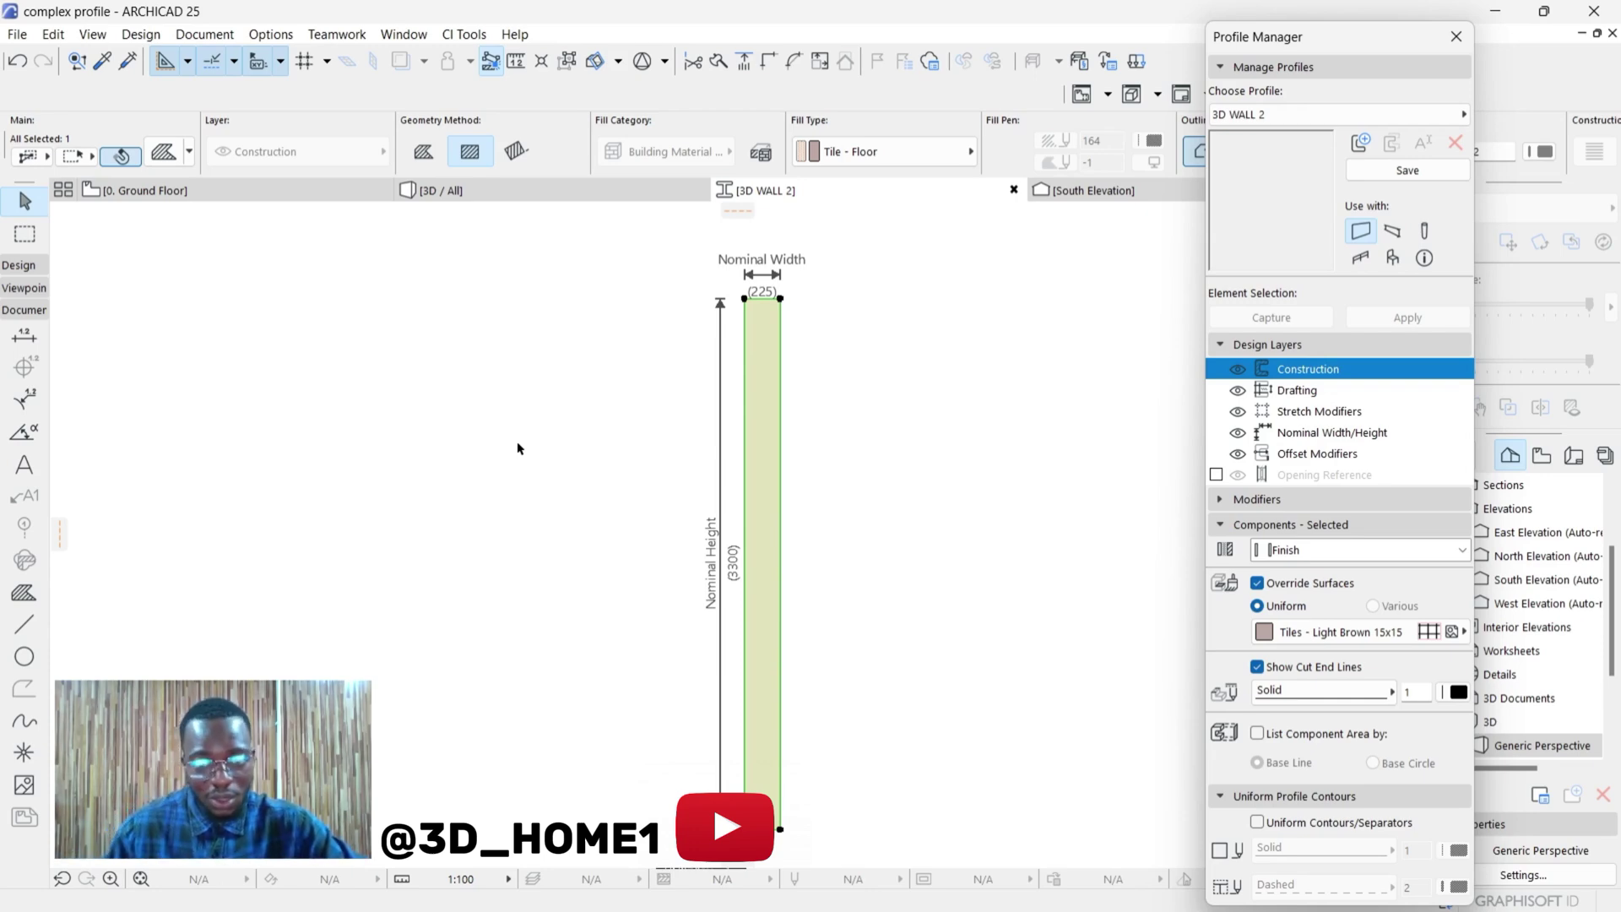
click(1258, 583)
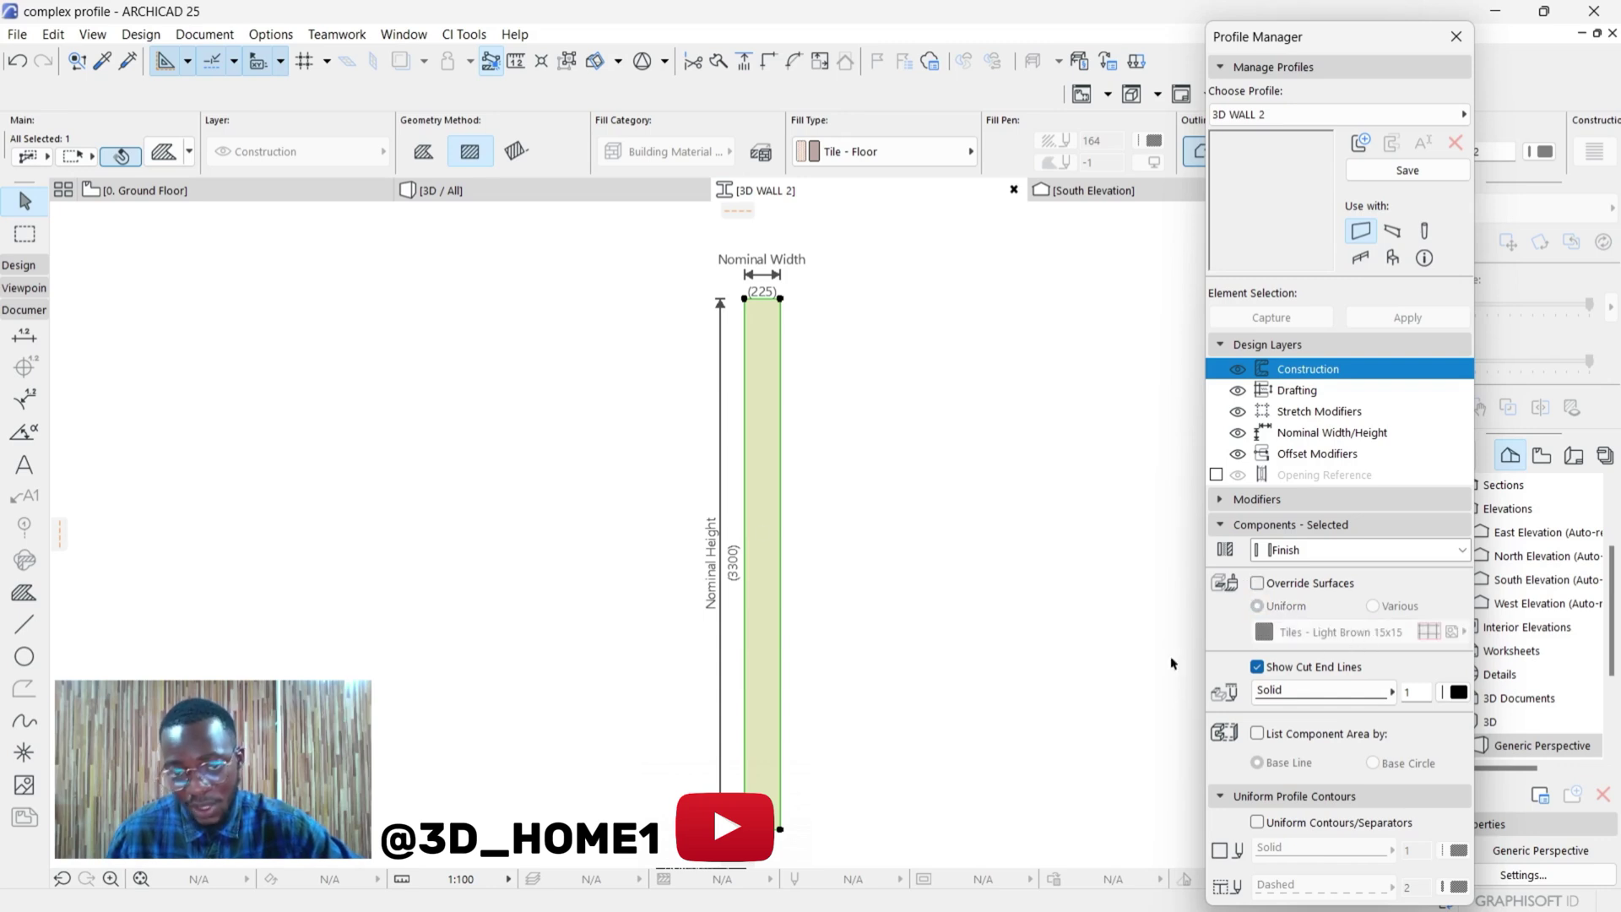
click(818, 161)
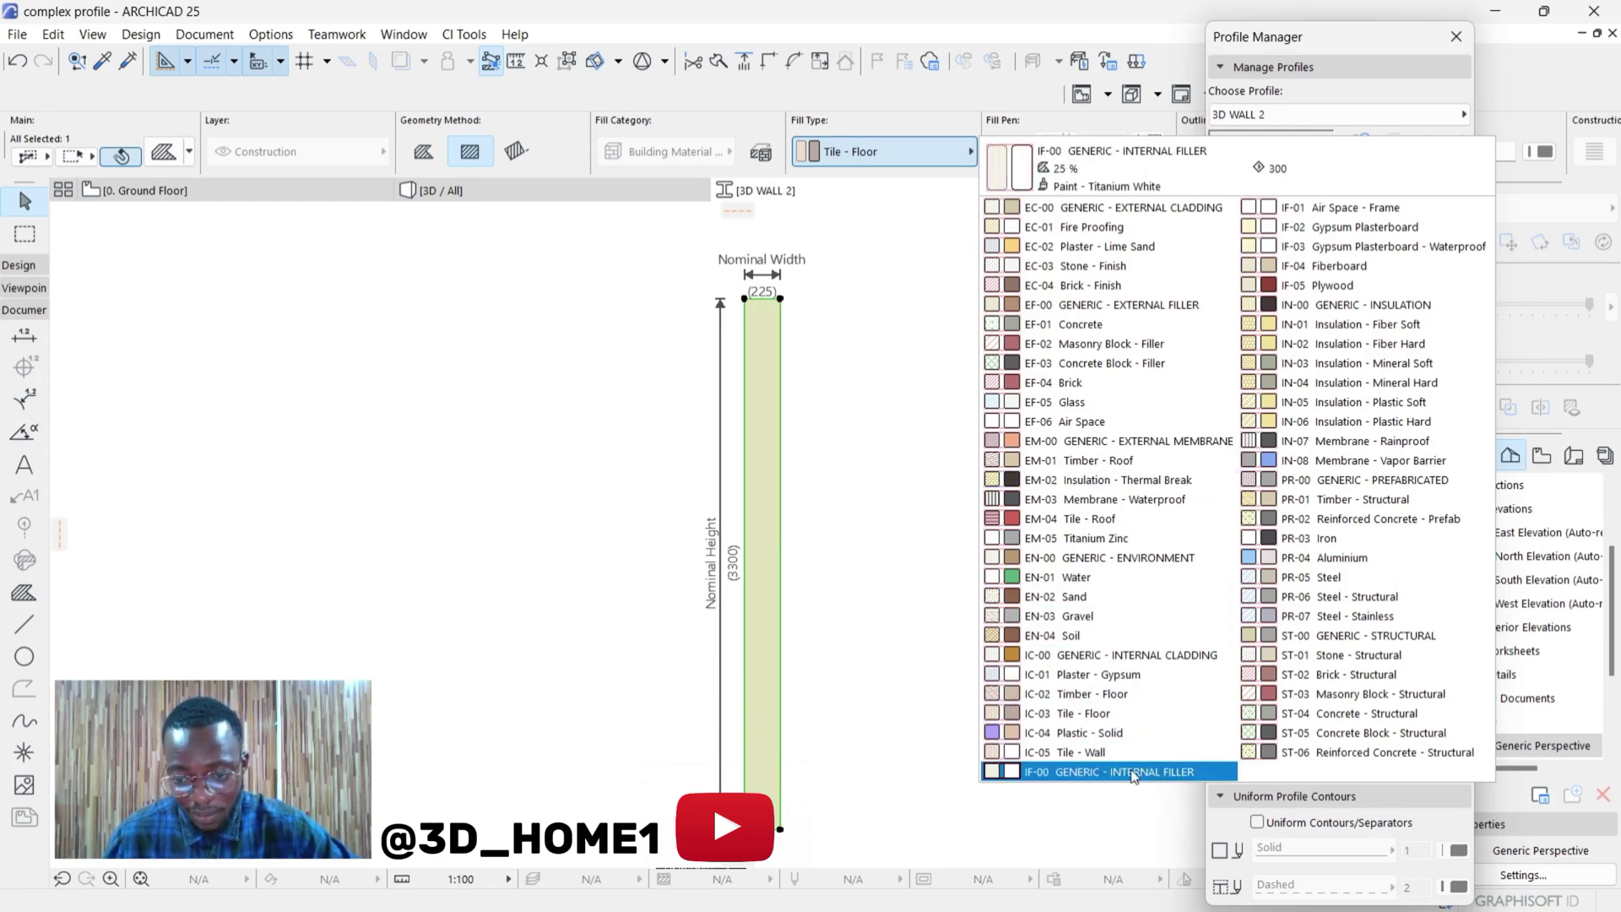
click(1184, 773)
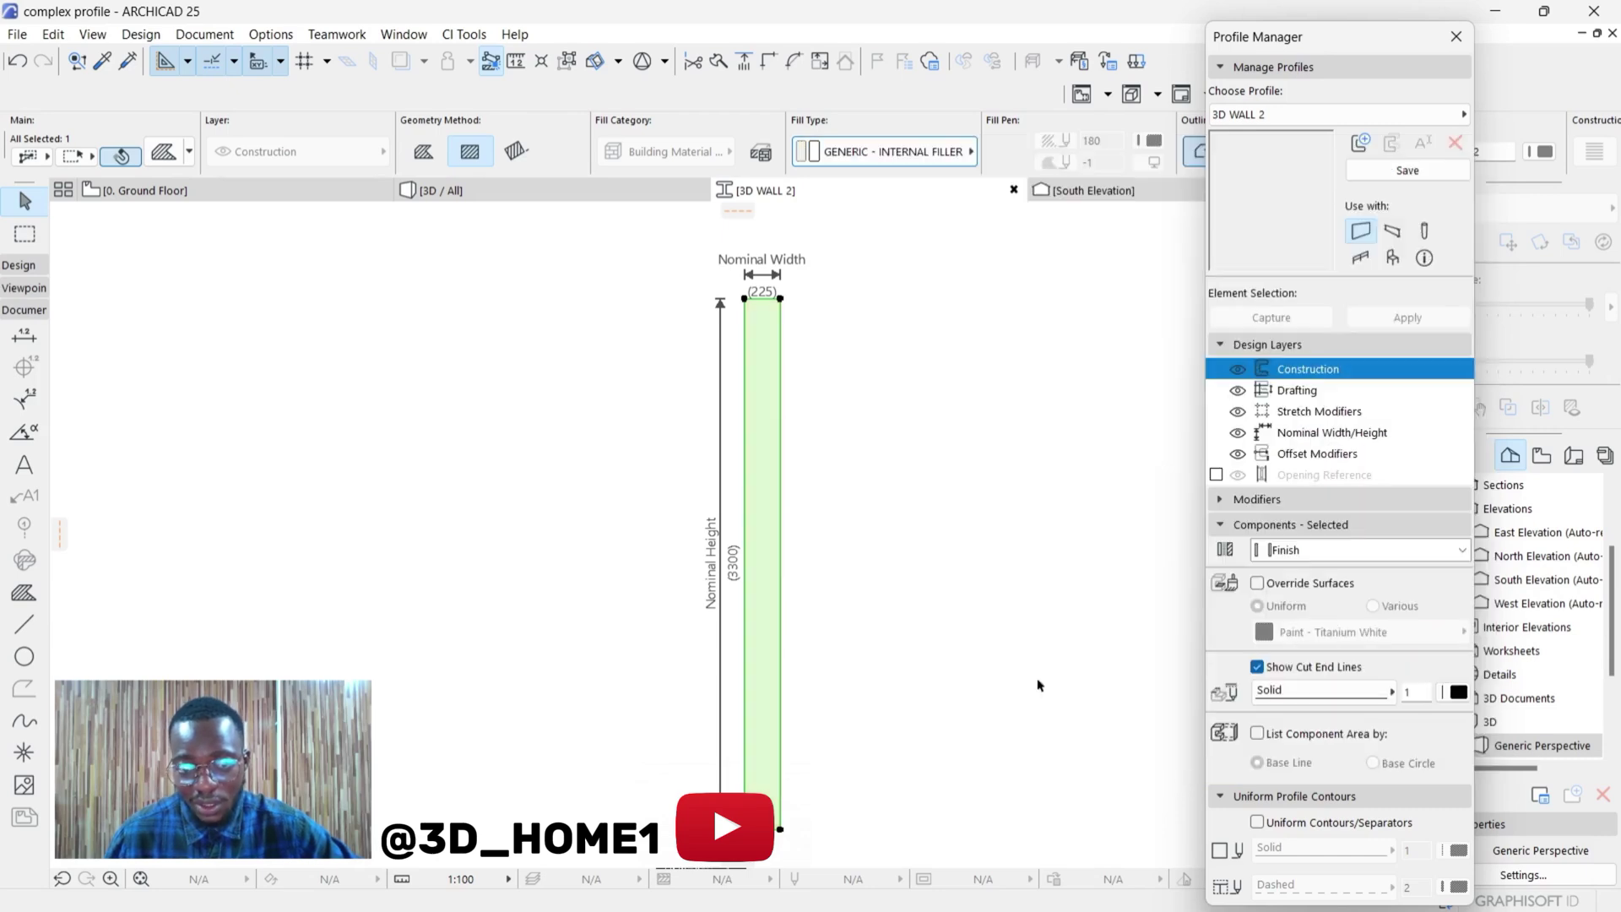
click(949, 503)
- Draw a rectangular fill 25 wide and 450 high against the wall's outer face, starting from its base corner at the profile origin
scroll(777, 676, up, 5)
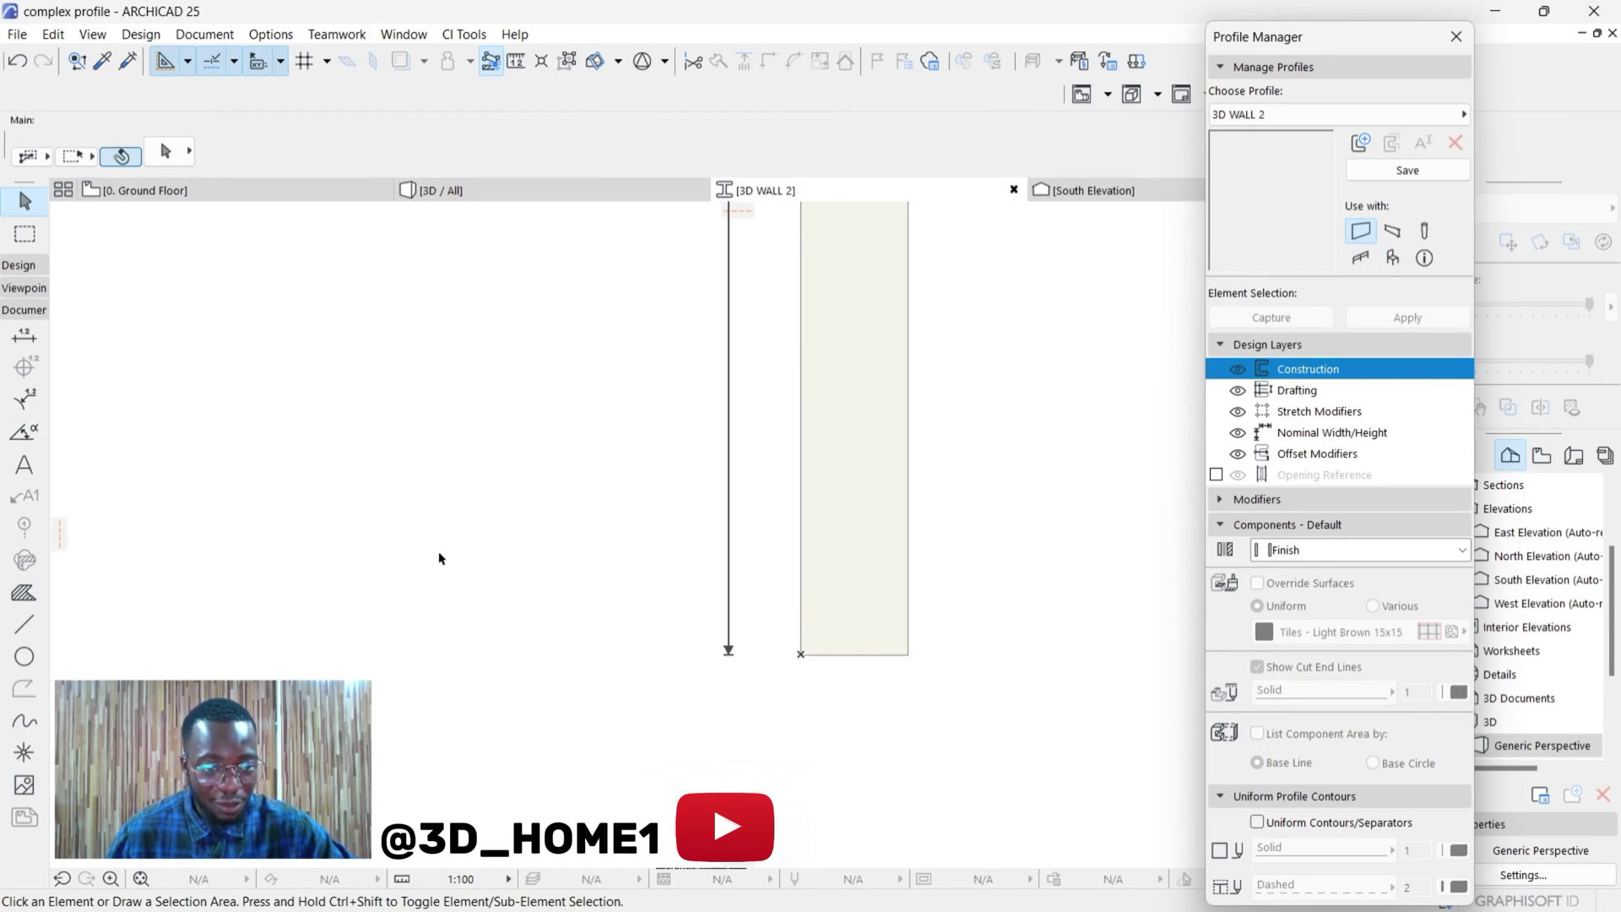
scroll(824, 632, up, 3)
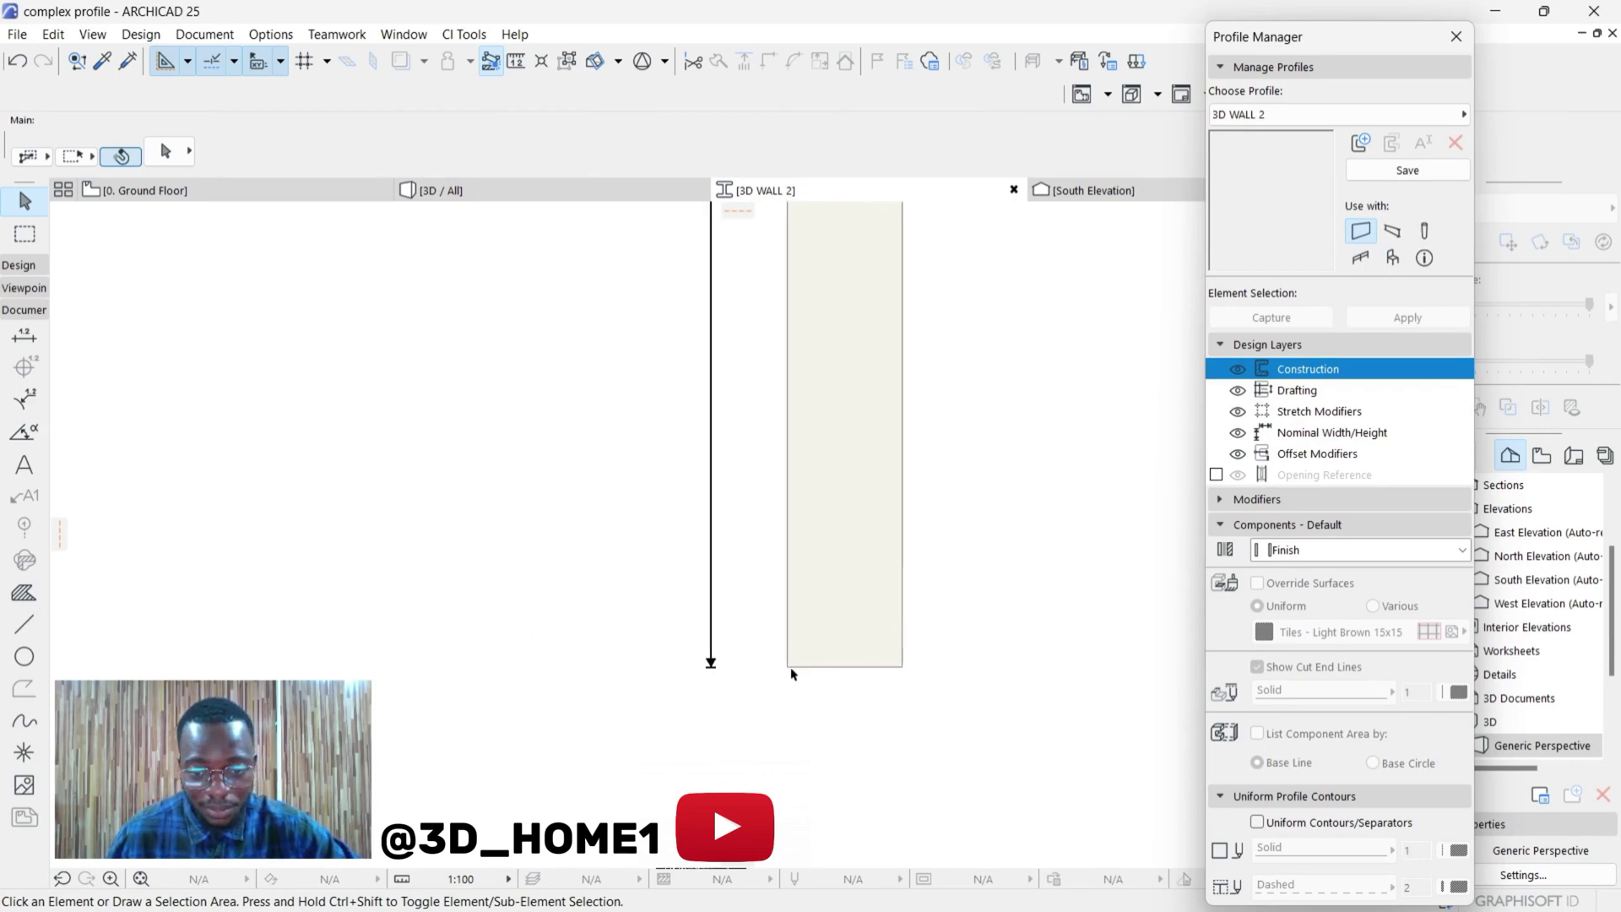
click(23, 594)
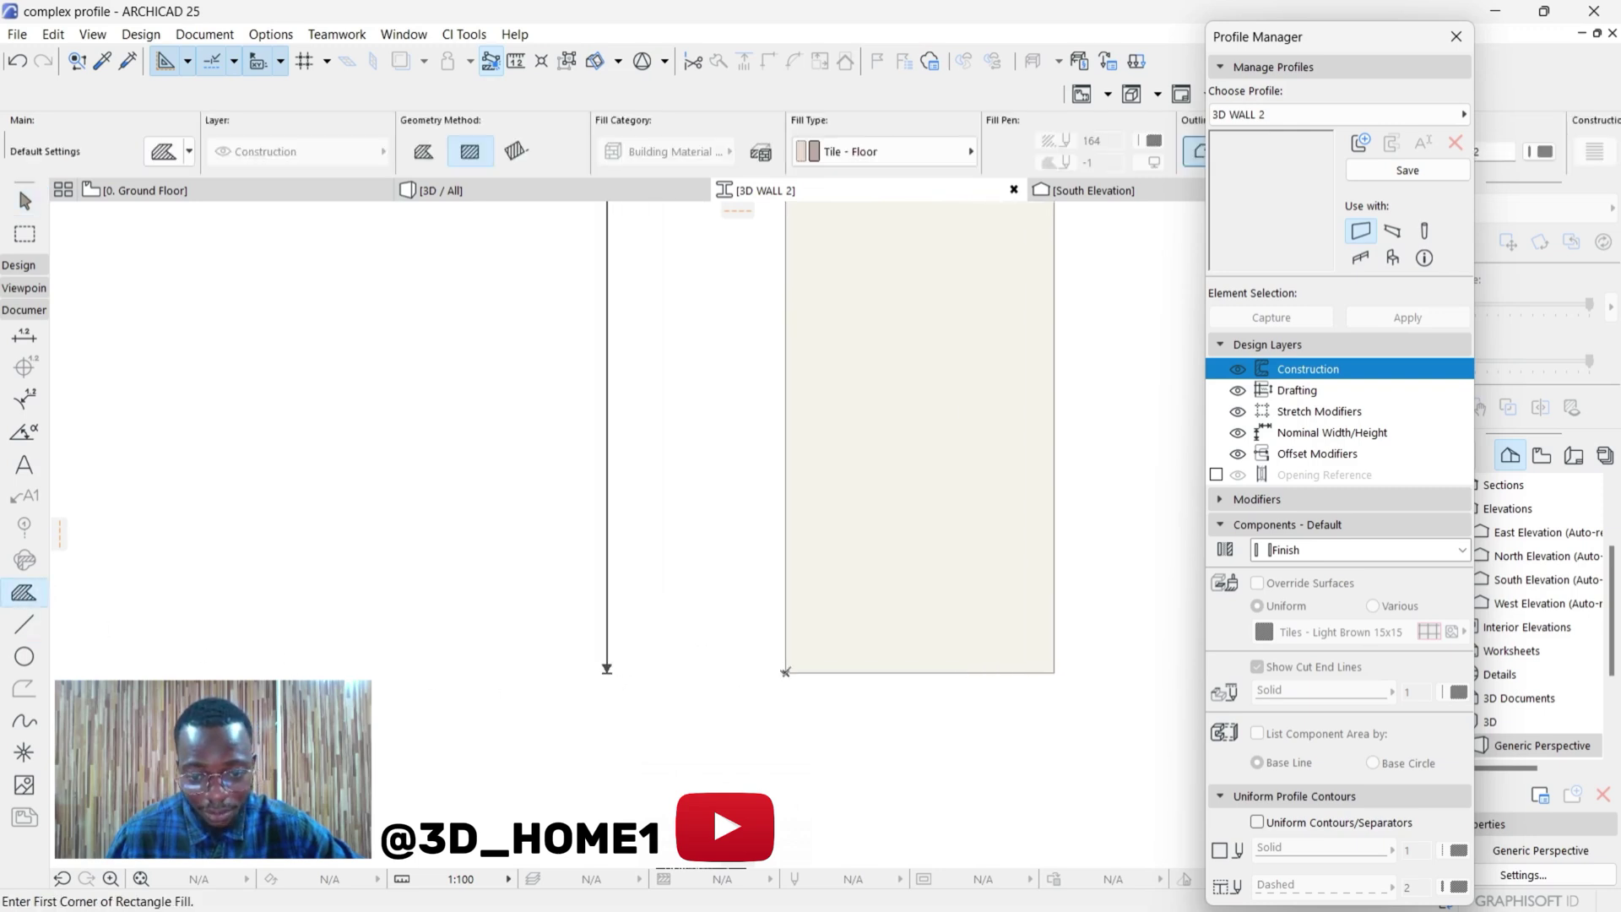
click(785, 672)
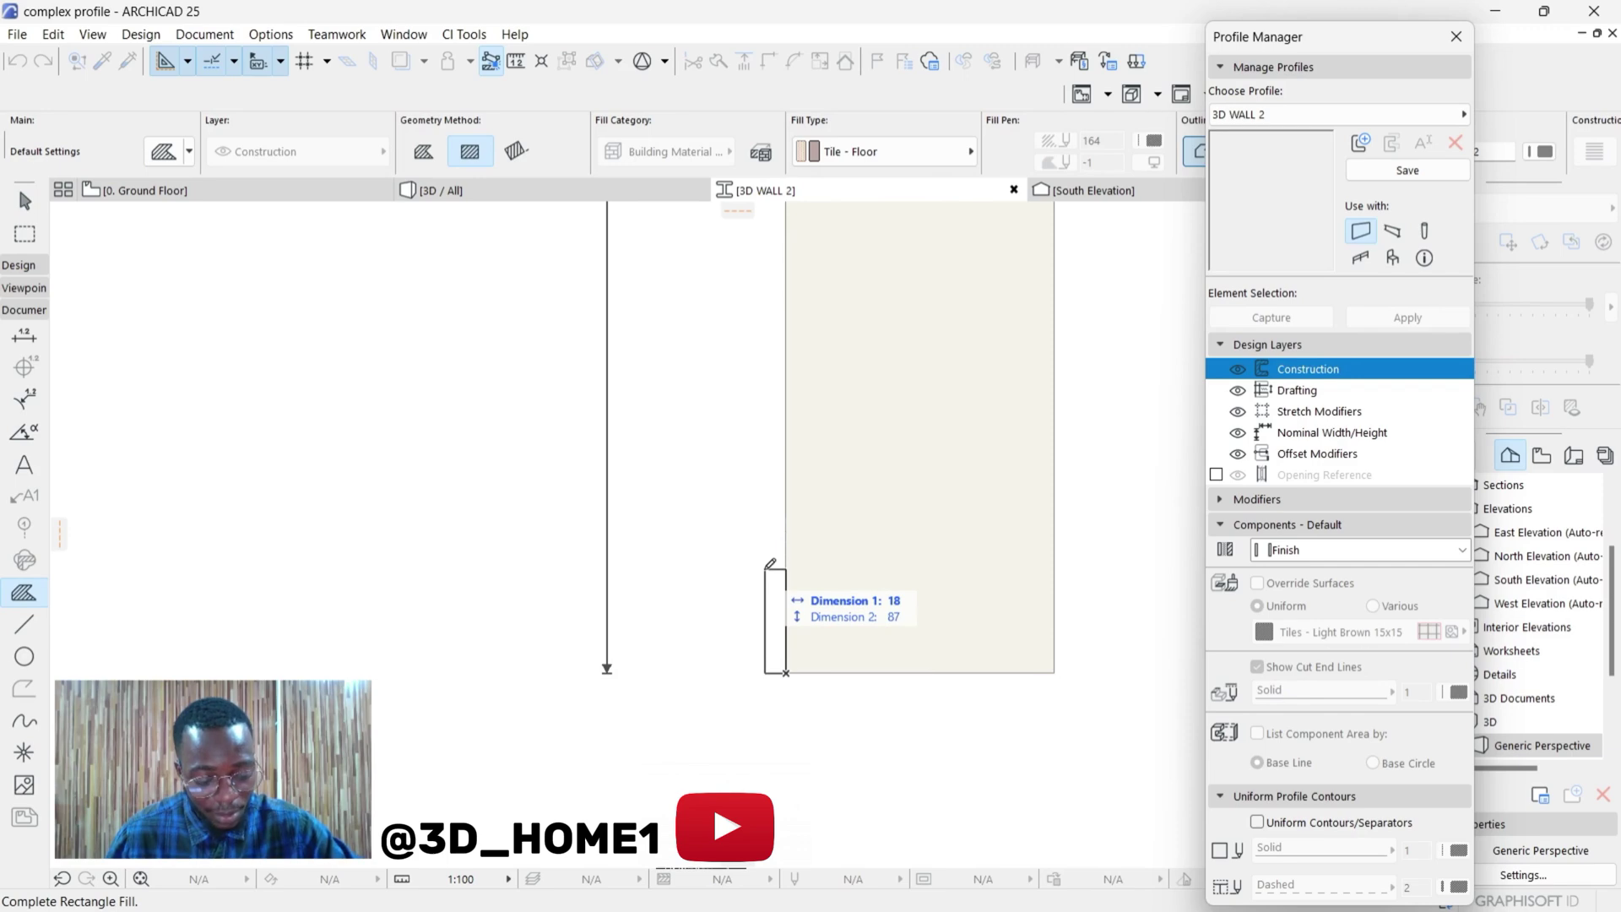
text(25)
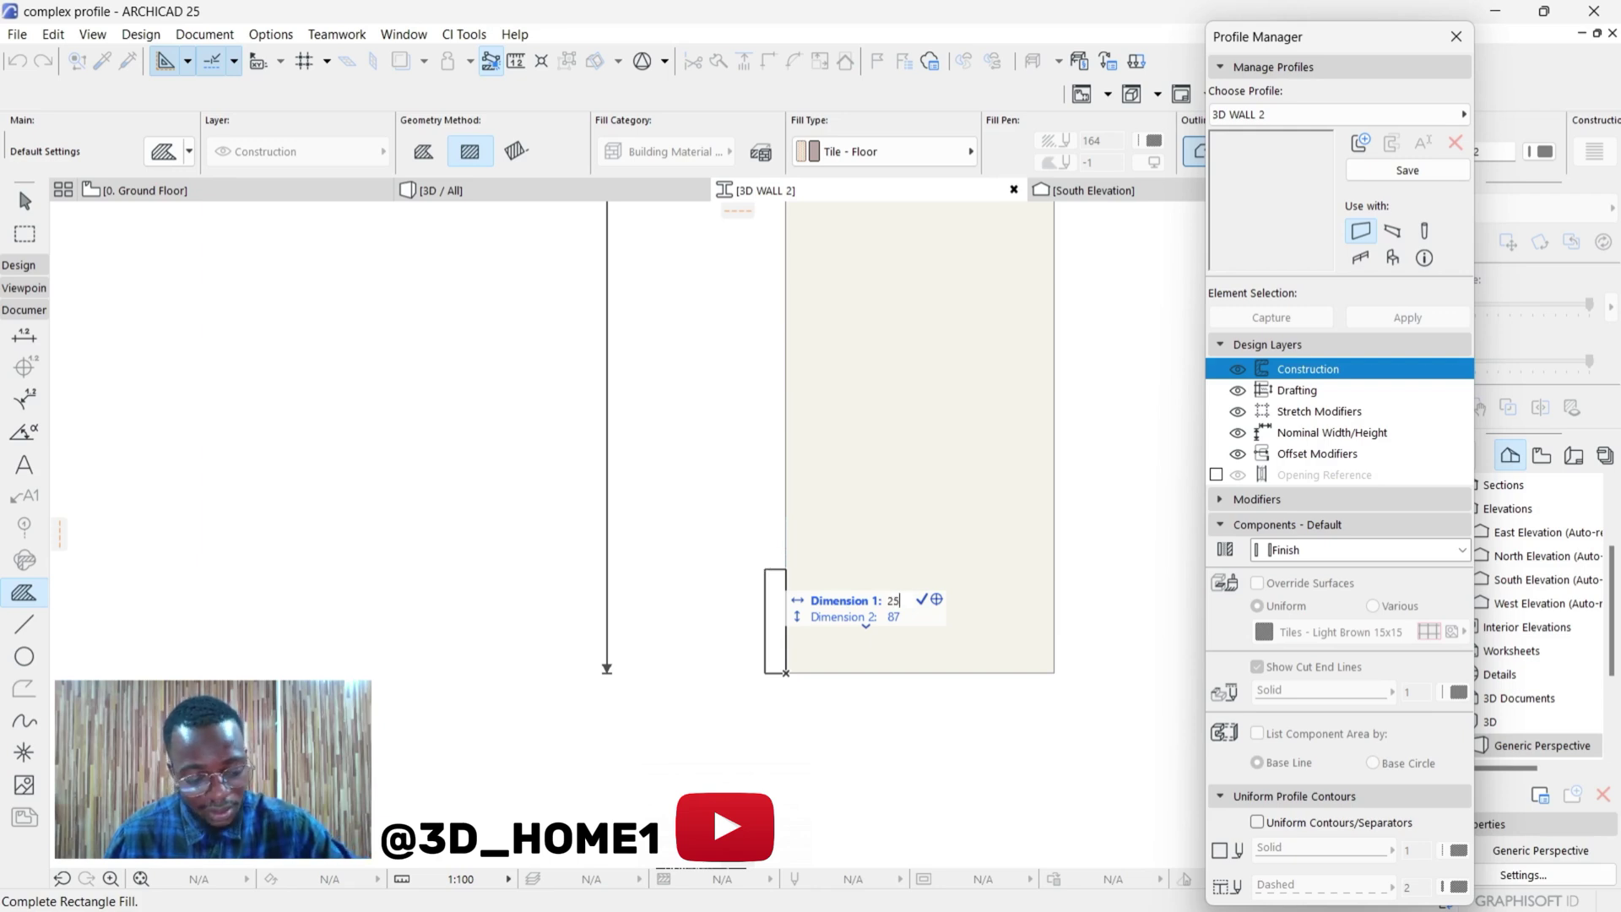
key(Tab)
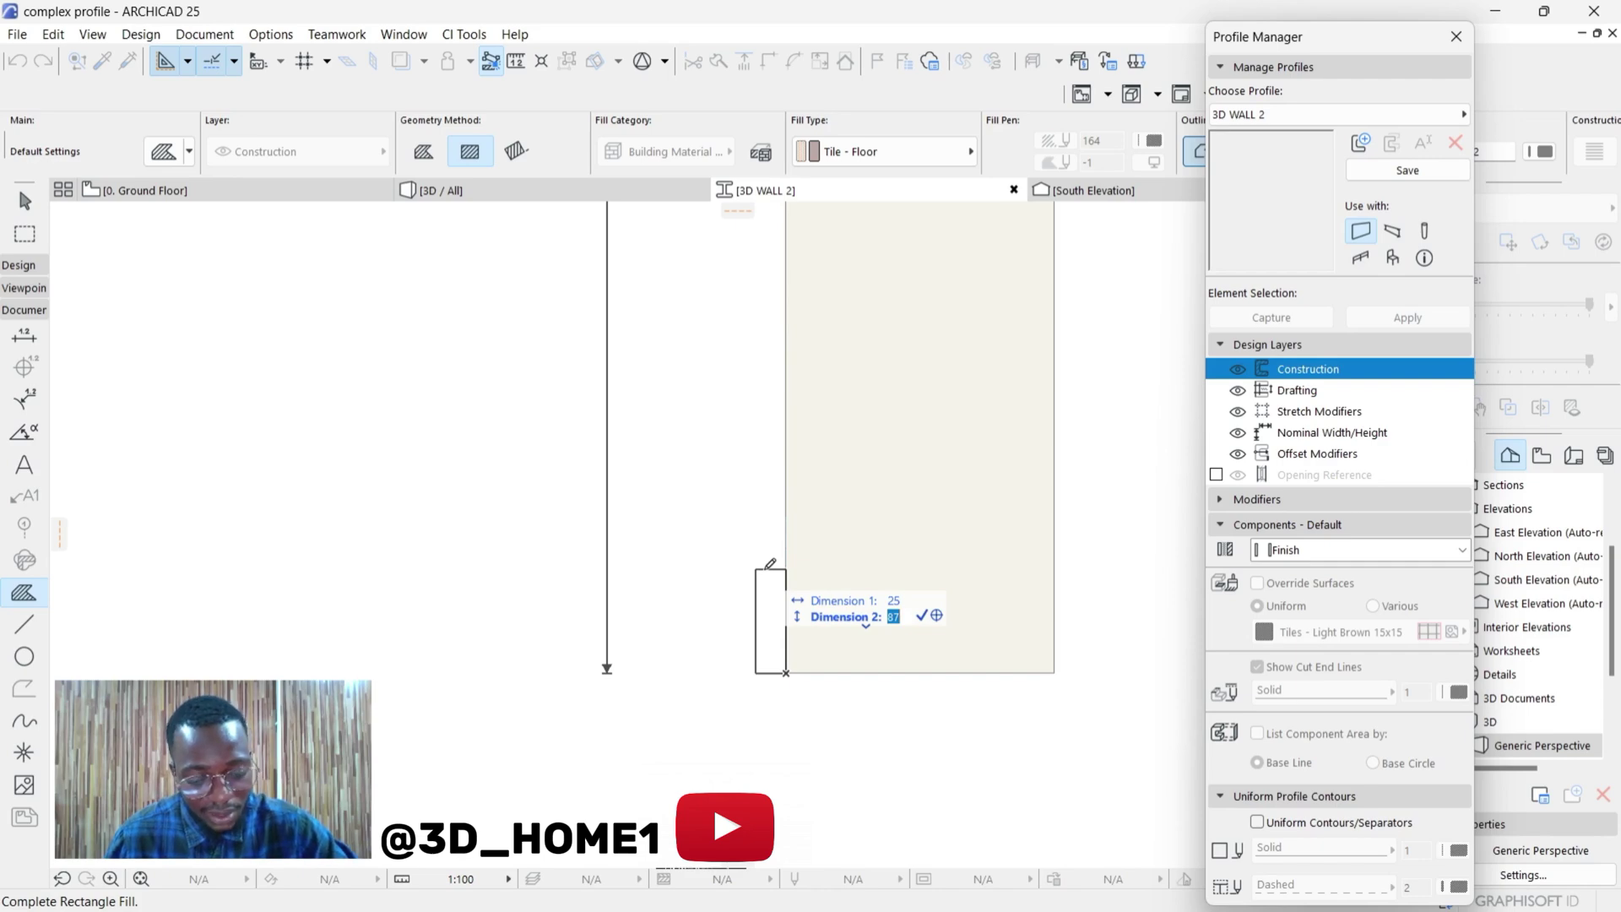
text(450)
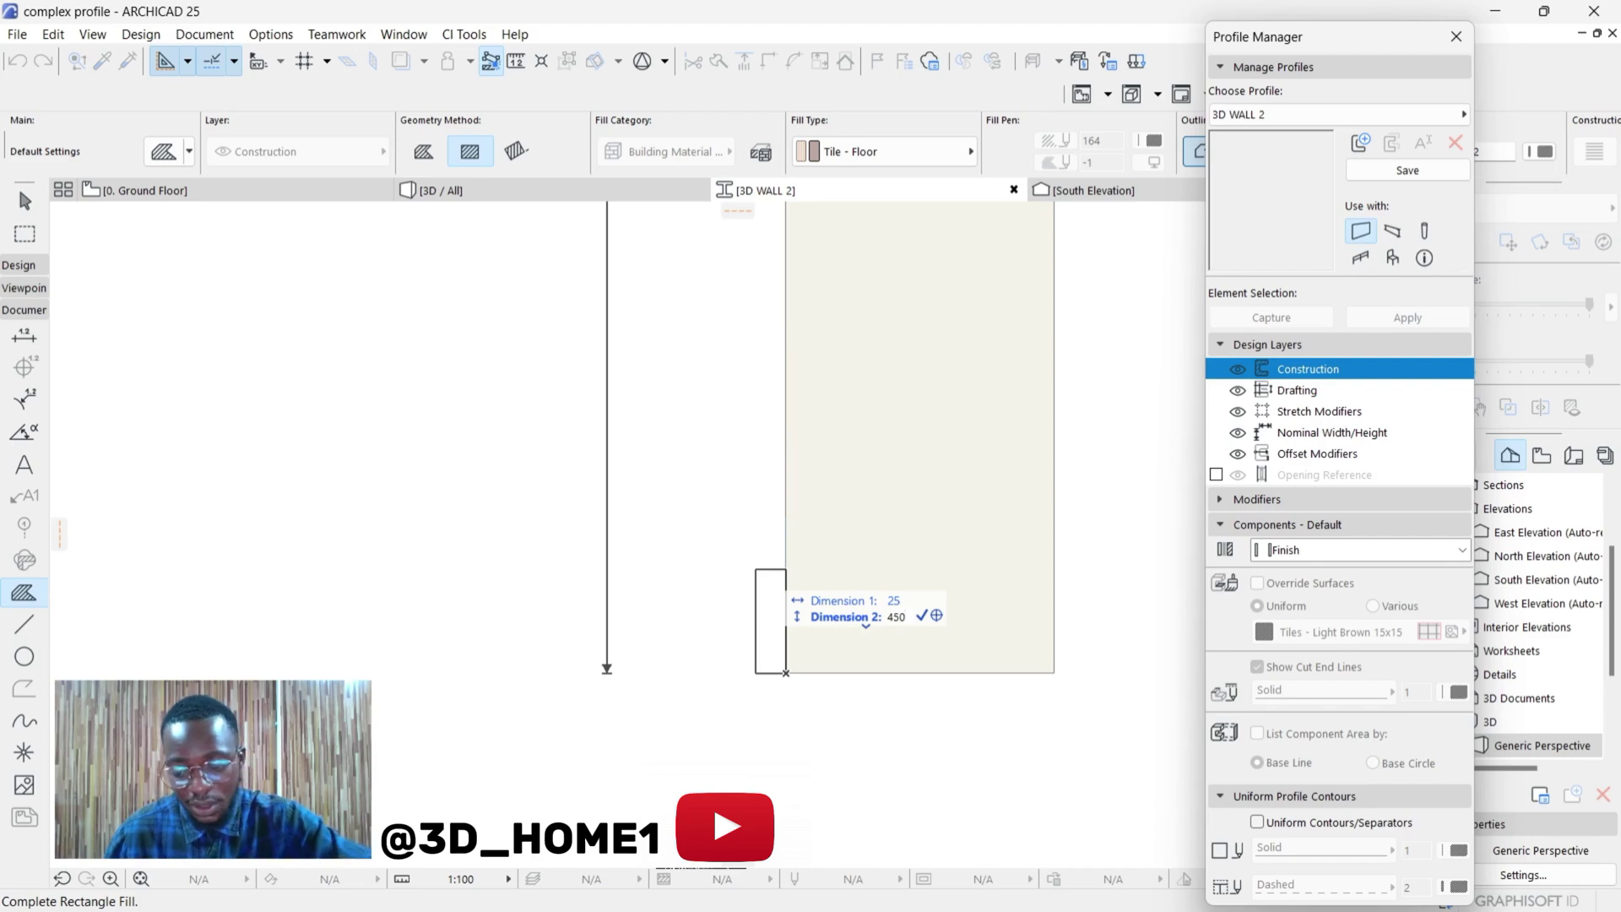
key(Return)
- Change the building material of the thin base strip to Brick - Finish and deselect it
scroll(776, 438, down, 2)
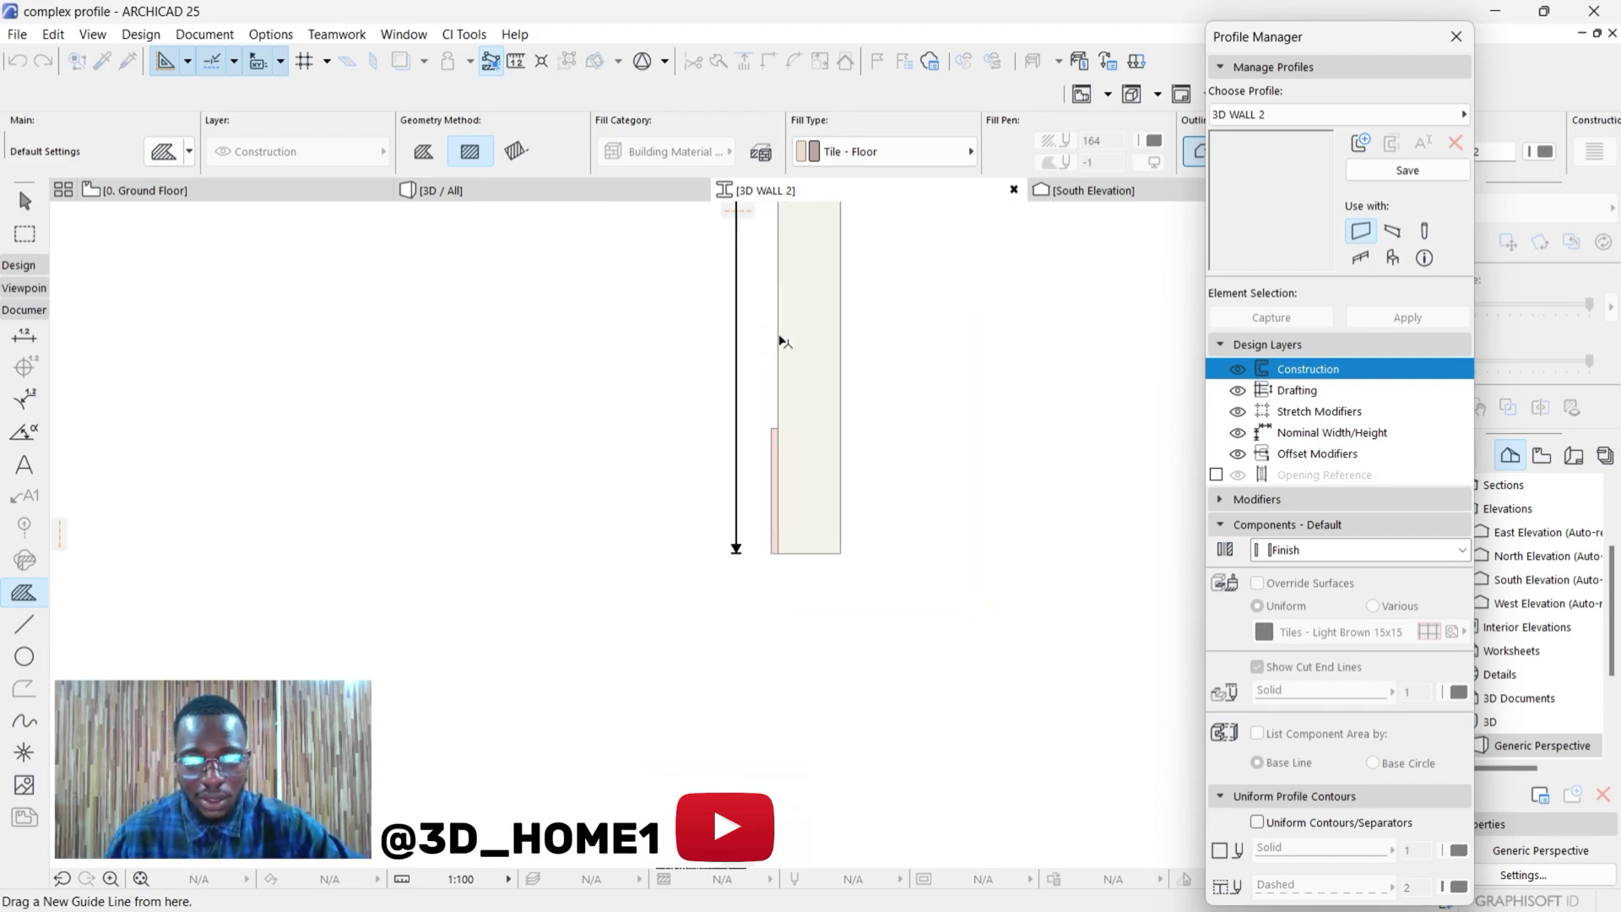
middle_drag(782, 345, 761, 565)
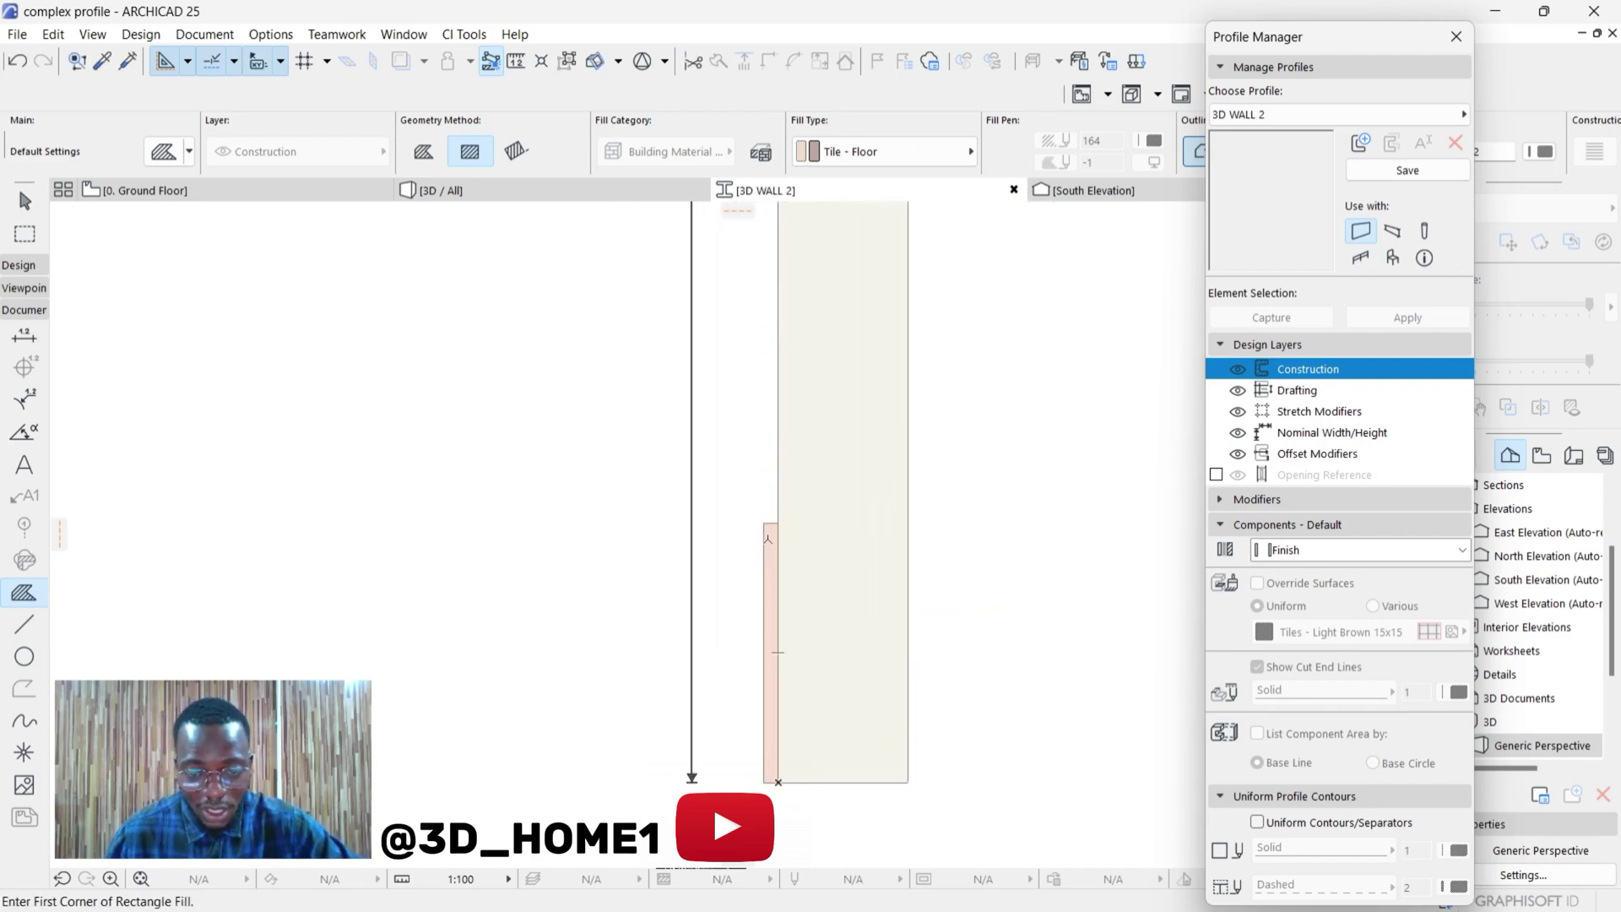
key(shift)
click(771, 537)
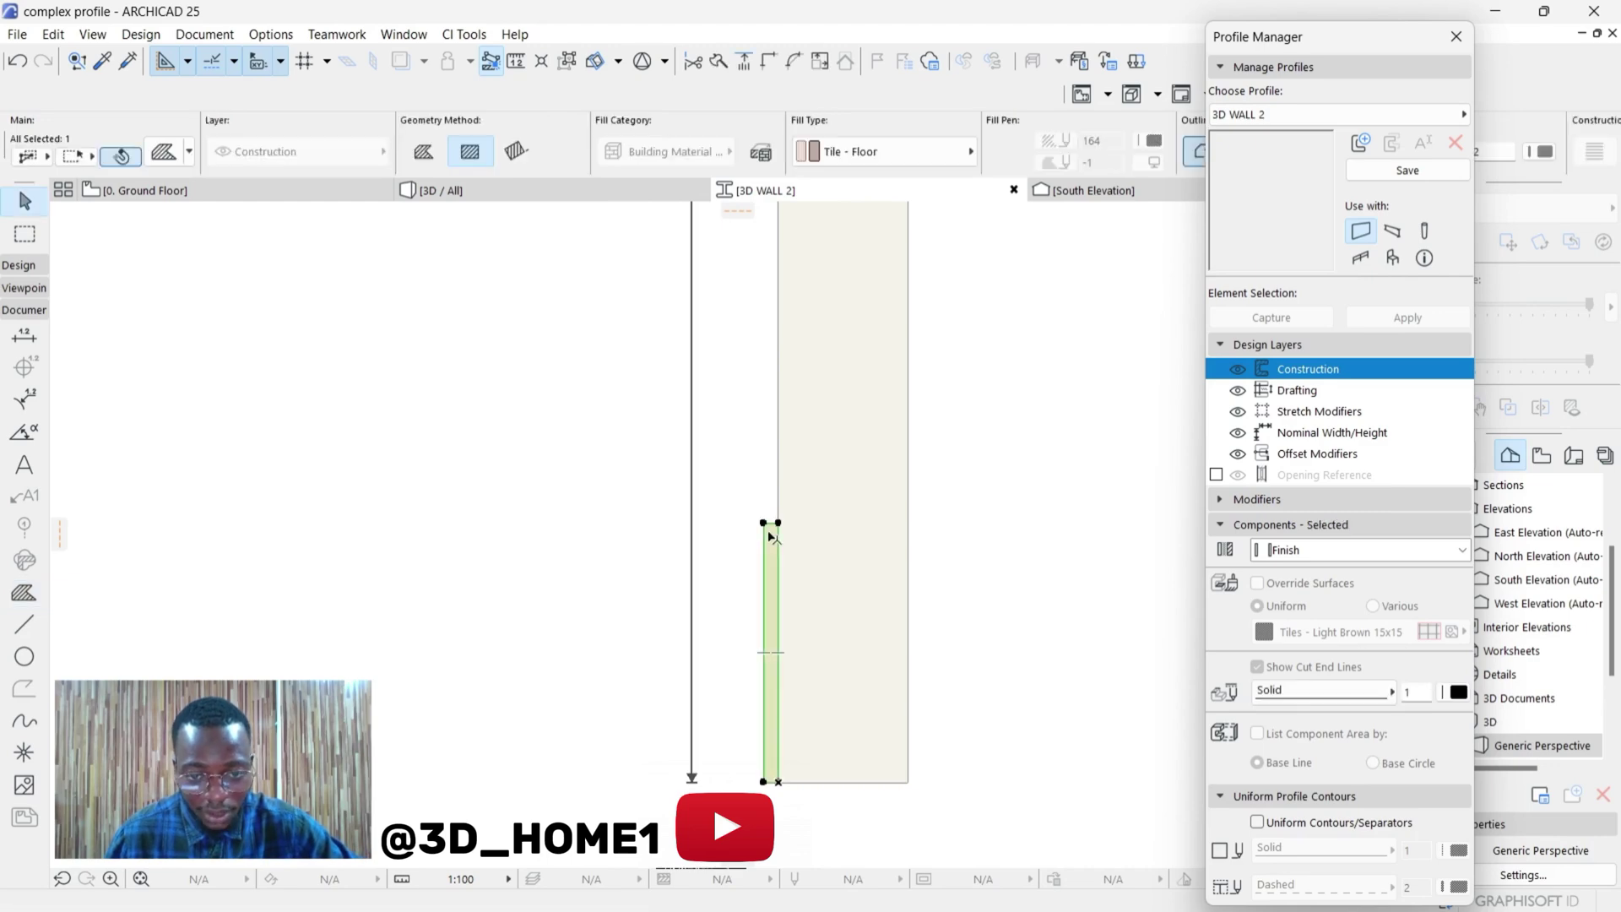
click(808, 151)
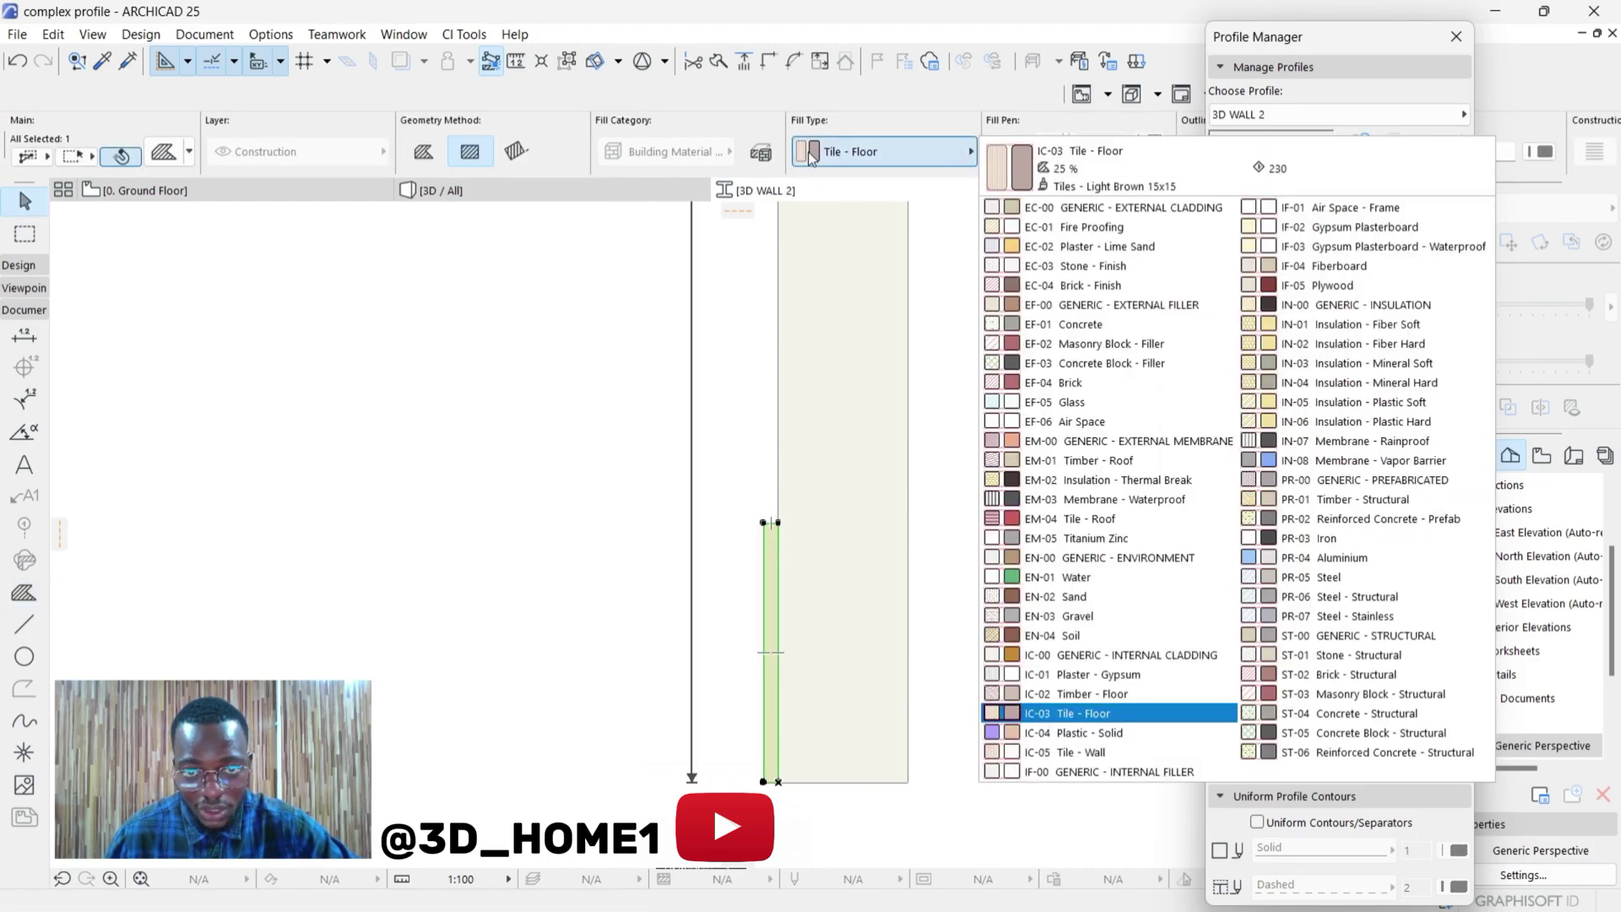
click(1095, 290)
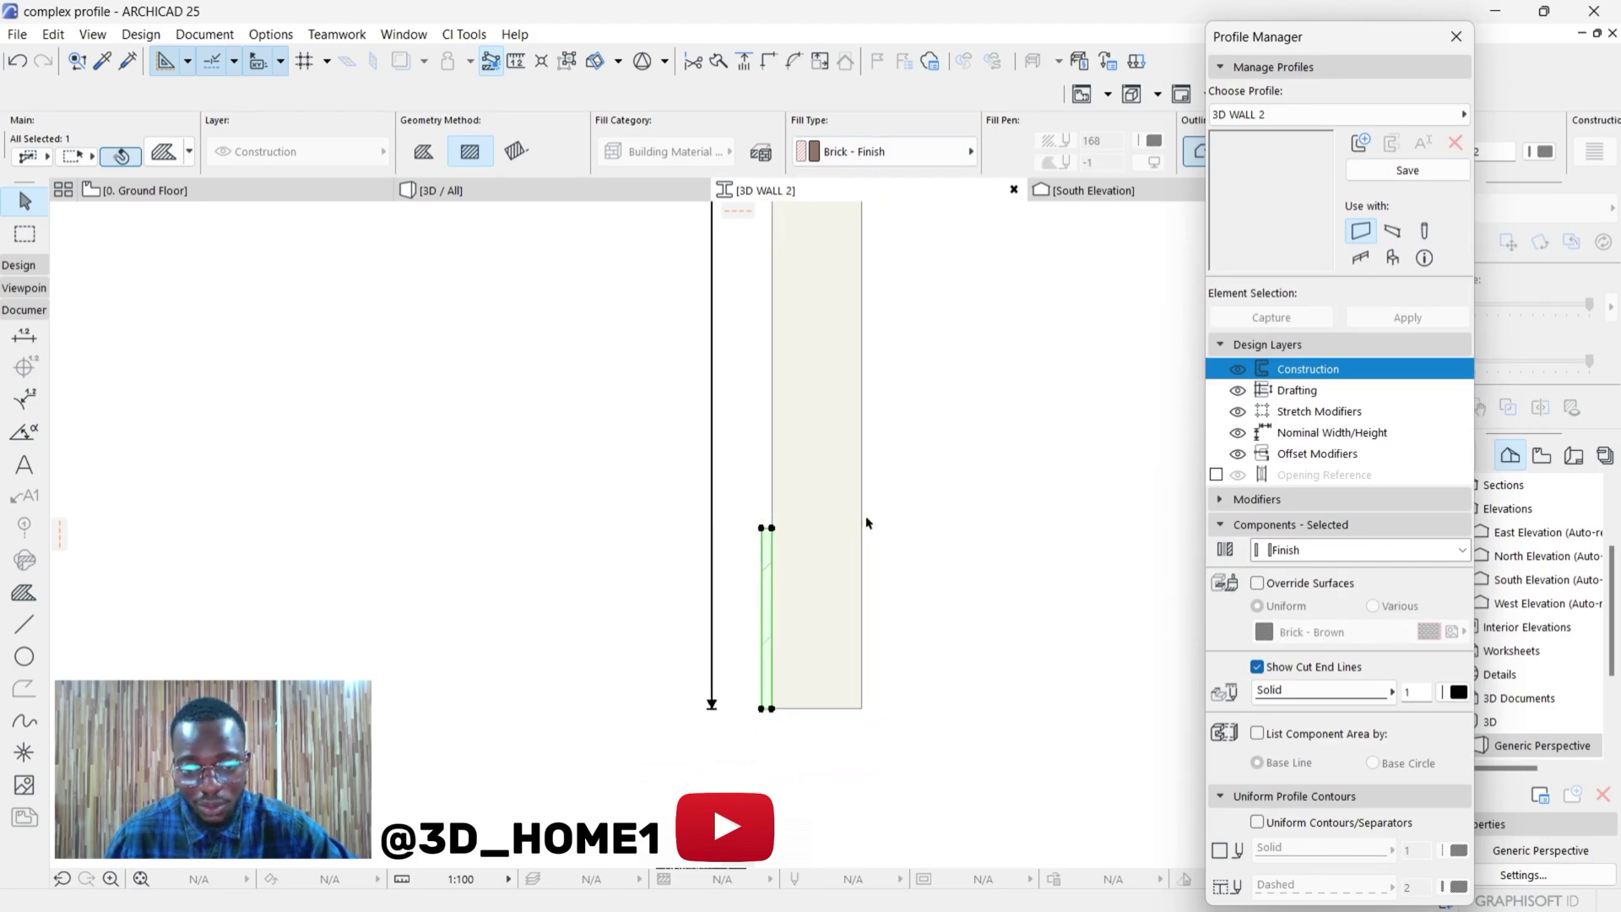
key(Escape)
- Start a polygonal fill at the brick strip's upper inner corner, with a first edge 50 outward and a second edge 50 upward
scroll(779, 543, up, 3)
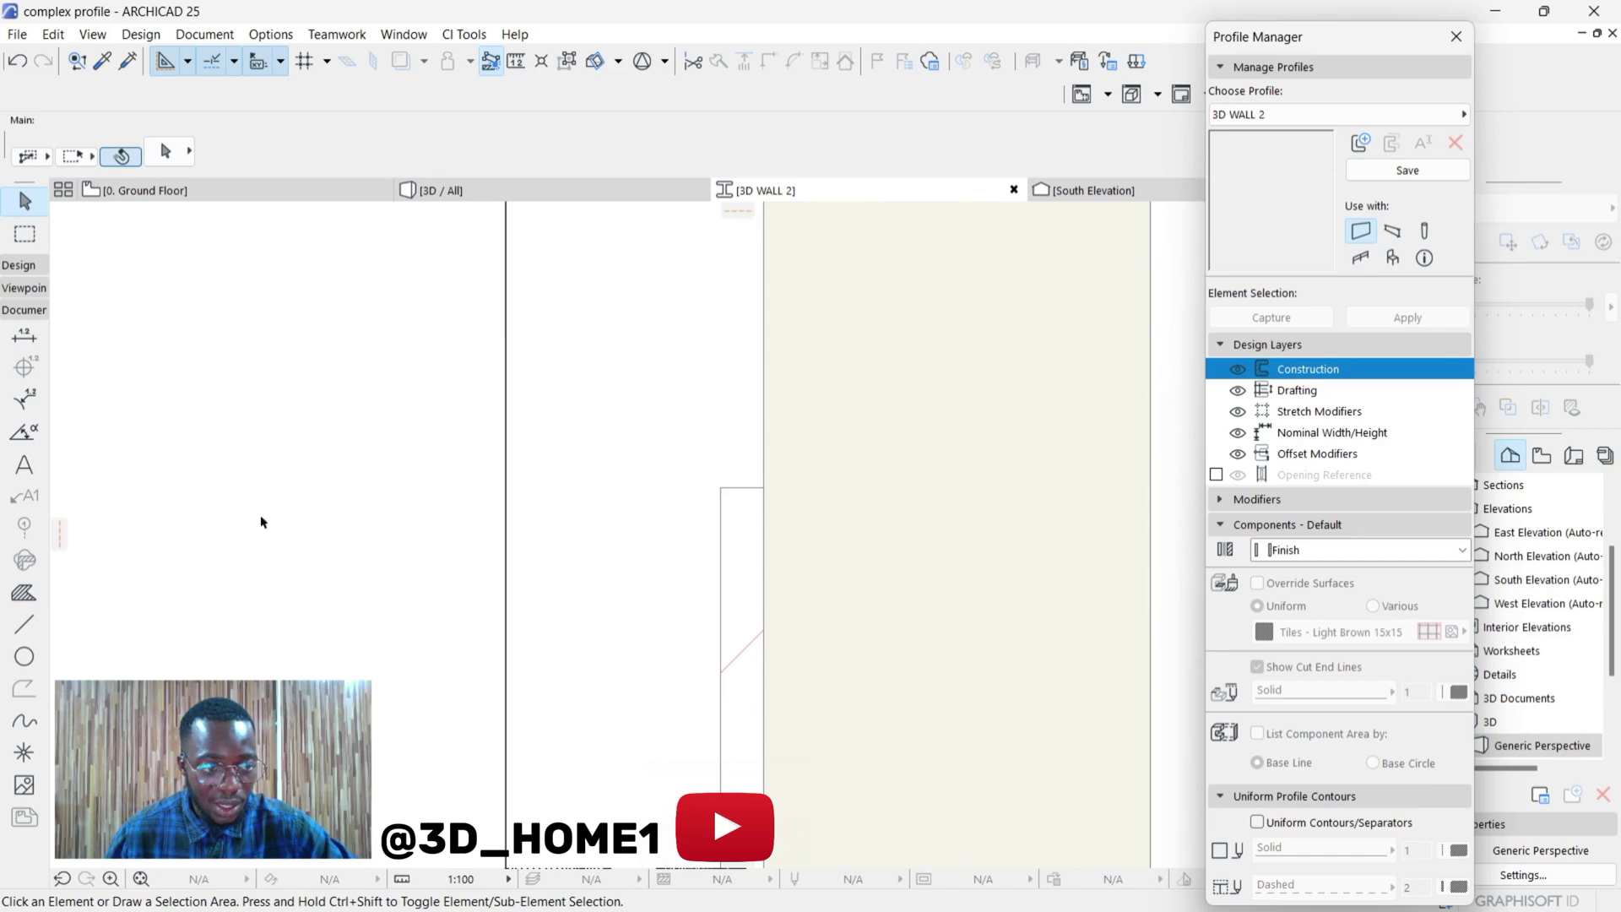
click(24, 592)
scroll(782, 458, up, 2)
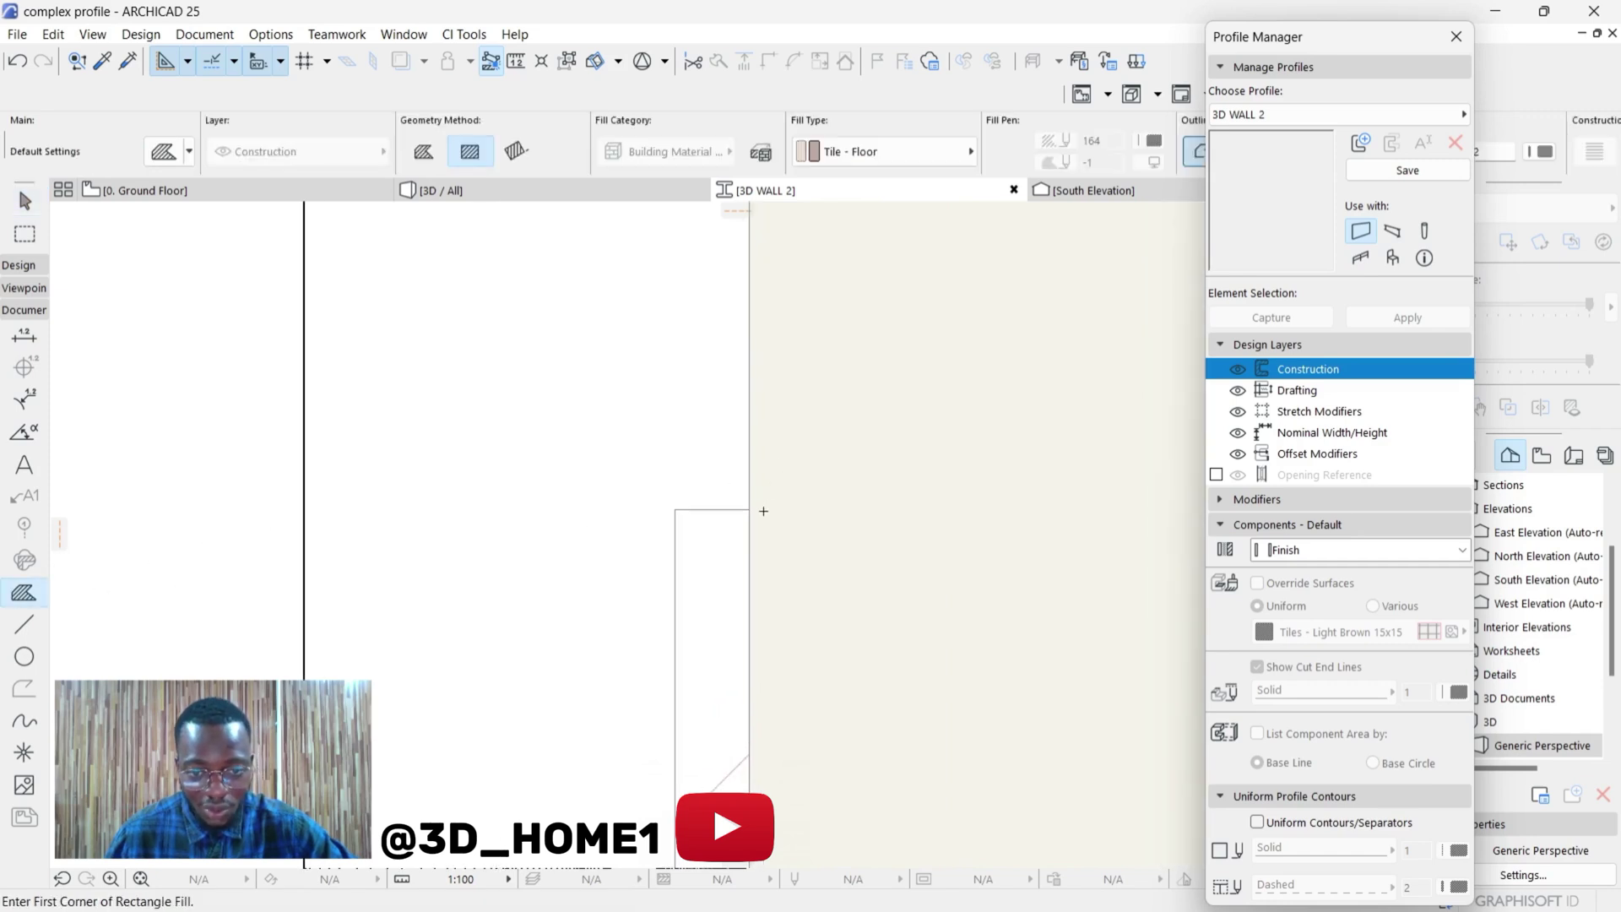
click(750, 509)
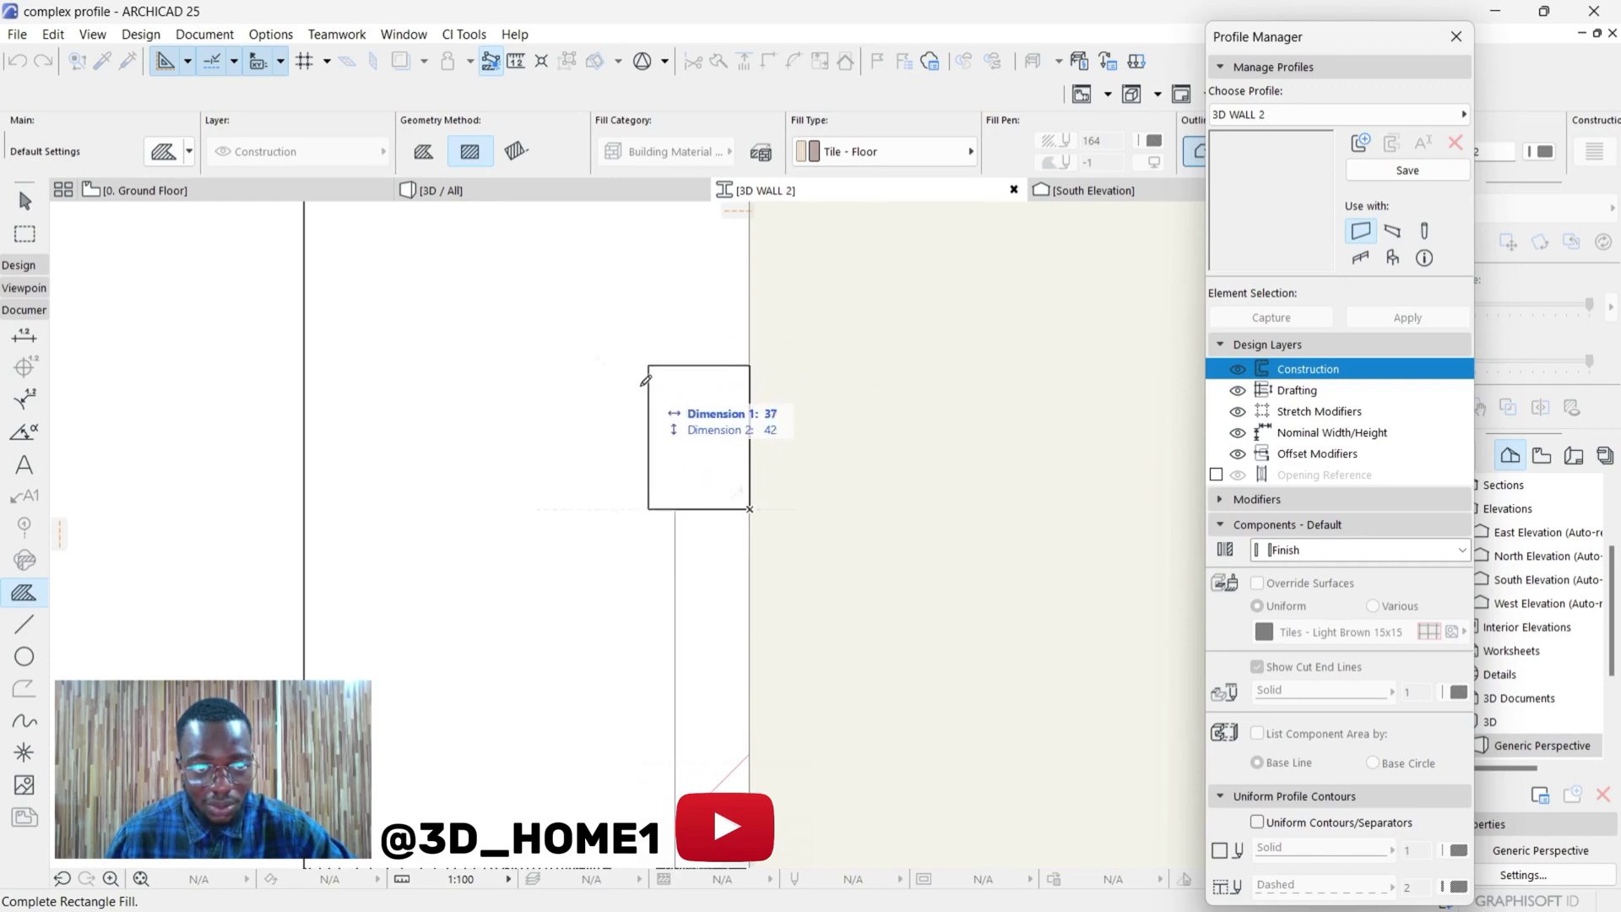
click(425, 152)
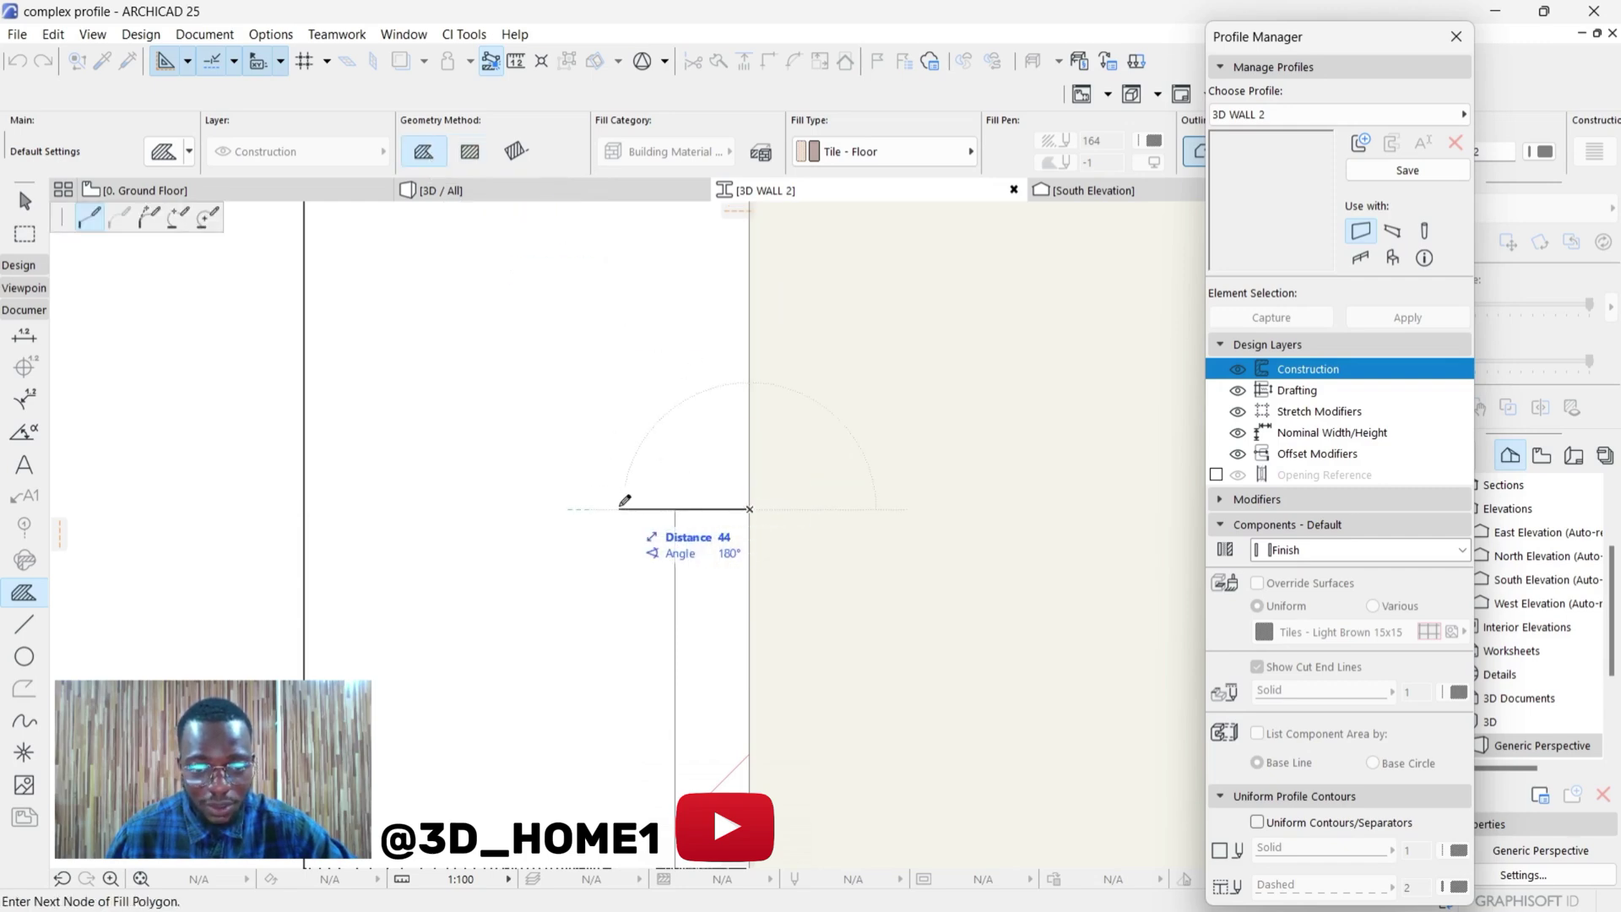
text(50)
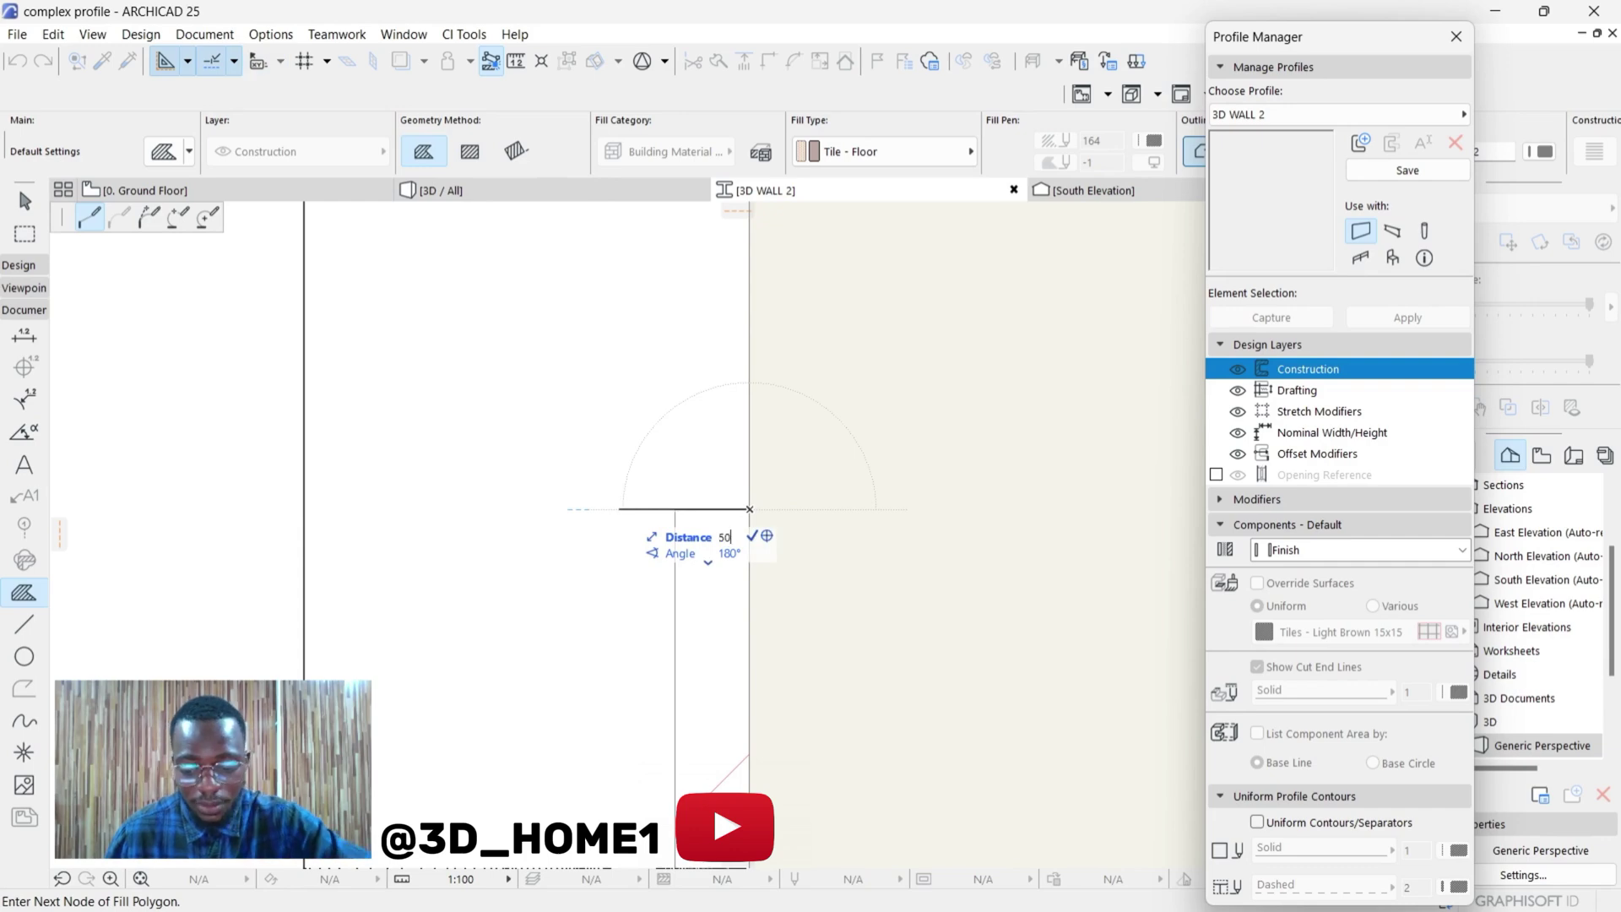
key(Return)
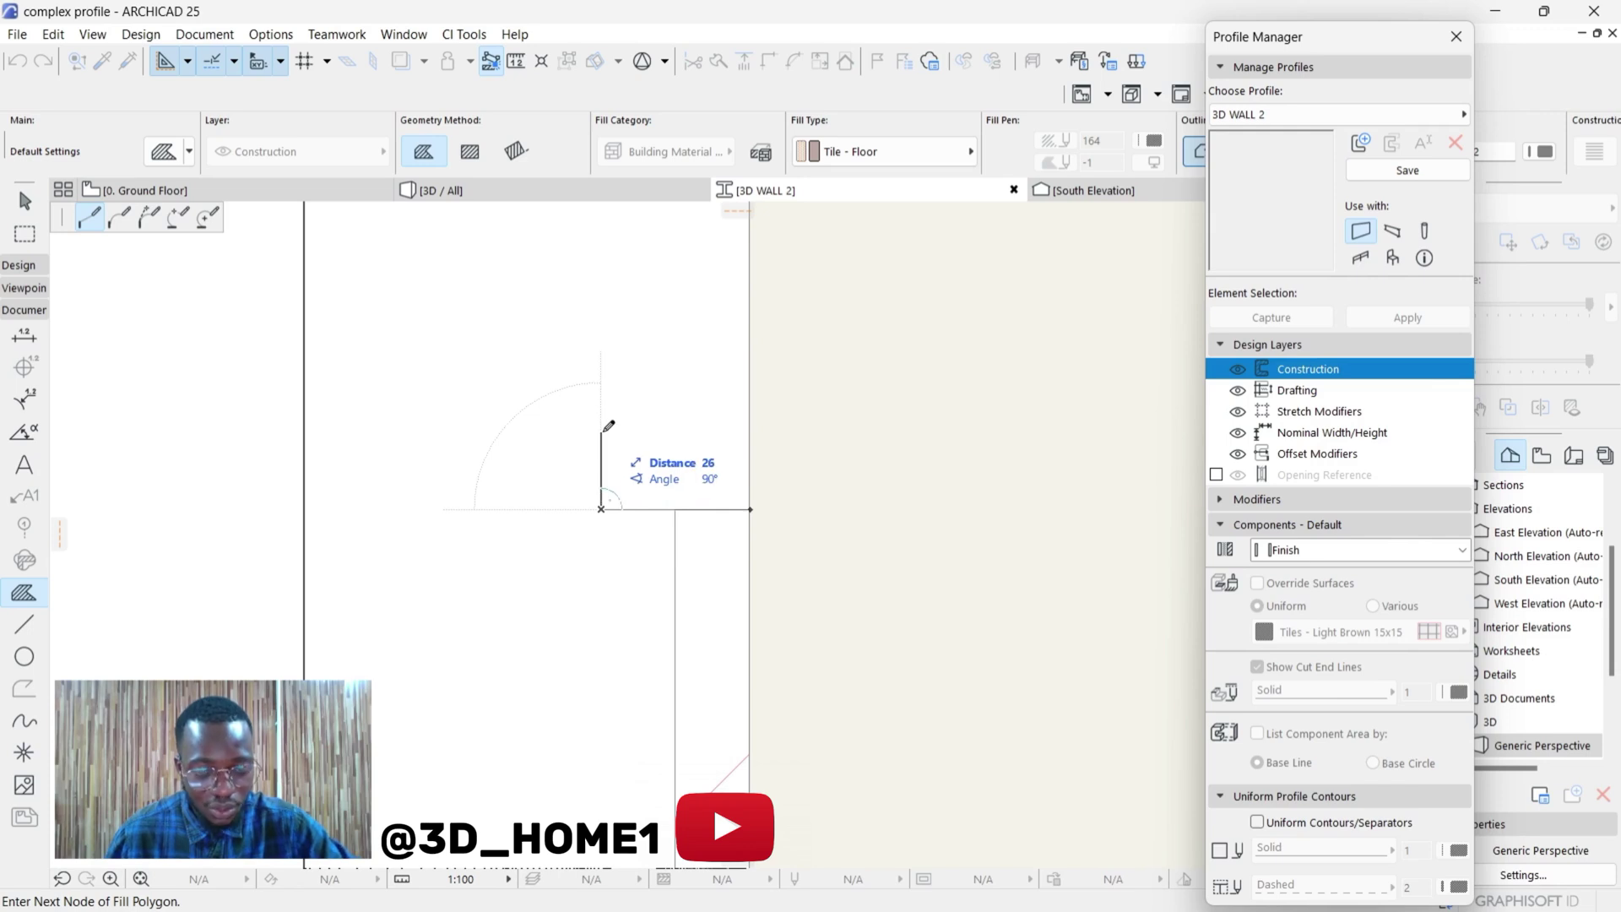
text(5)
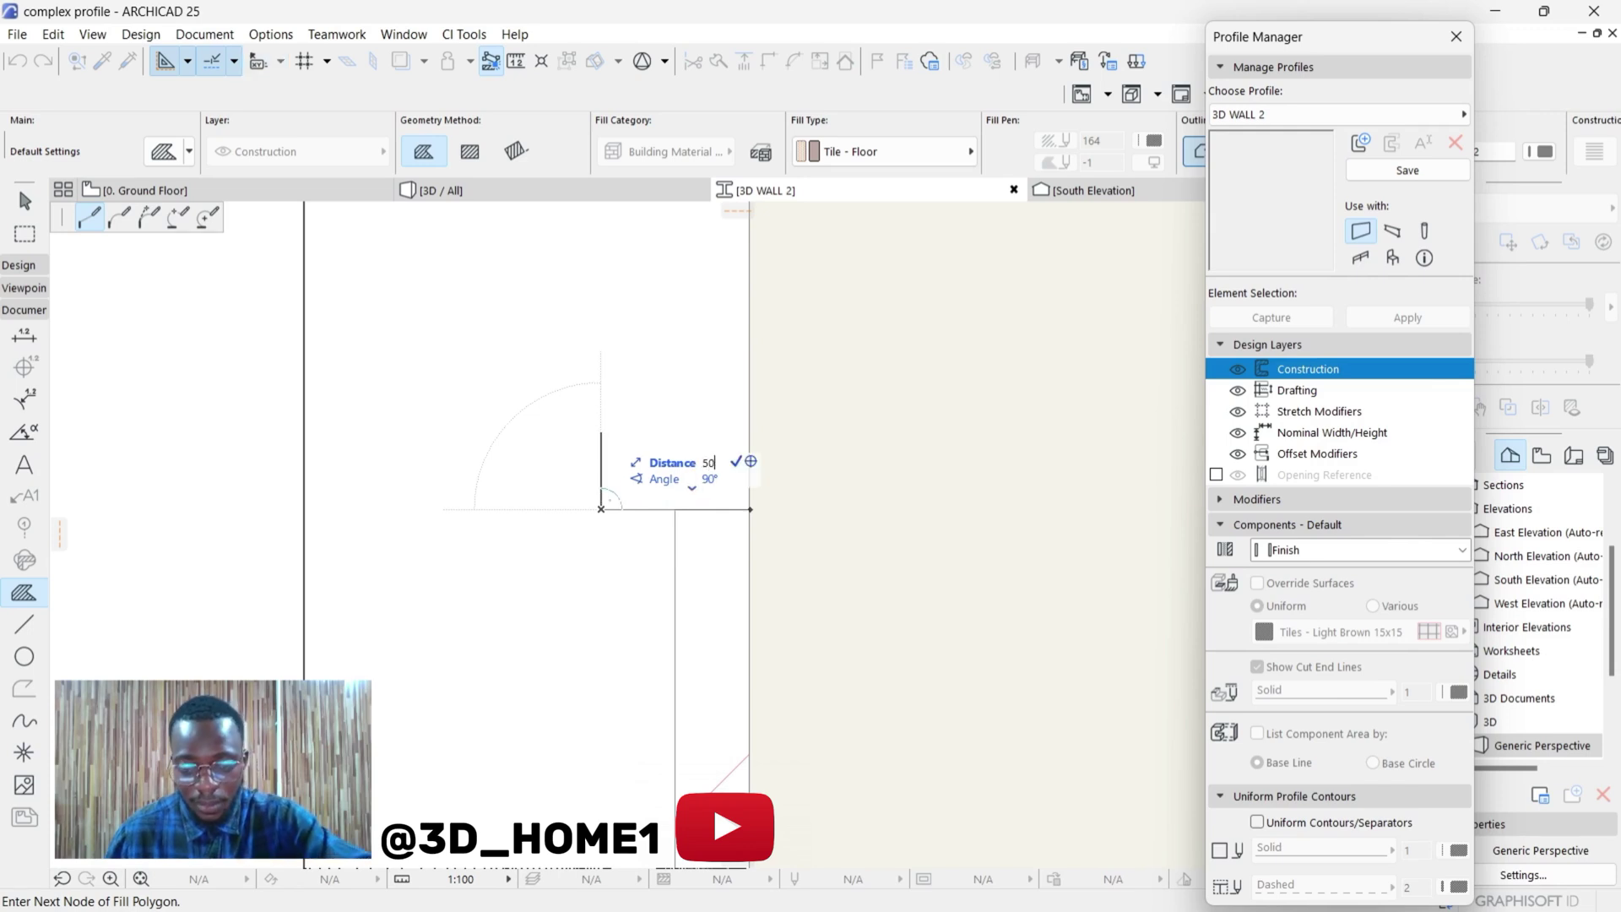
text(0)
key(Return)
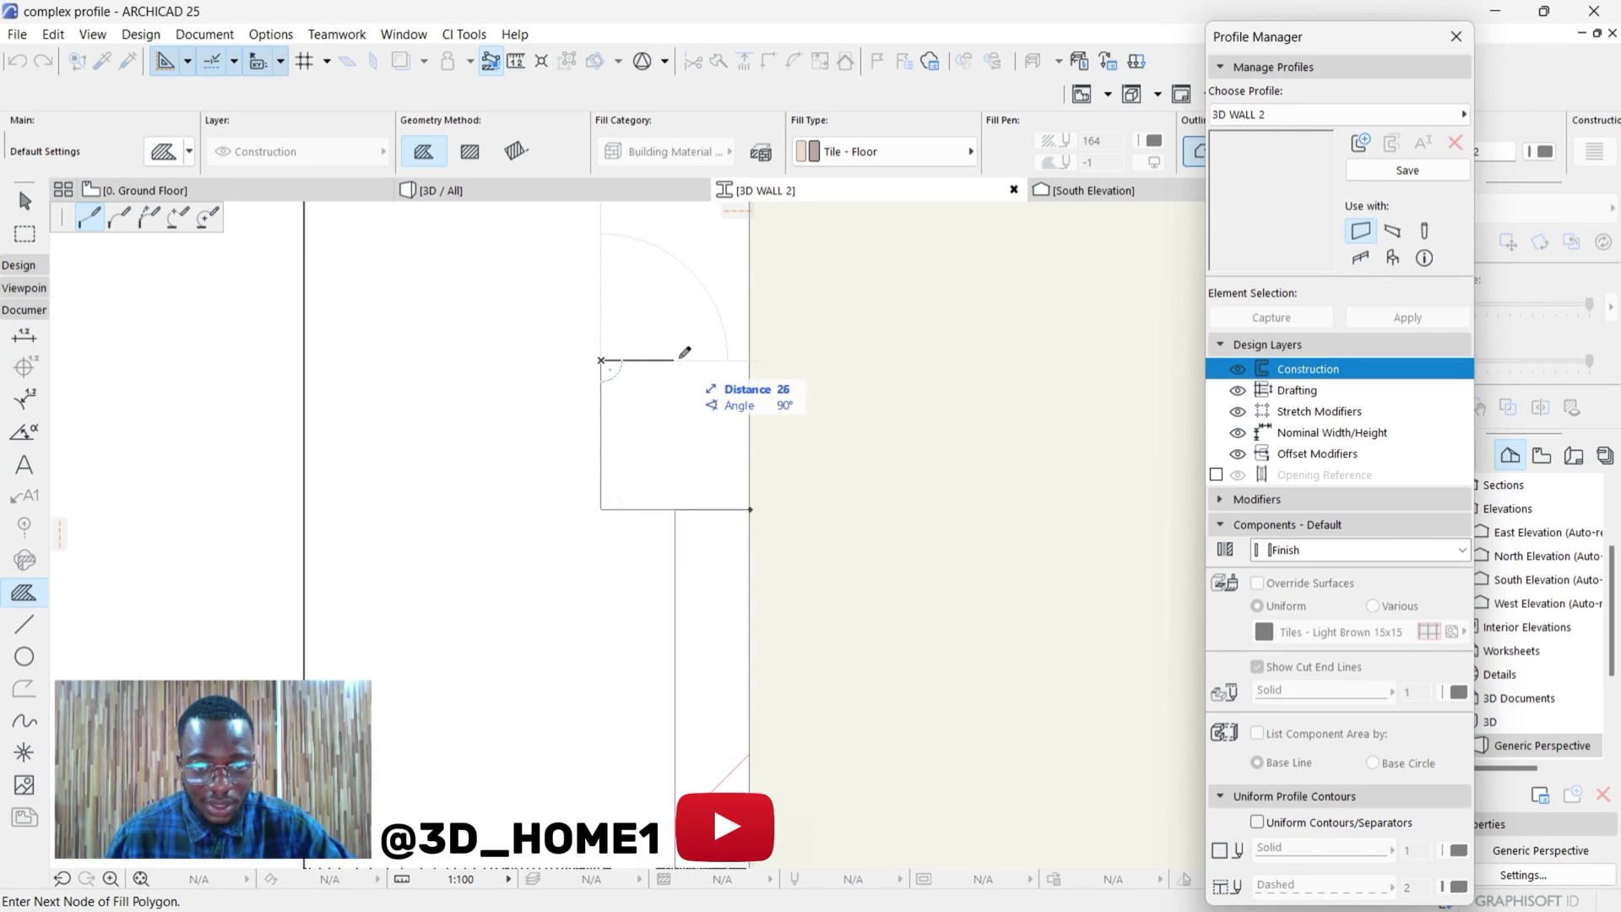
- Continue the stepped polygon 25 inward and 50 upward, run it horizontally to the wall face, and close it at its starting point
scroll(690, 350, down, 2)
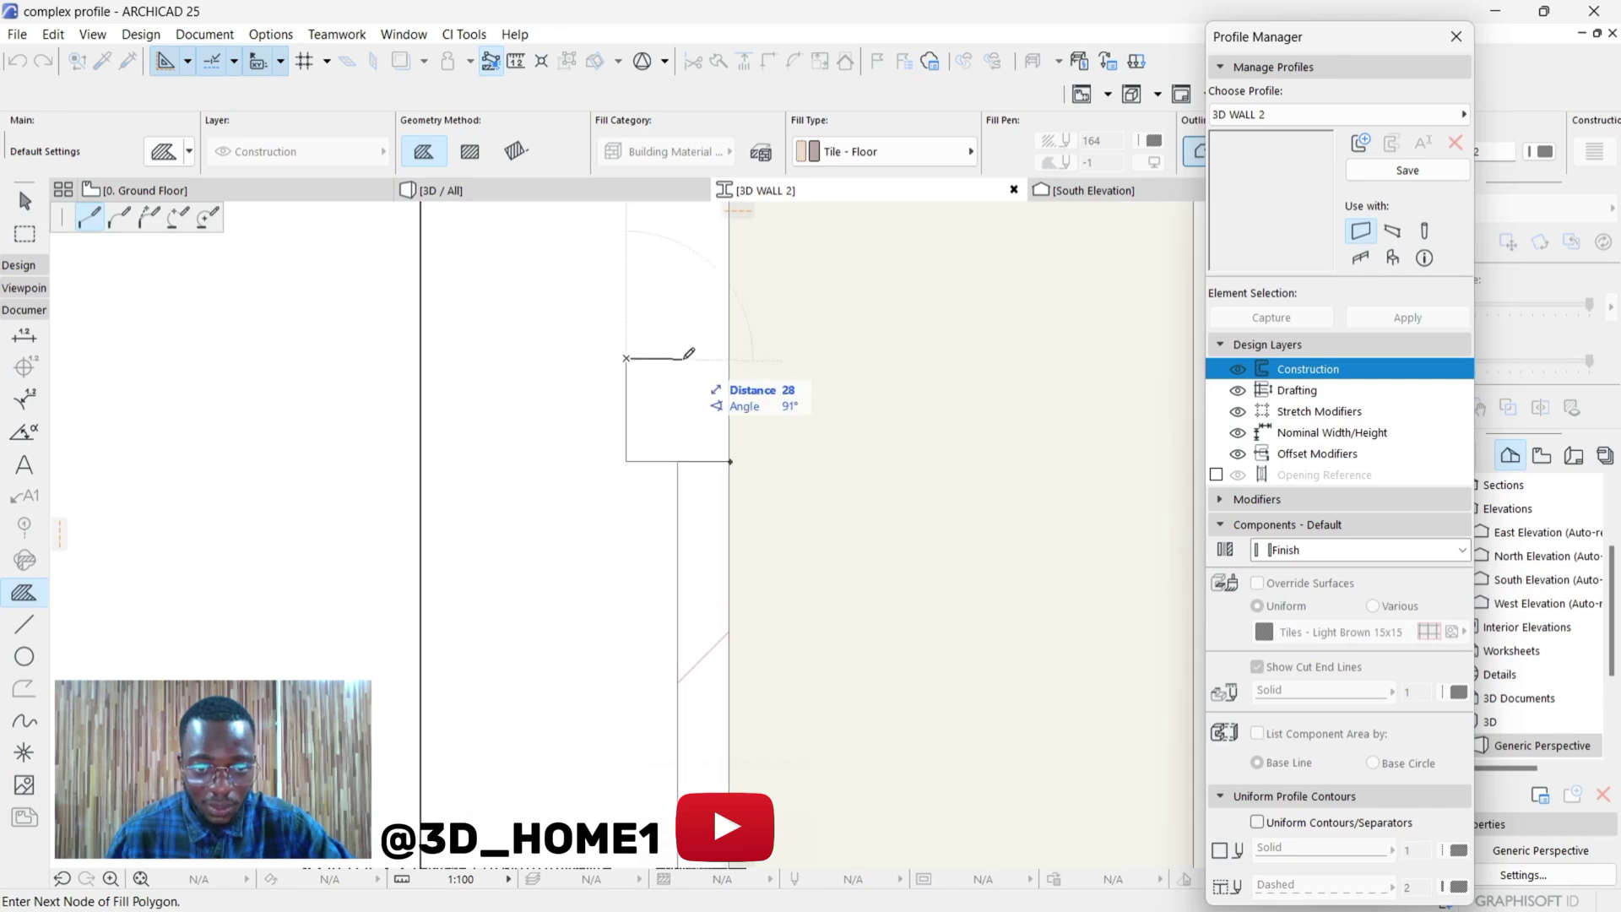
scroll(690, 349, up, 2)
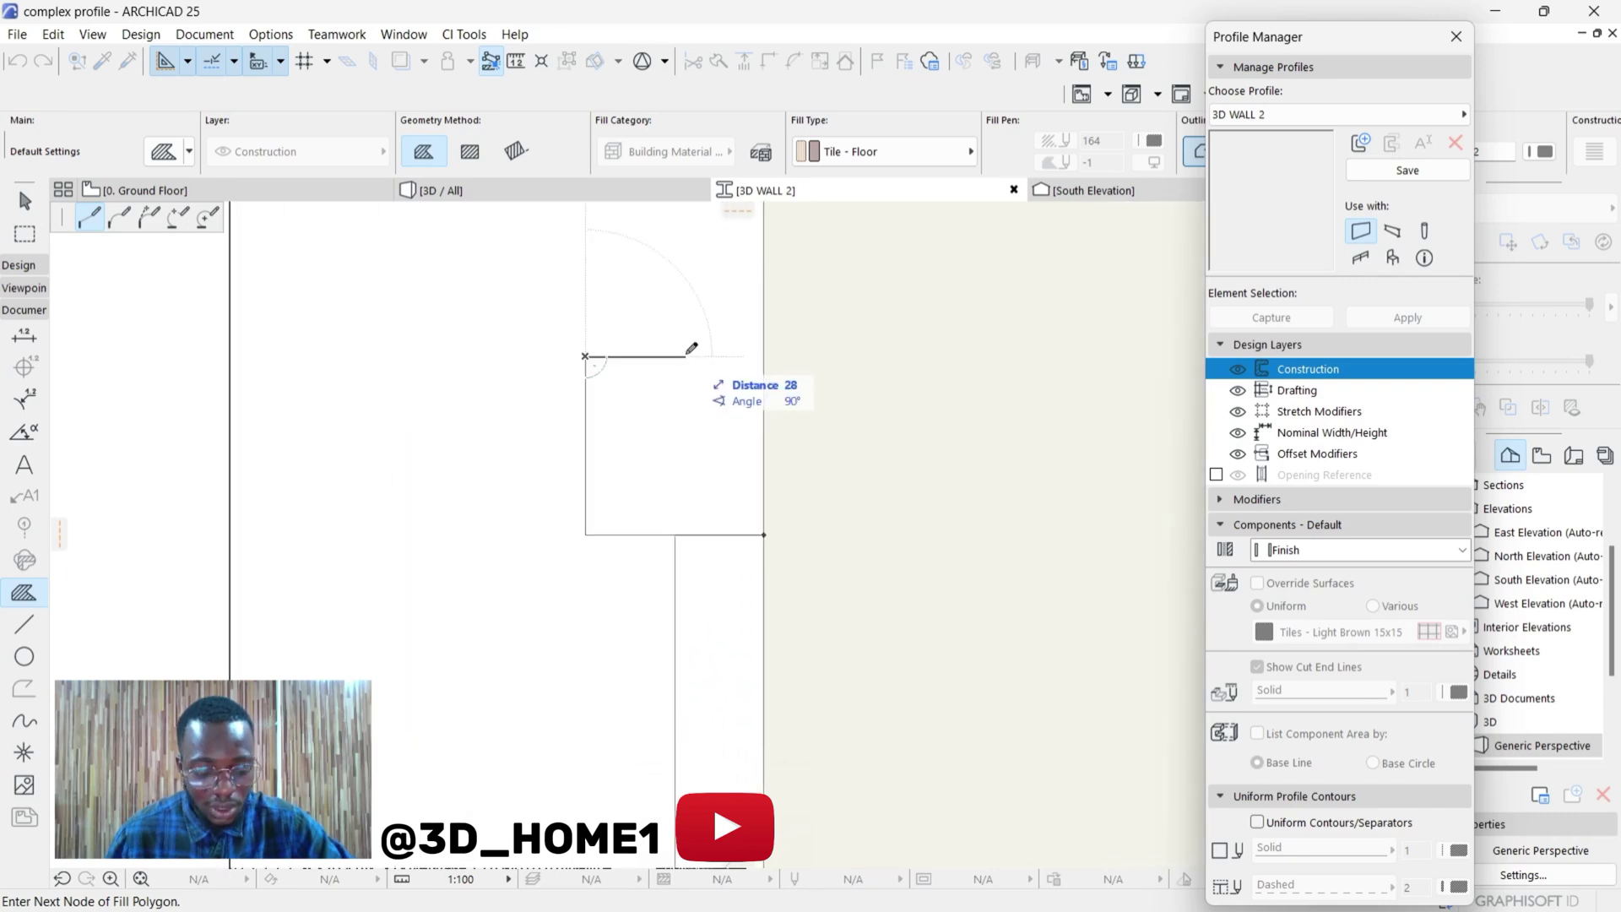
text(2)
key(Return)
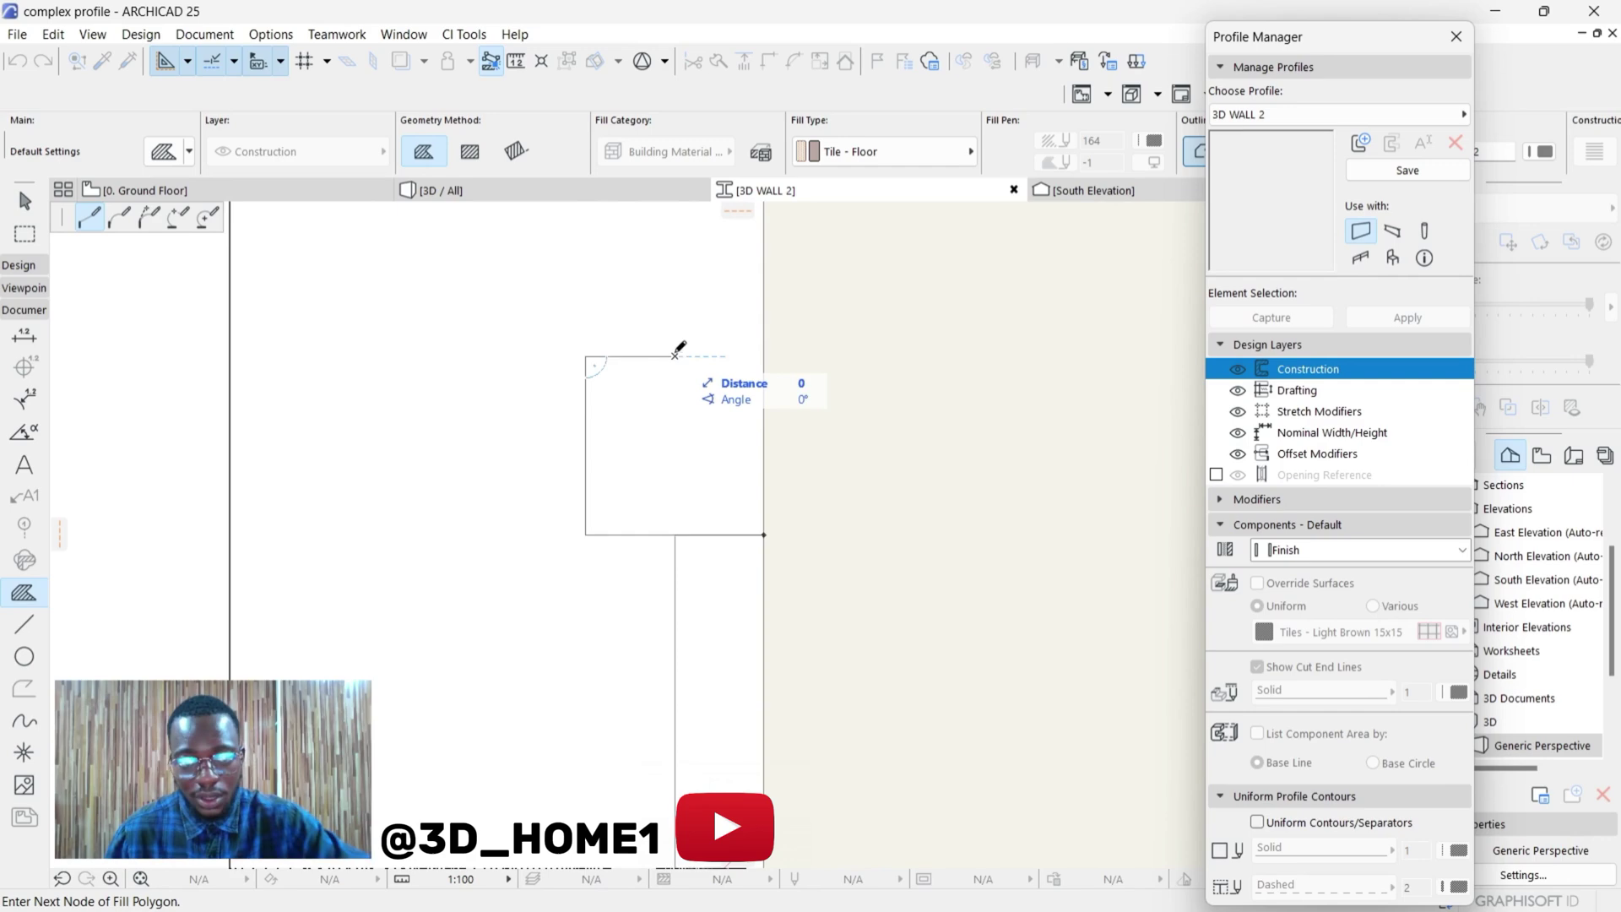
text(5)
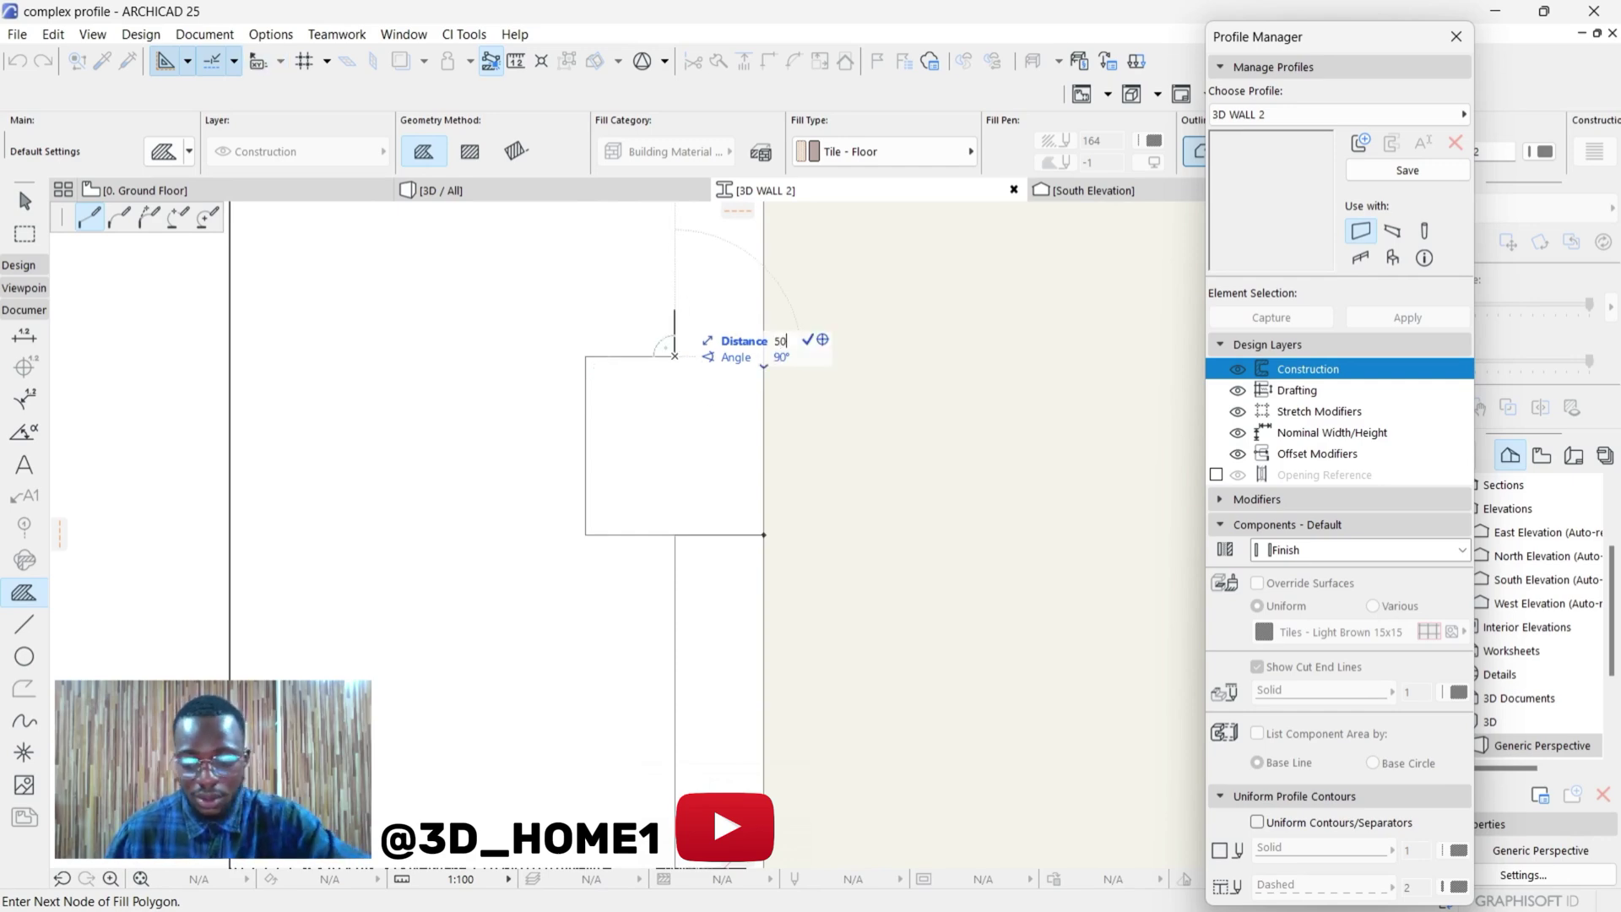
key(Return)
scroll(662, 489, down, 2)
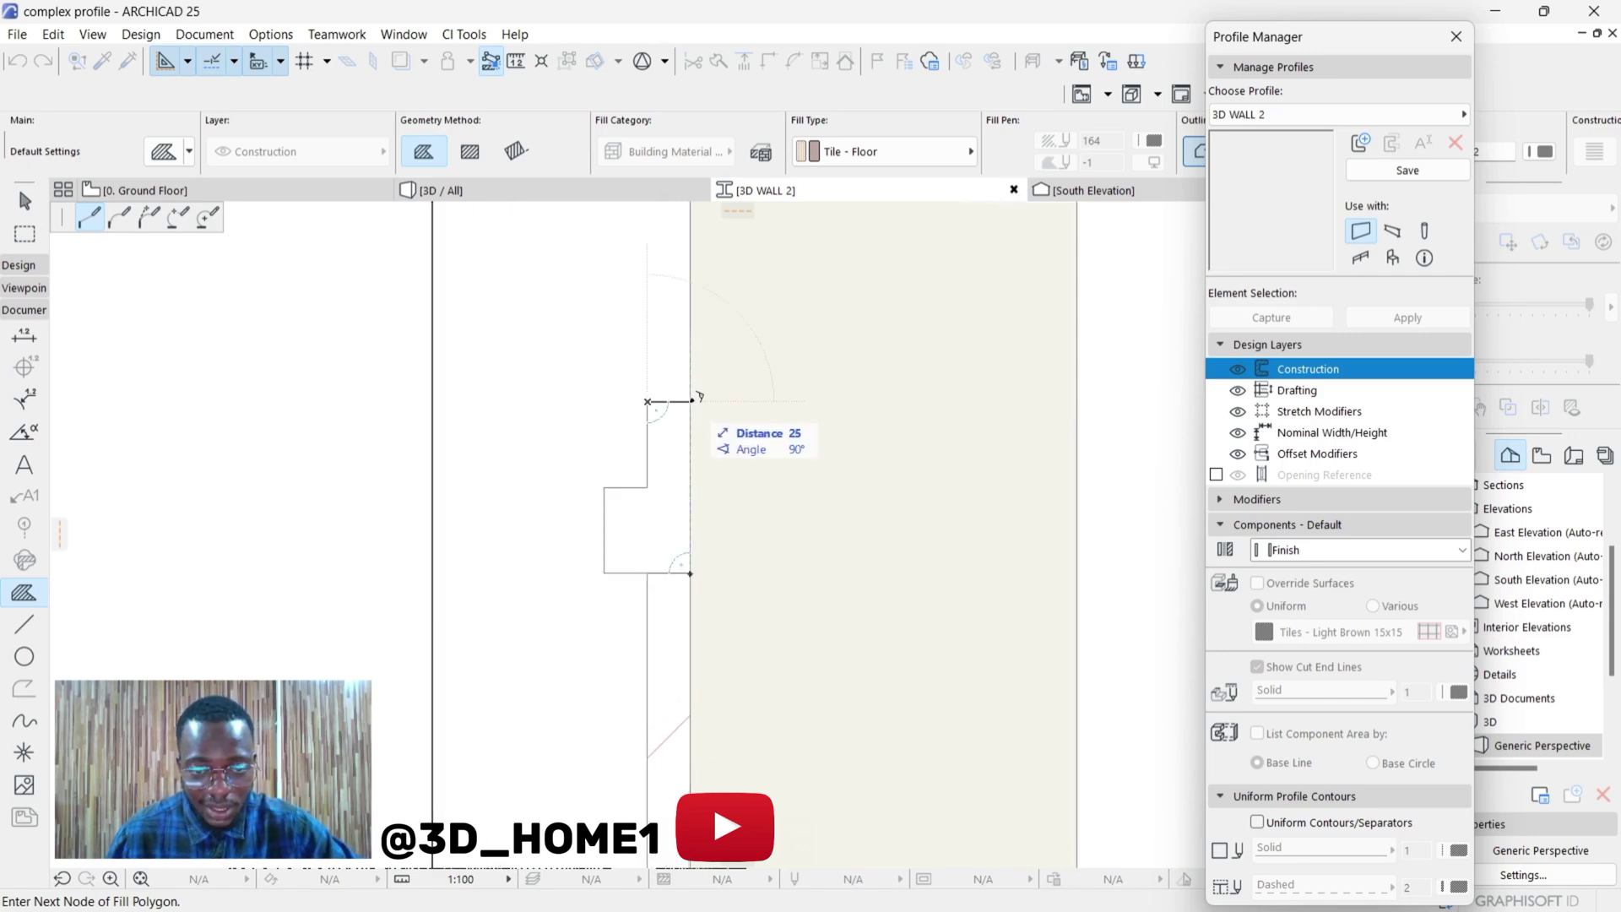
click(691, 400)
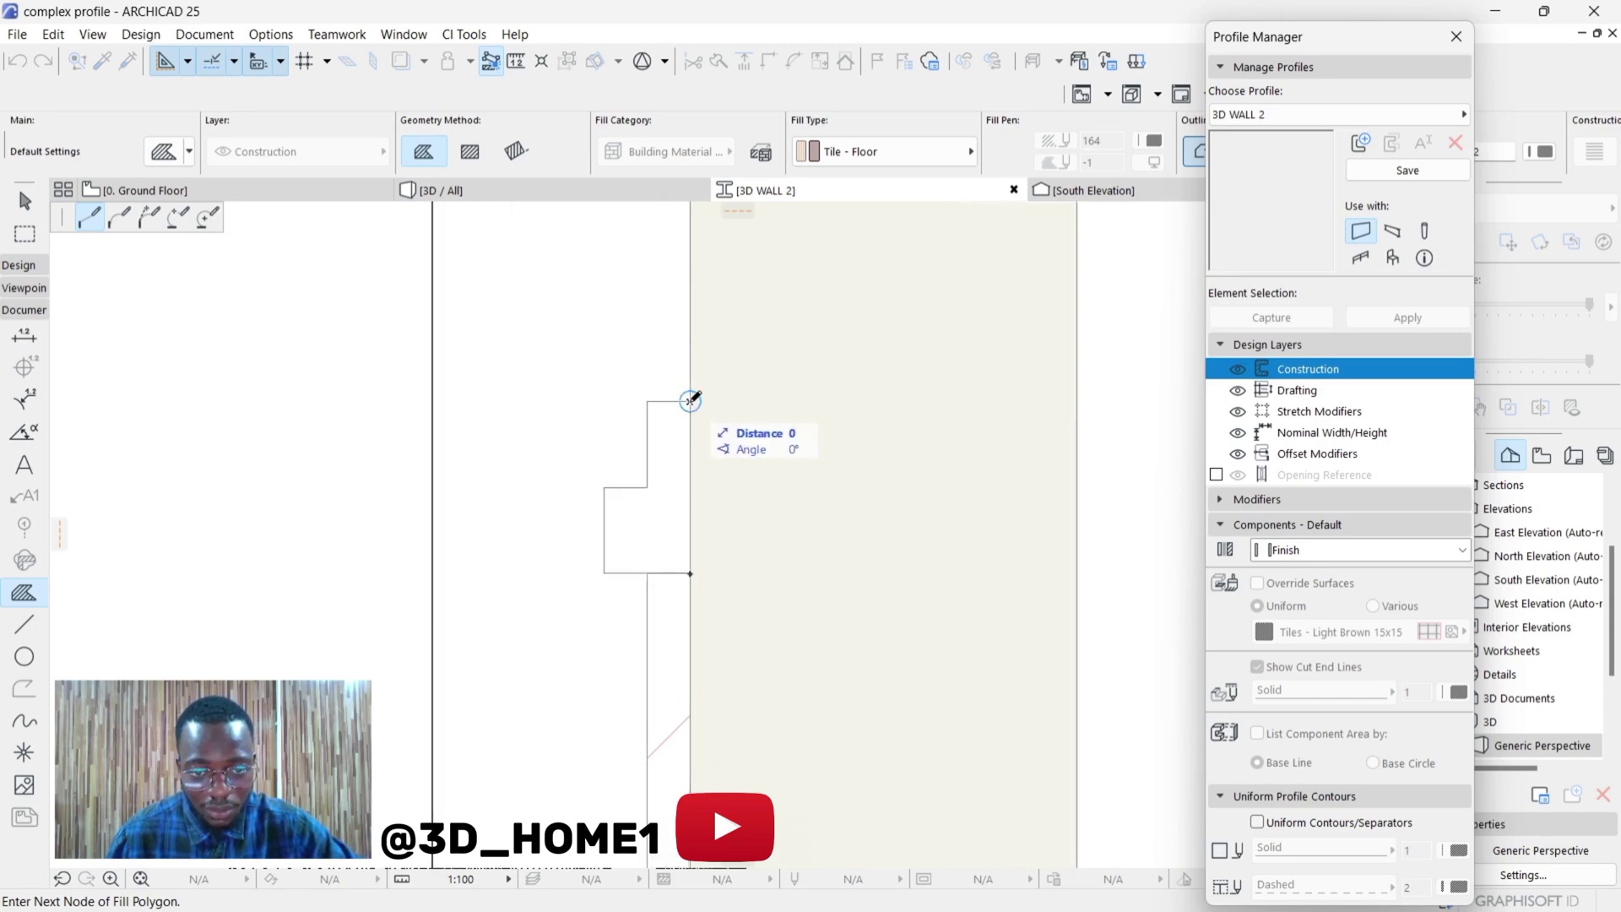
click(690, 571)
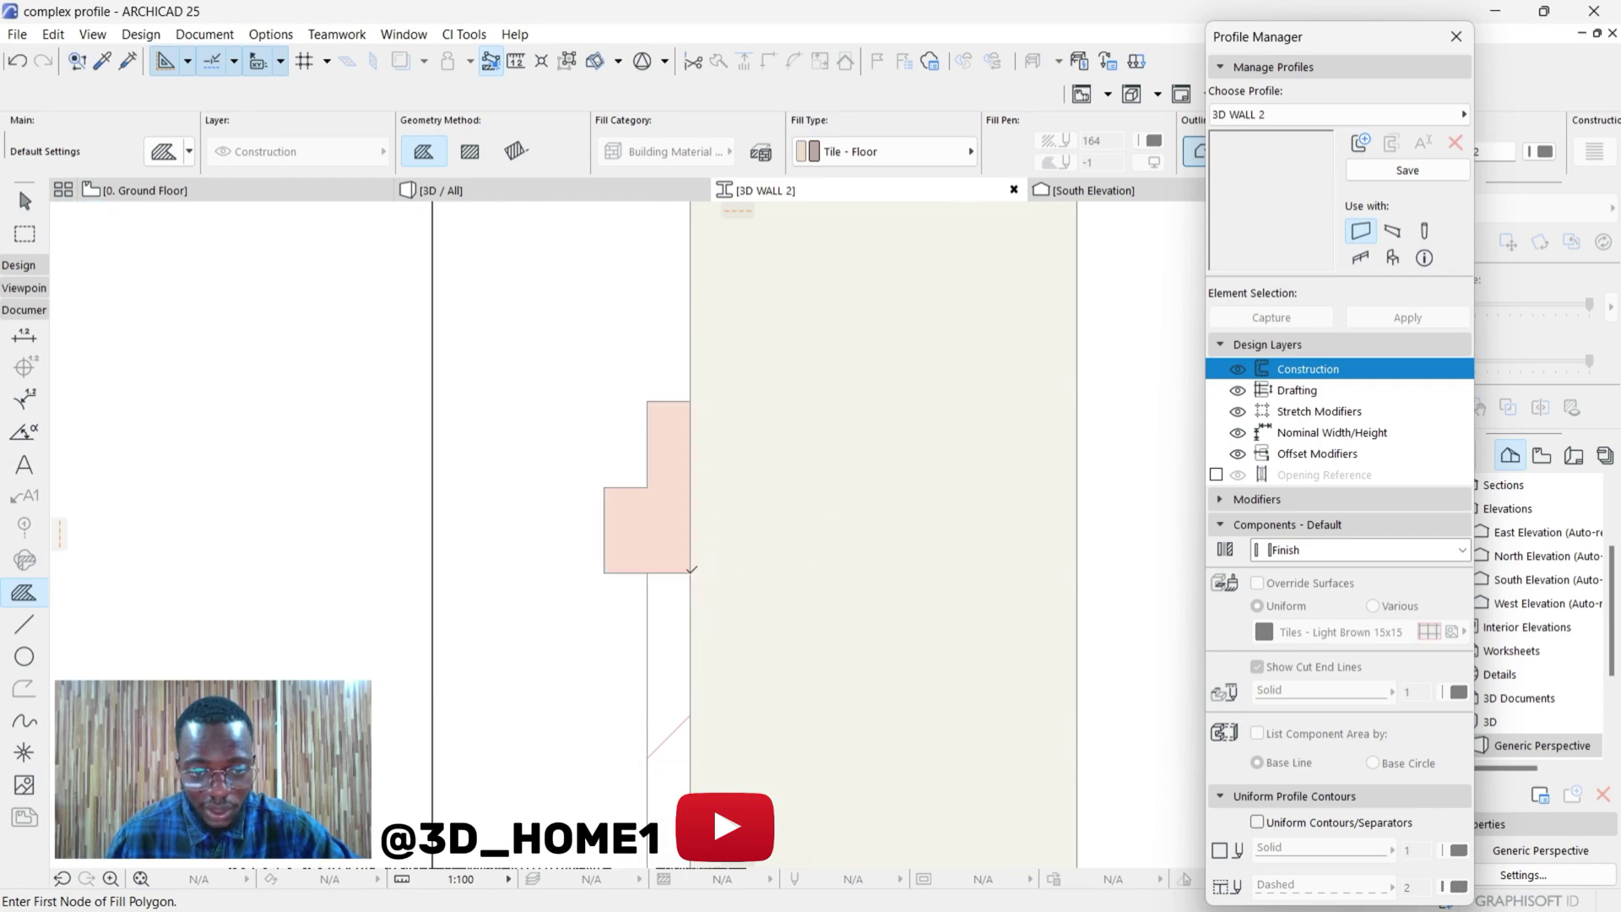
- Change the stepped moulding's building material to GENERIC - INTERNAL FILLER and deselect it
key(Escape)
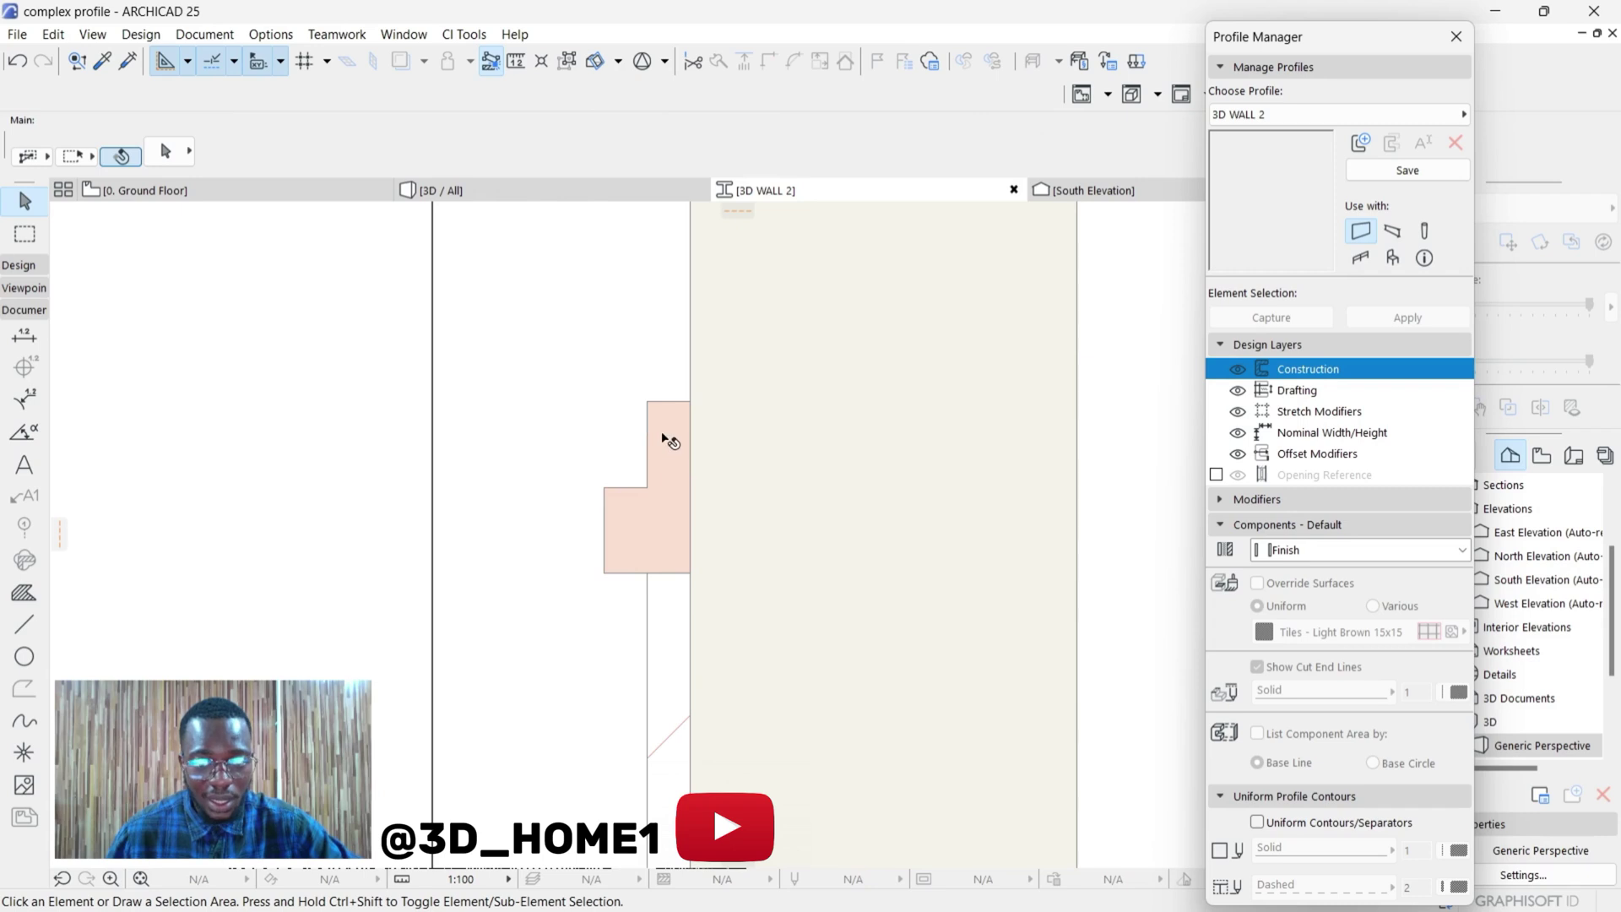
click(670, 440)
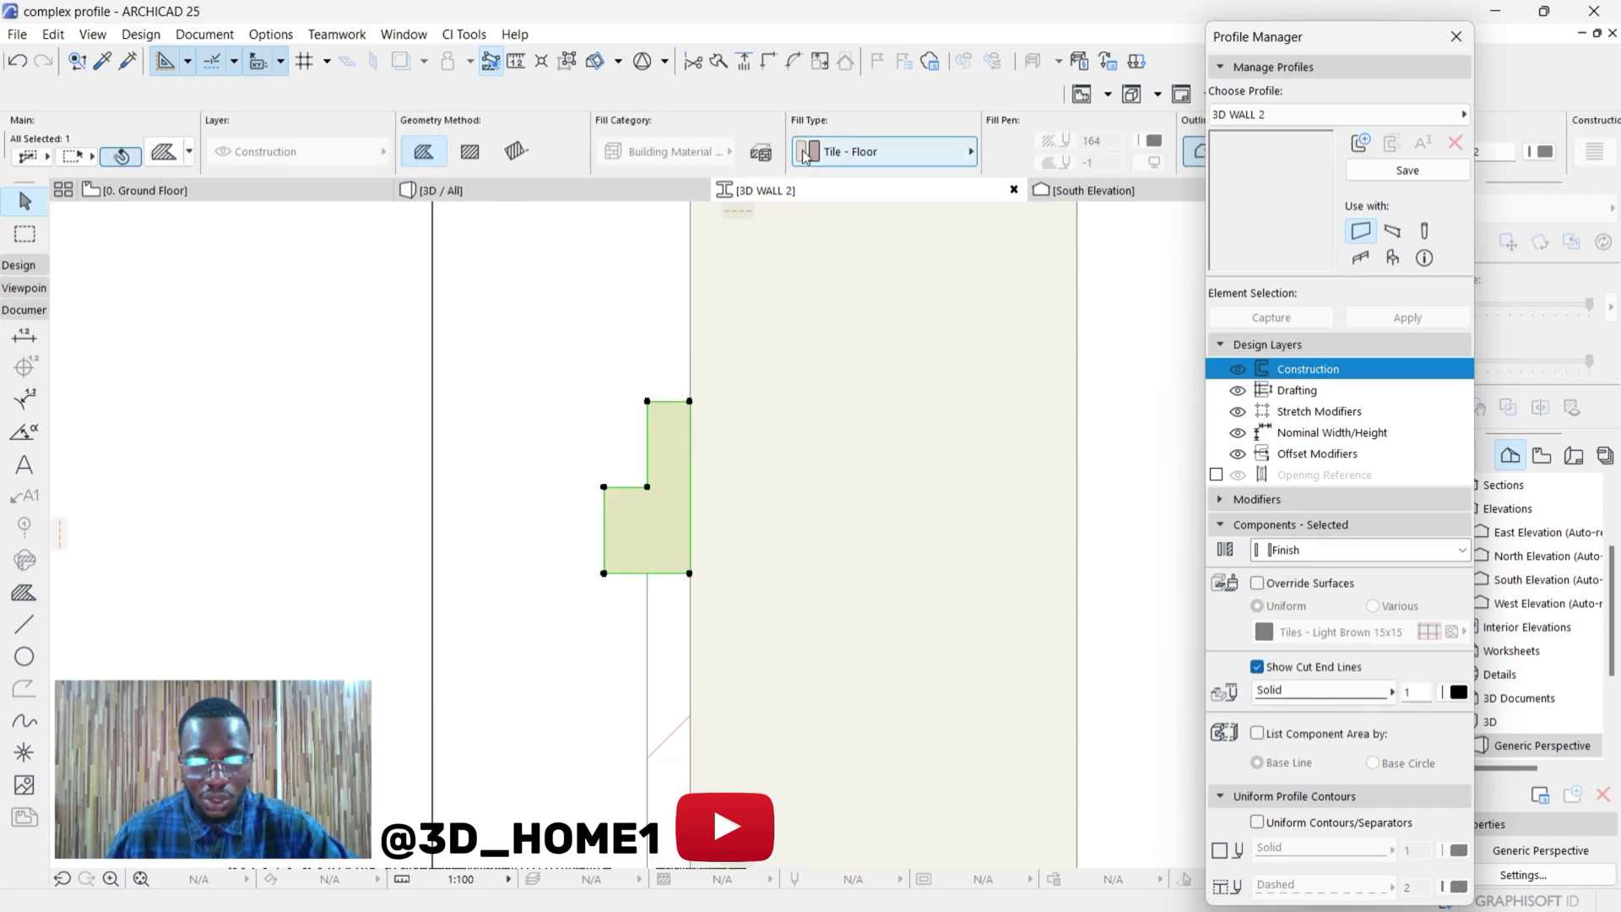
click(805, 155)
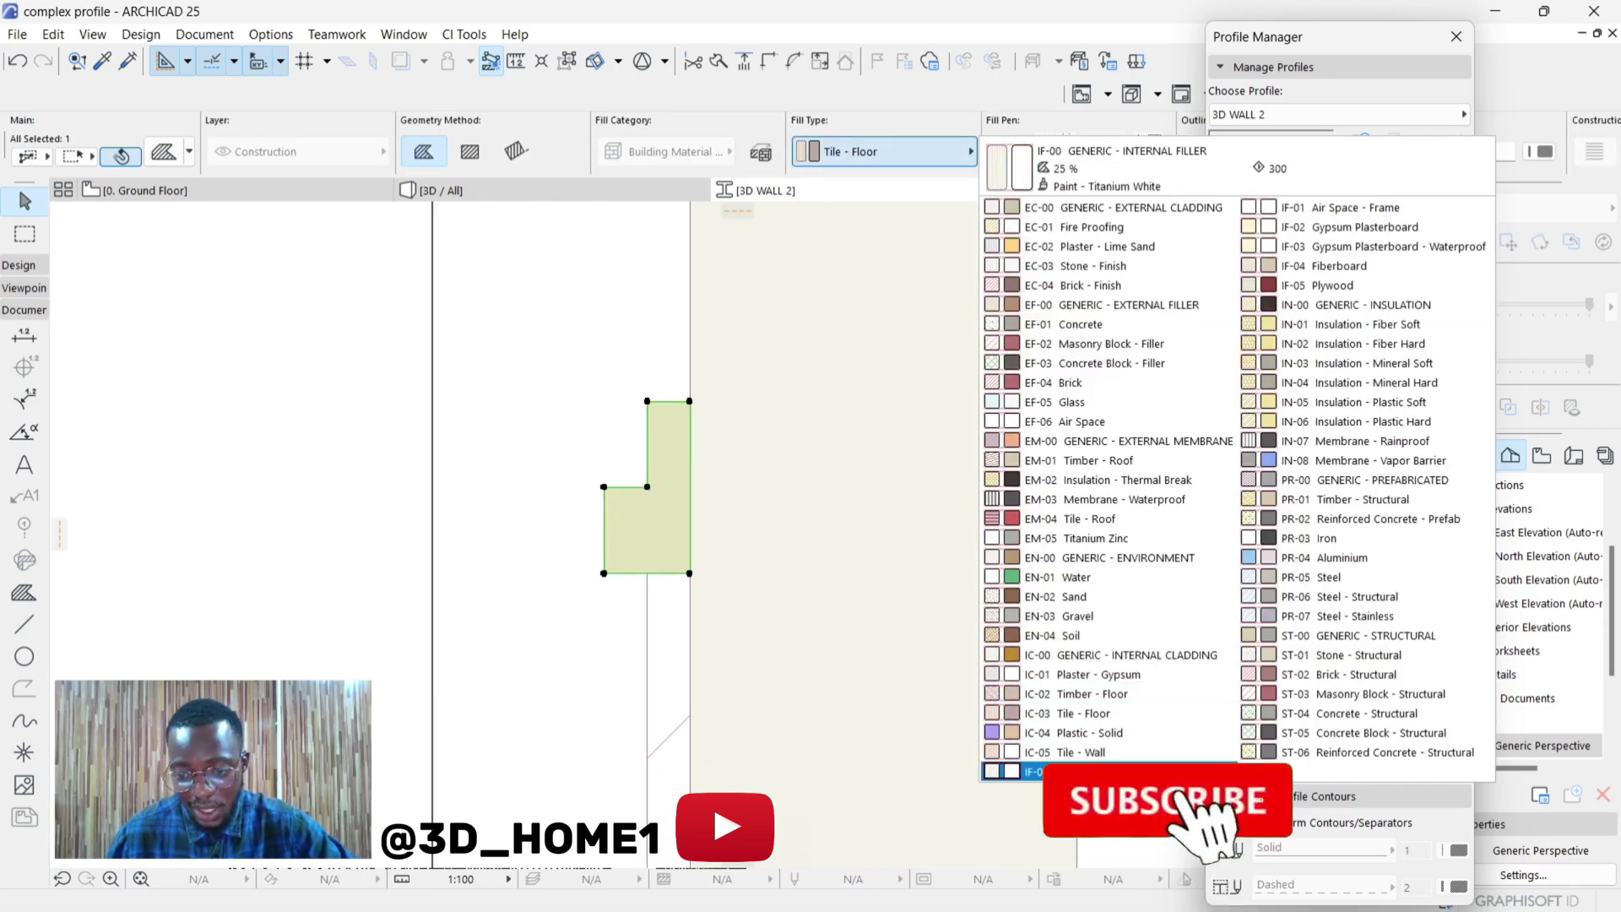
click(1038, 771)
click(702, 465)
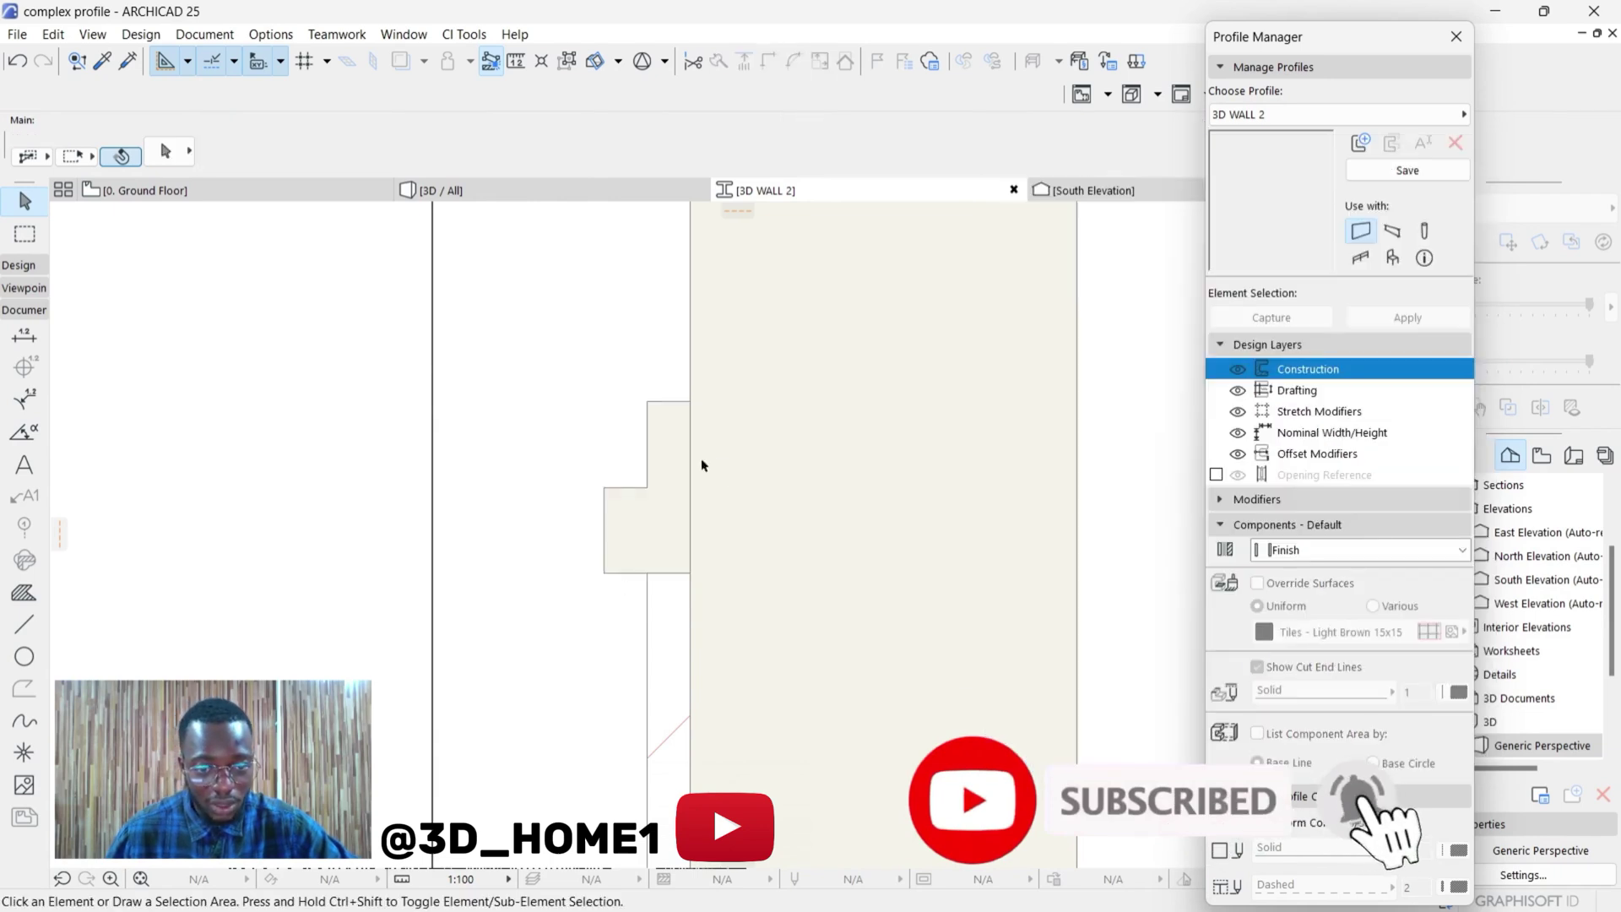
- Draw a rectangular fill 20 wide and 200 high against the wall face, starting at the stepped moulding's upper inner corner
scroll(704, 592, down, 5)
scroll(693, 467, up, 3)
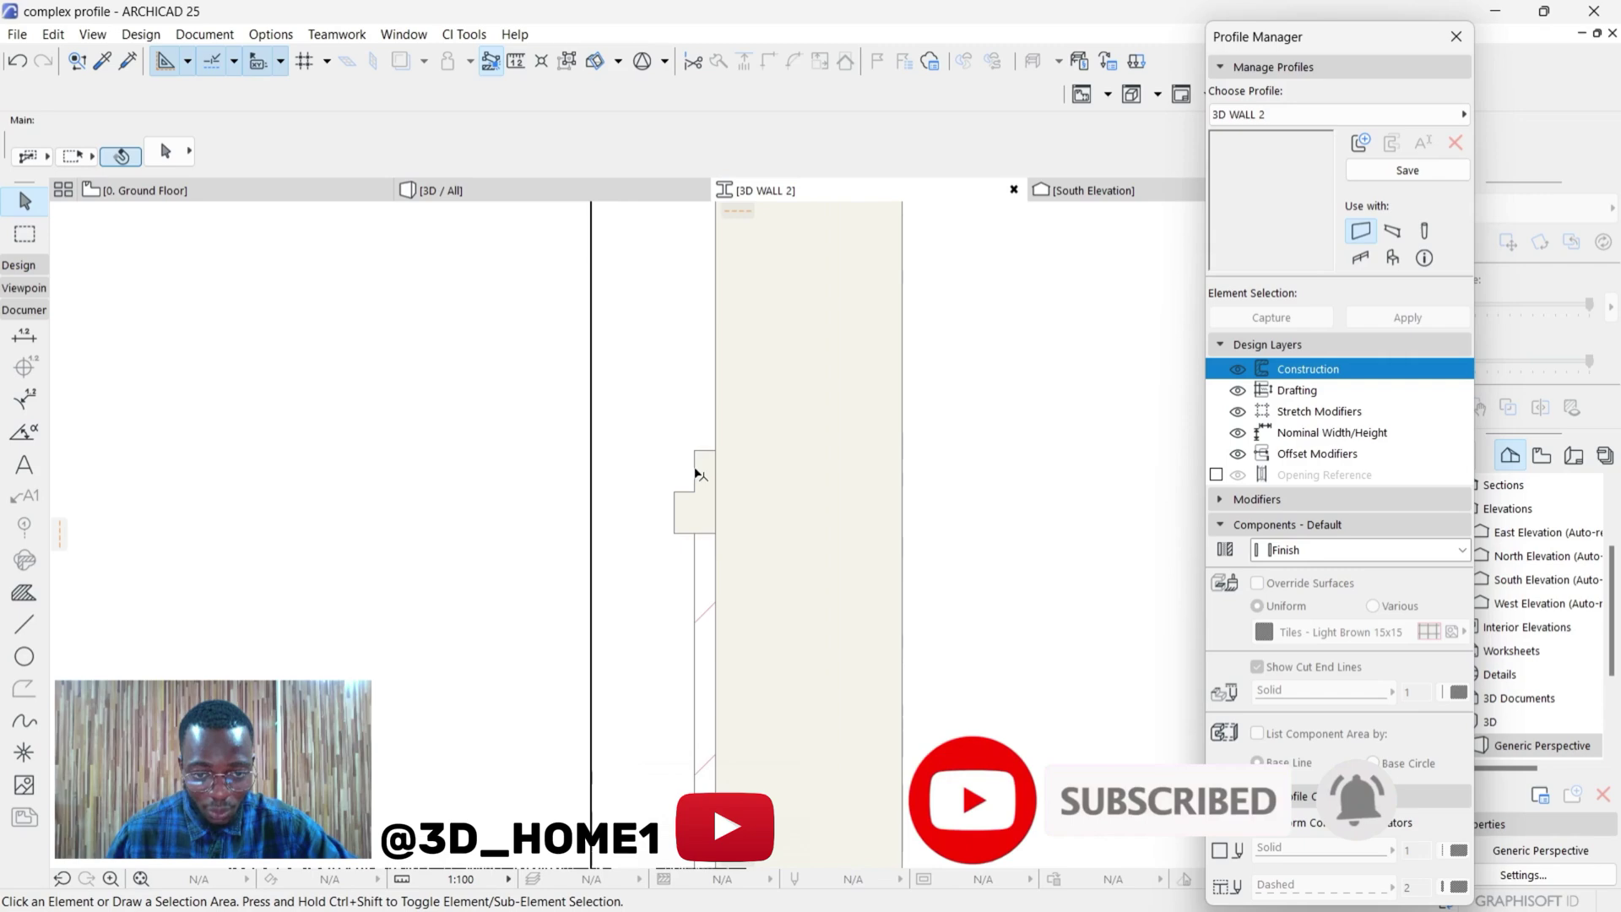
scroll(700, 494, up, 2)
scroll(699, 507, down, 1)
scroll(700, 515, down, 2)
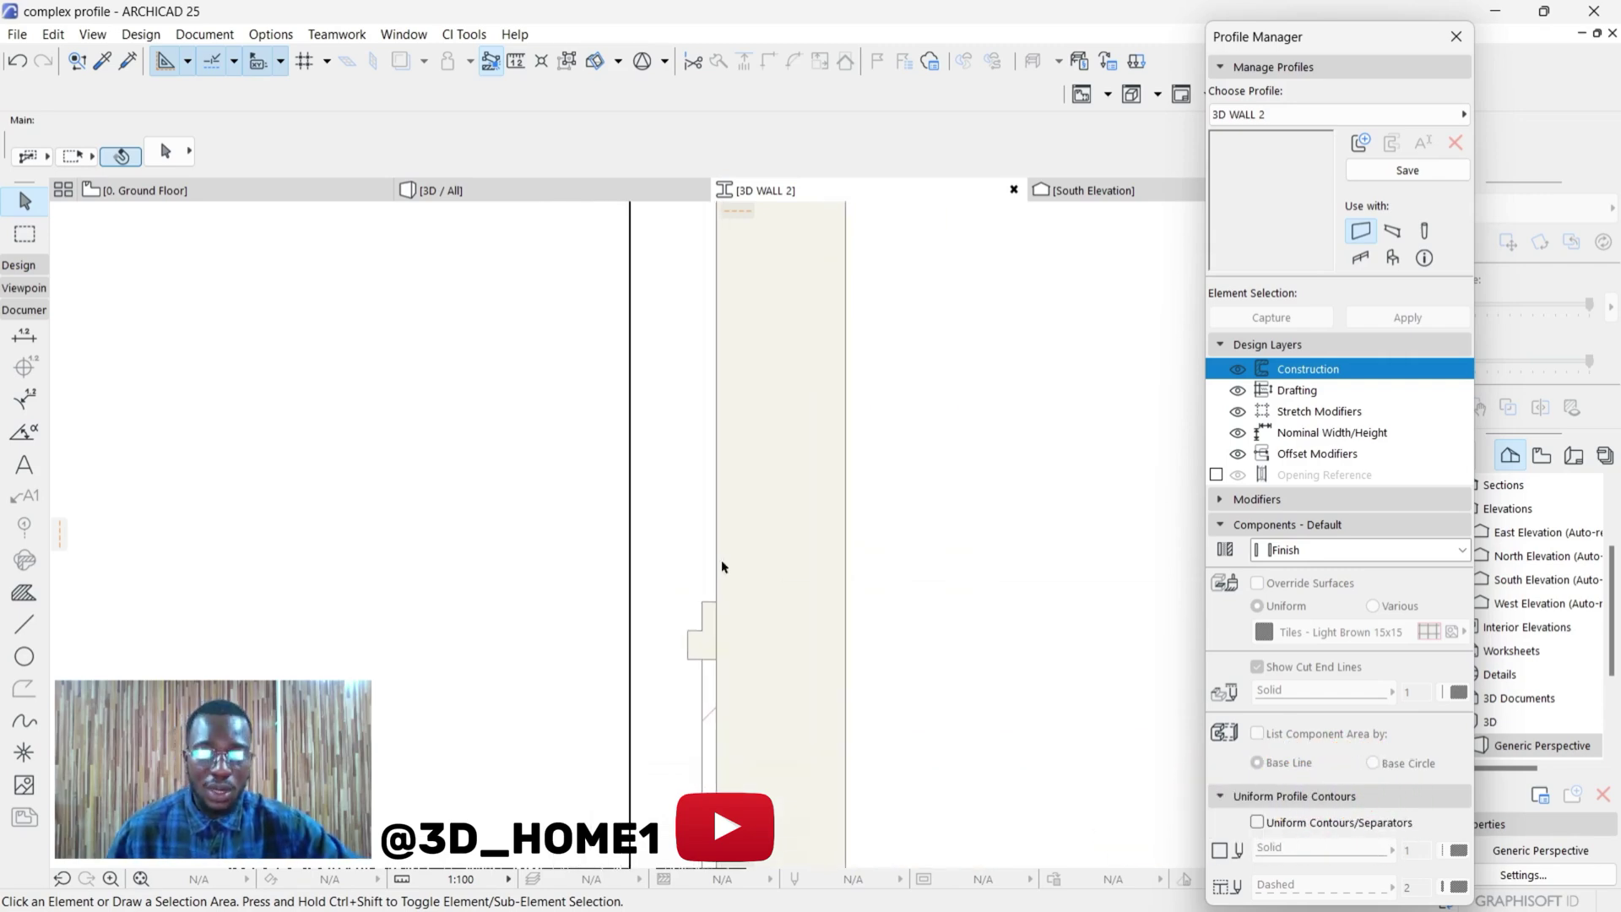
scroll(711, 608, down, 1)
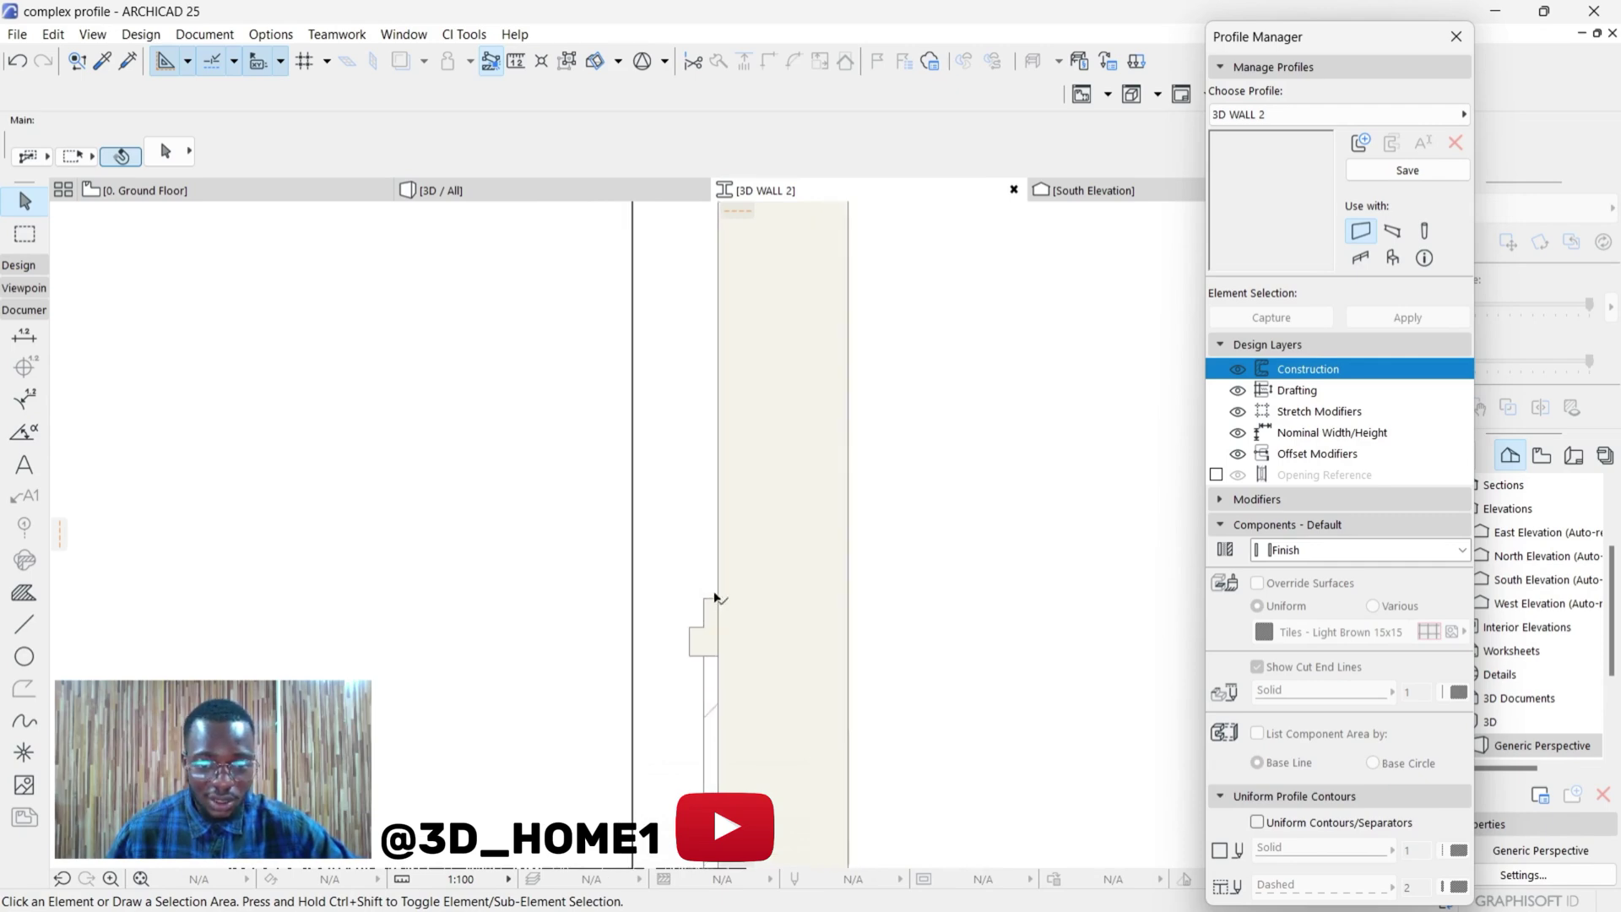
click(23, 593)
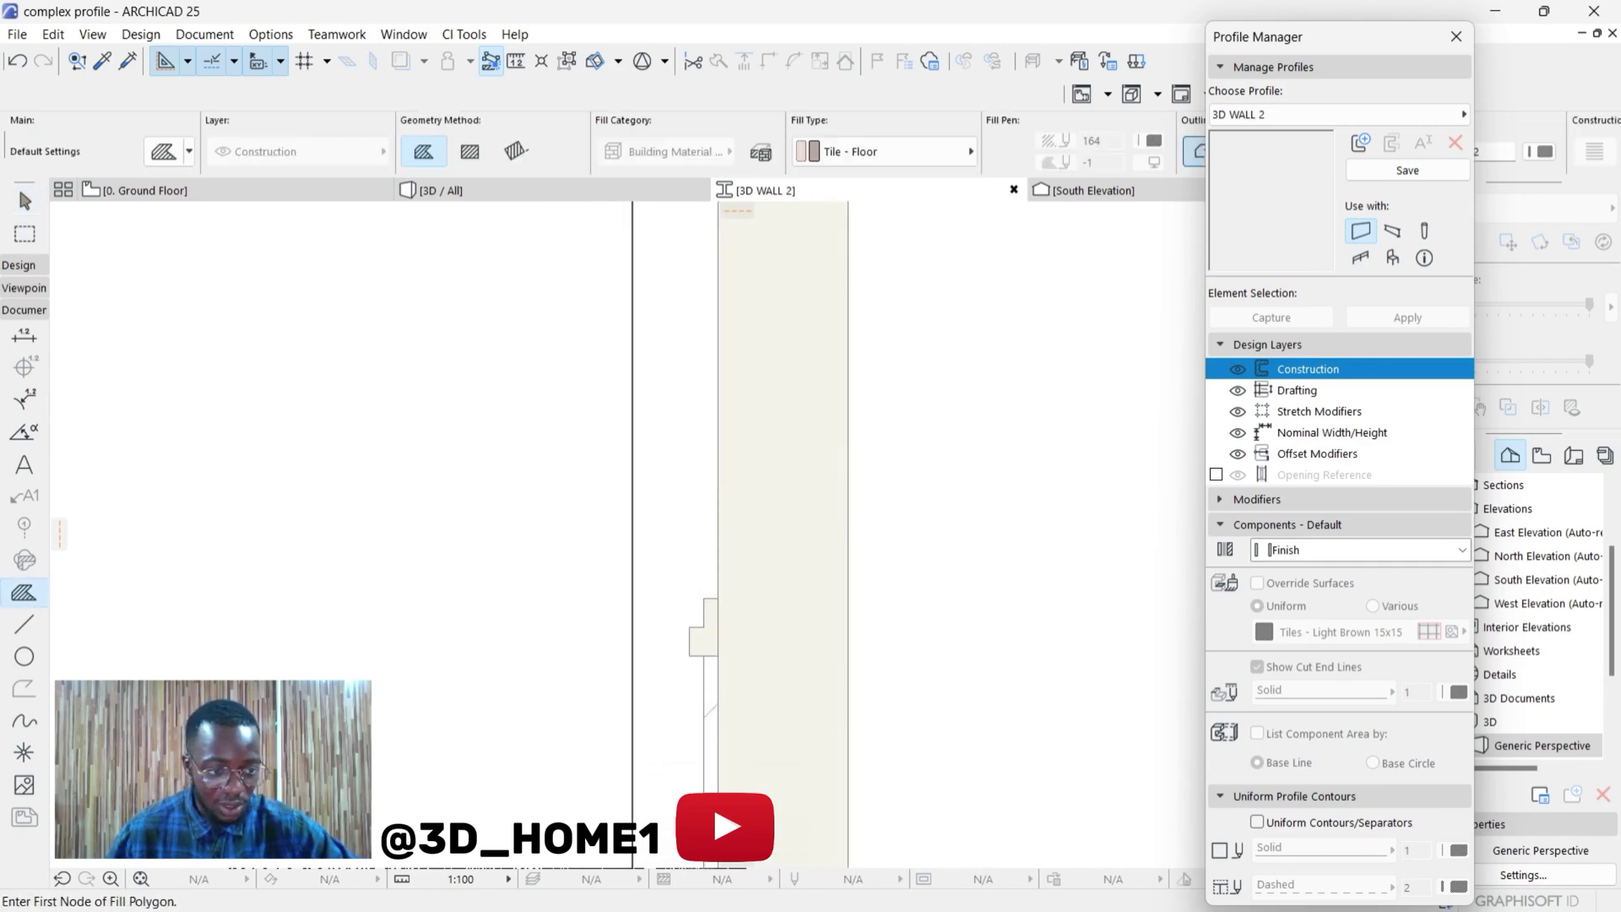
scroll(728, 595, up, 3)
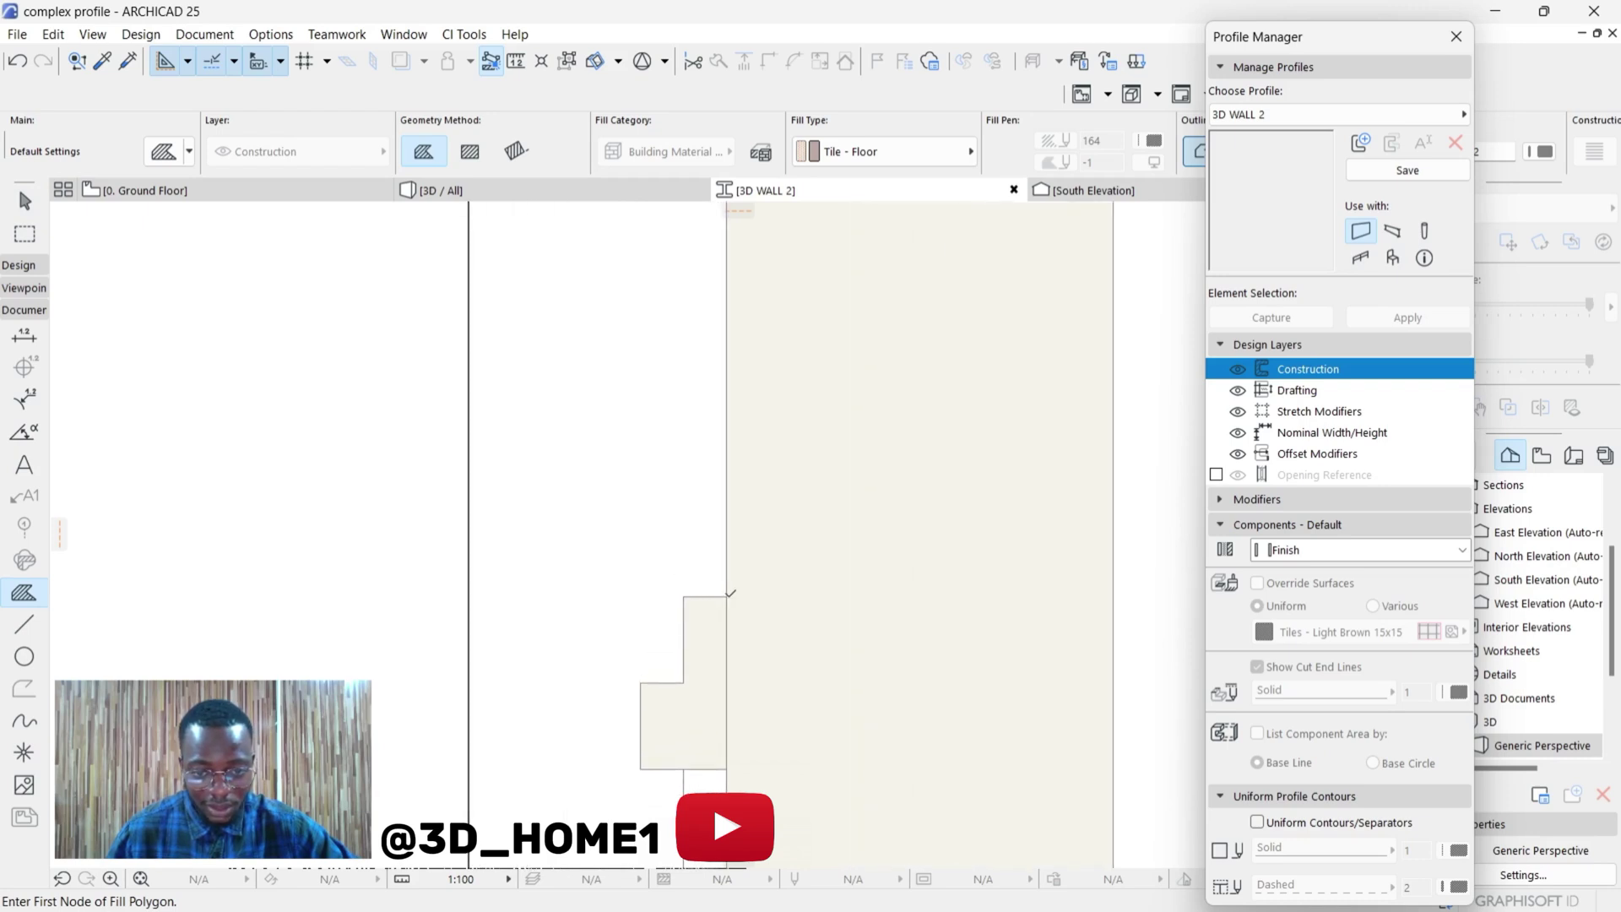
click(728, 595)
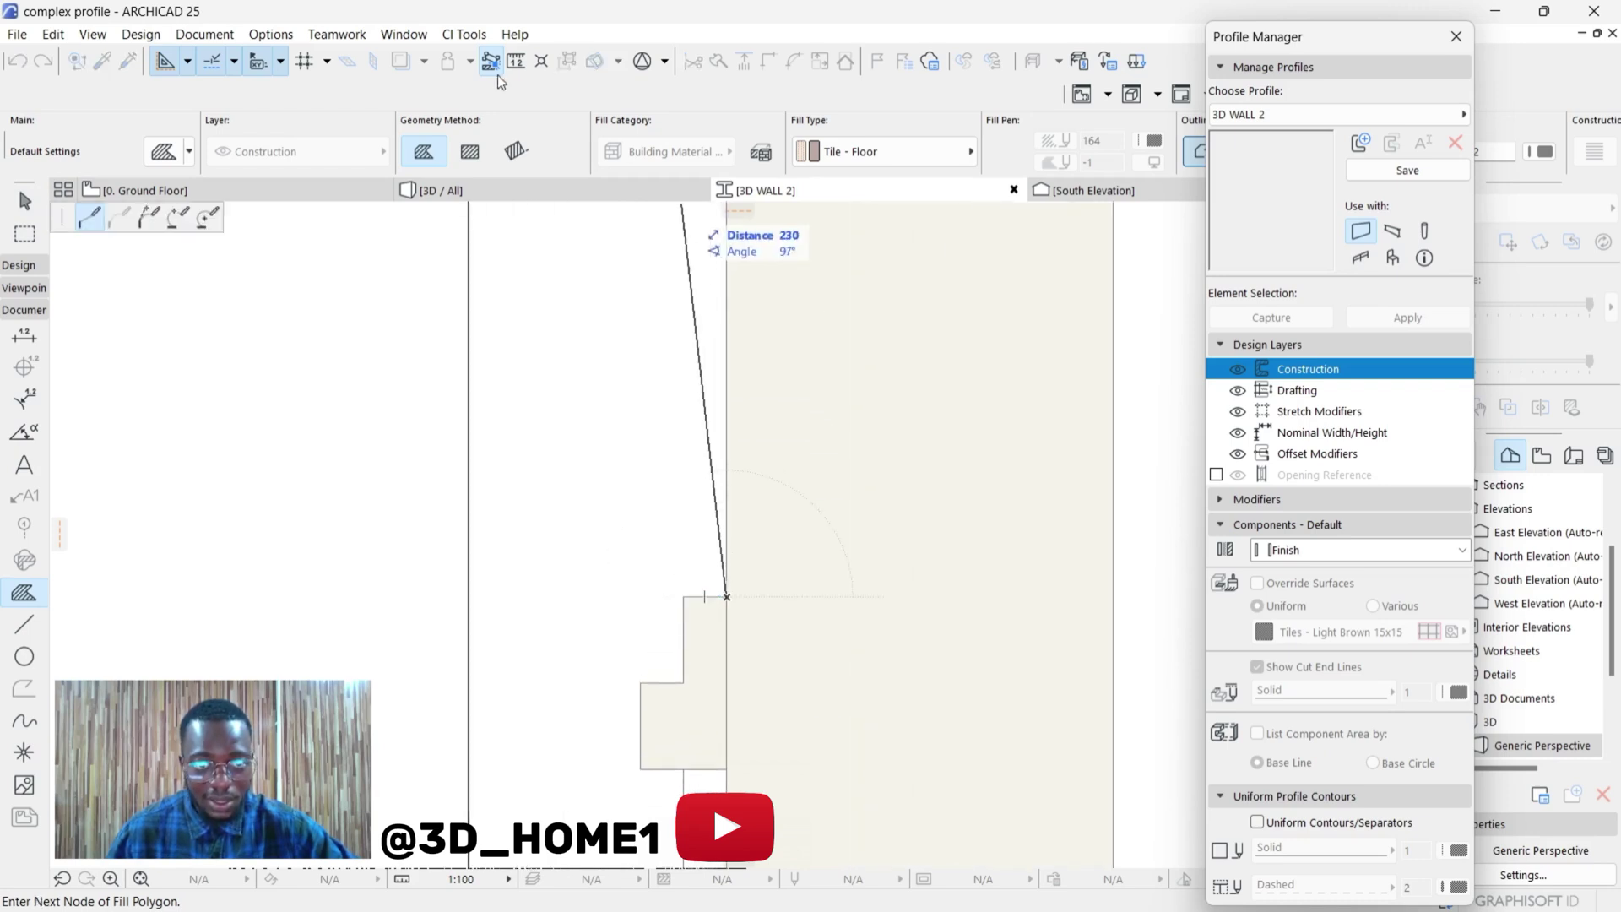
click(471, 152)
click(727, 597)
scroll(707, 557, up, 2)
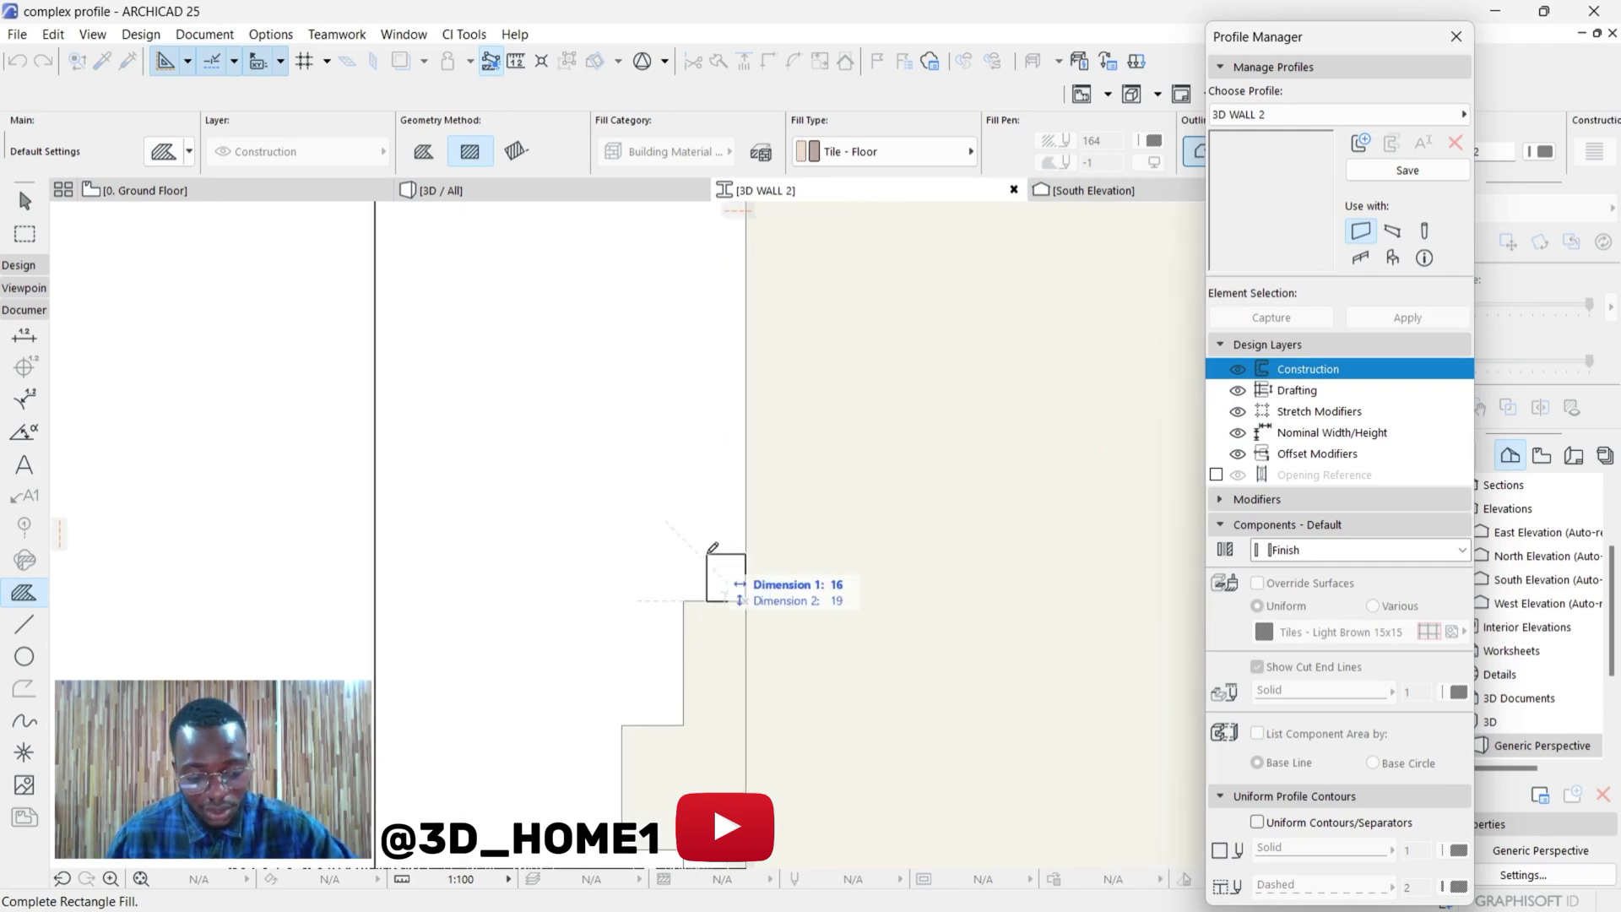
text(20)
key(Tab)
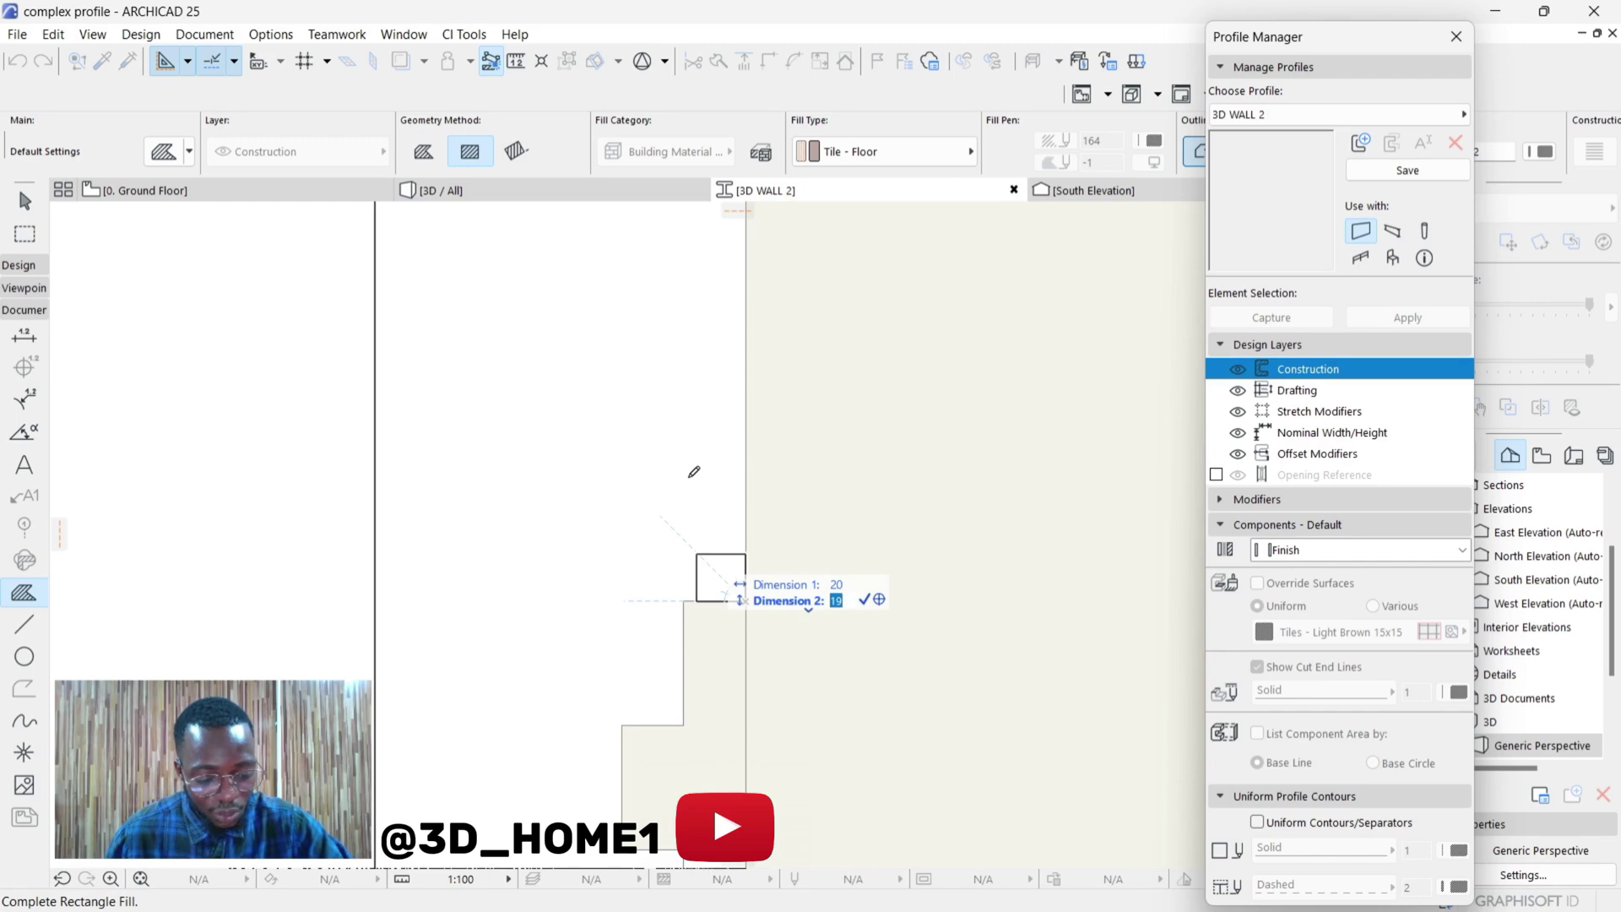
text(200)
key(Return)
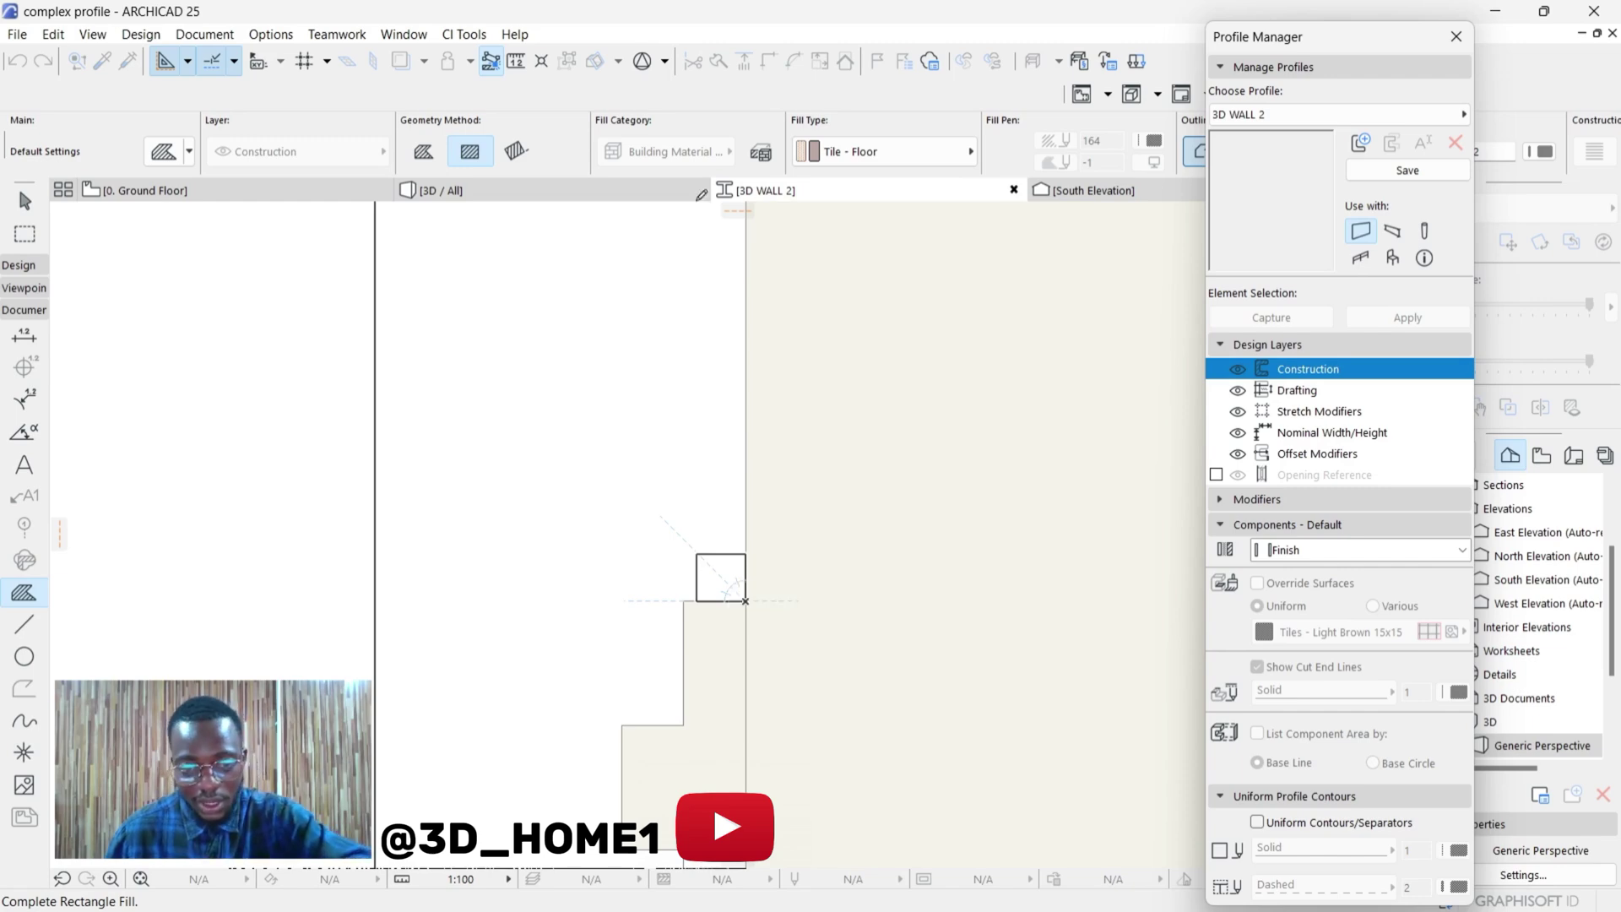
scroll(718, 577, down, 2)
key(Escape)
scroll(716, 426, up, 1)
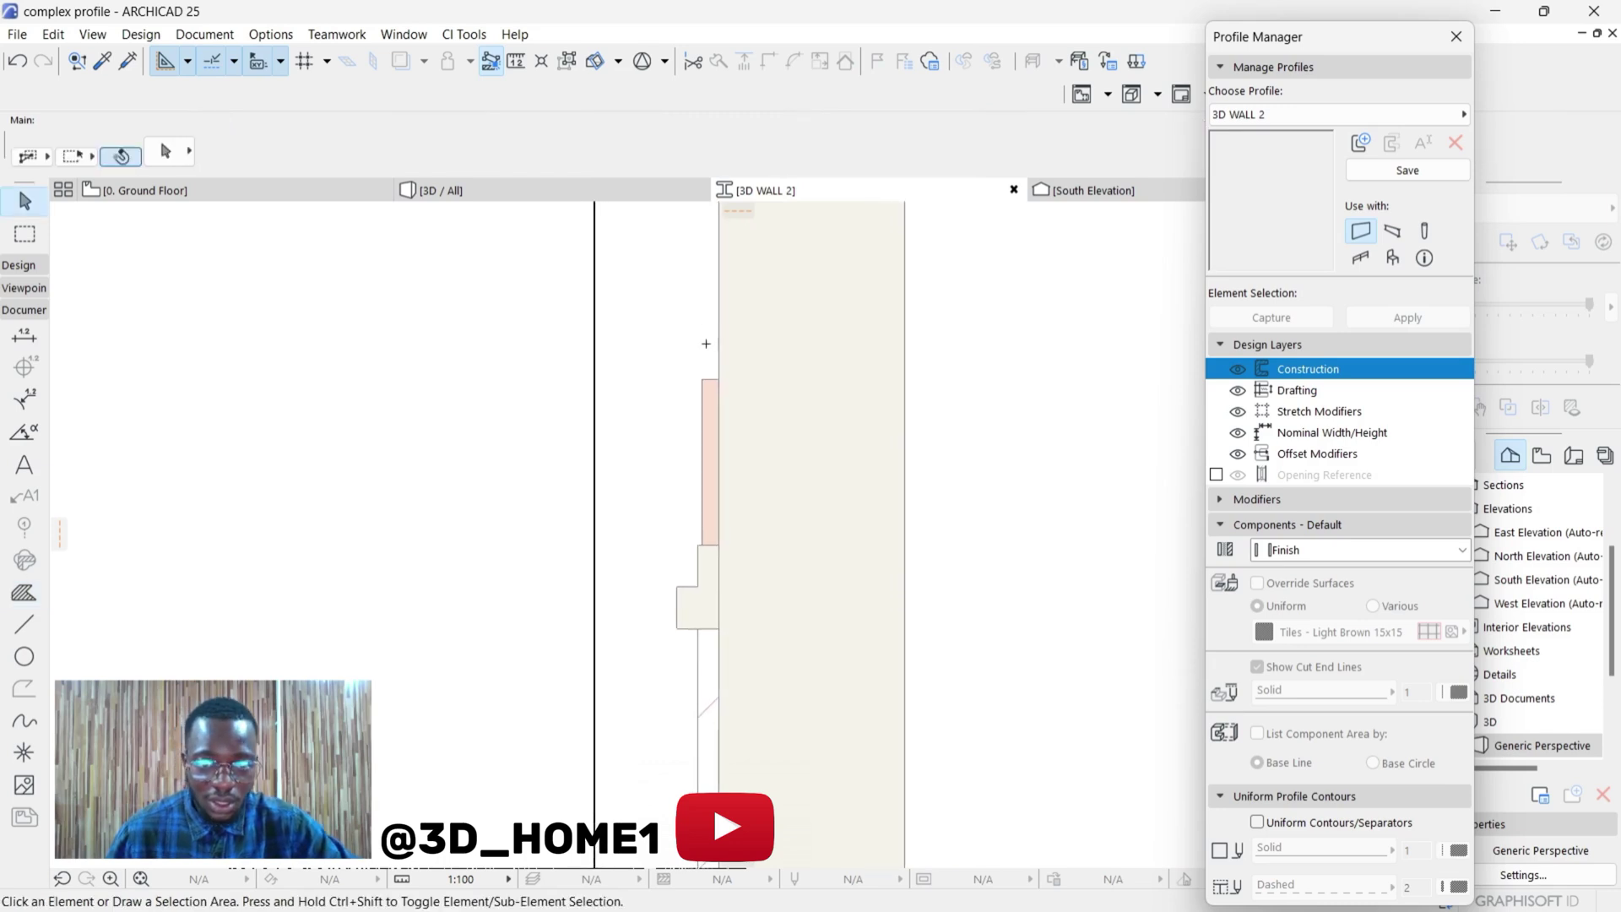
- Change the new cladding strip's building material to Plastic - Solid and deselect it
click(716, 425)
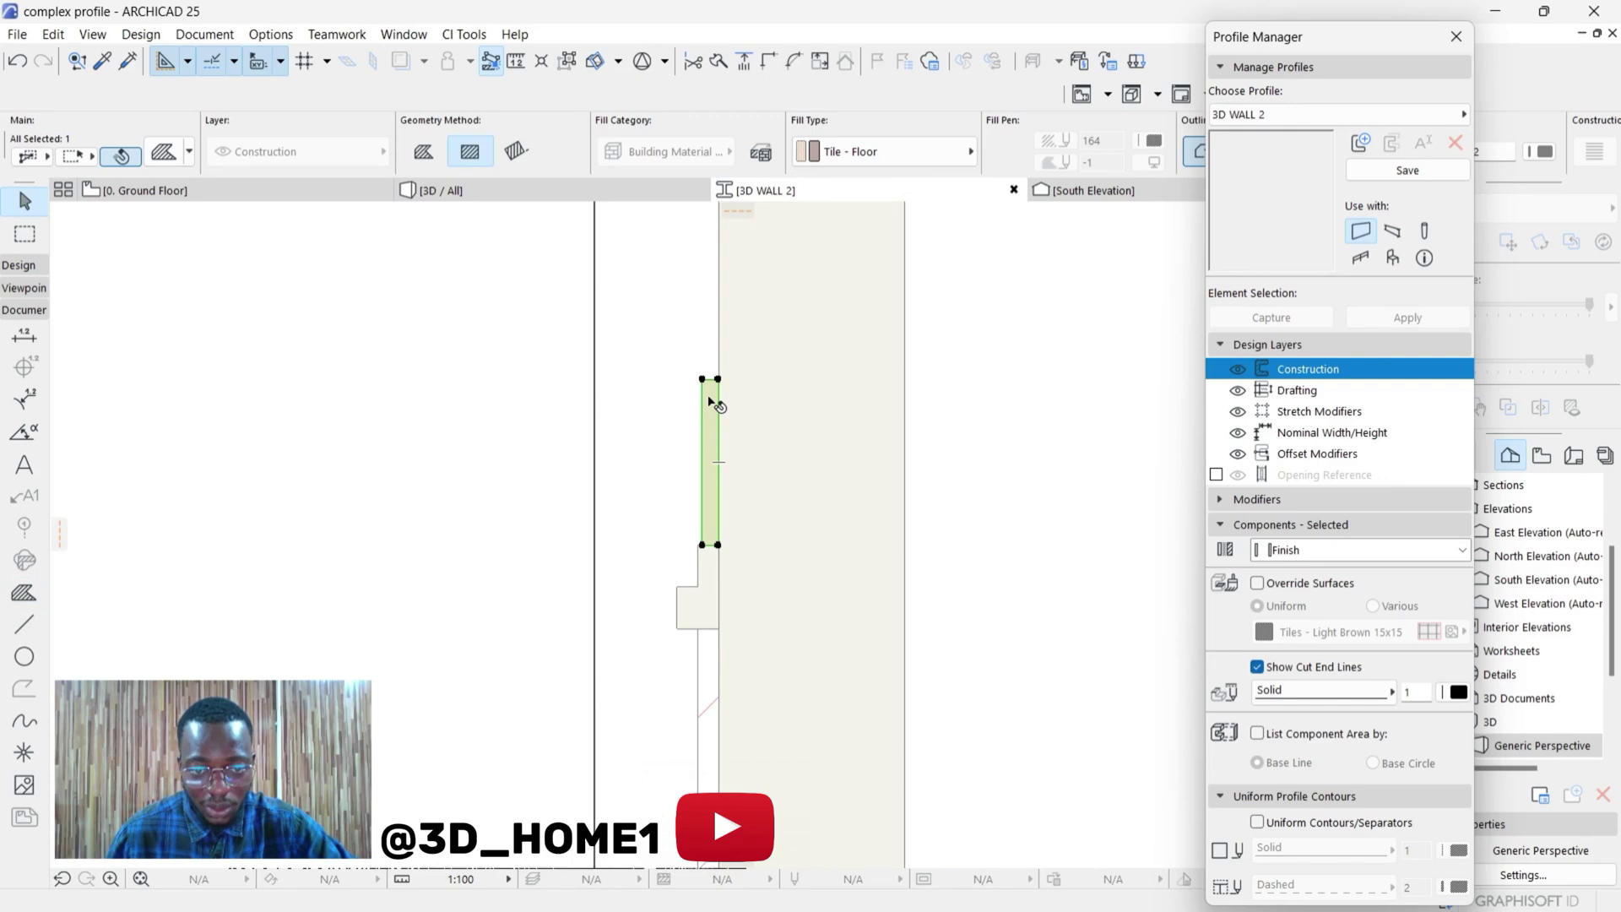
click(807, 152)
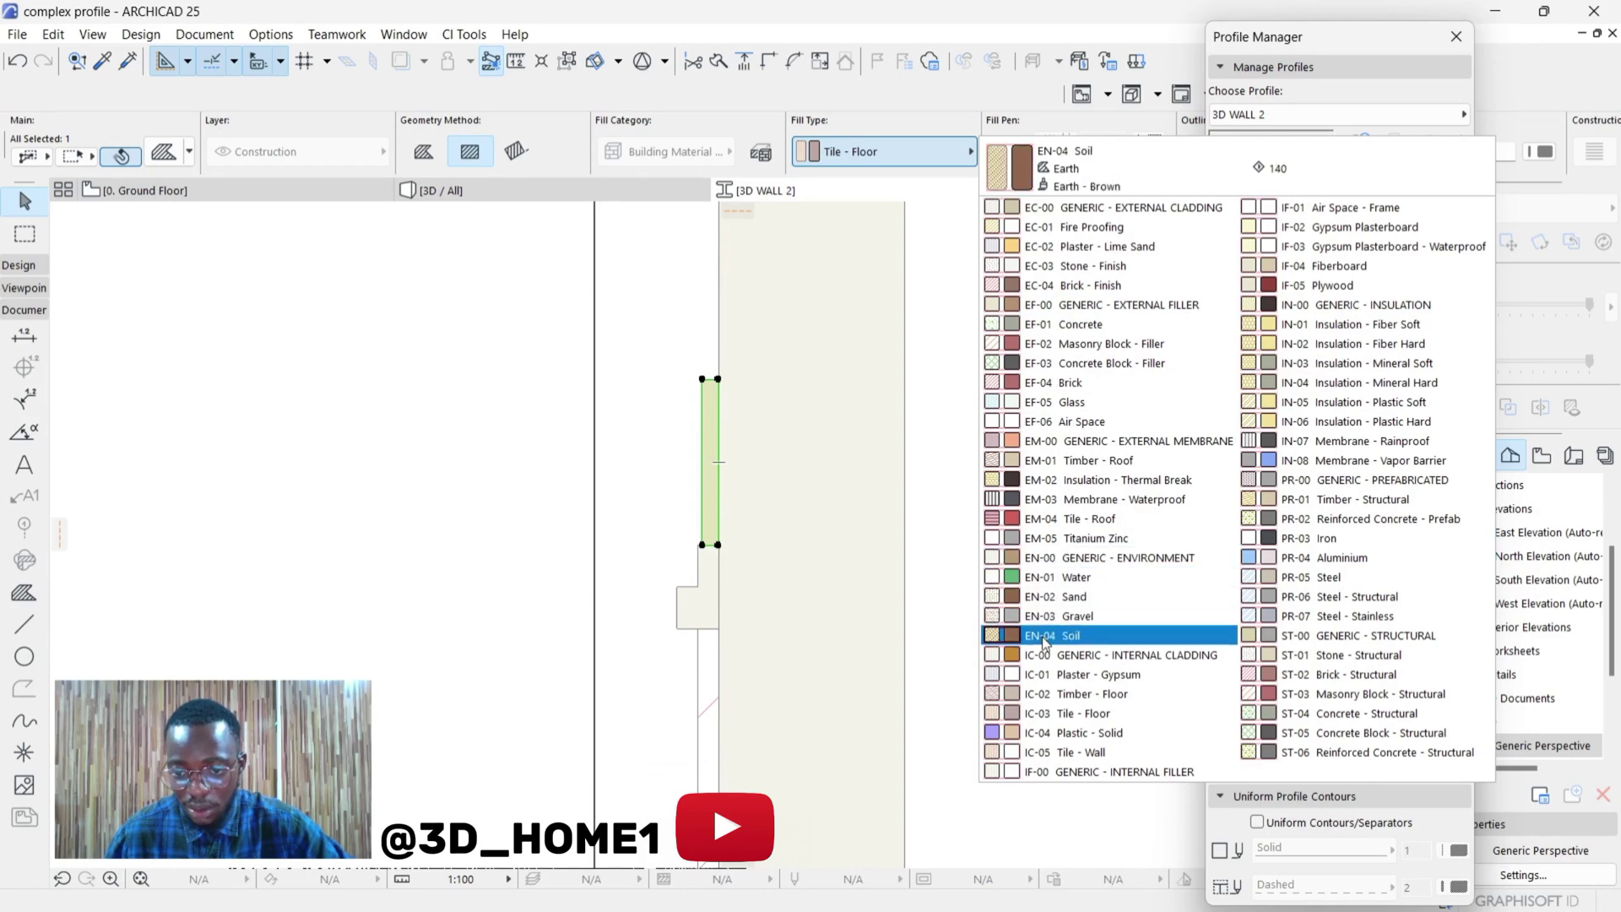
click(1052, 737)
scroll(703, 480, up, 2)
click(708, 528)
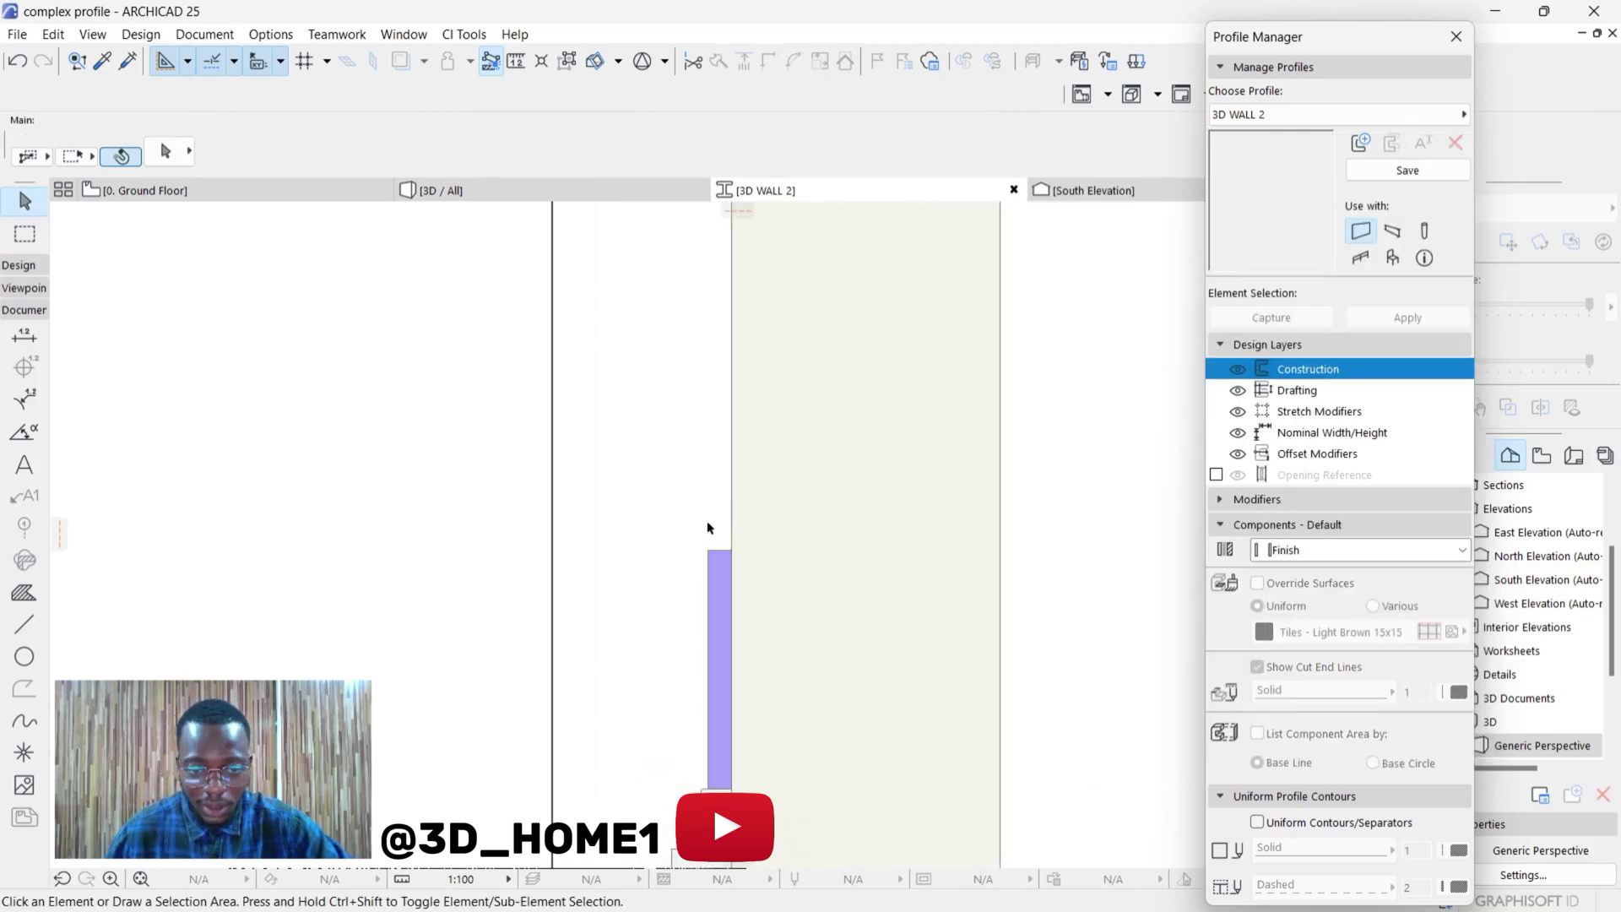
- Copy the Plastic - Solid strip 250 upward along the wall face
click(728, 571)
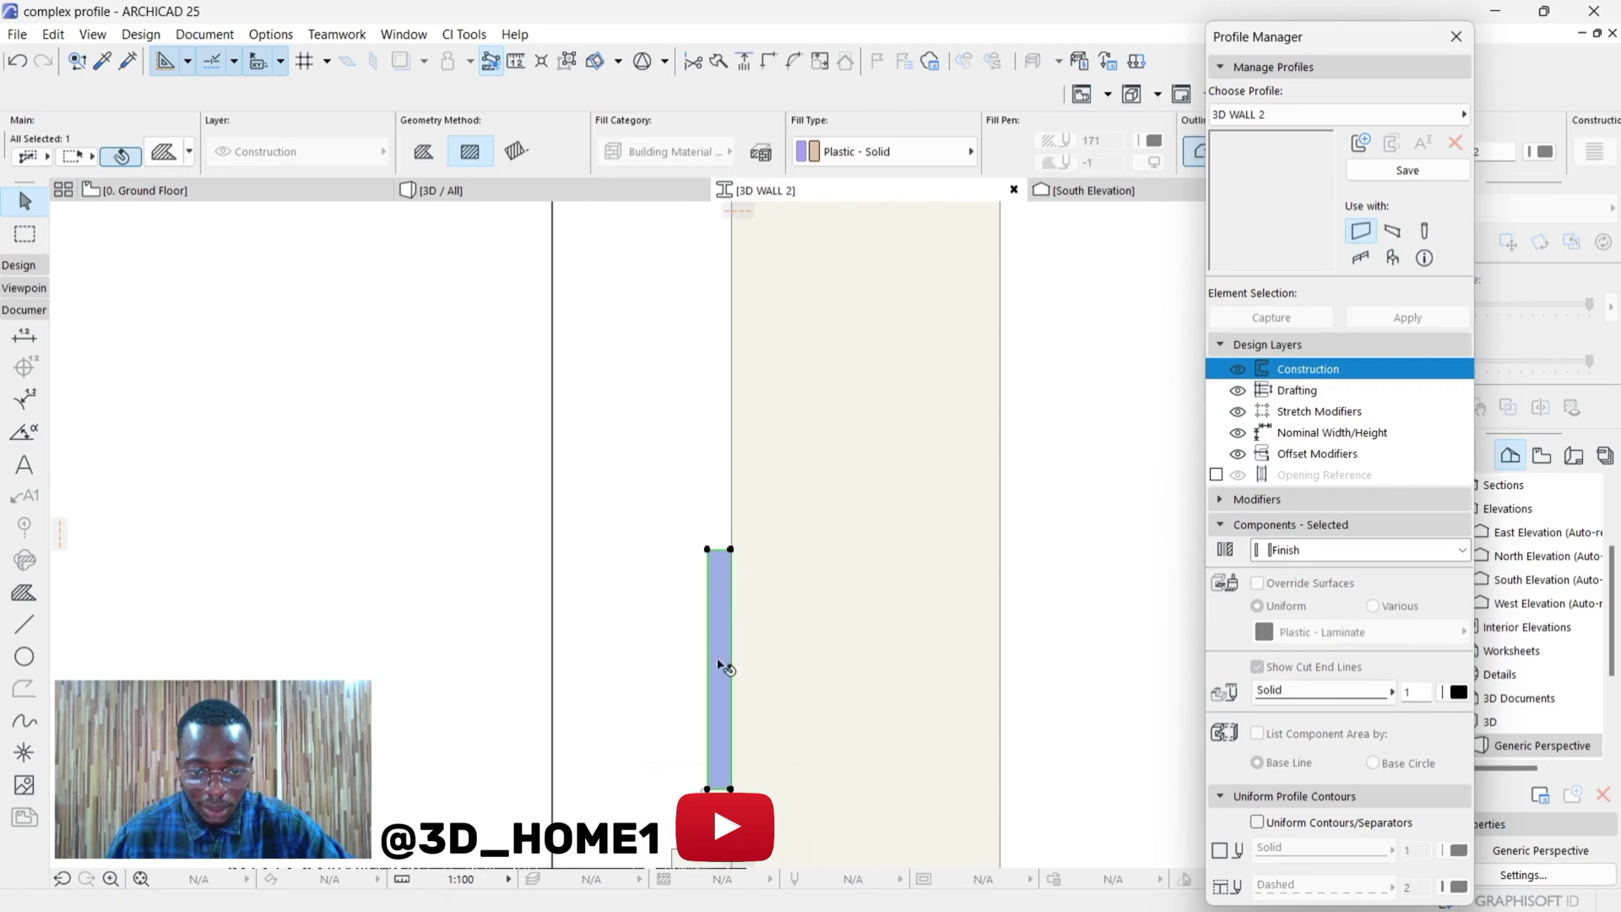
click(731, 789)
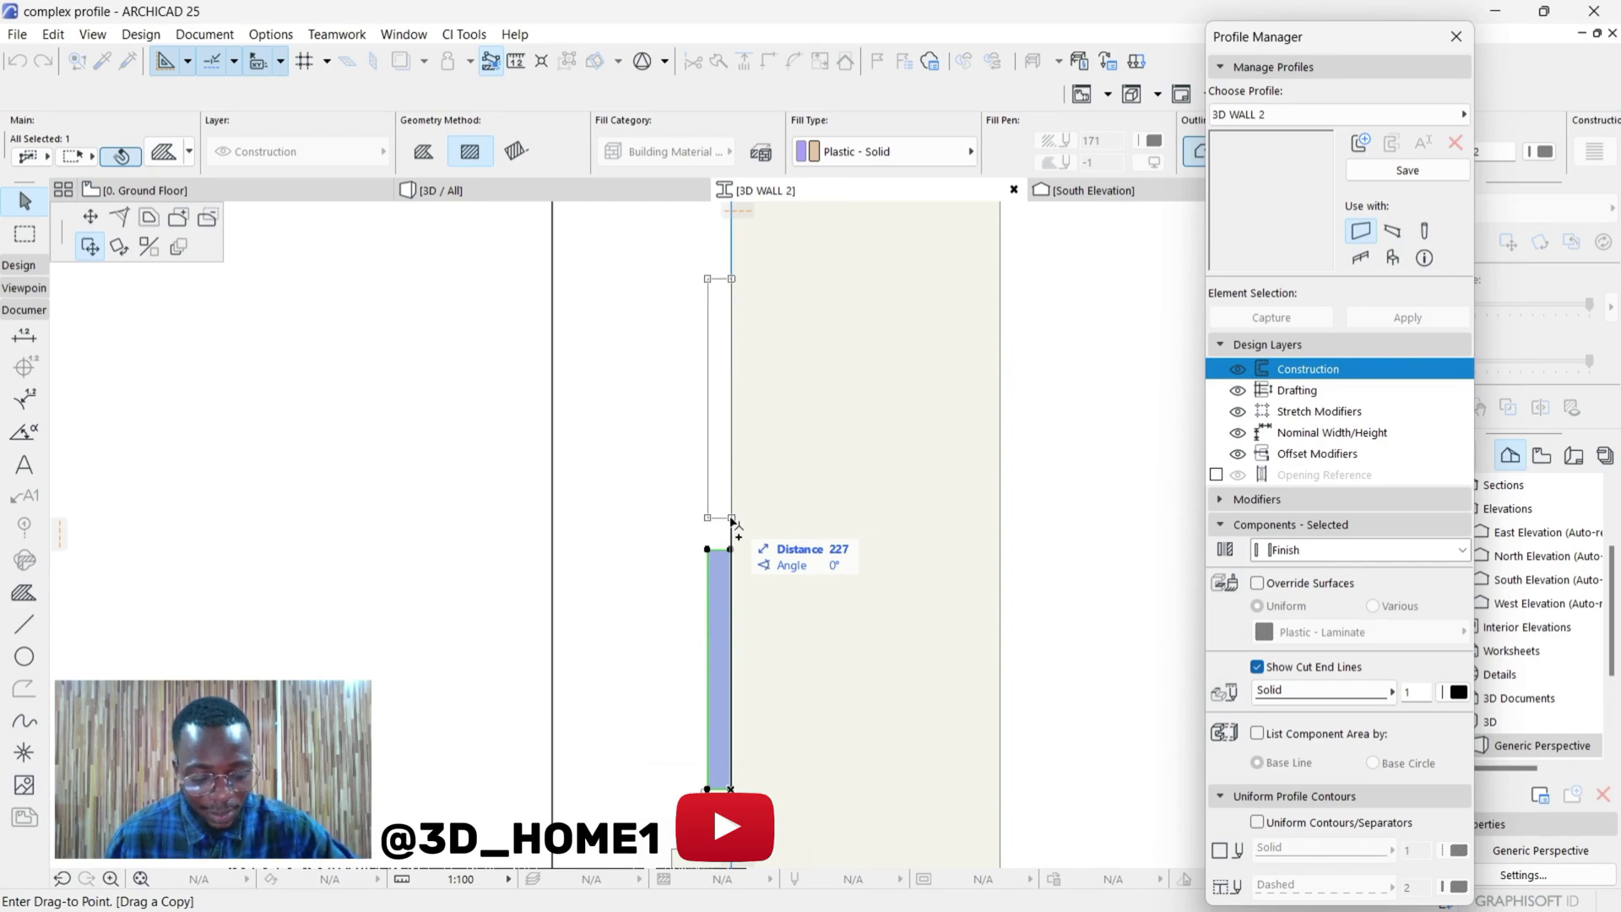
text(250)
key(Return)
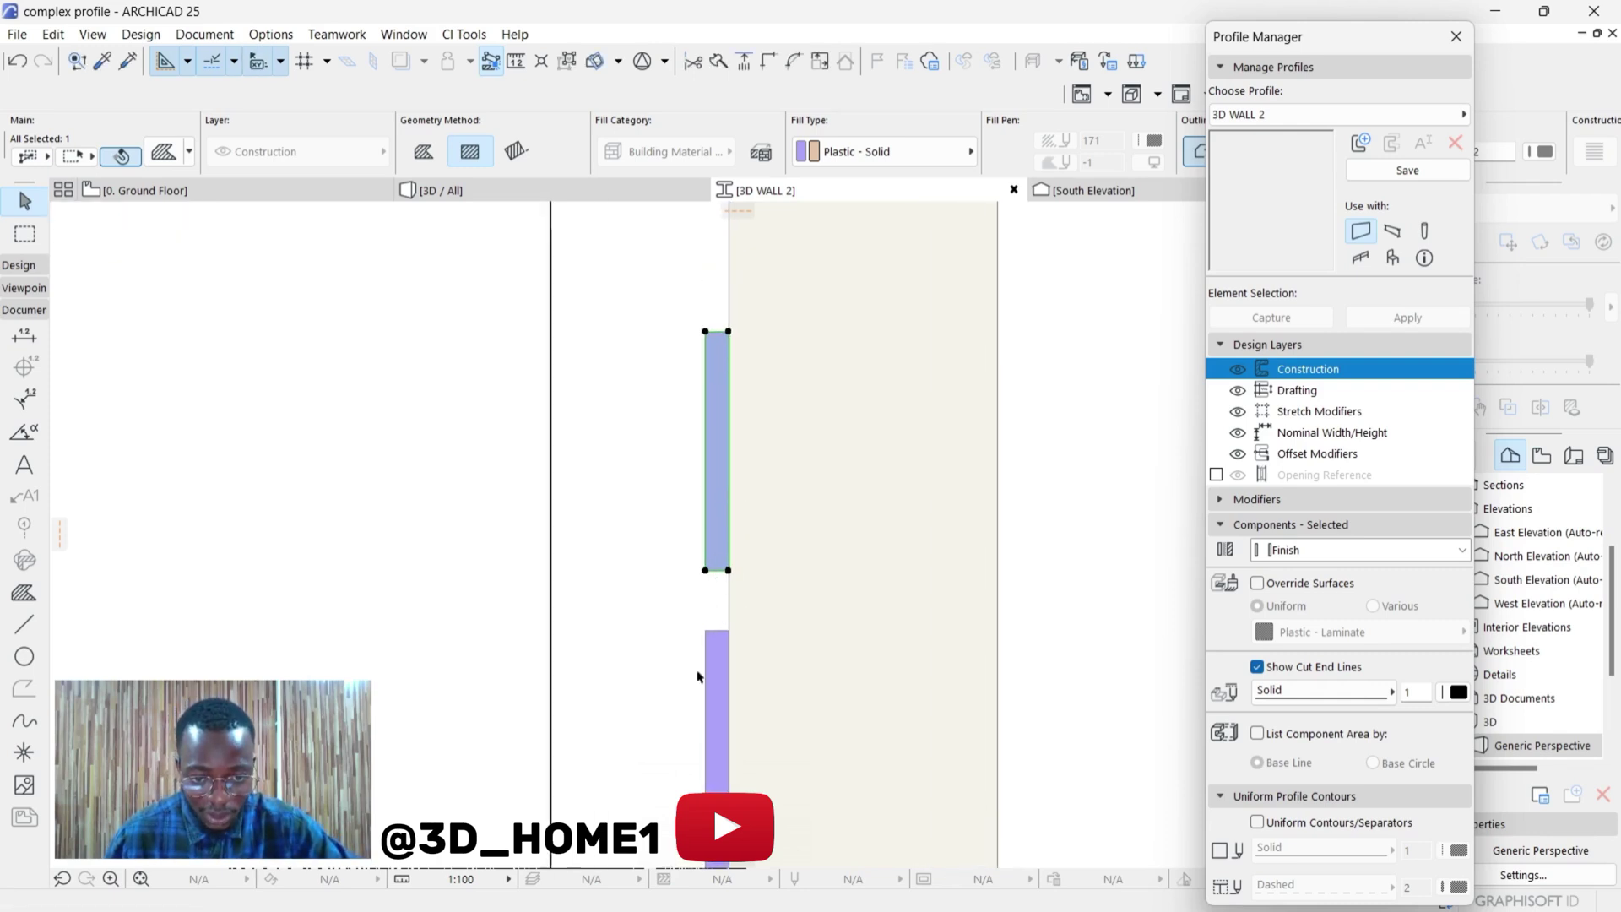
- Place a third cladding strip by copying the second one 250 upward, and clear the selection
scroll(708, 575, down, 1)
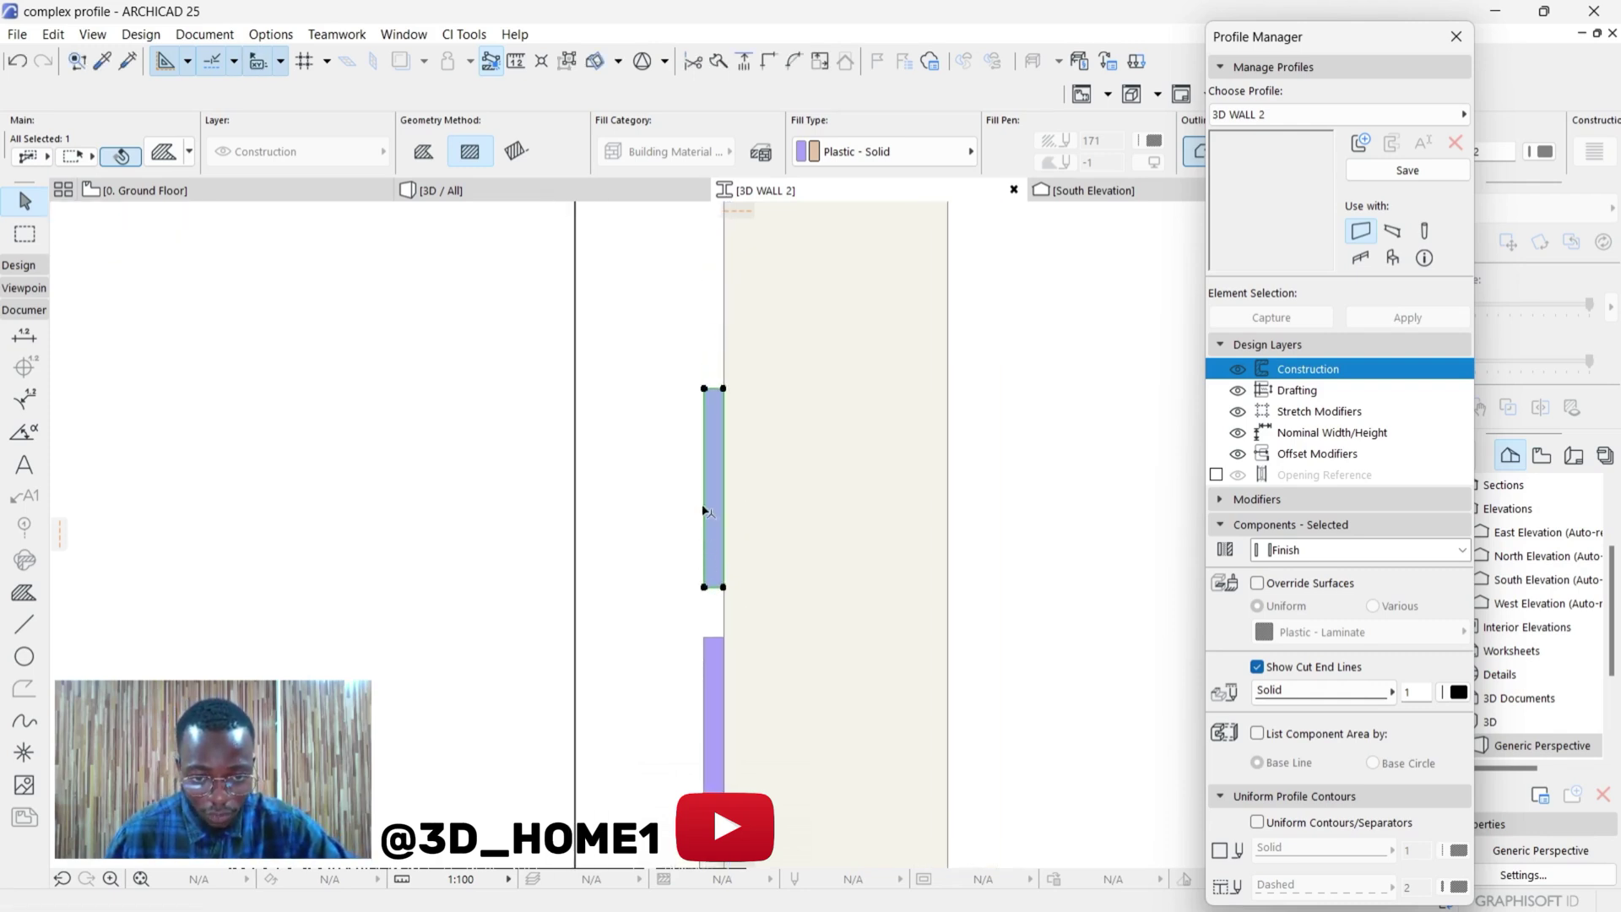
click(724, 588)
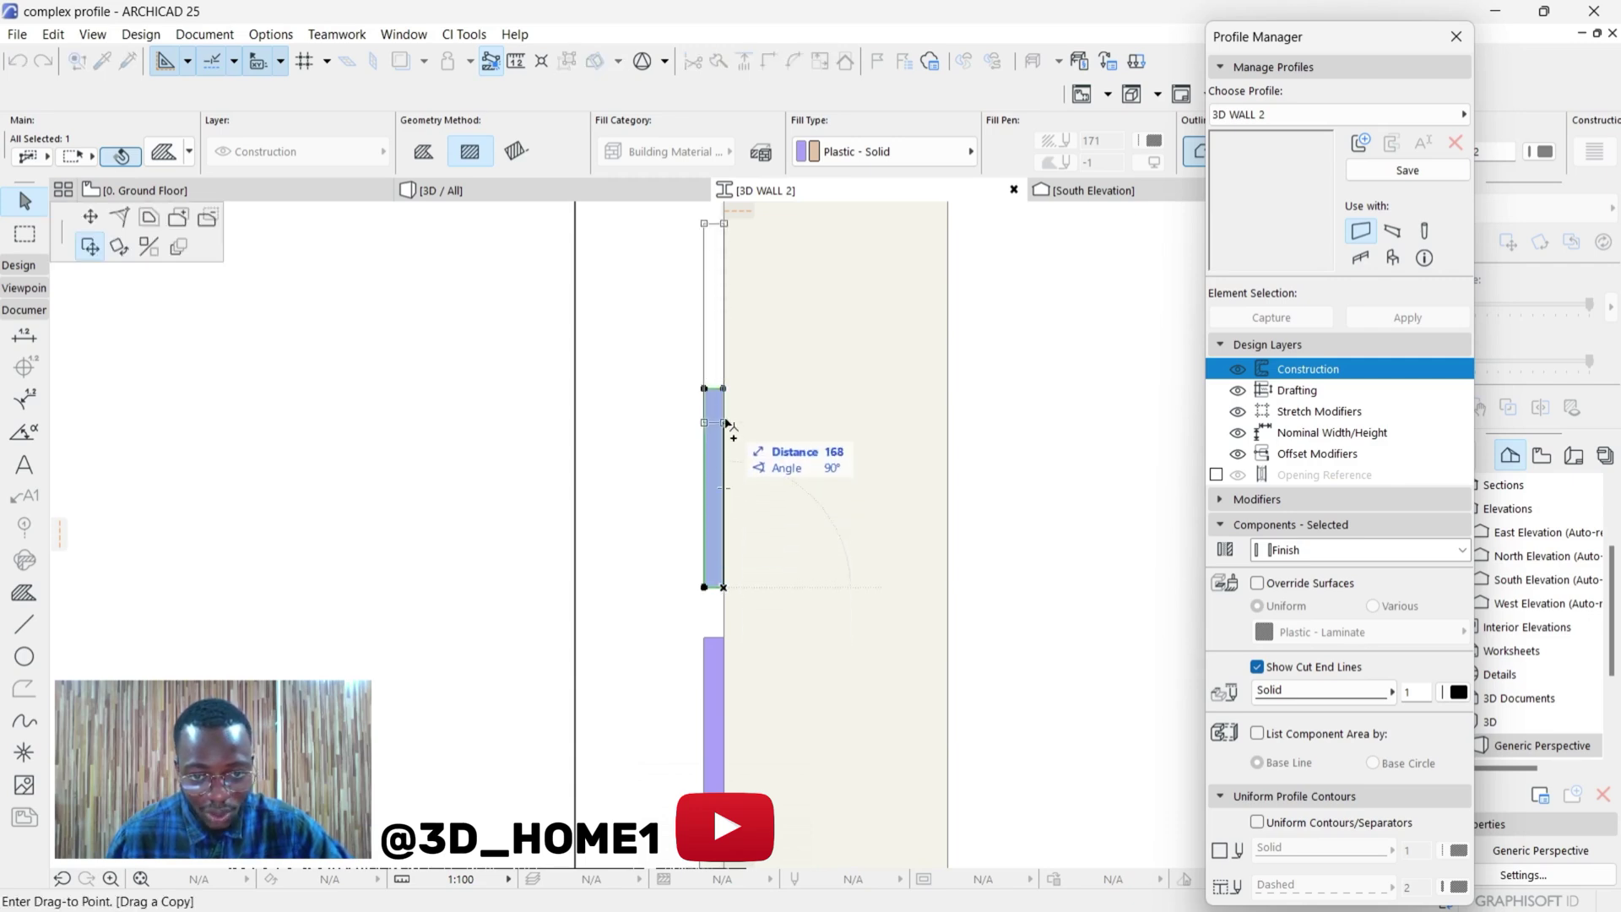
scroll(724, 532, down, 1)
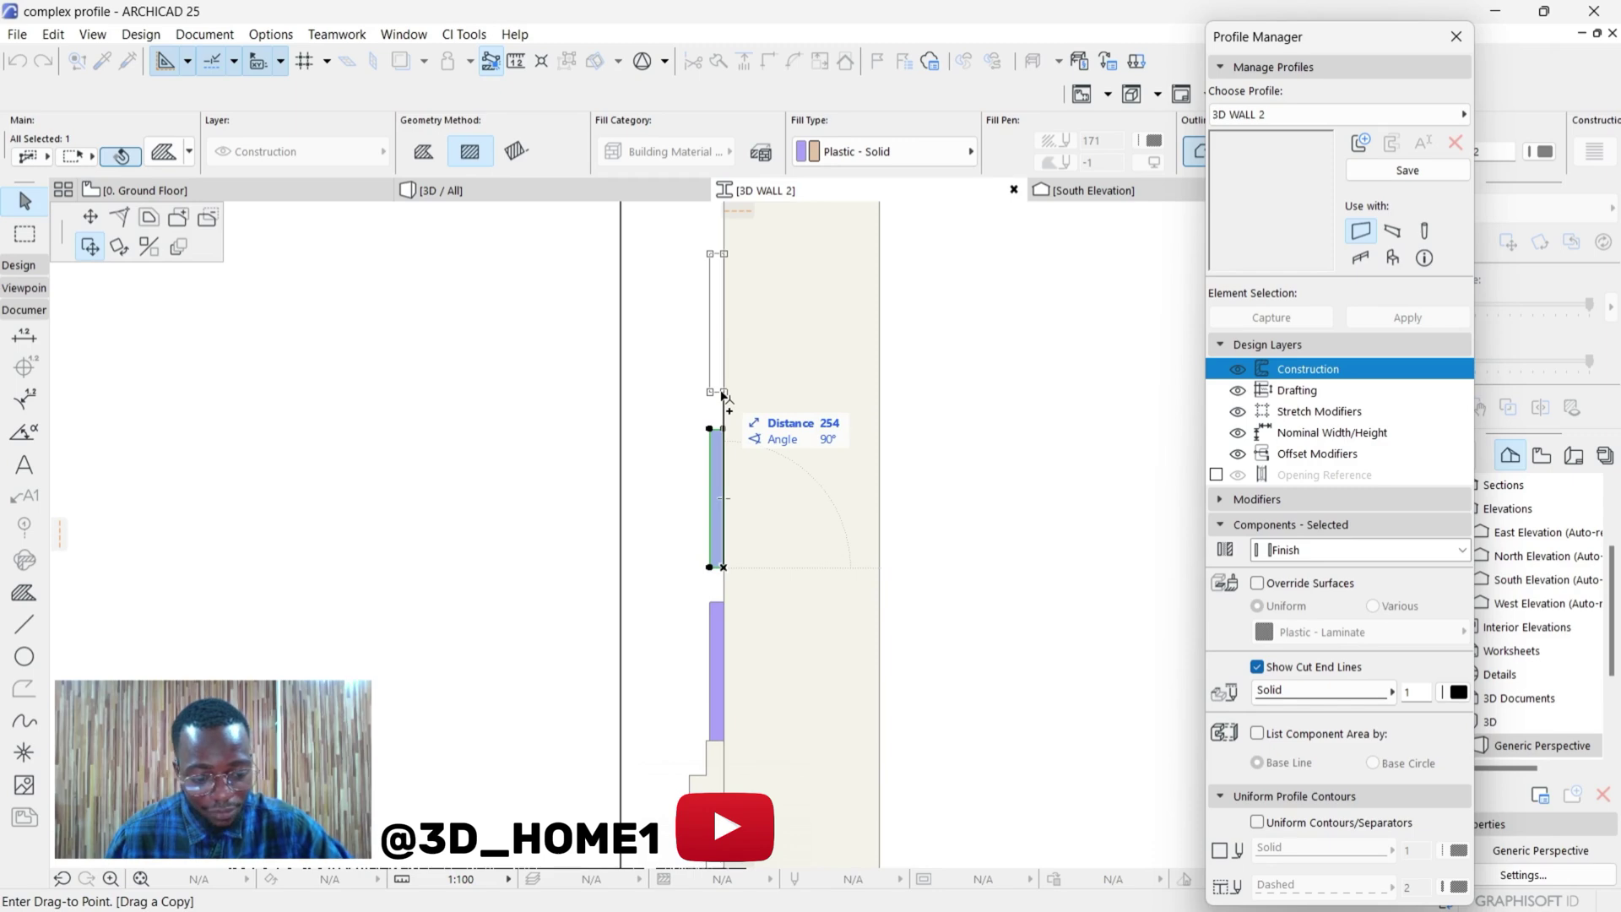
text(2)
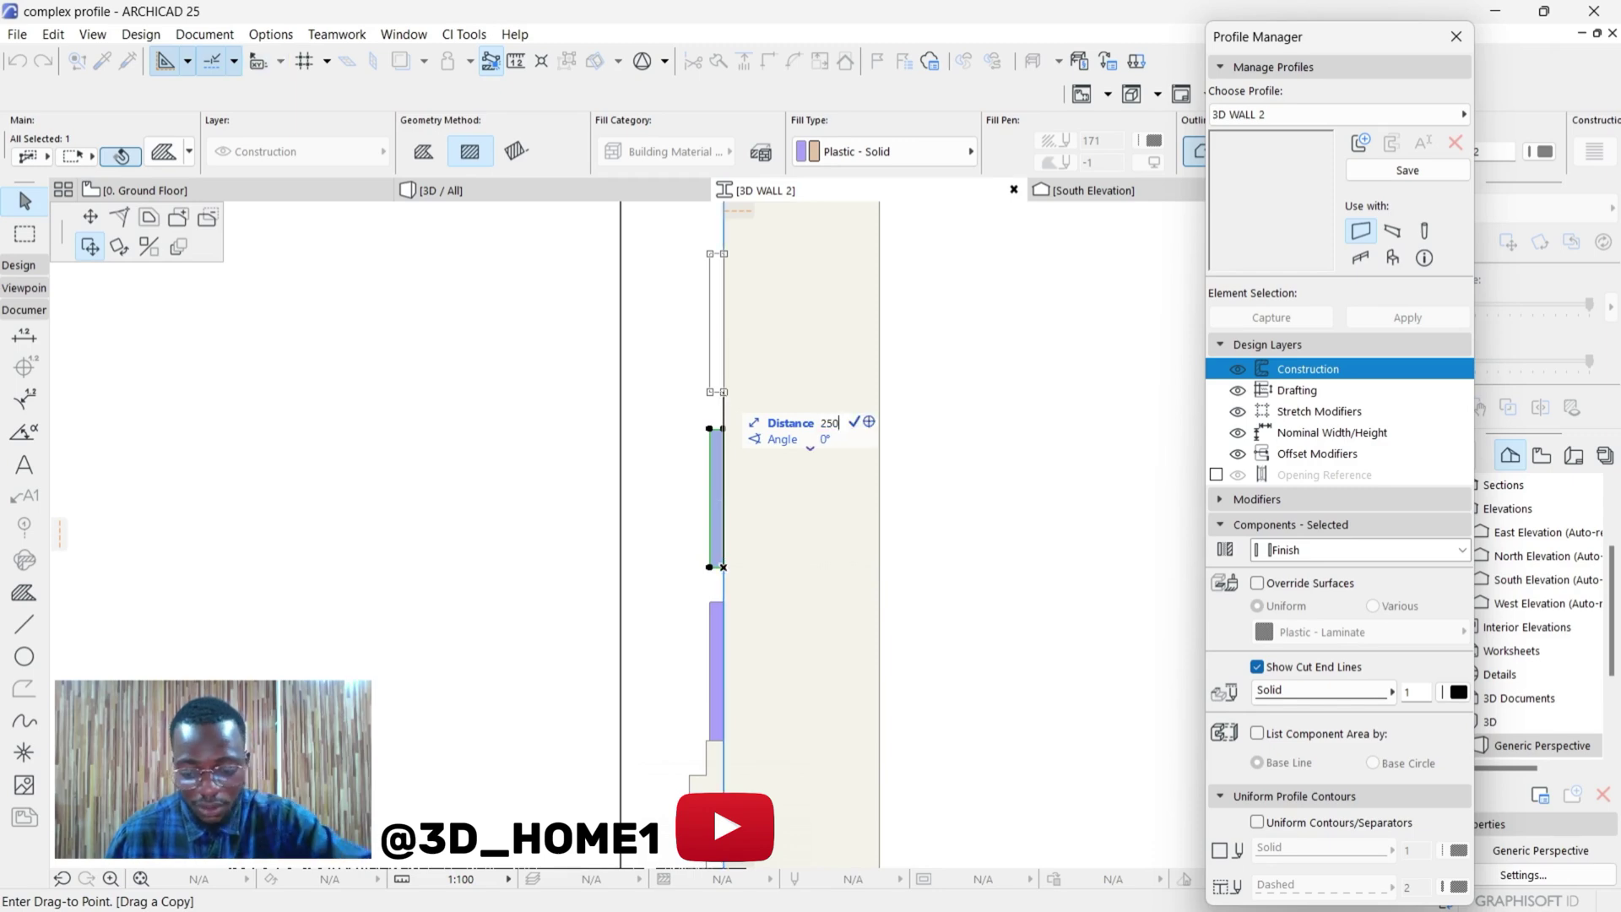
text(50)
key(Return)
scroll(719, 531, down, 2)
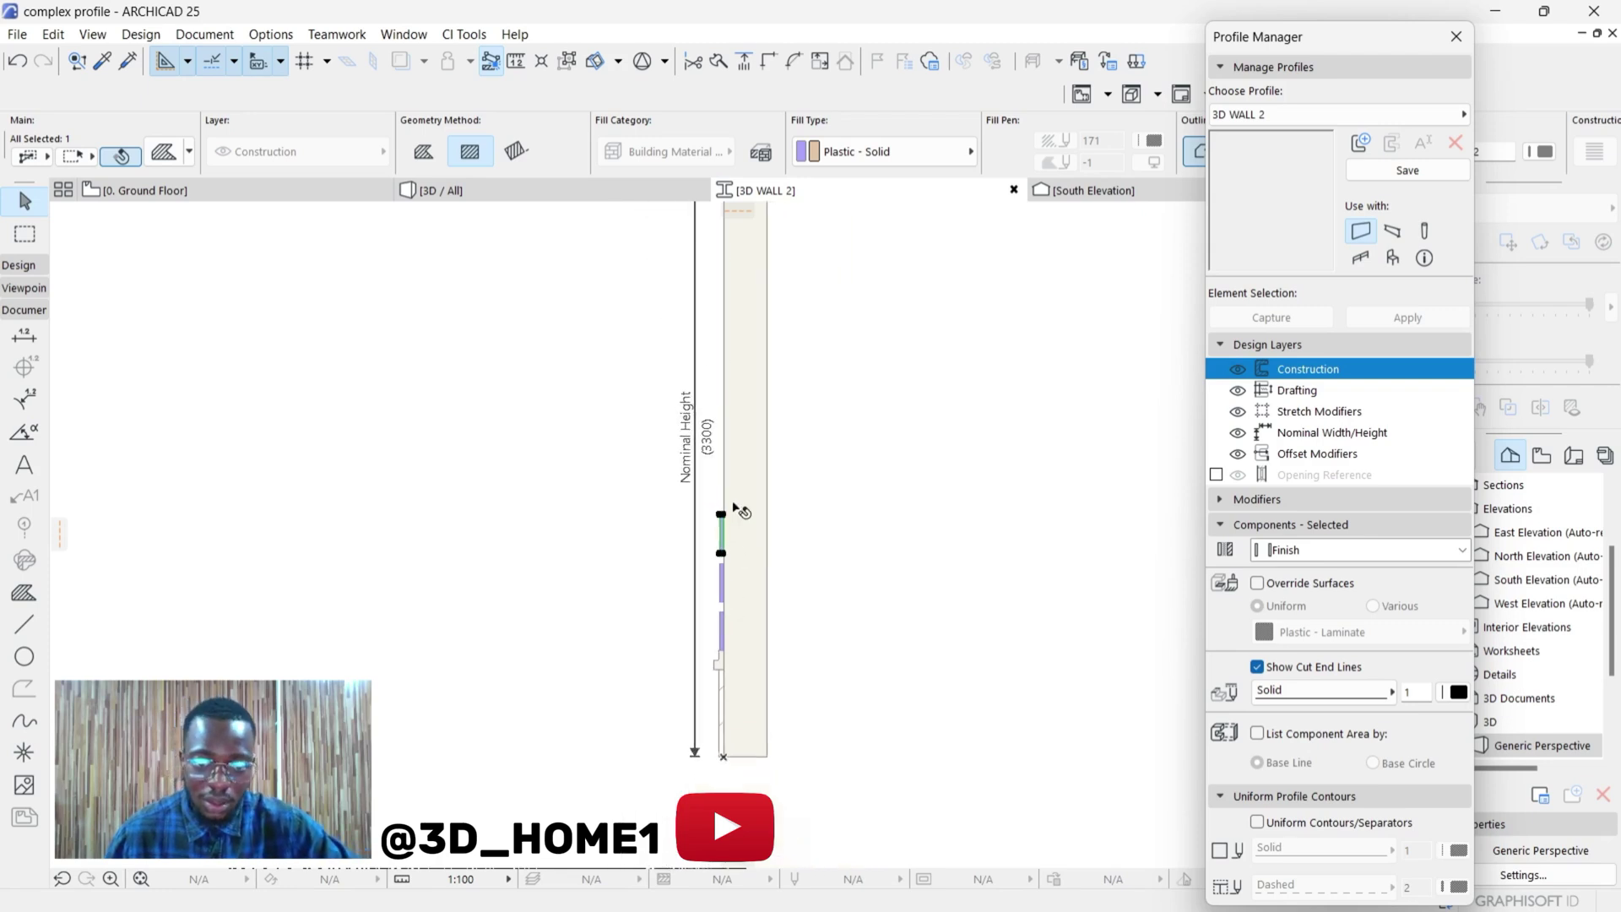
scroll(714, 515, down, 2)
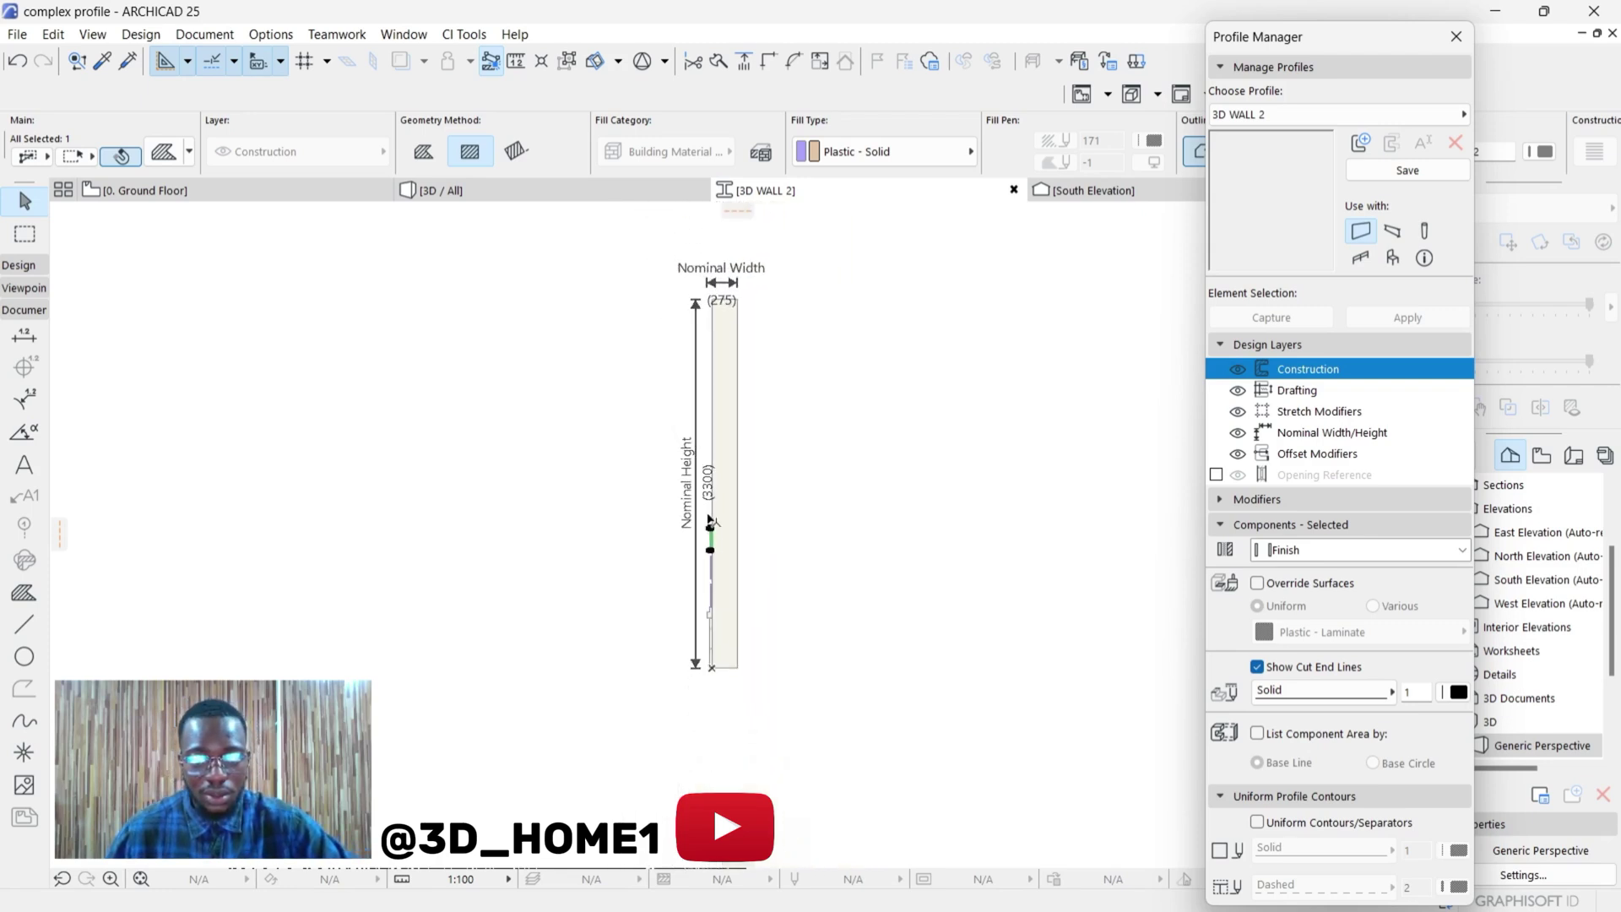
key(Escape)
- Add a fourth cladding strip by copying the topmost one 250 upward along the wall face, and deselect it
scroll(709, 553, up, 4)
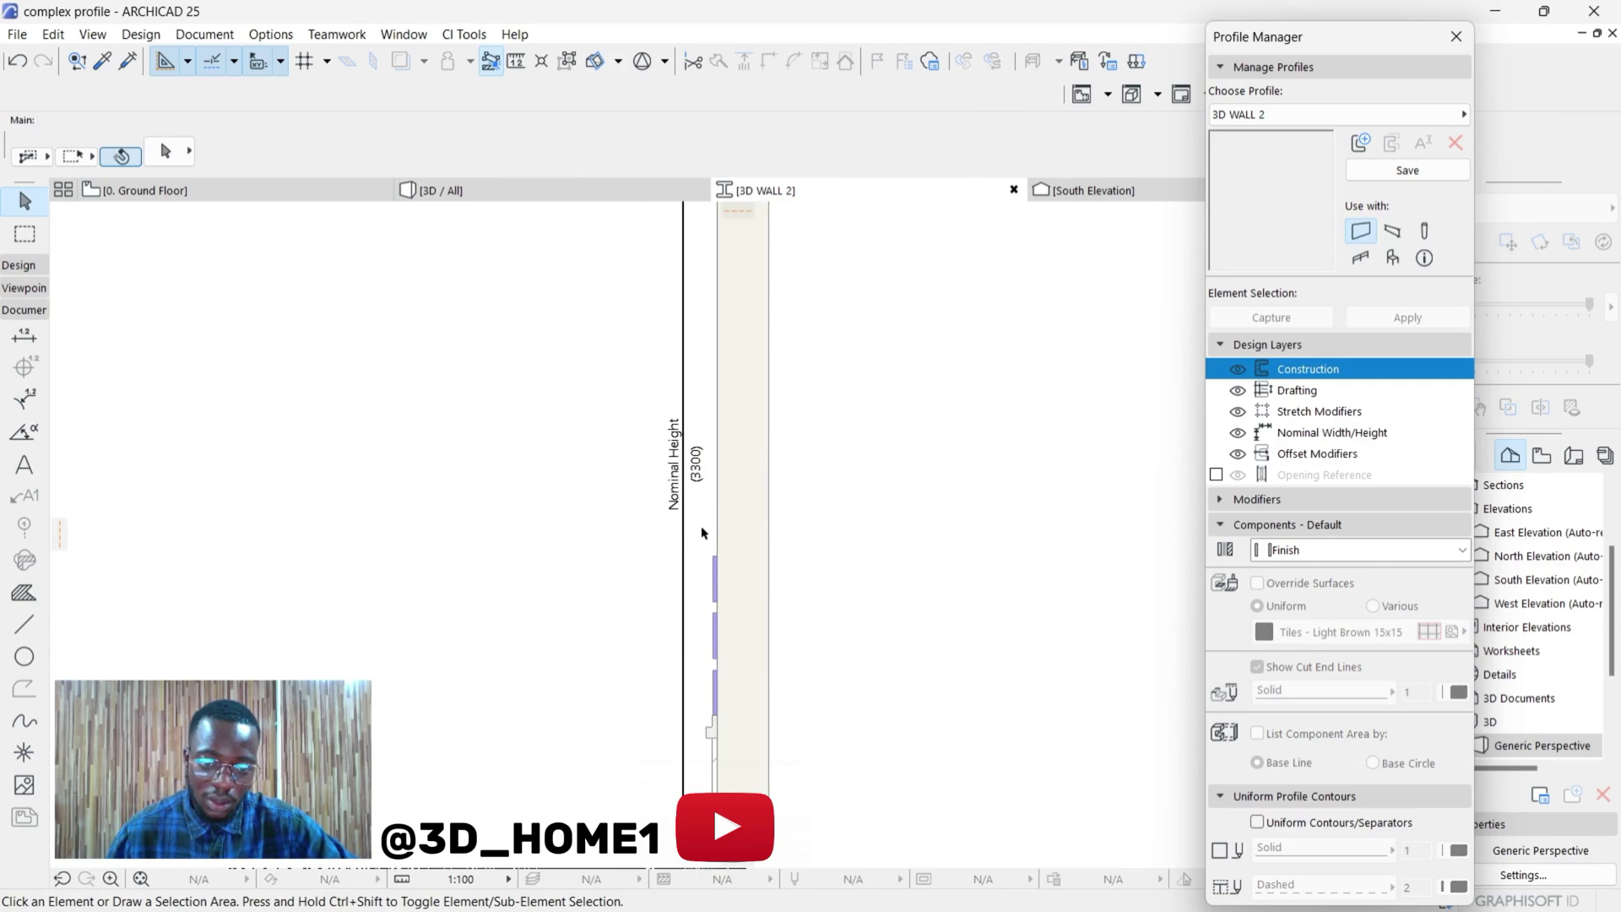
scroll(709, 553, down, 3)
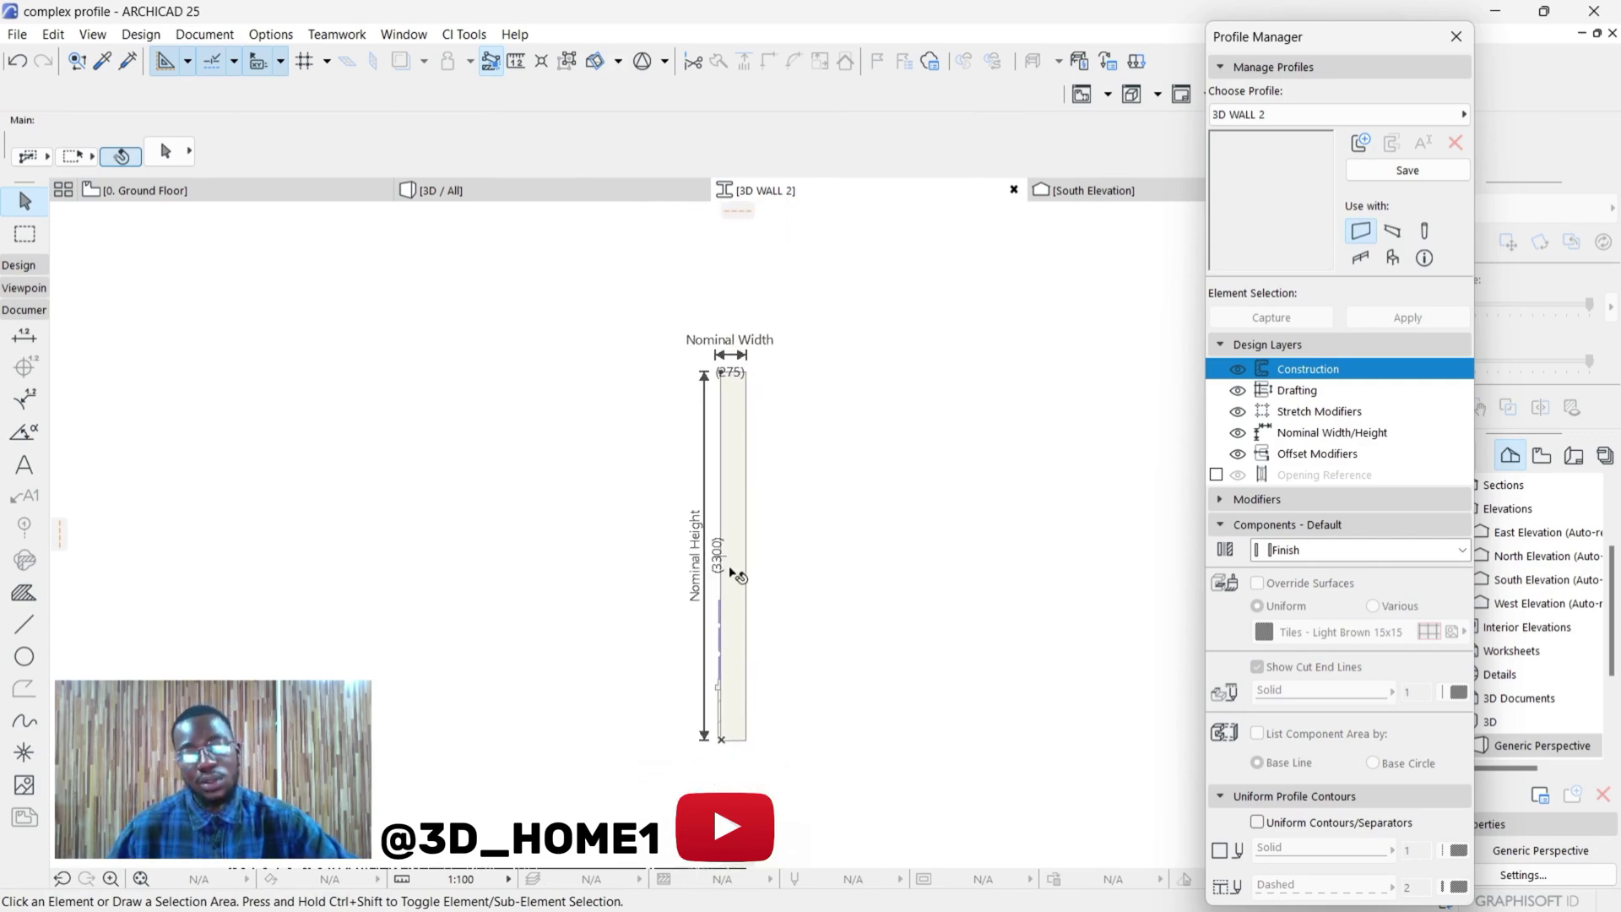
scroll(724, 595, up, 3)
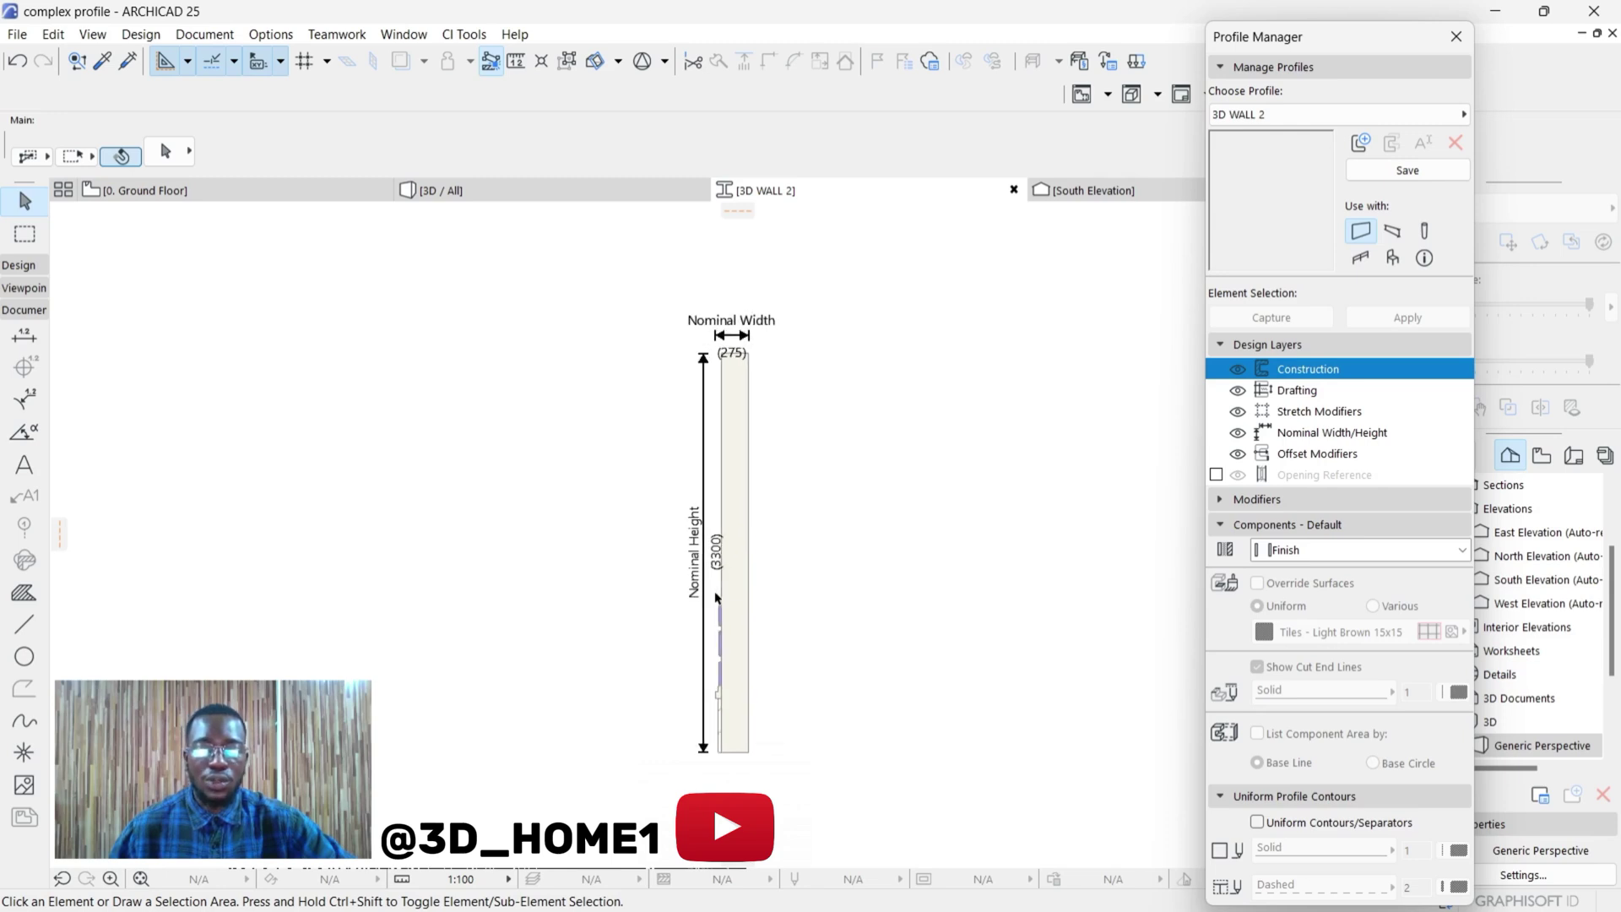
scroll(730, 605, up, 2)
click(726, 617)
scroll(730, 684, up, 3)
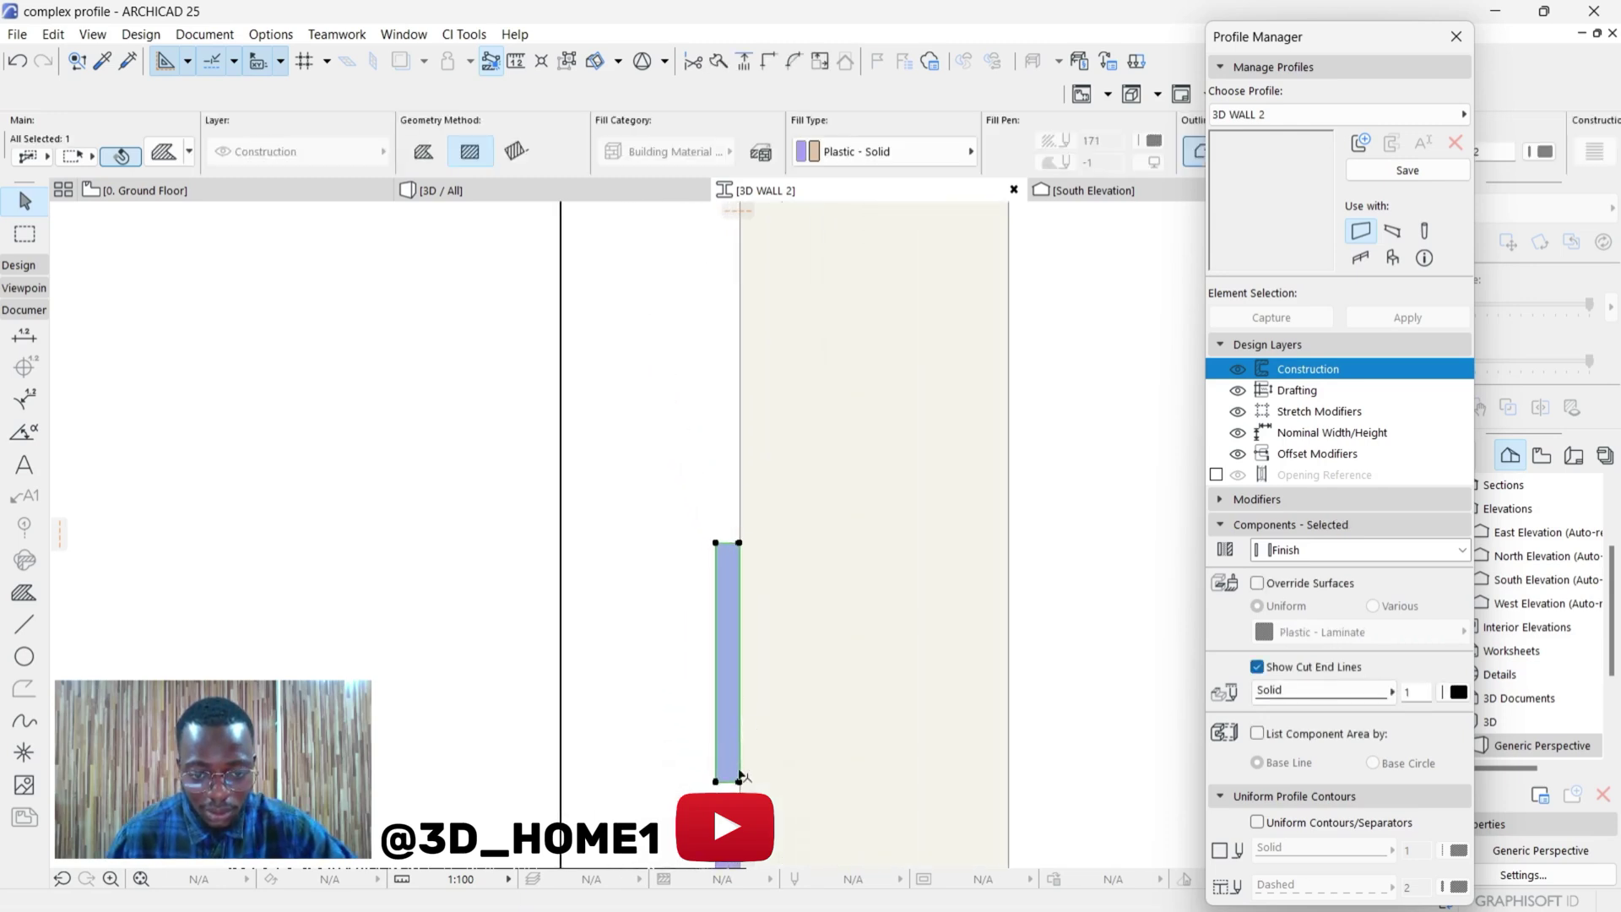
click(740, 784)
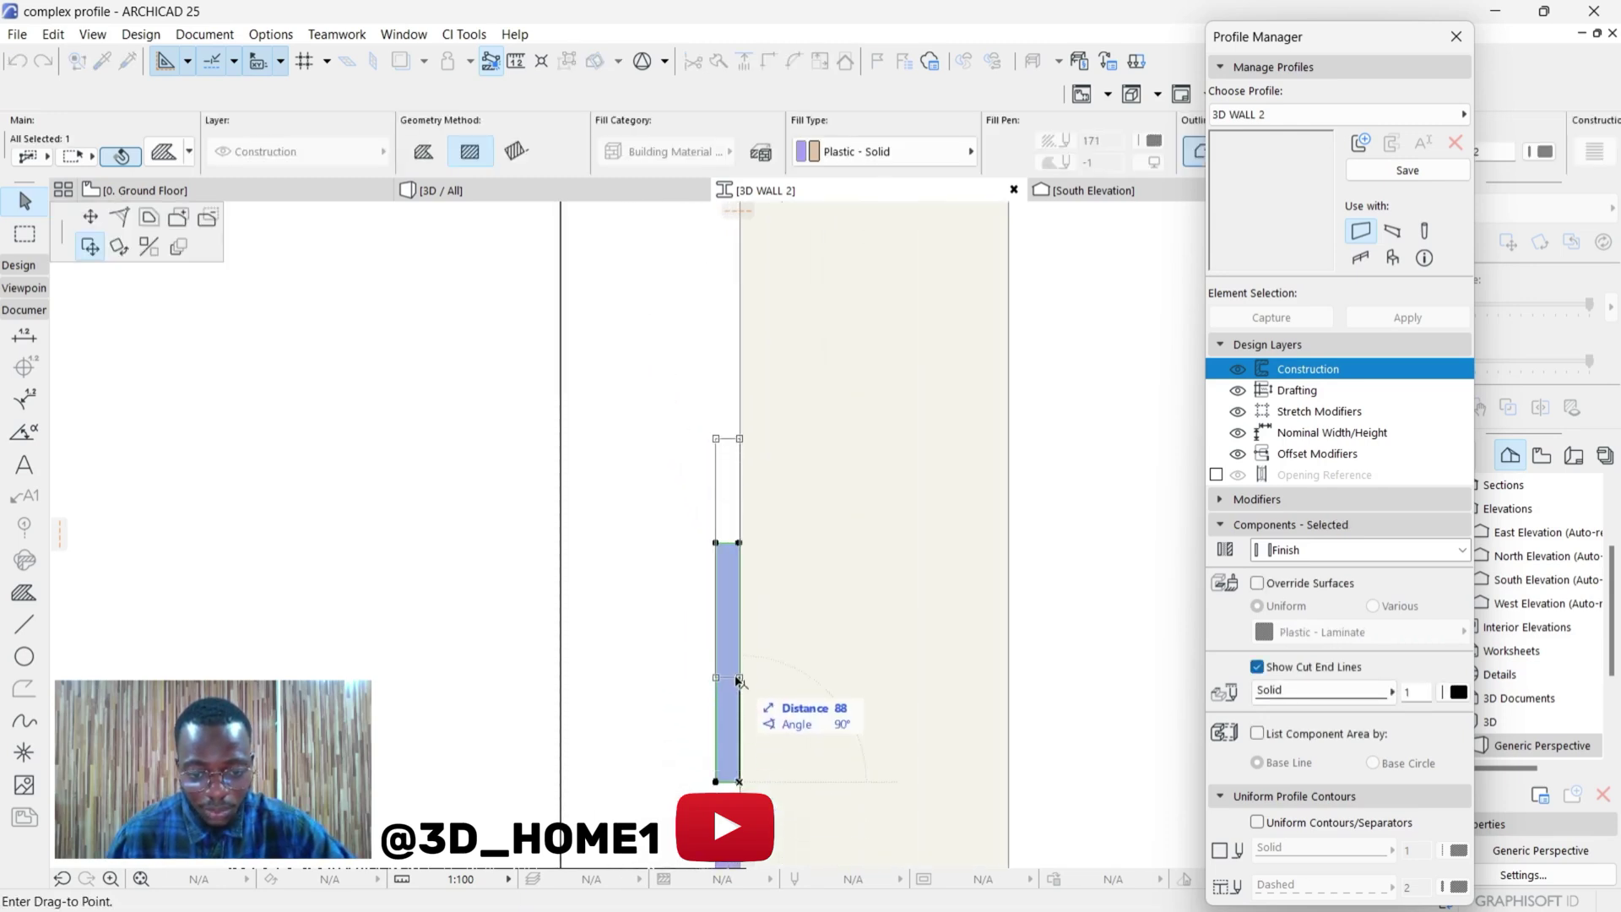
text(250)
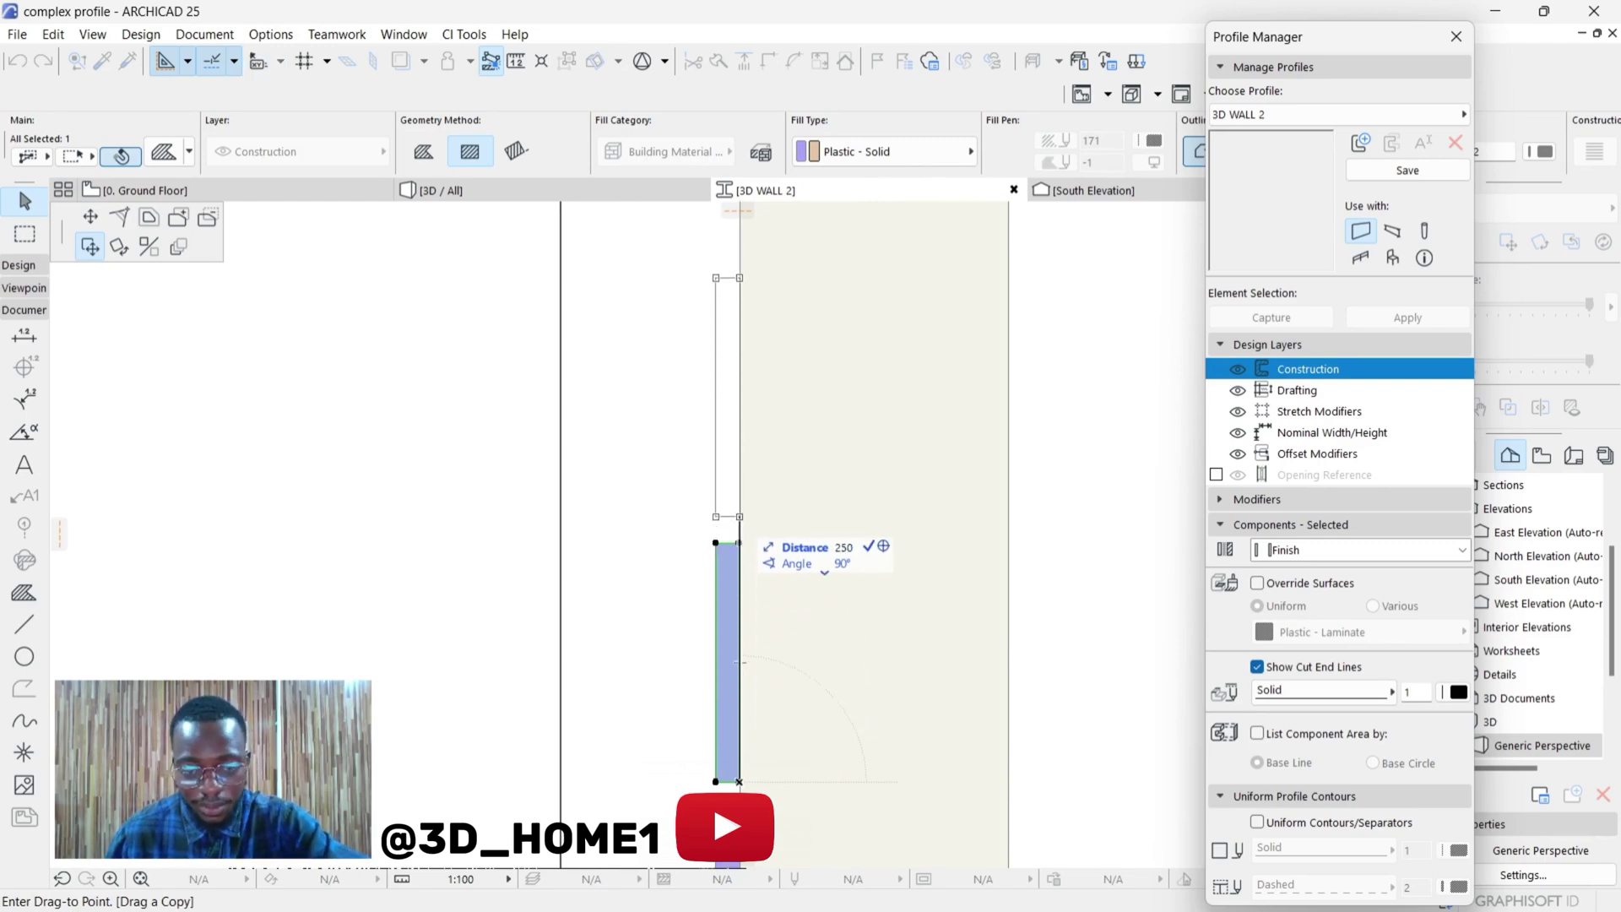
key(Return)
scroll(730, 515, down, 5)
key(Escape)
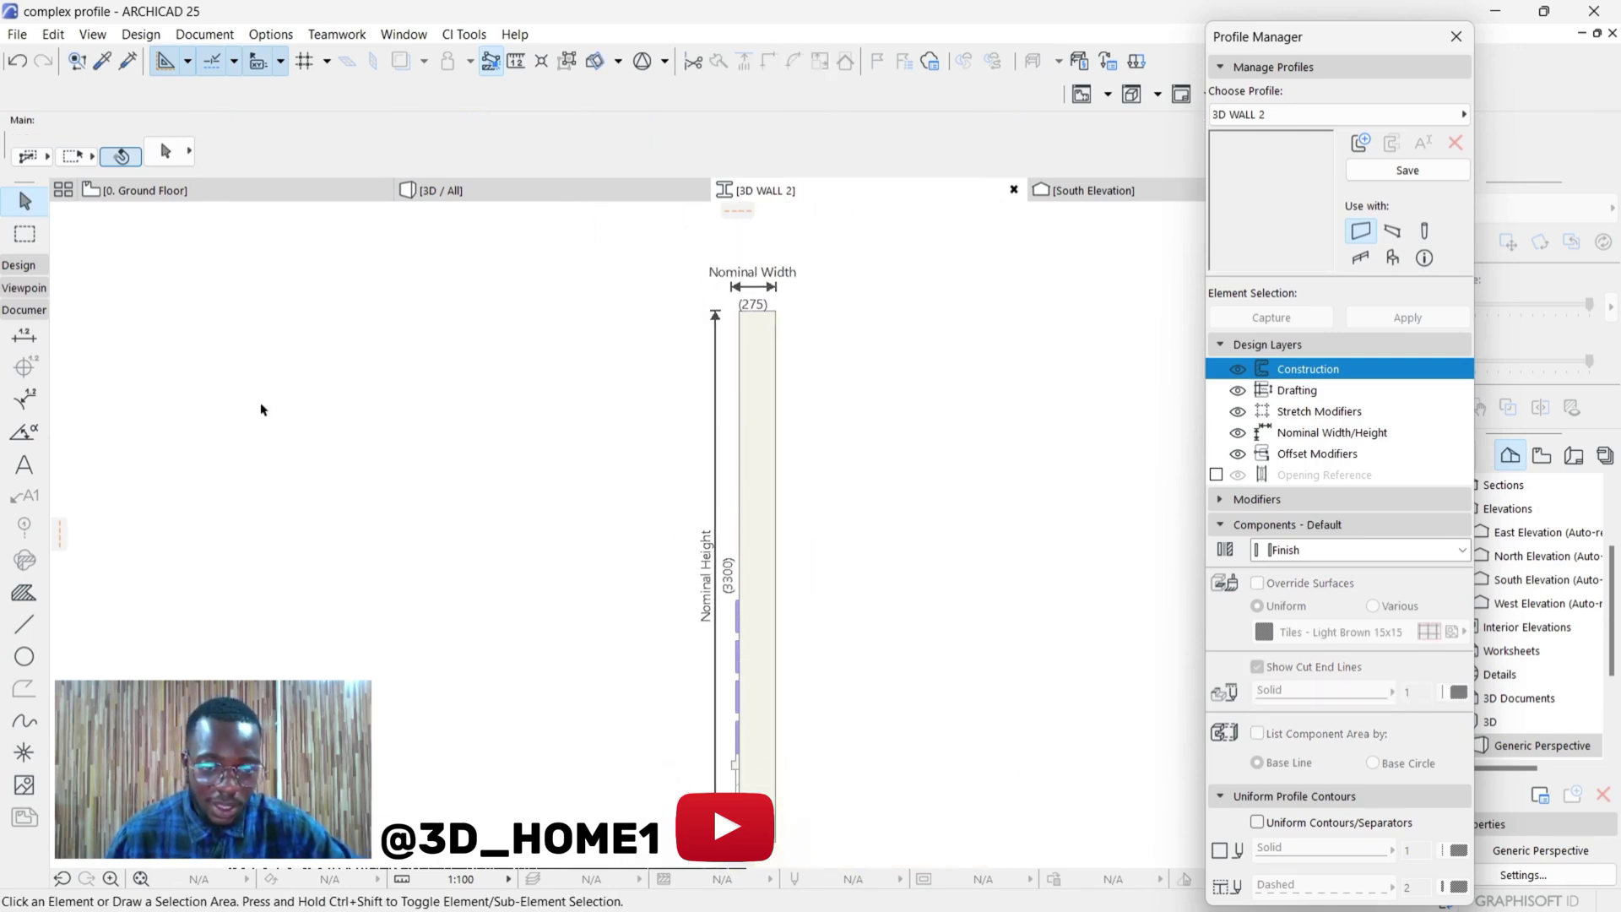
- Draw a square rectangular fill 50 wide from the topmost cladding strip's upper inner corner, projecting outward from the wall face
click(41, 596)
scroll(687, 558, up, 5)
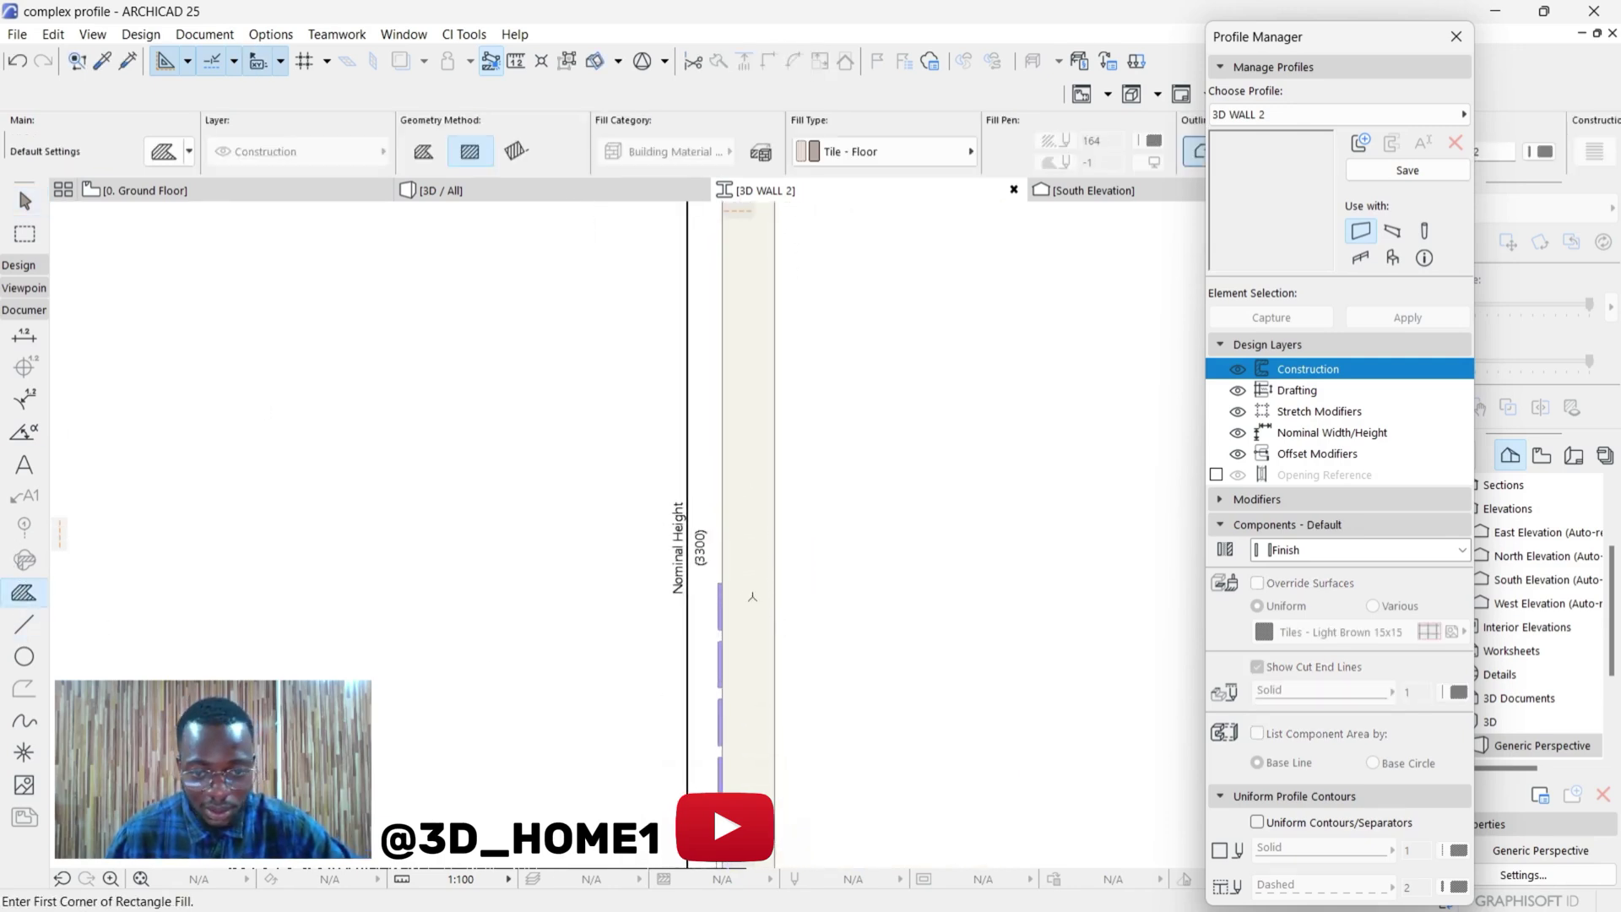
click(685, 561)
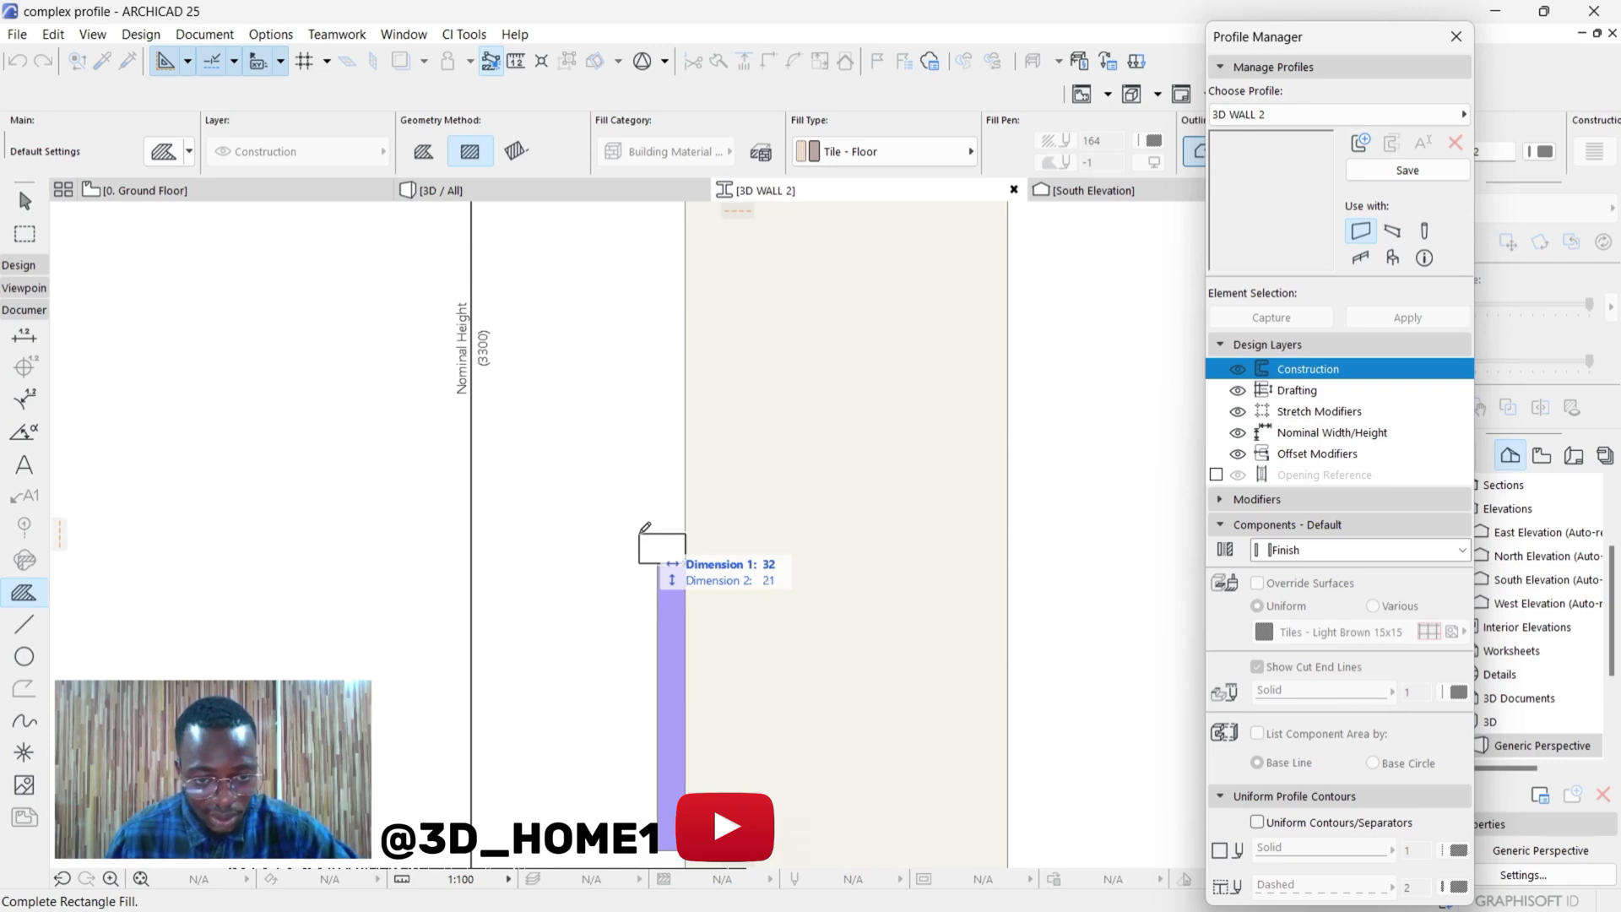
text(50)
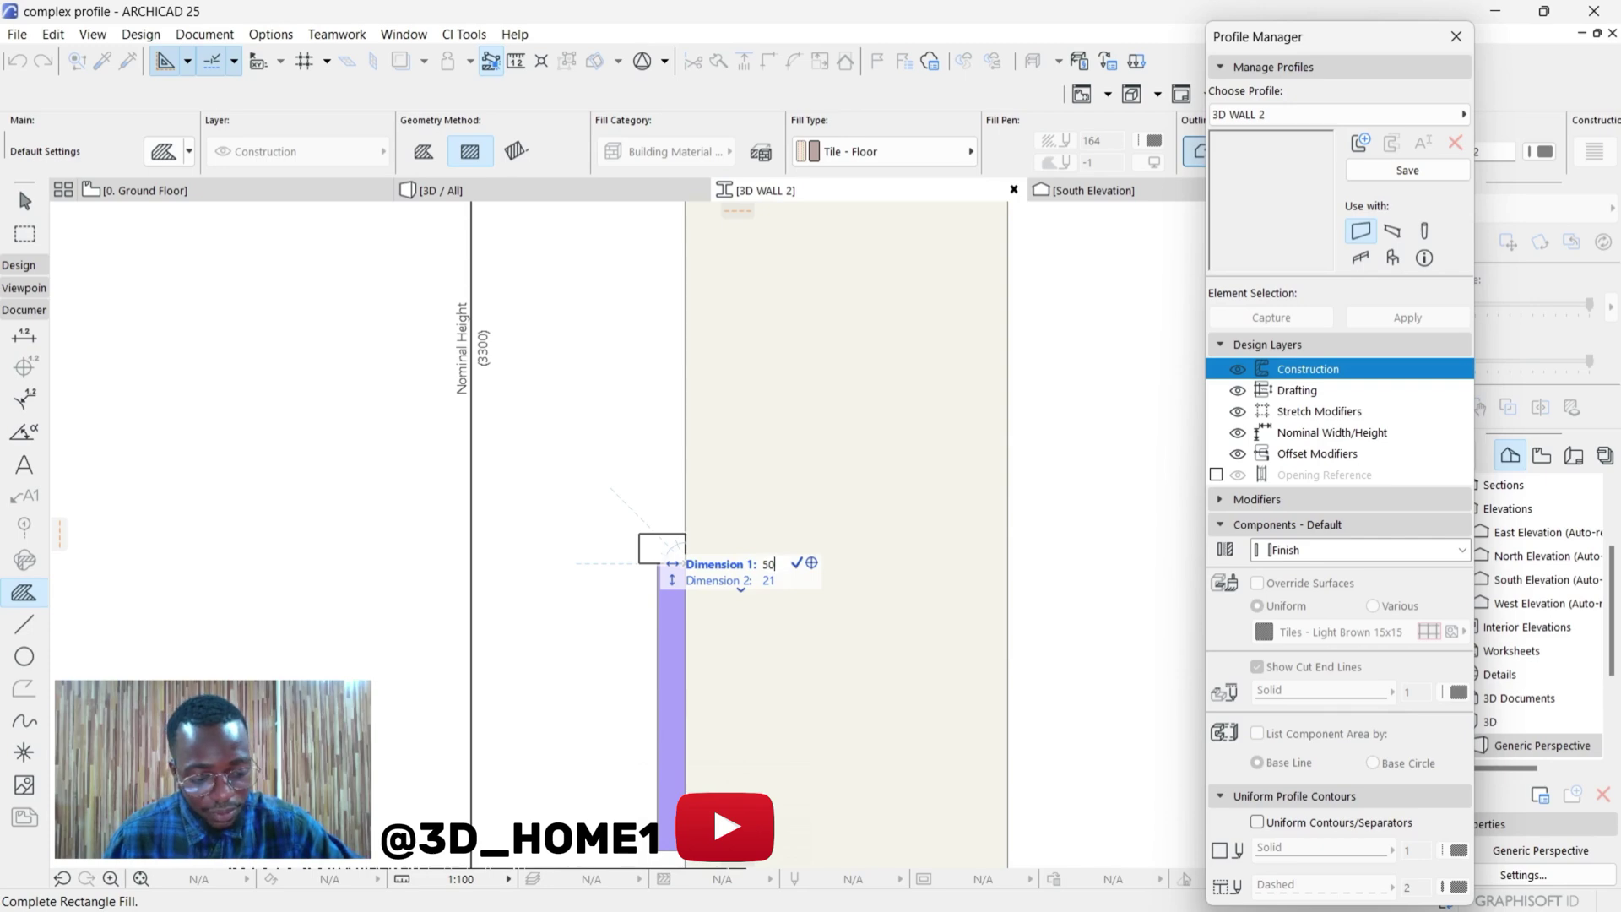
key(Tab)
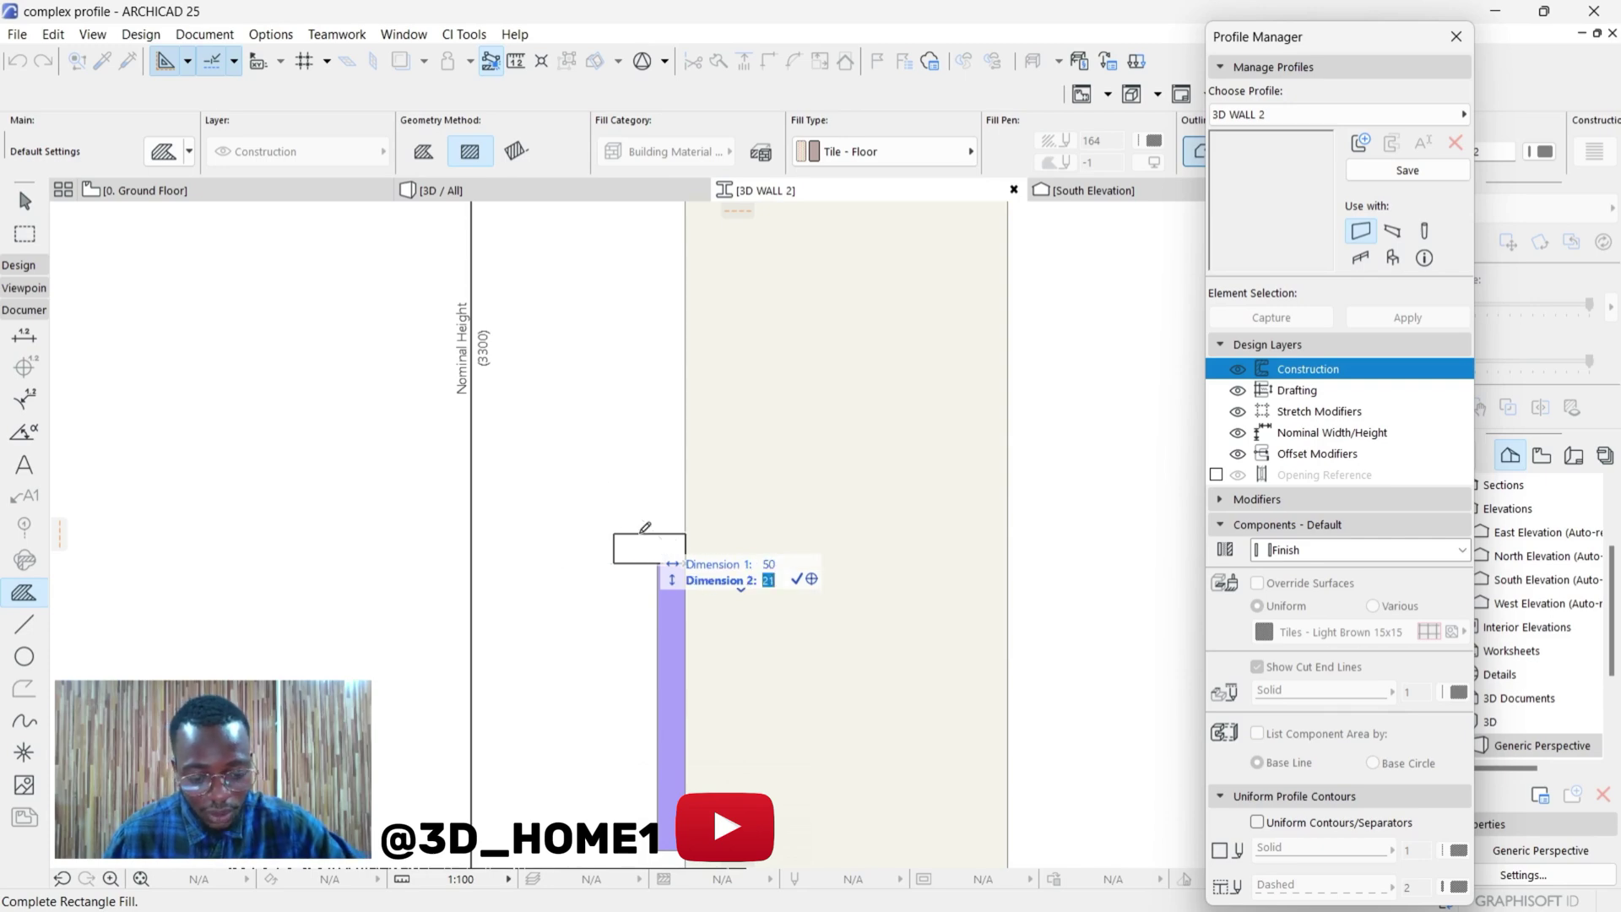
key(Return)
scroll(642, 540, down, 2)
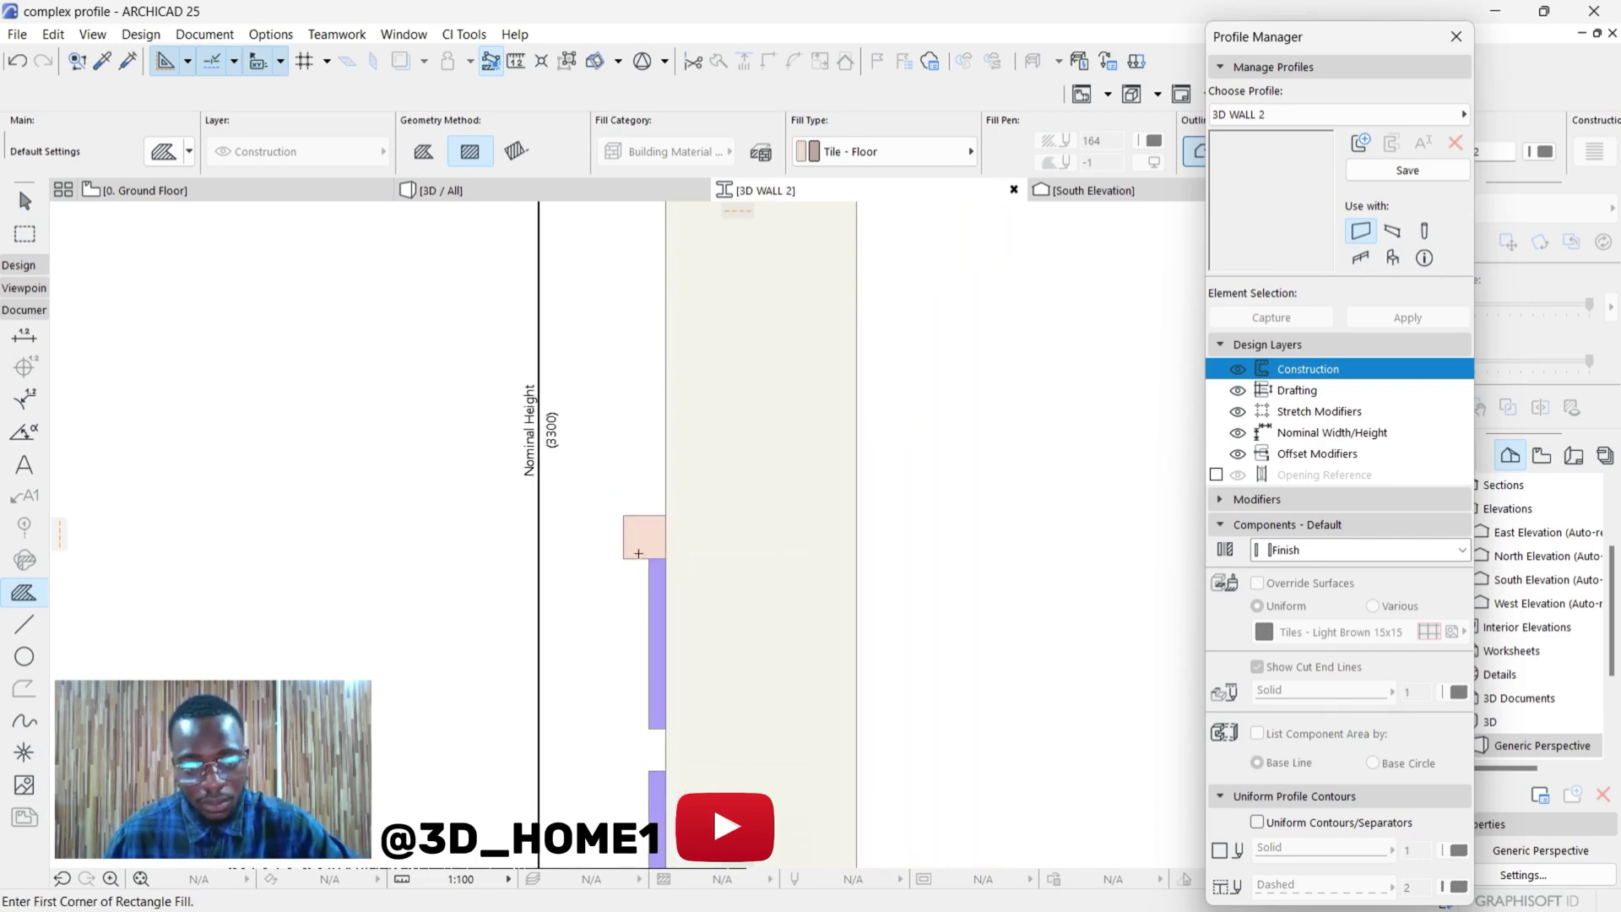
key(Escape)
- Change the fill of the 50 wide square above the topmost cladding strip to GENERIC - INTERNAL FILLER
click(650, 542)
click(883, 151)
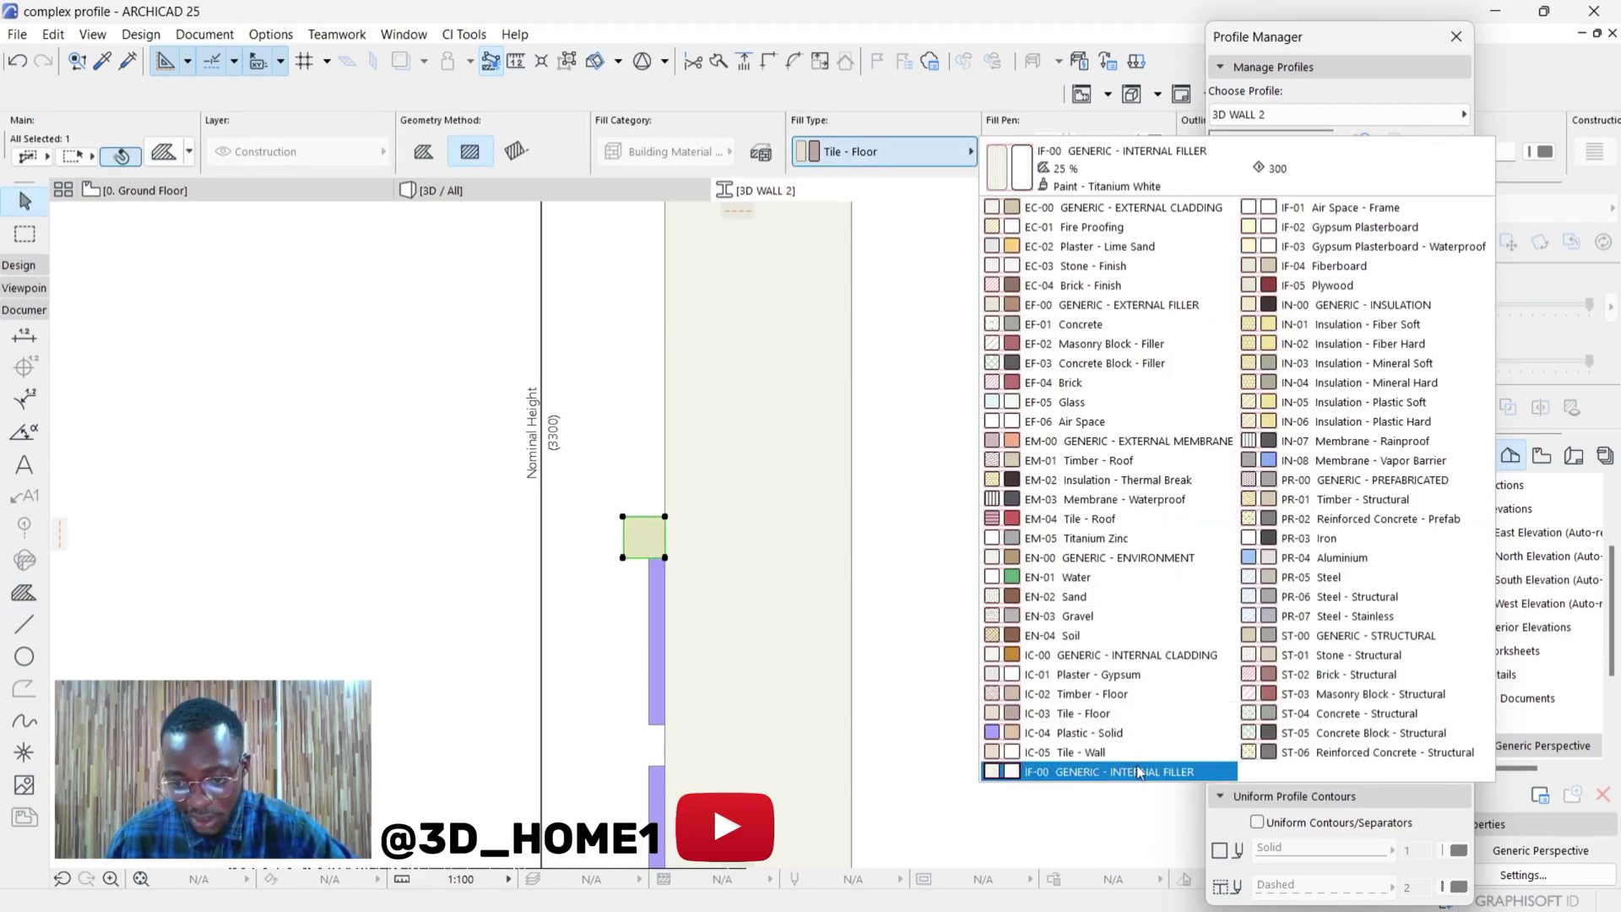
click(1138, 771)
- Chamfer the upper outer corner of the square above the cladding strips with a radius of 10
scroll(654, 532, up, 3)
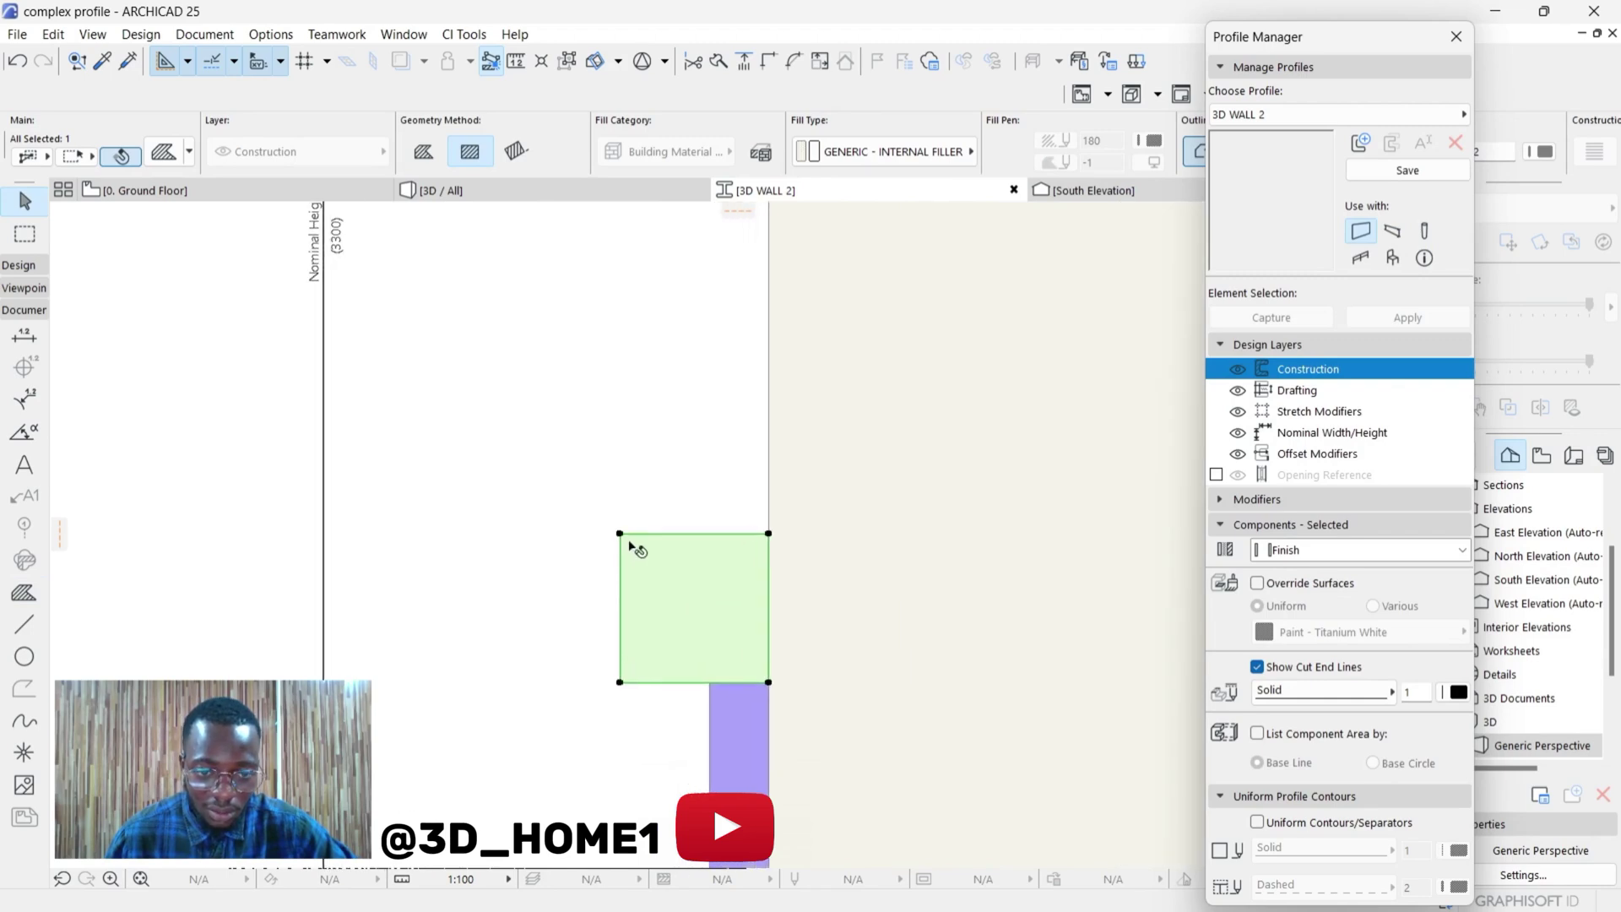
click(620, 534)
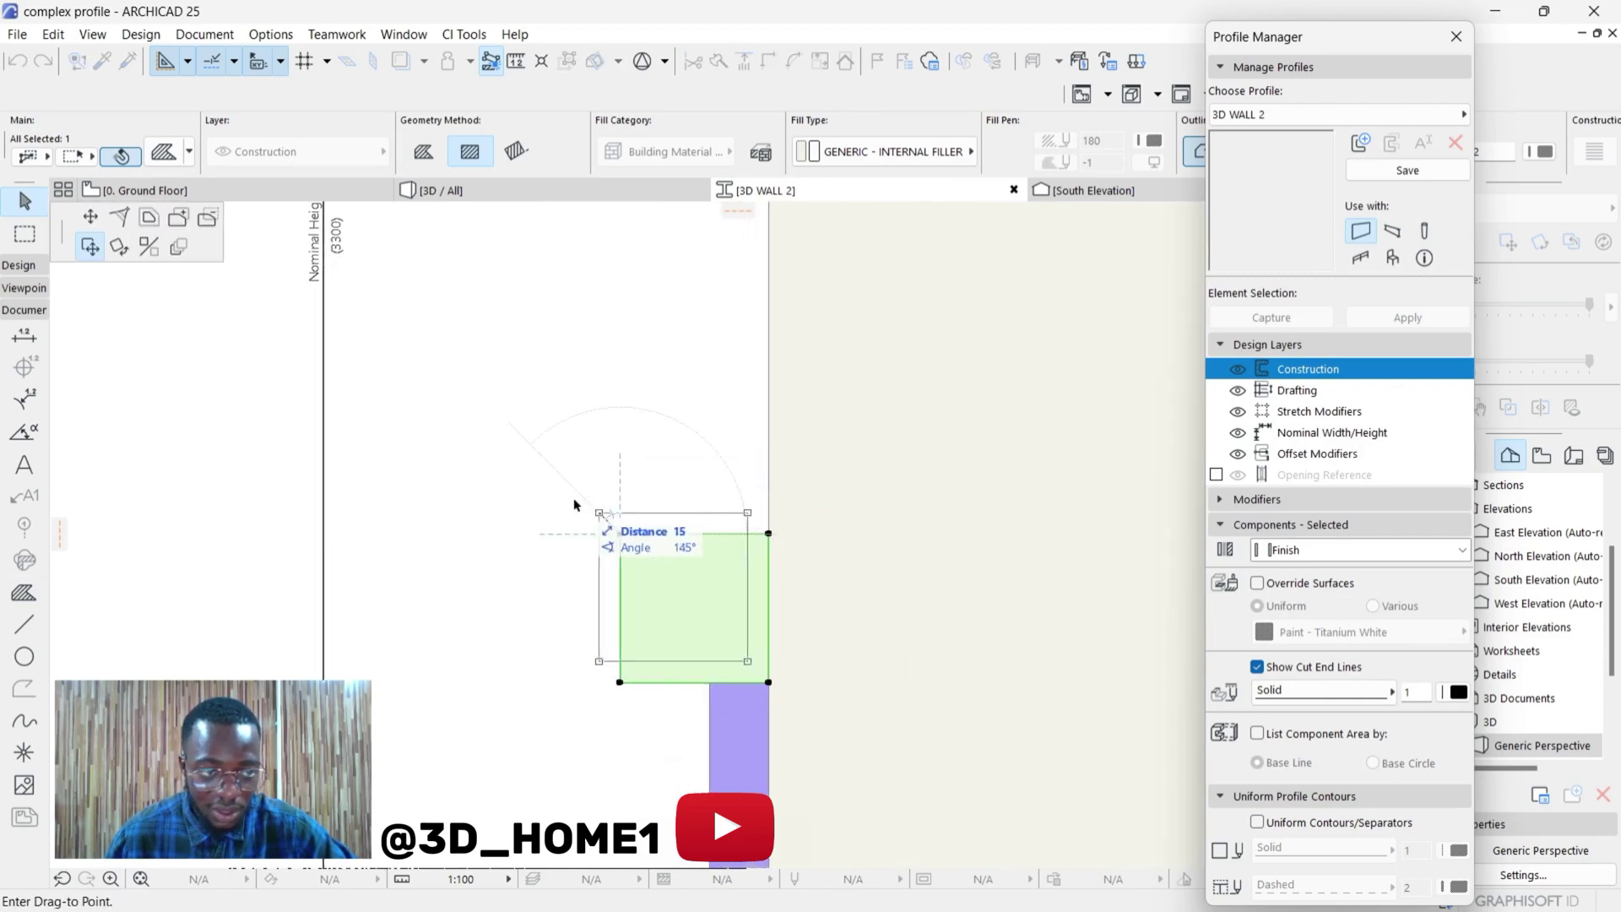
click(123, 218)
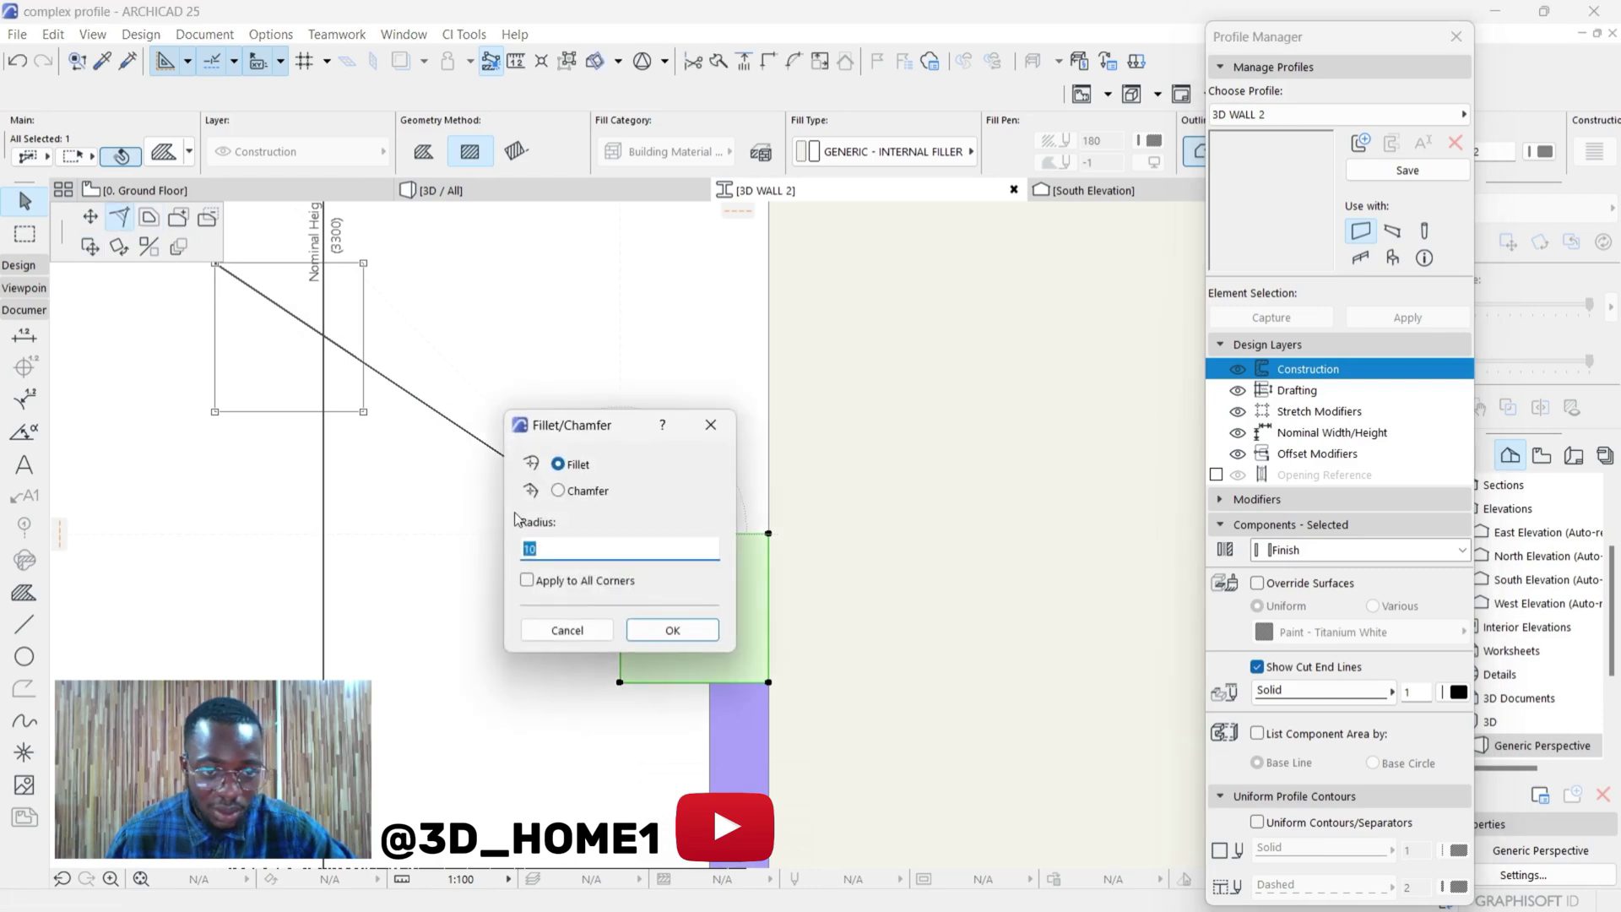
click(559, 491)
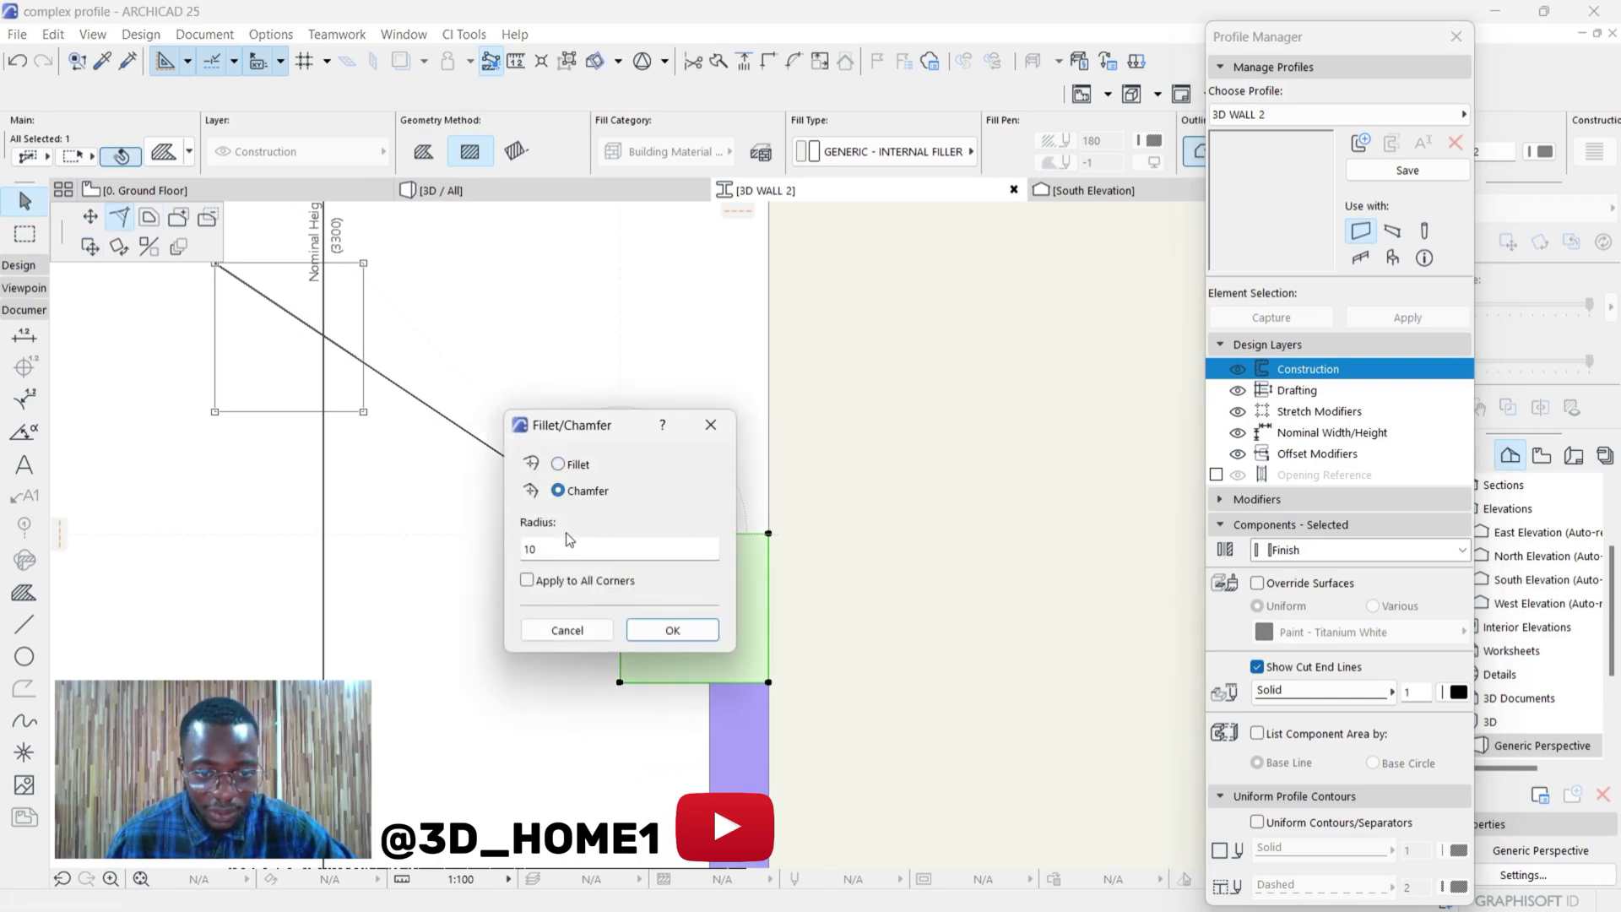
click(667, 630)
- Draw a 50 by 50 rectangular fill projecting outward from the wall's outer face, its upper edge about 410 below the wall top
scroll(685, 714, down, 2)
scroll(685, 714, down, 3)
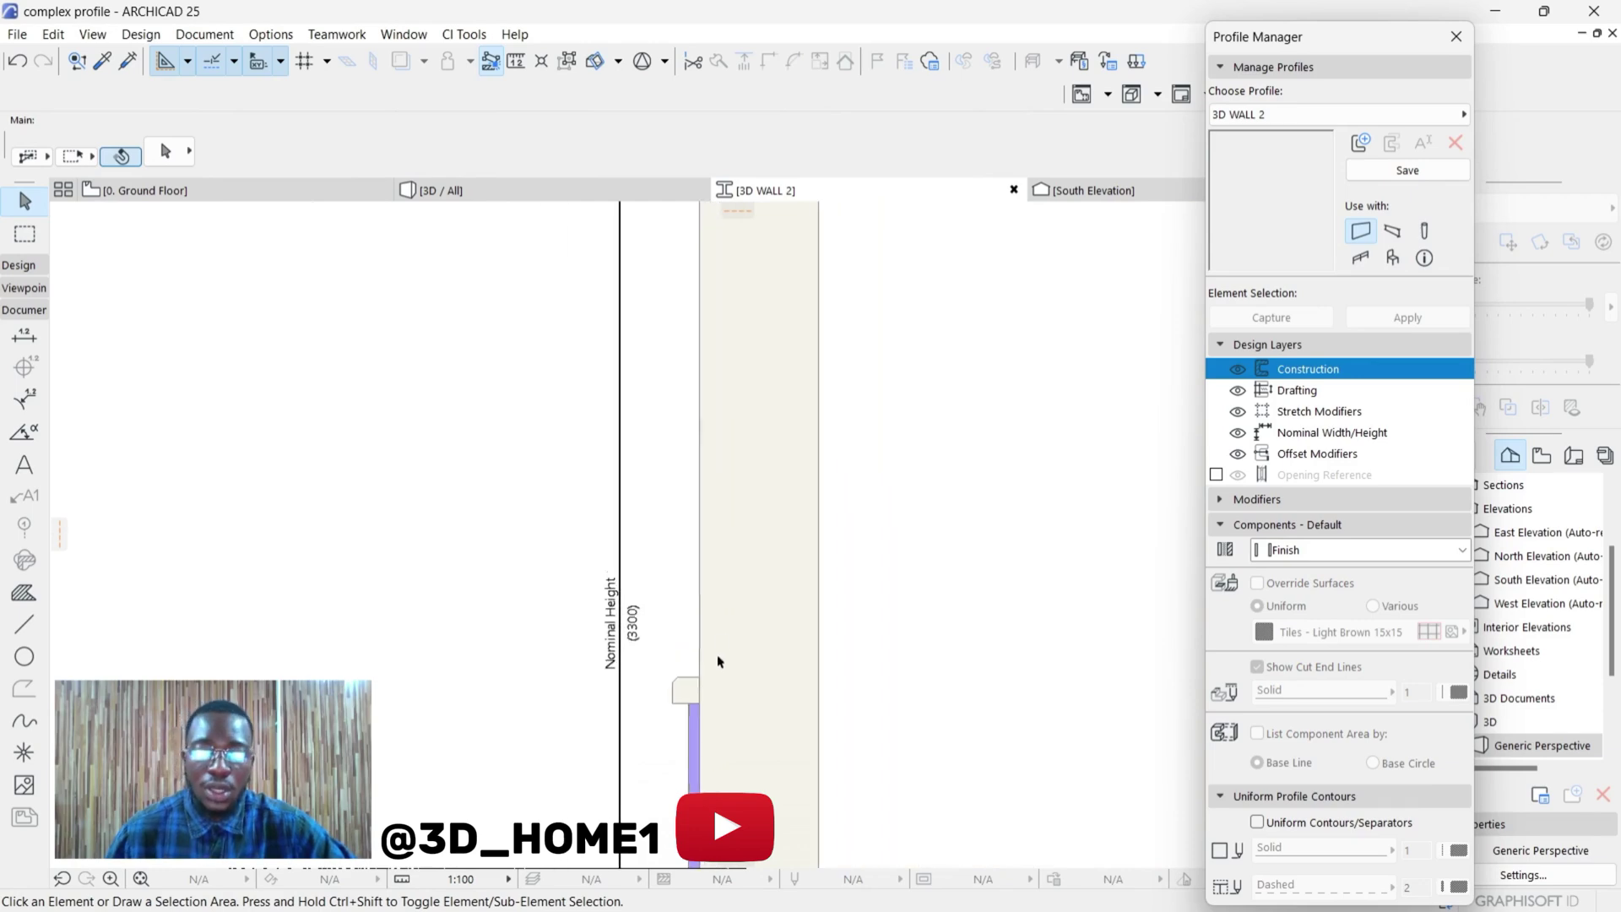
scroll(733, 525, up, 3)
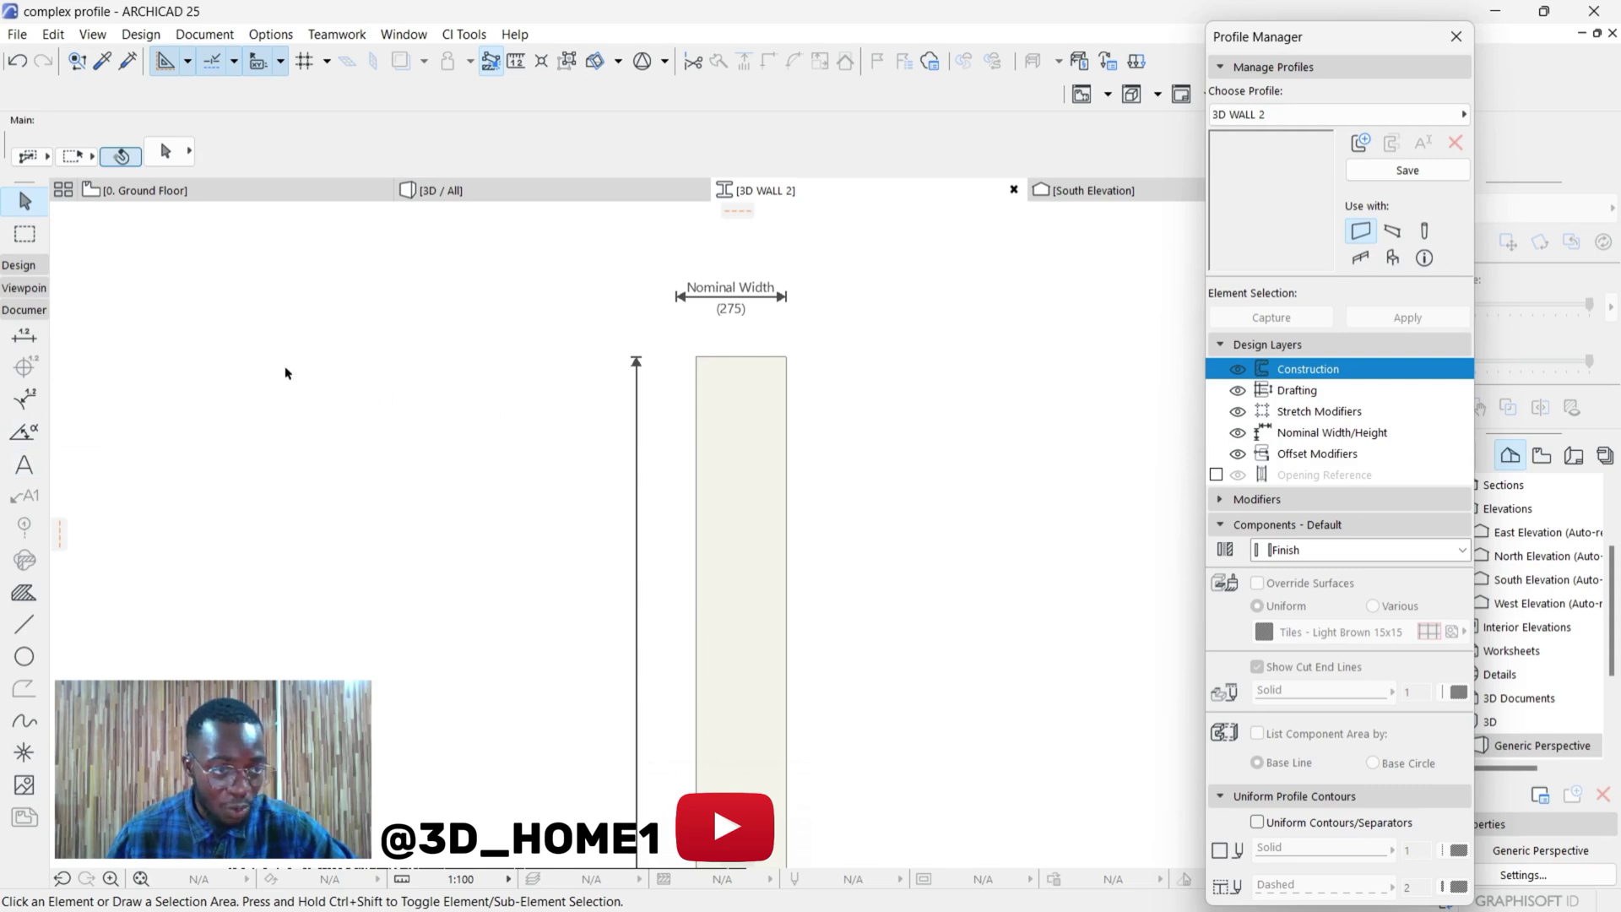
click(24, 593)
scroll(759, 473, up, 2)
scroll(659, 527, down, 3)
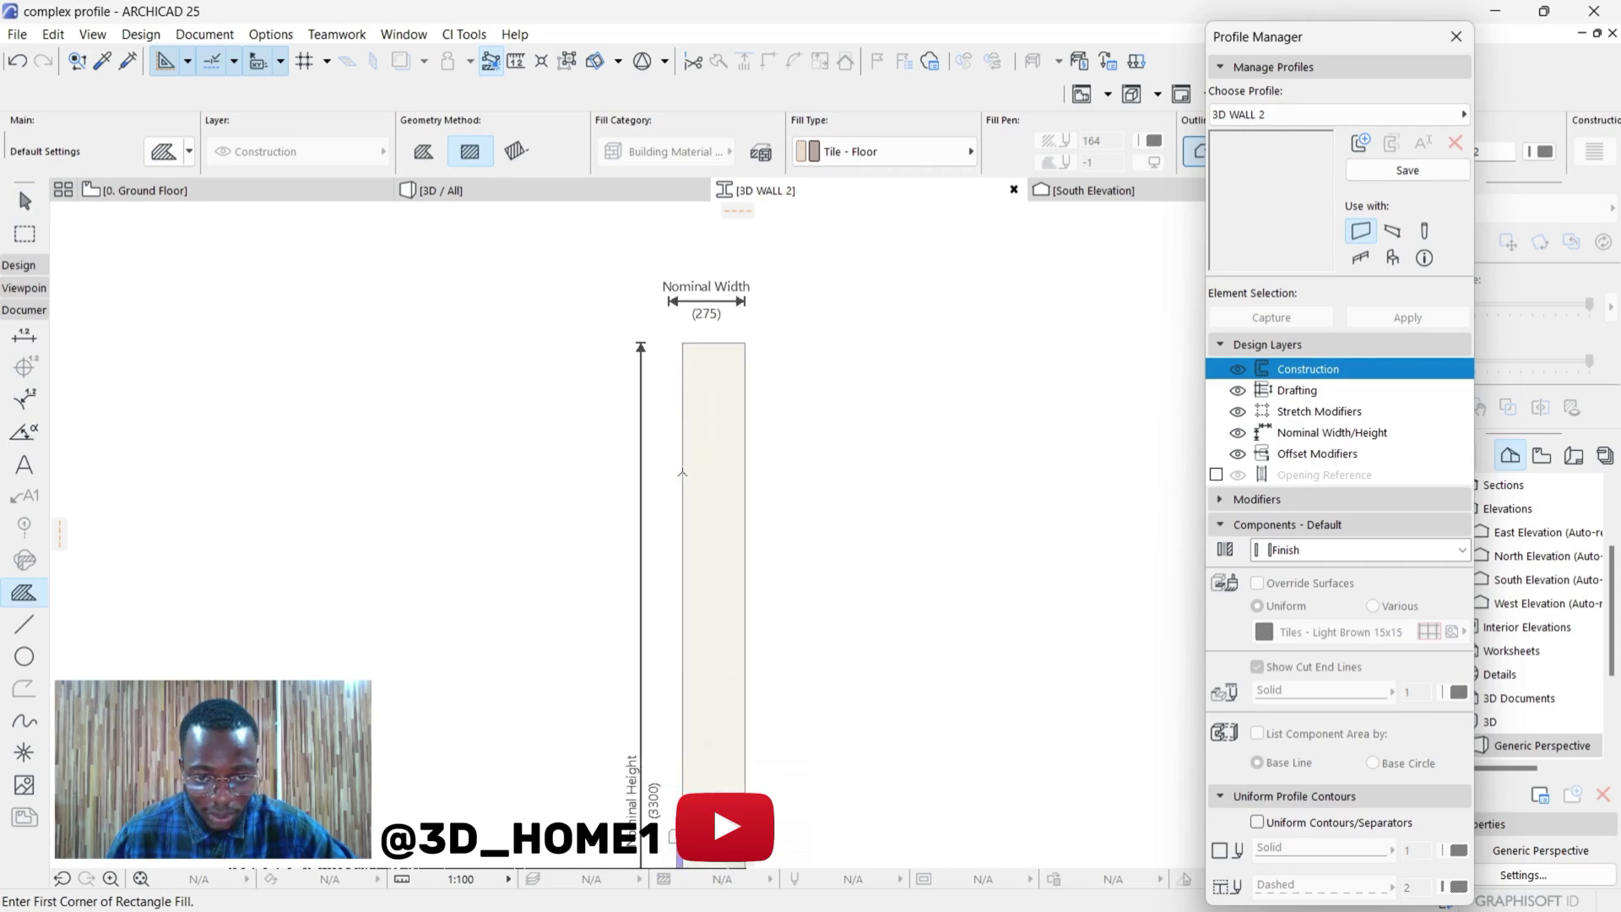
click(682, 473)
scroll(672, 458, up, 1)
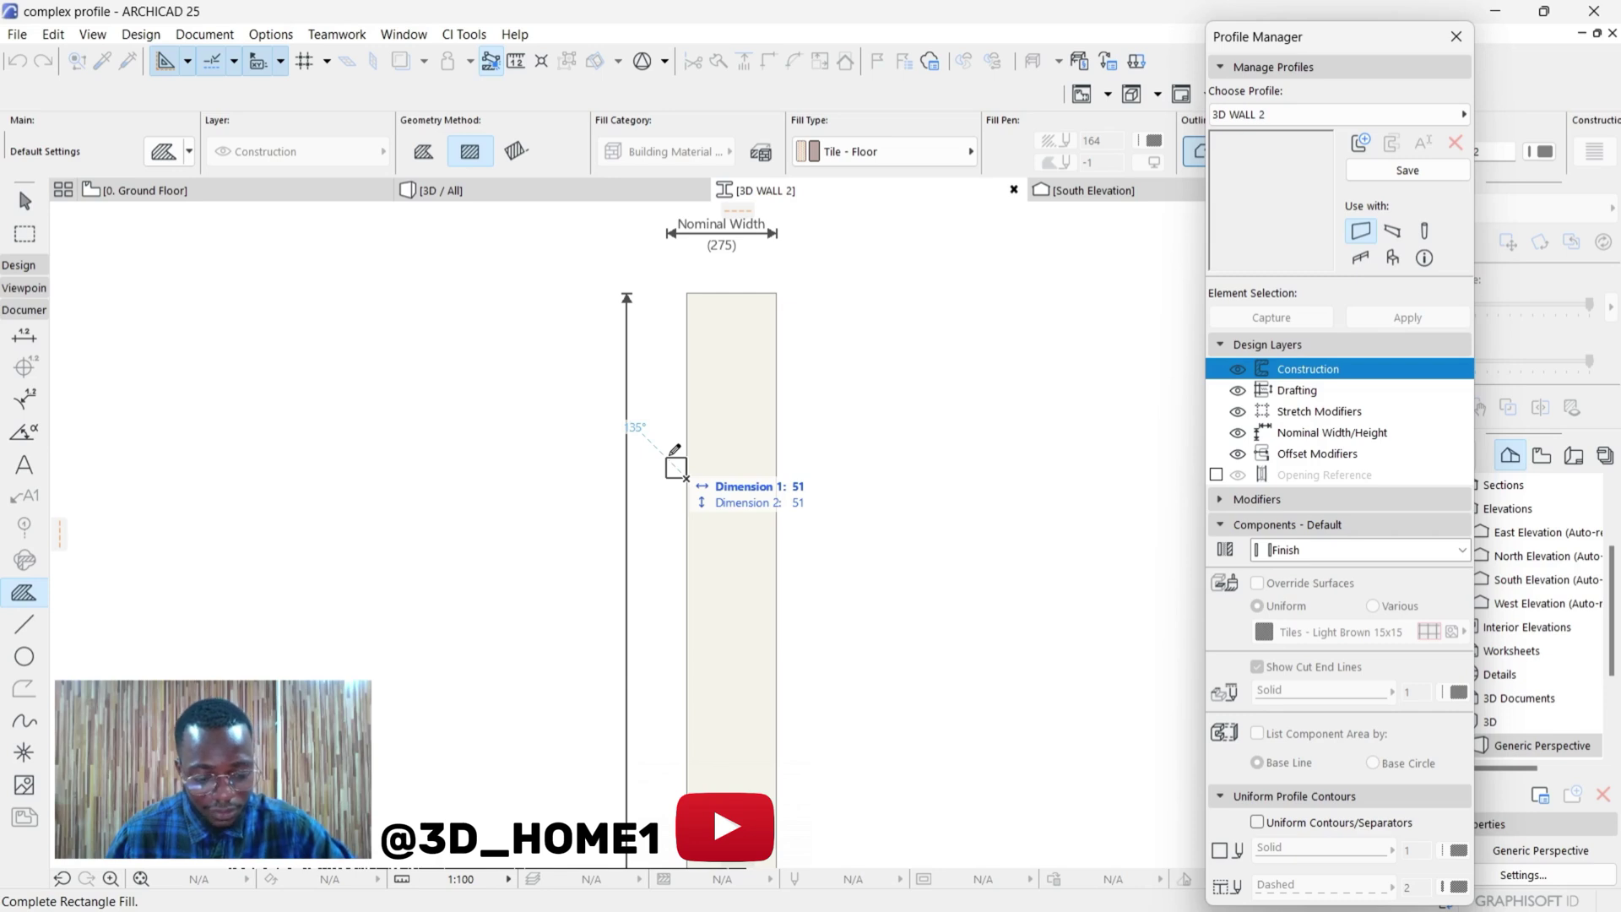
text(50)
key(Tab)
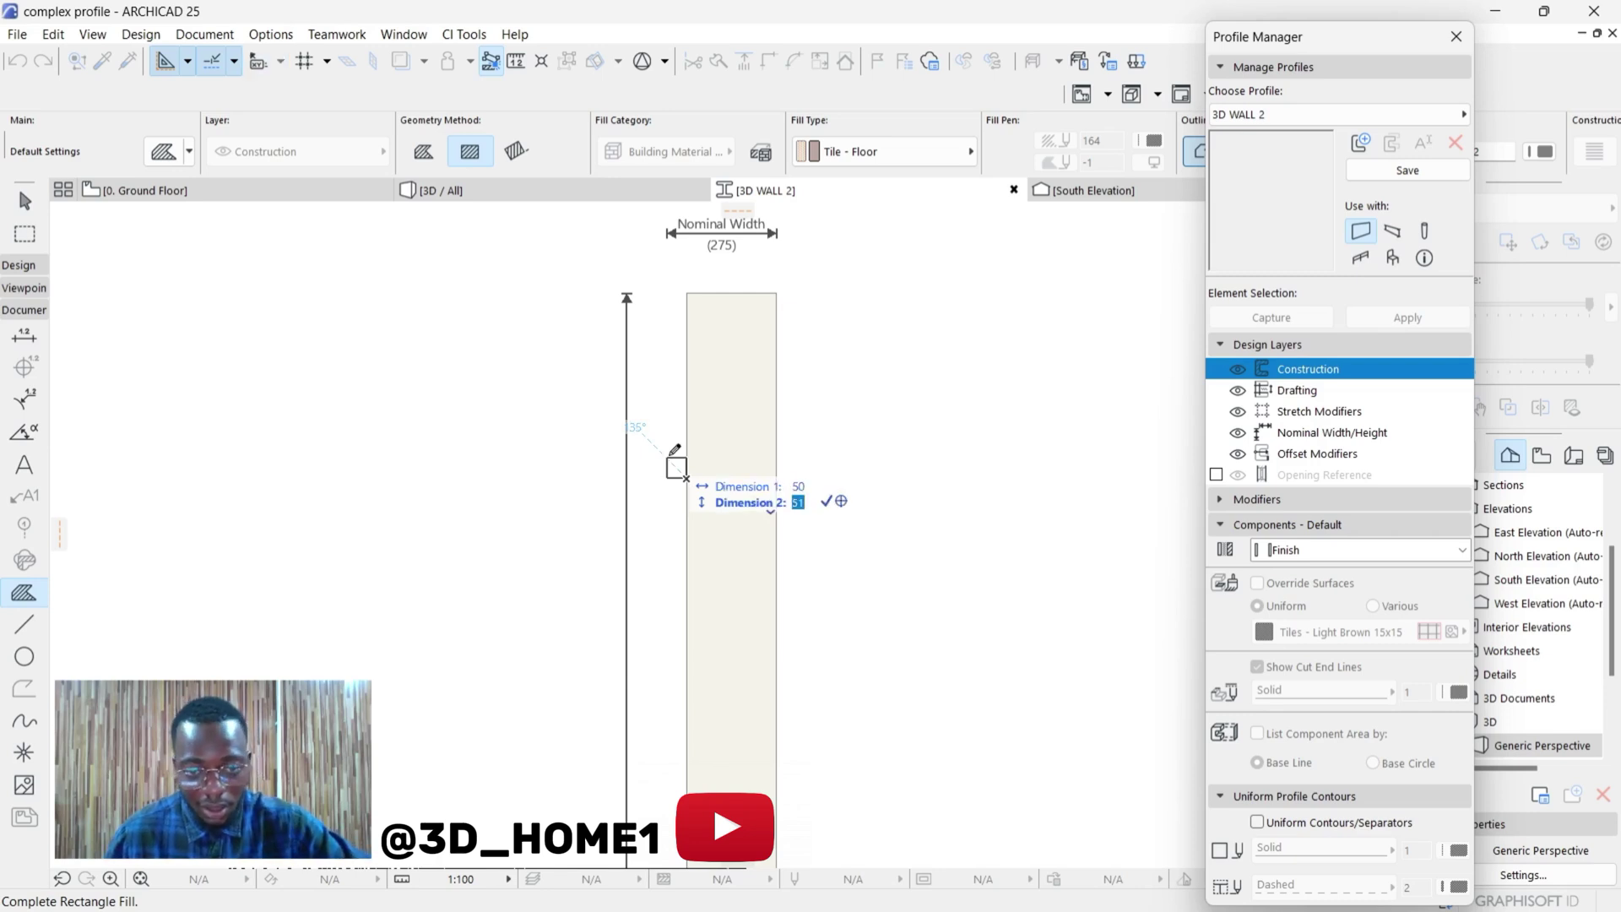
text(50)
key(Return)
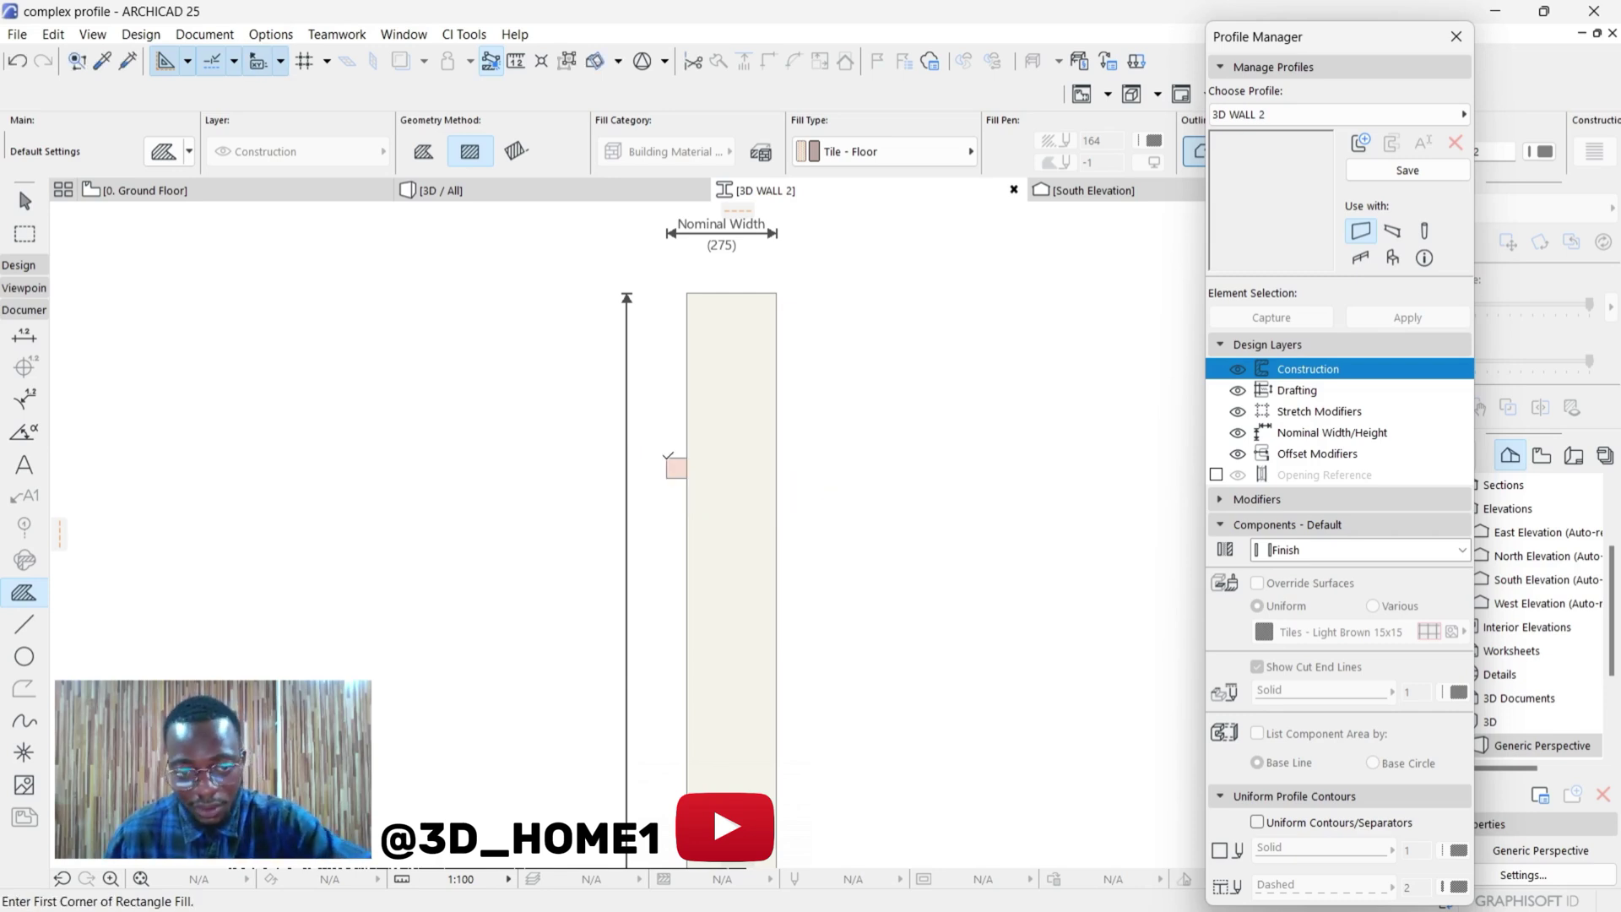
- Change the new upper square's fill to GENERIC - INTERNAL FILLER and clear the selection
scroll(675, 469, up, 3)
key(Escape)
click(702, 498)
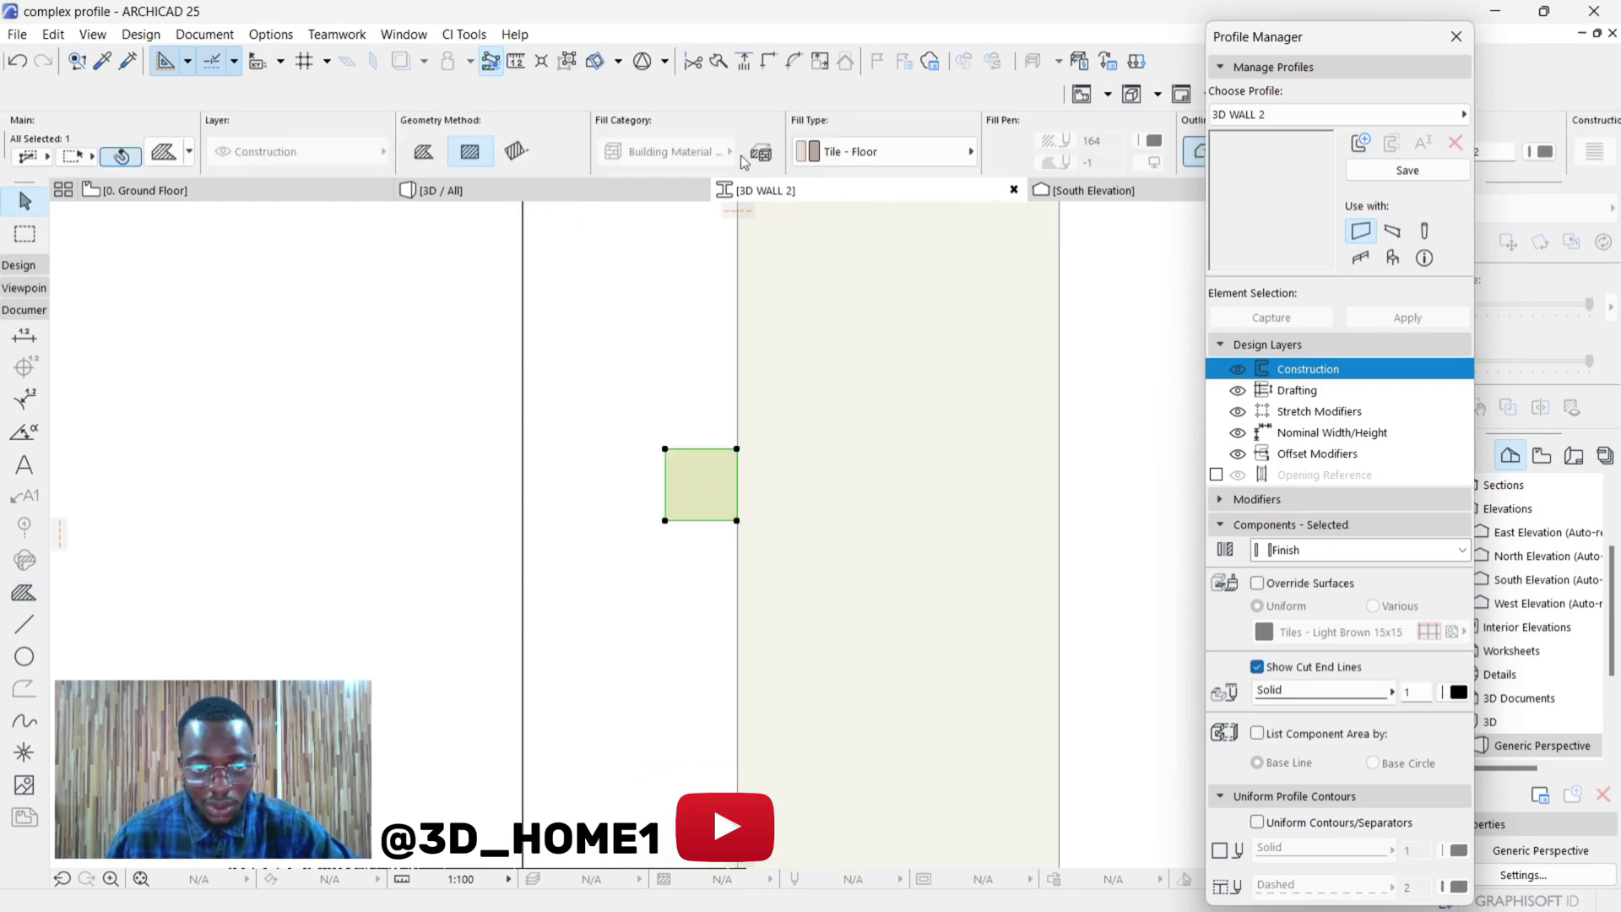
click(883, 151)
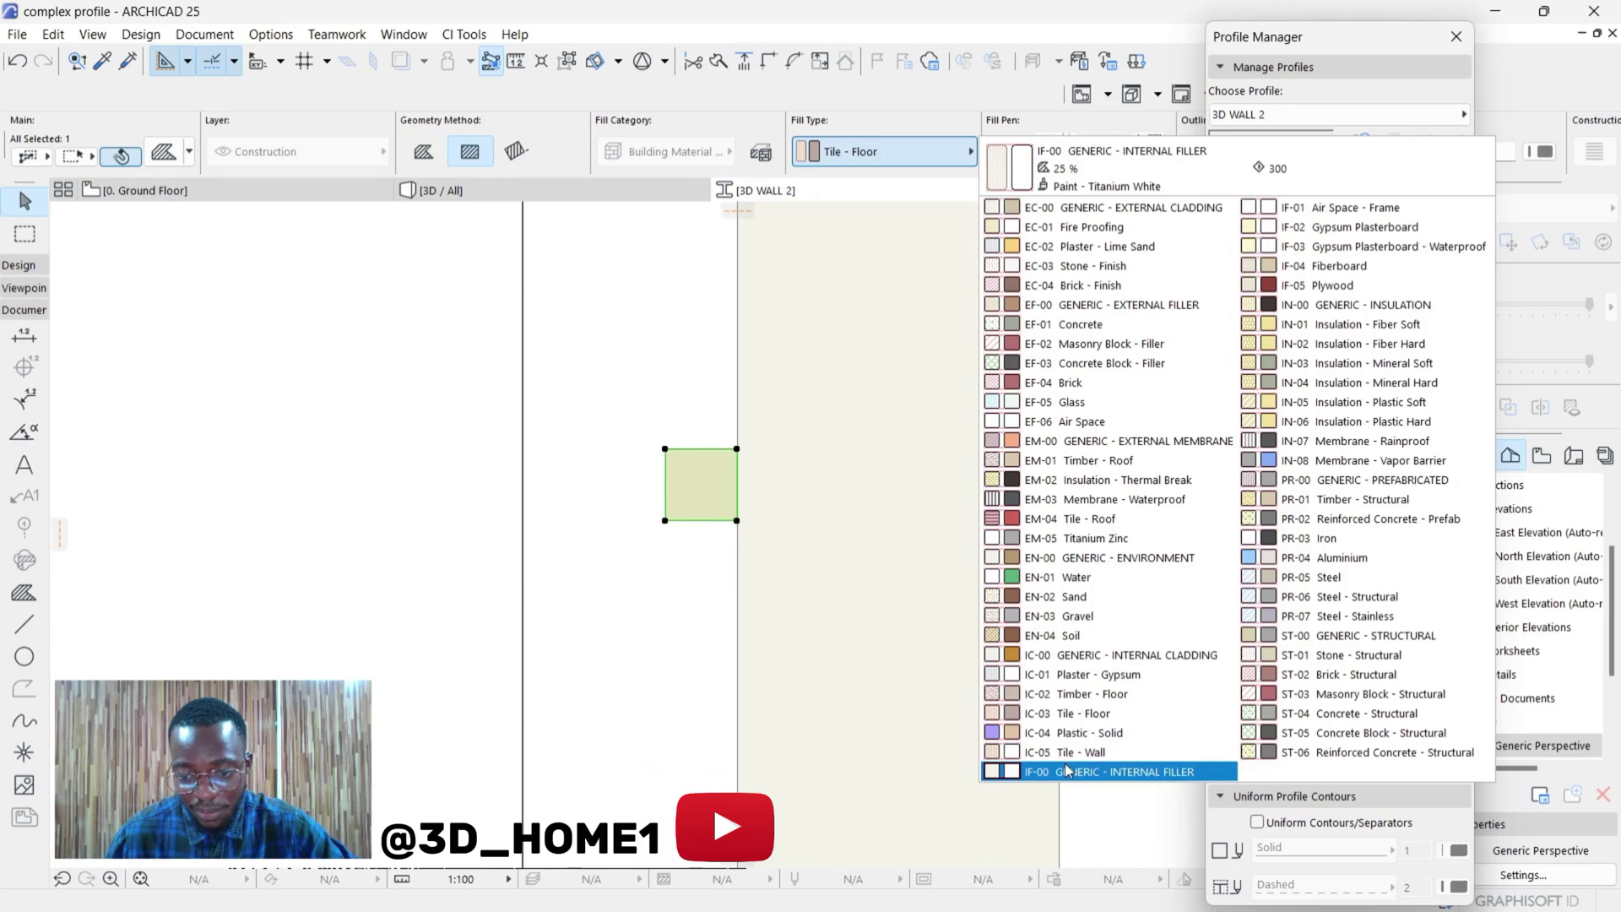
click(1066, 771)
click(667, 608)
- Draw a rectangular fill 20 wide and 400 high from the upper square's upper inner corner, rising along the wall's outer face
scroll(666, 617, down, 2)
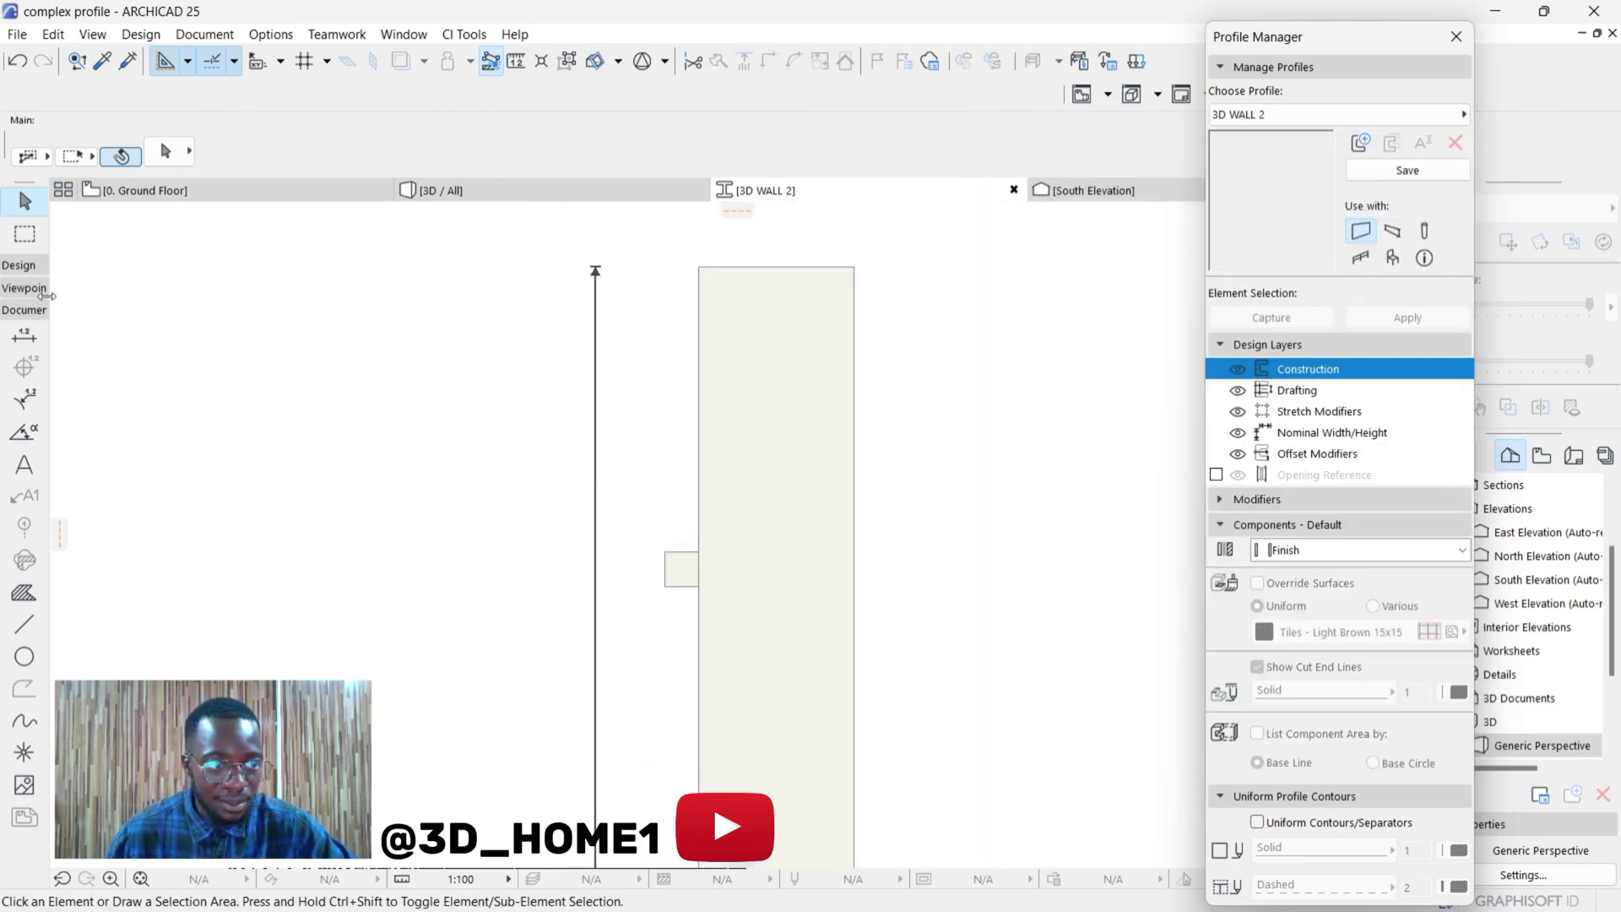
click(24, 592)
scroll(658, 550, up, 2)
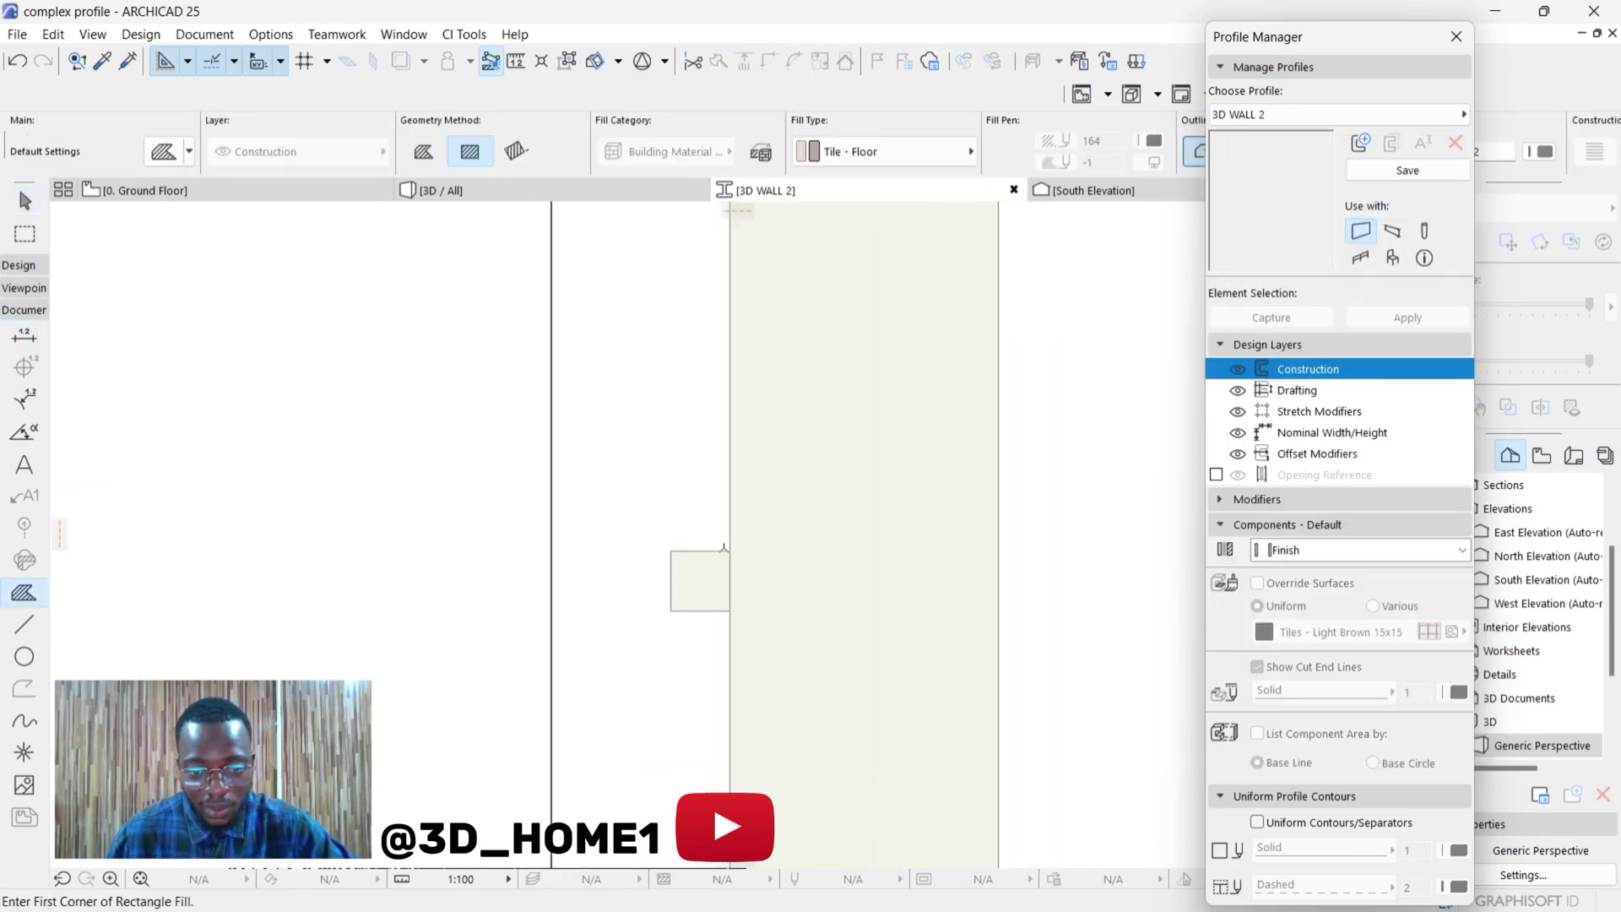
click(731, 549)
scroll(733, 486, down, 2)
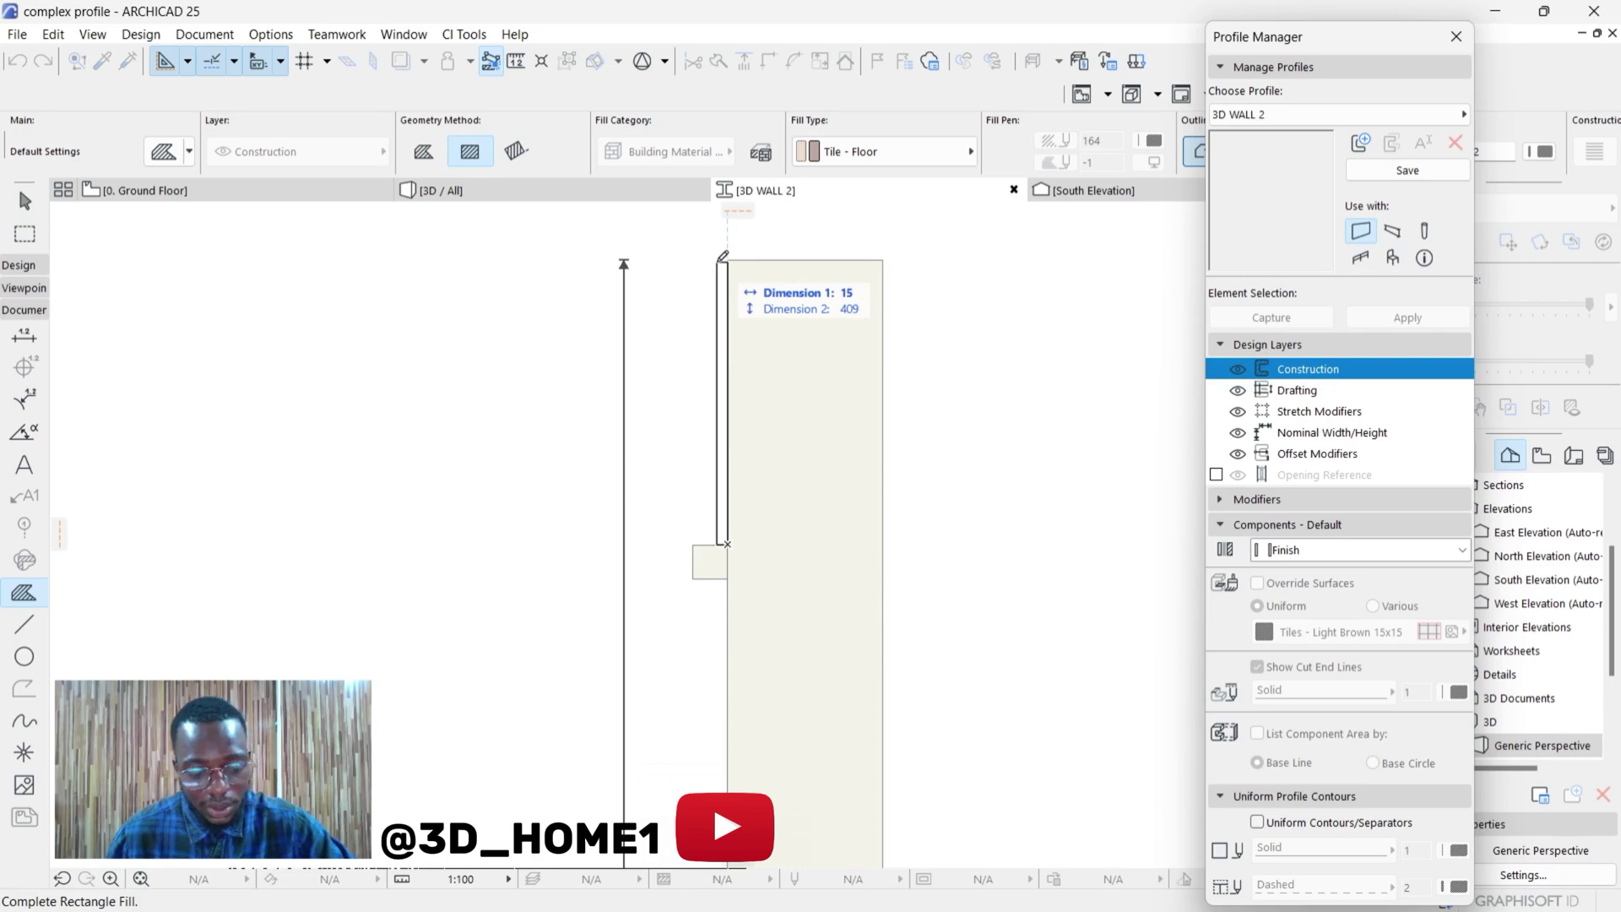
text(20)
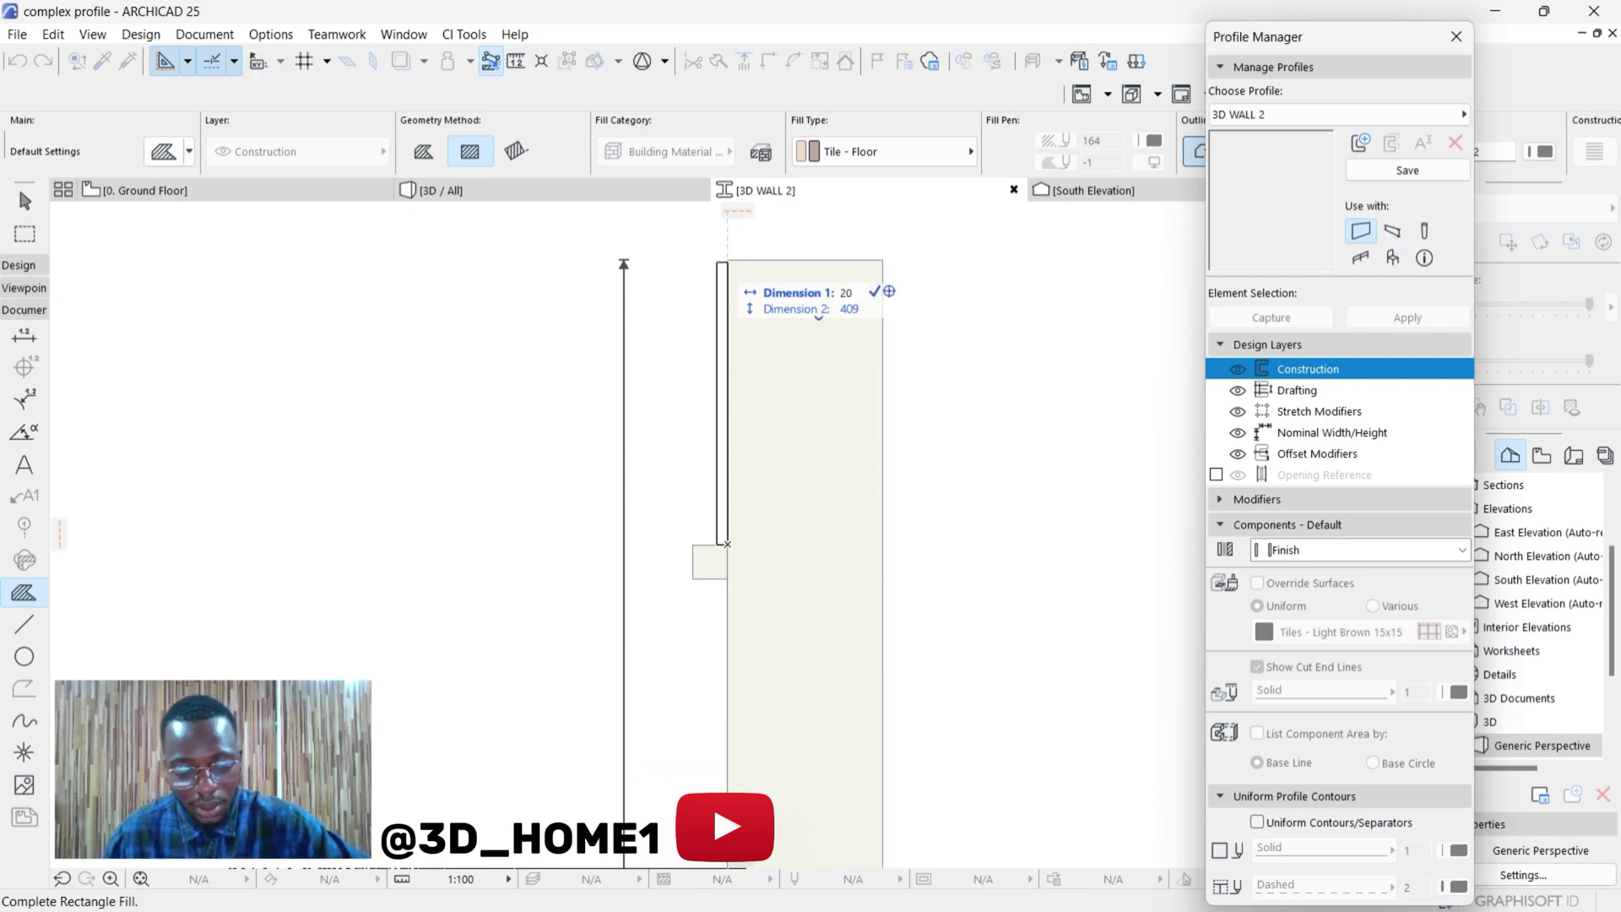
key(Tab)
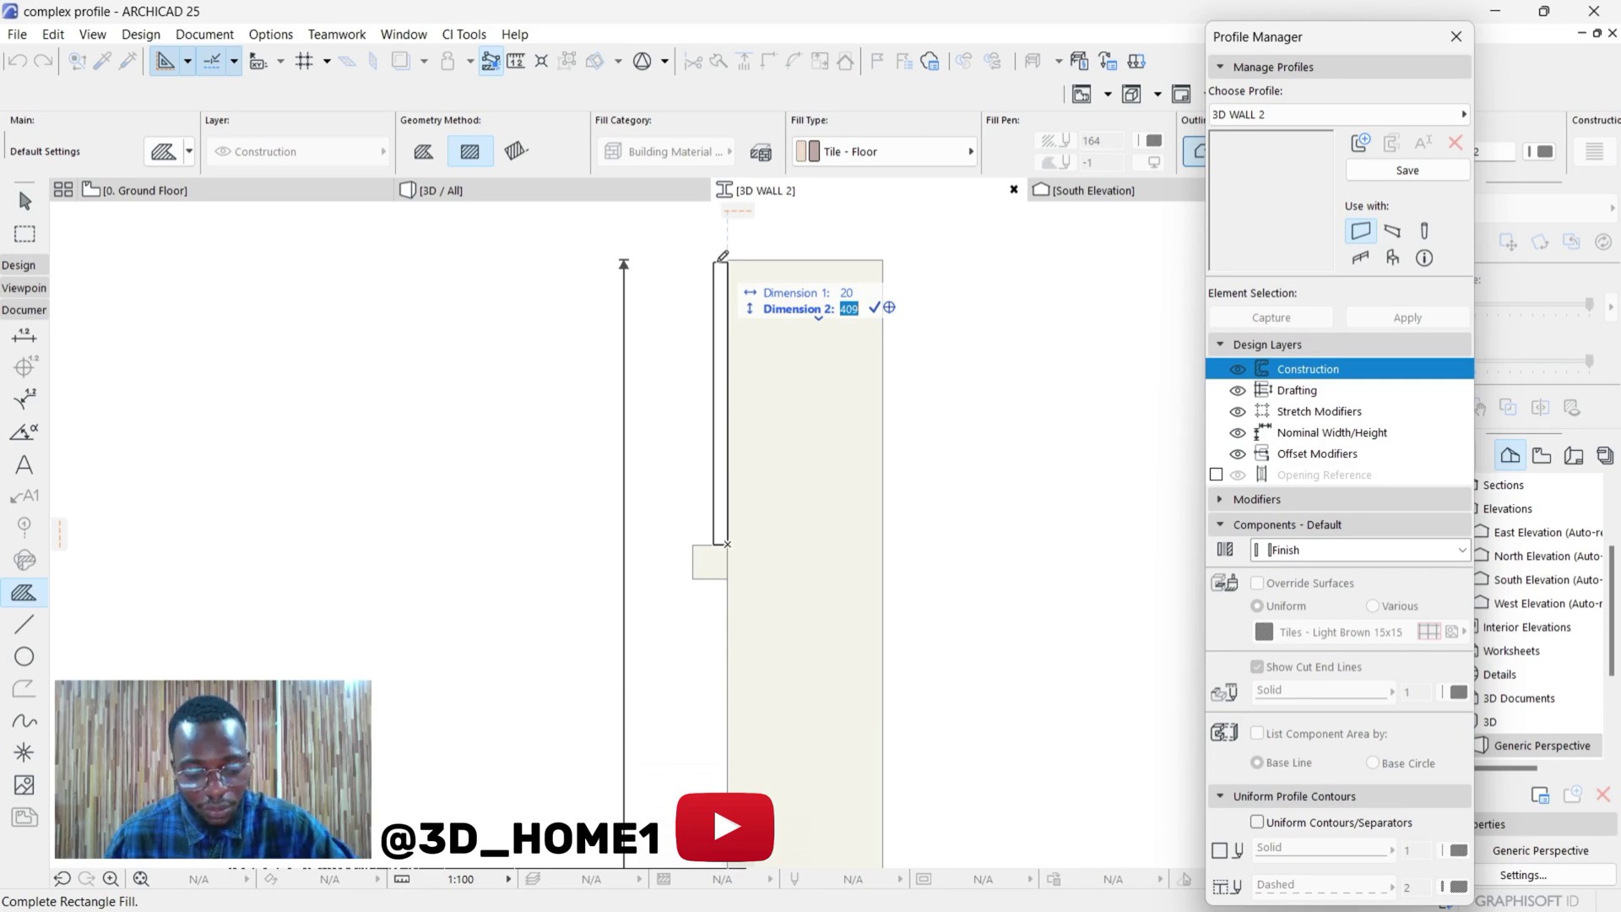
text(400)
key(Return)
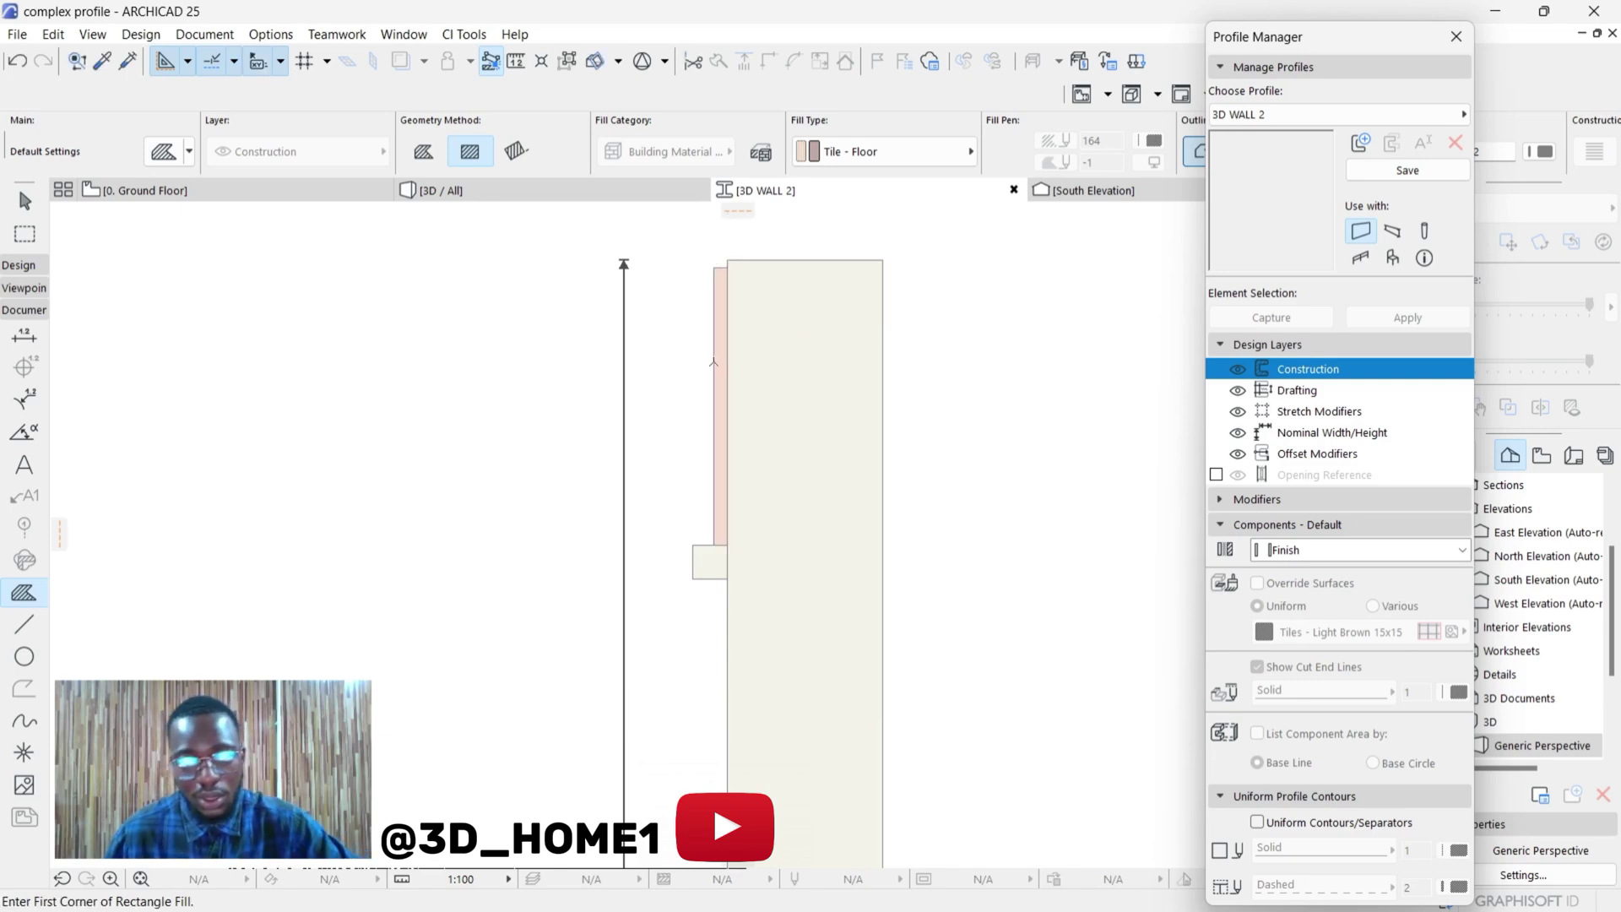
- Change the fill of the 20 by 400 parapet strip to Brick - Finish
key(Escape)
click(720, 326)
click(828, 155)
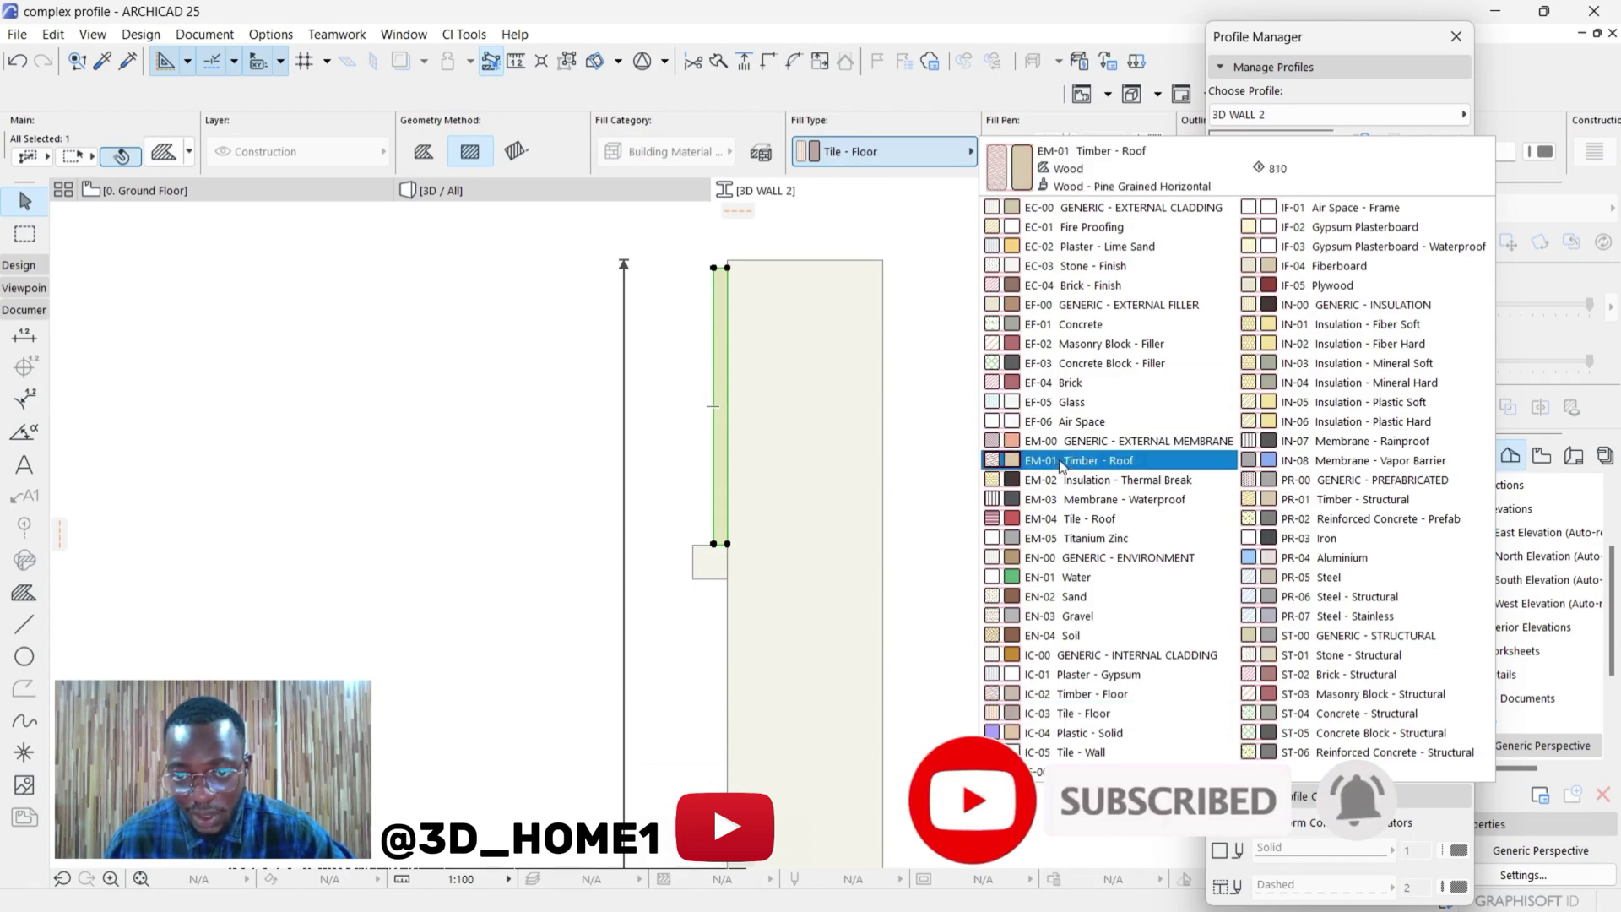
click(1089, 286)
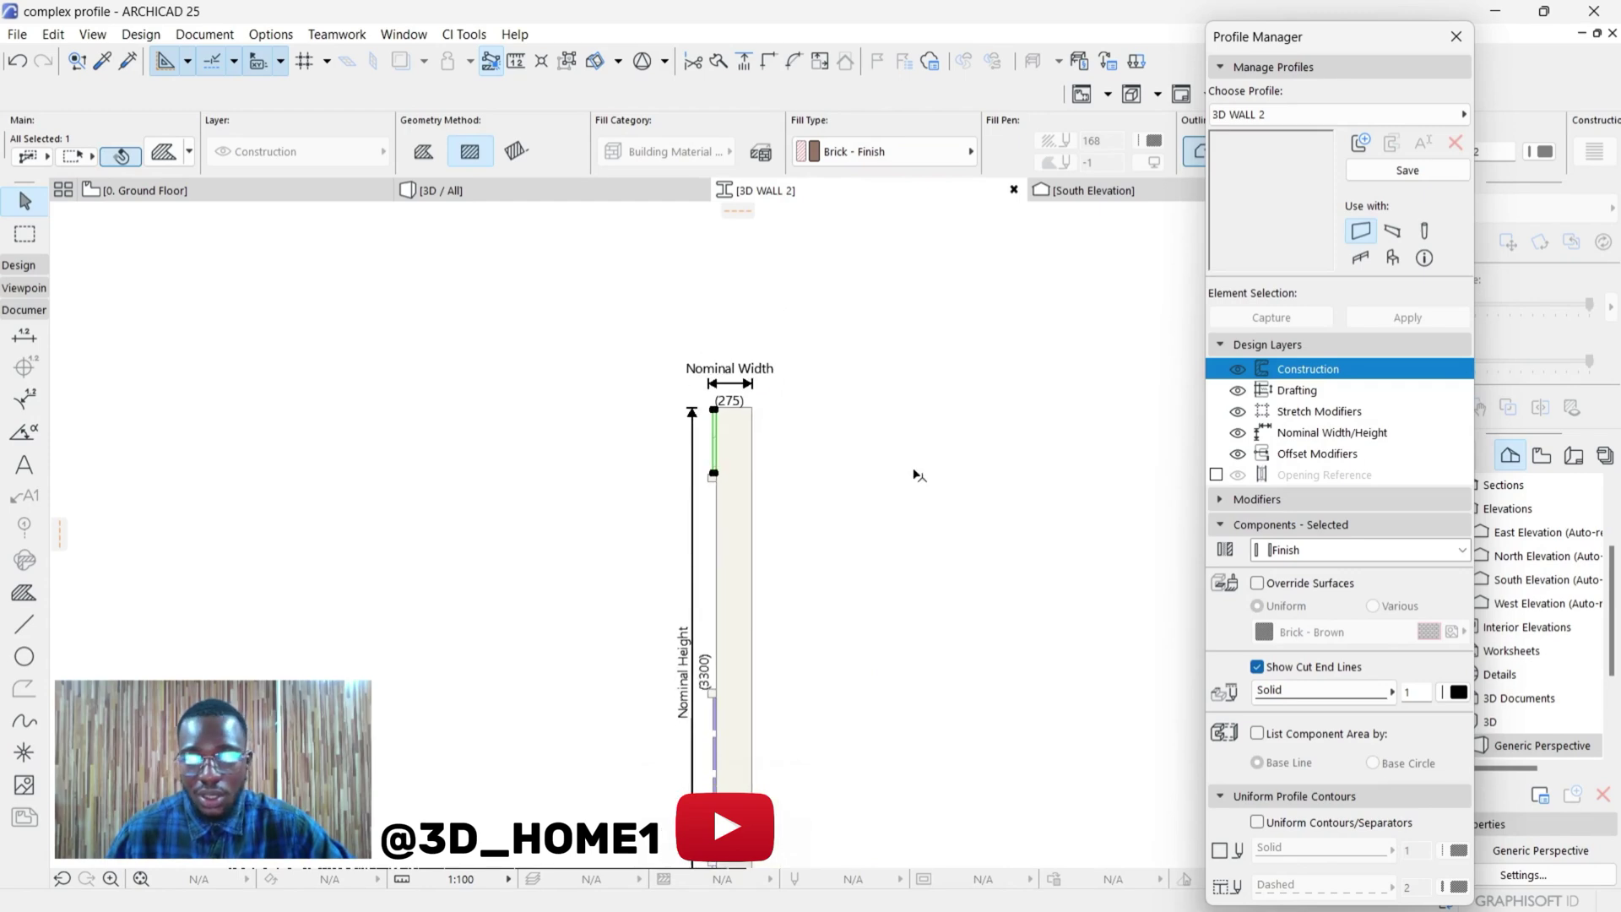
- Save the finished 3D WALL 2 profile and close the Profile Manager
scroll(914, 474, down, 5)
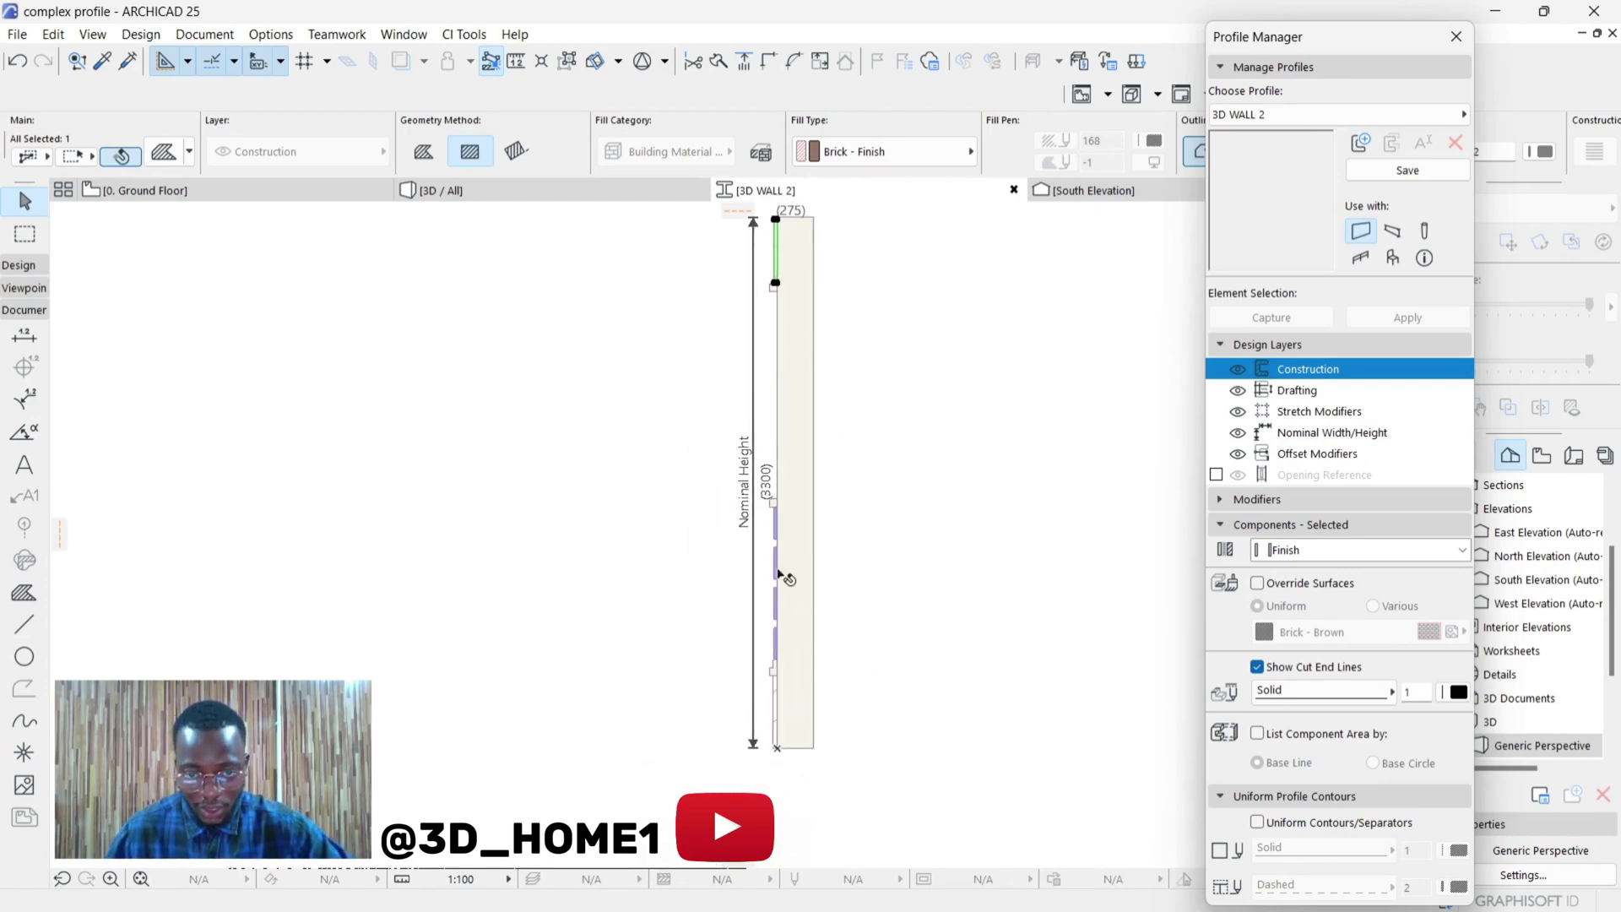
click(1409, 172)
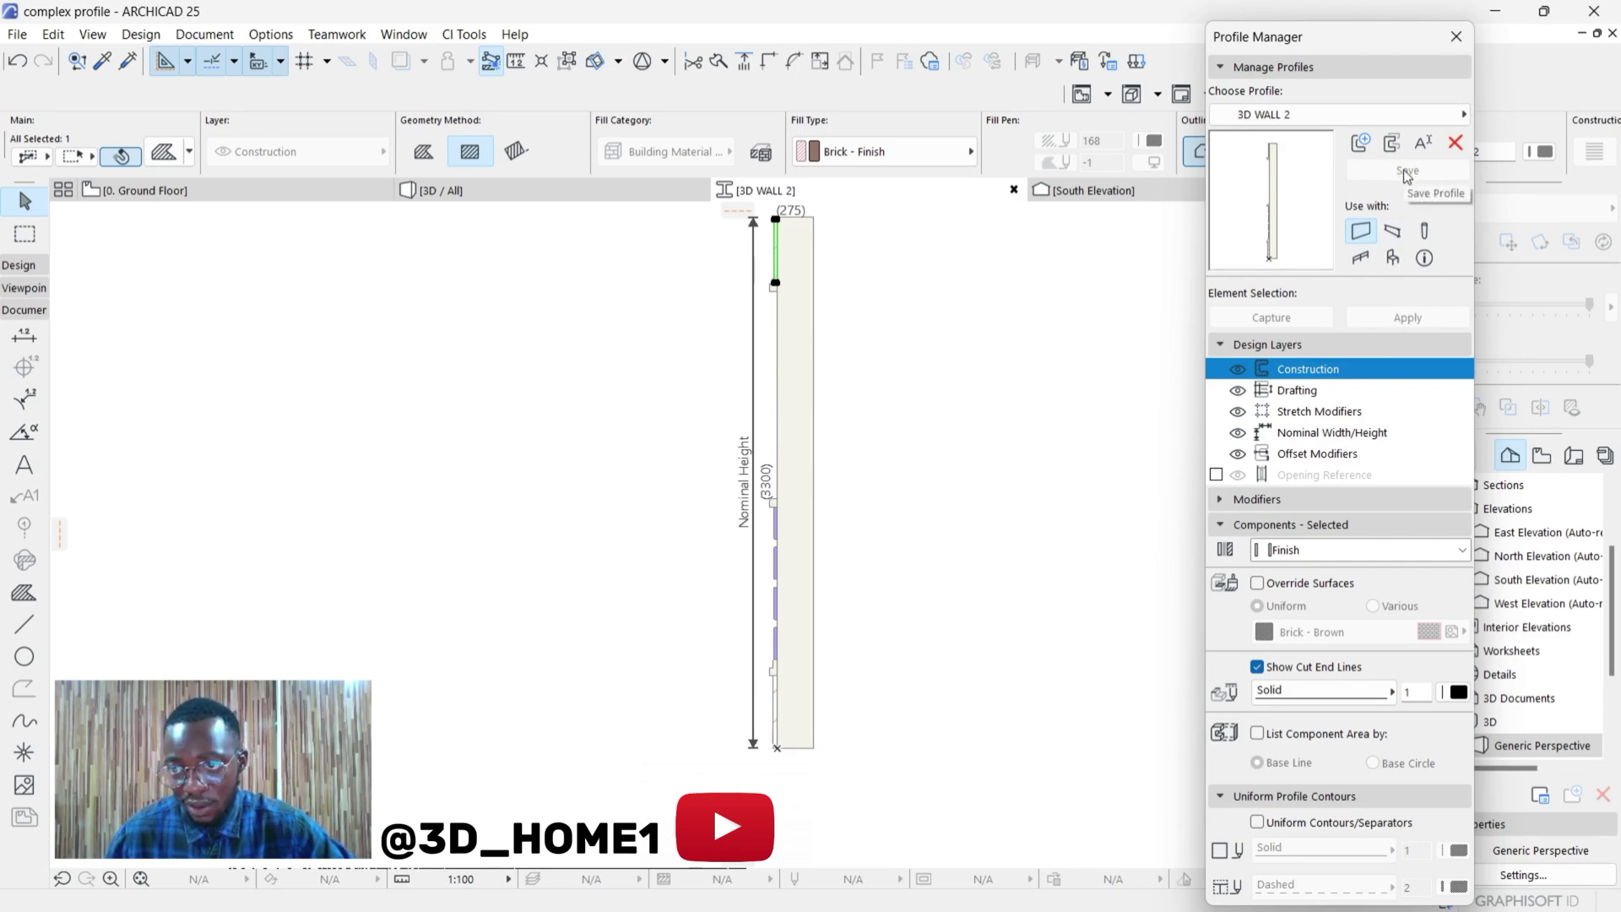
click(1456, 36)
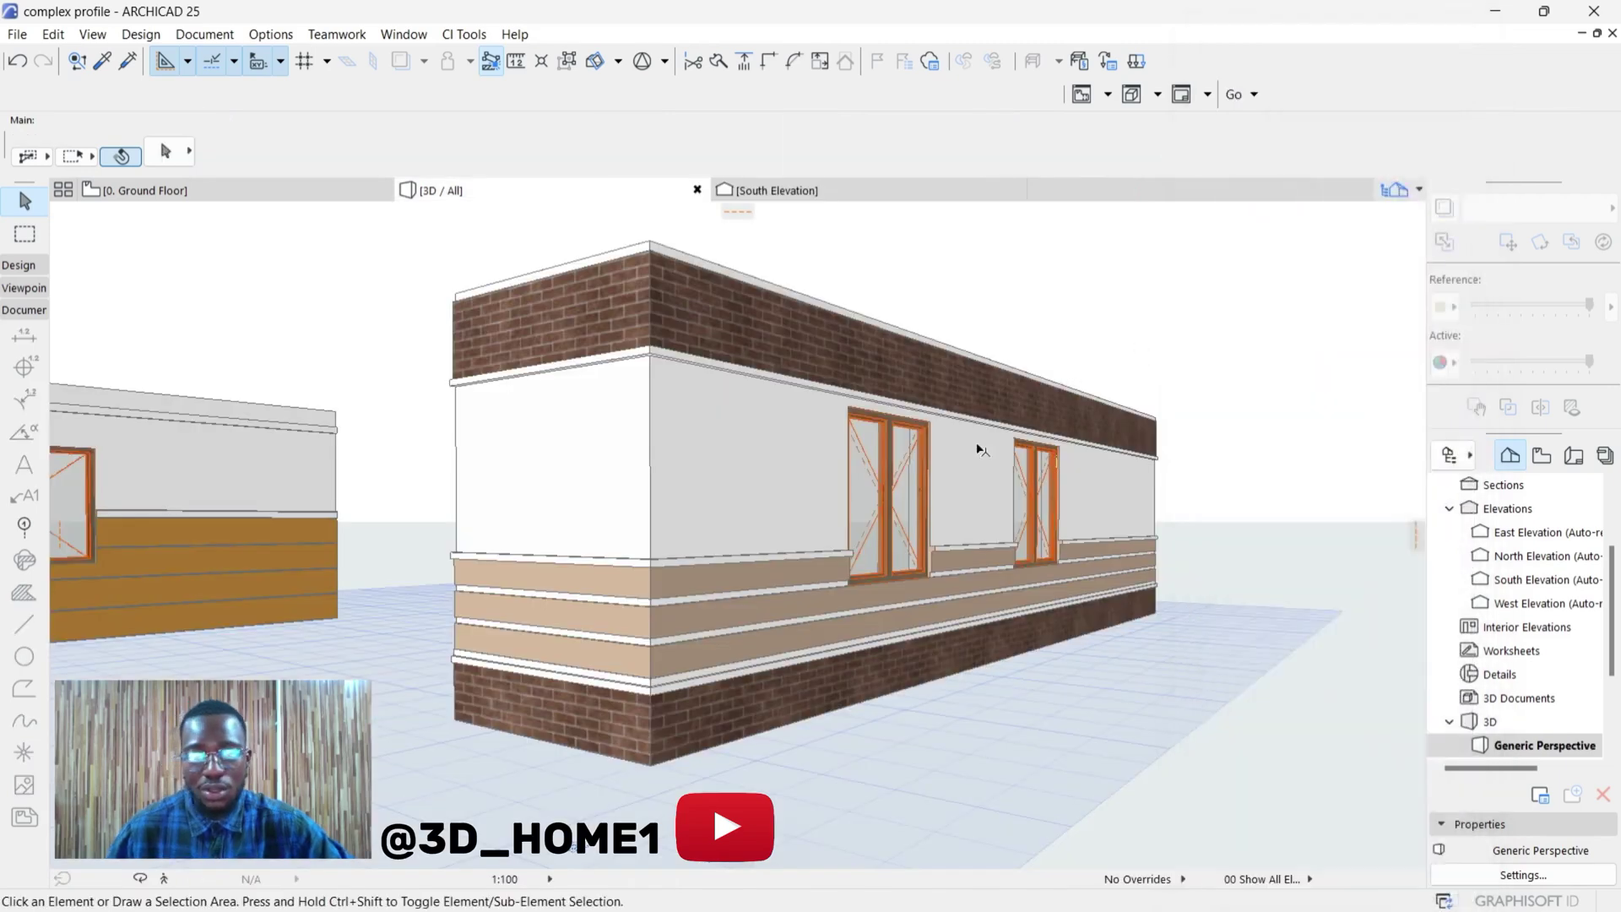
- On the Ground Floor plan, set the Wall tool's default complex profile to 3D WALL 2
scroll(790, 567, down, 3)
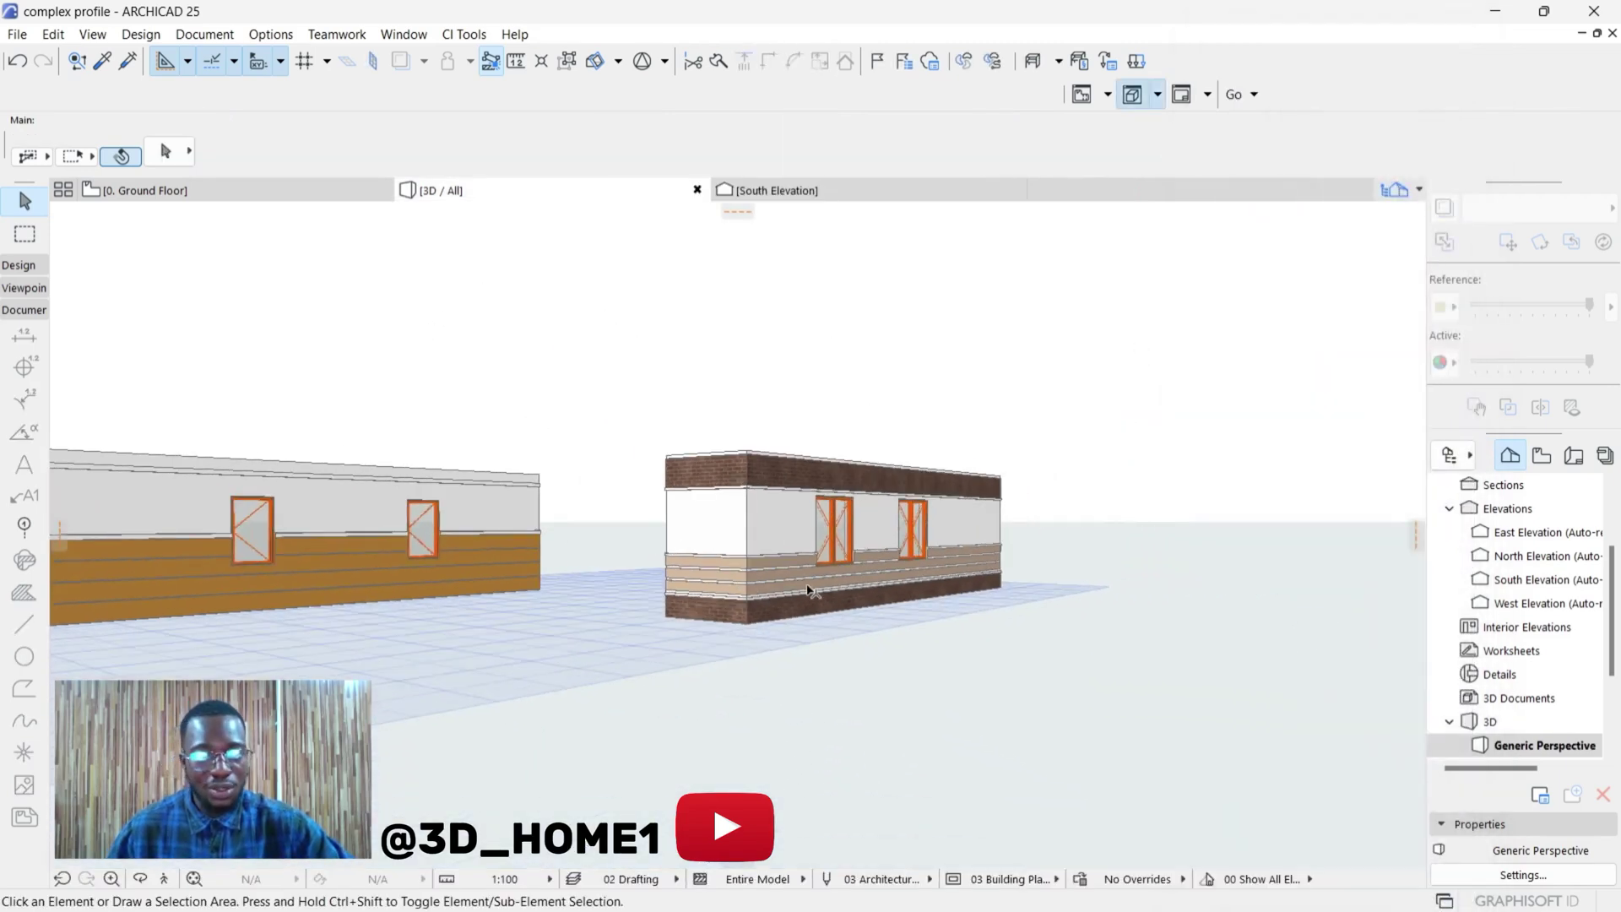
click(247, 192)
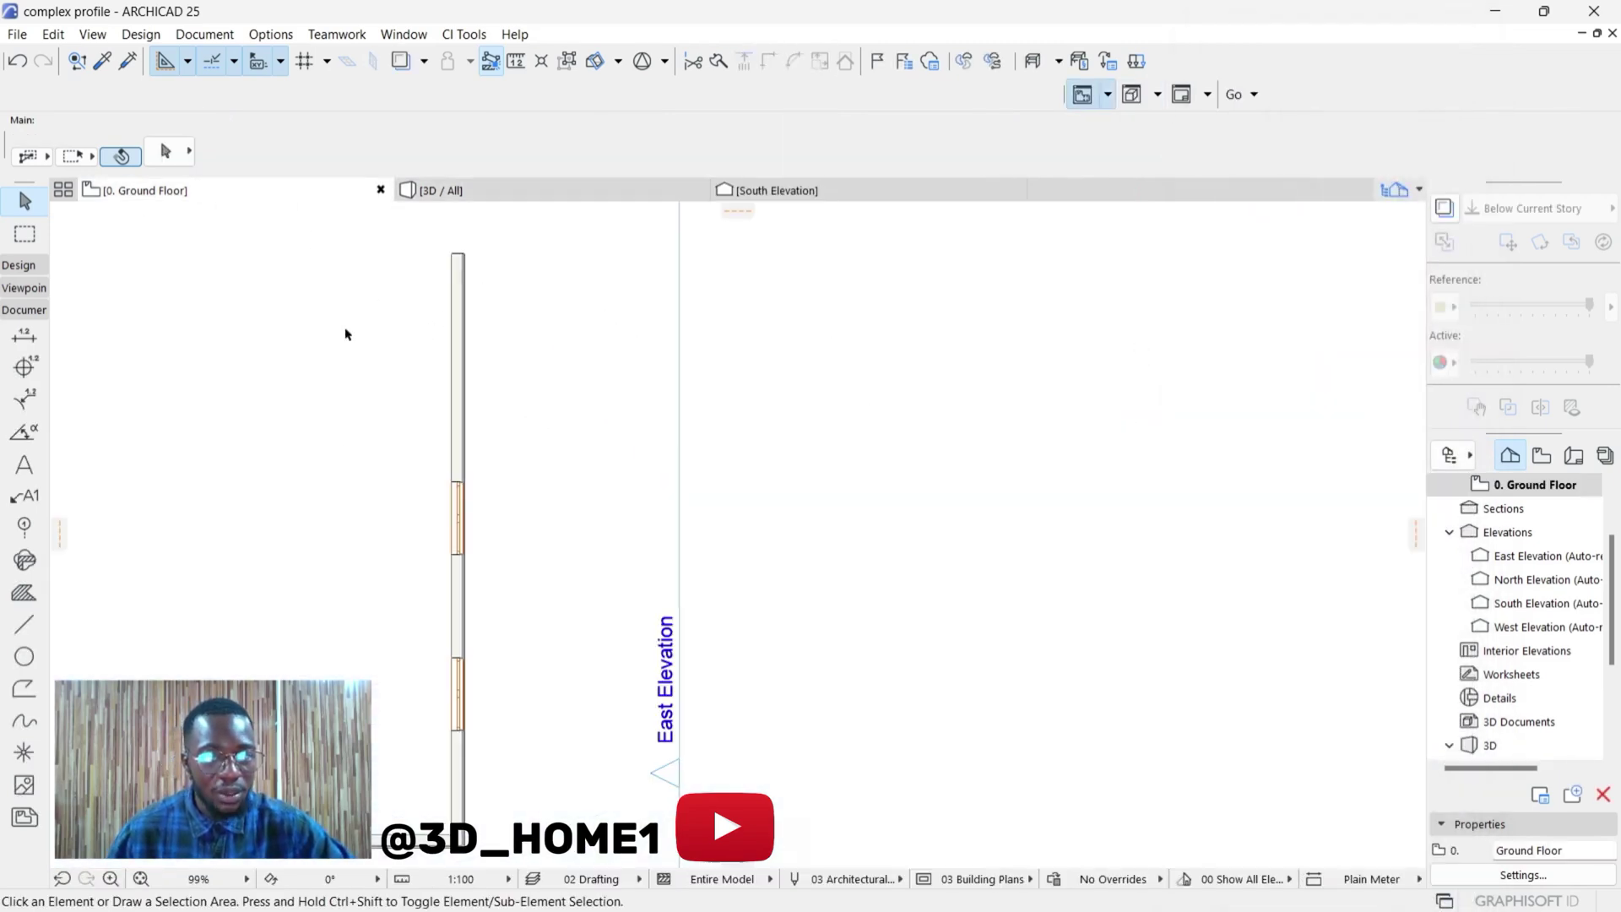
scroll(346, 334, down, 2)
scroll(53, 341, down, 2)
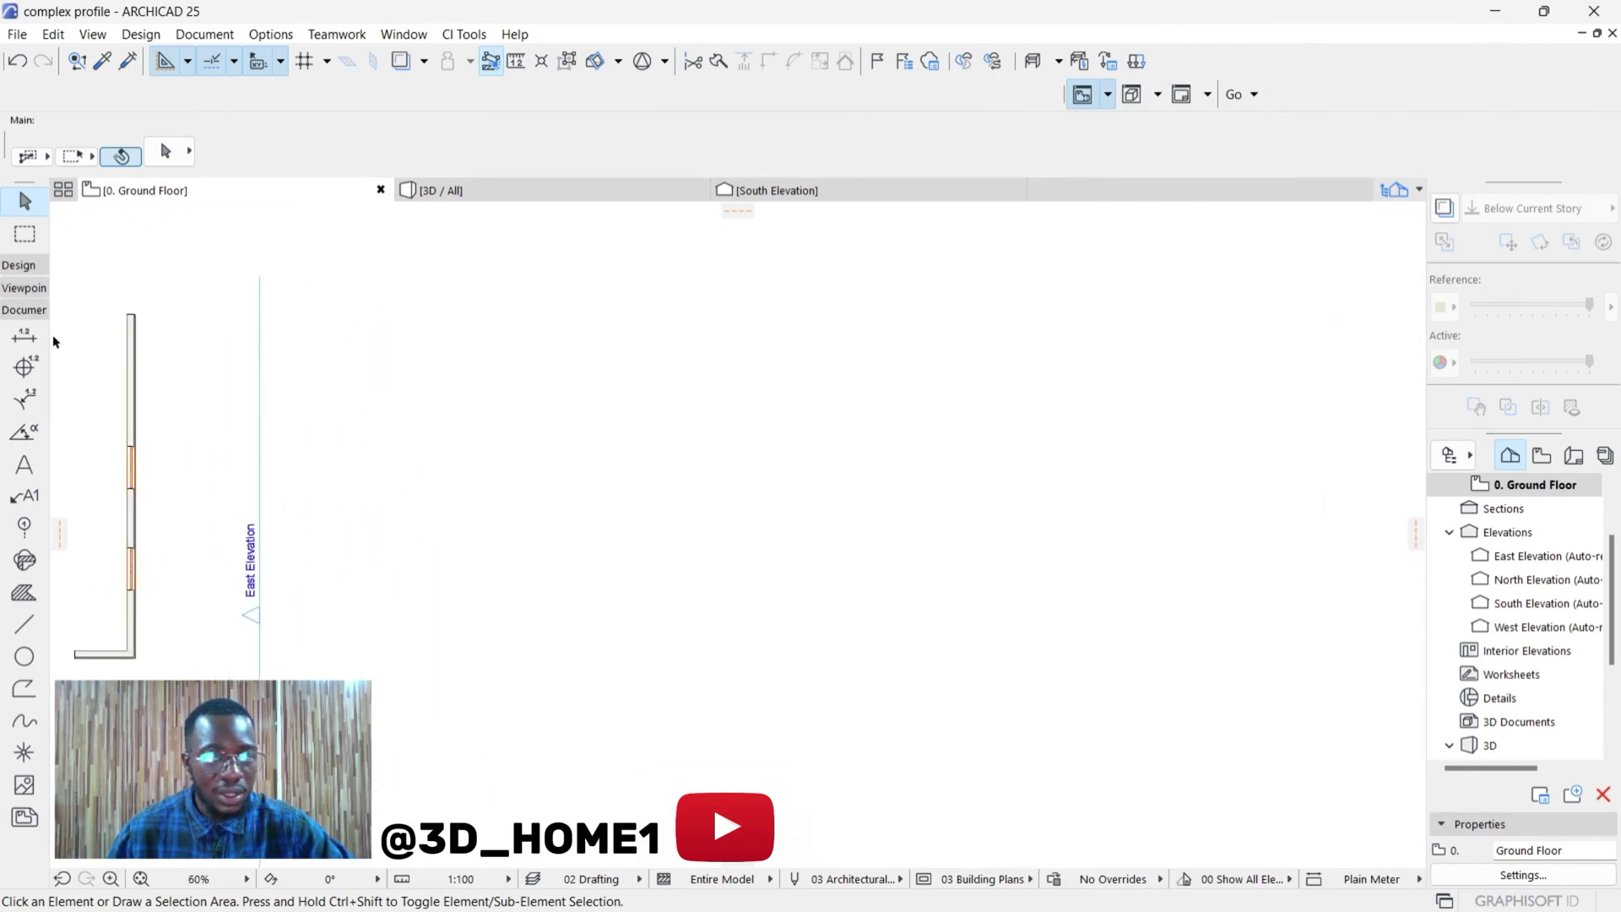
click(16, 265)
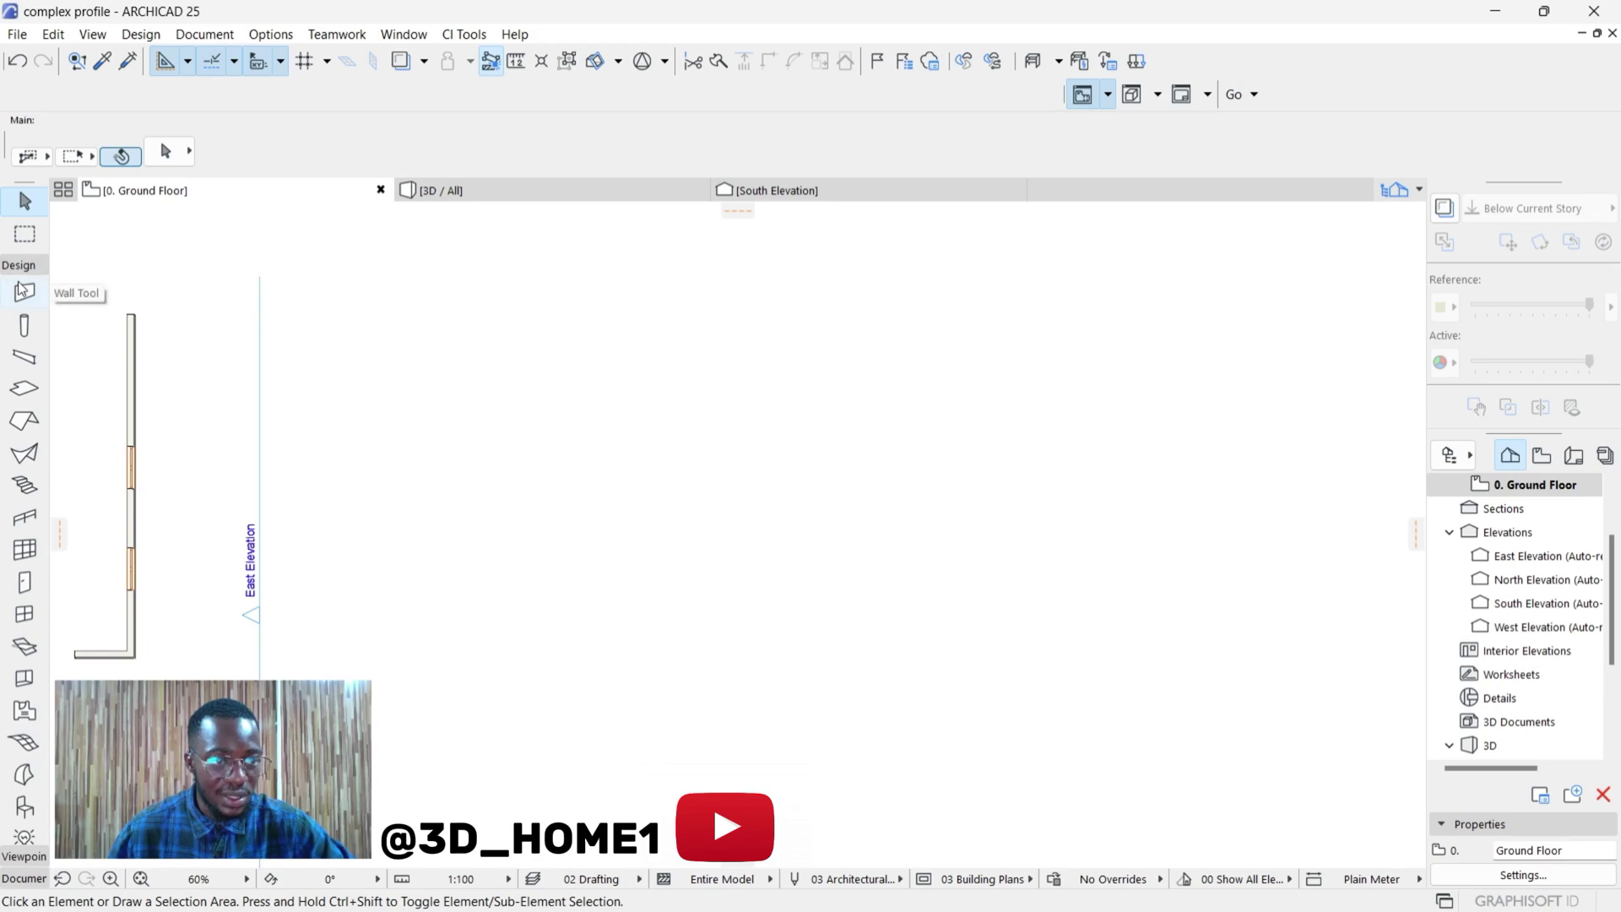
click(23, 292)
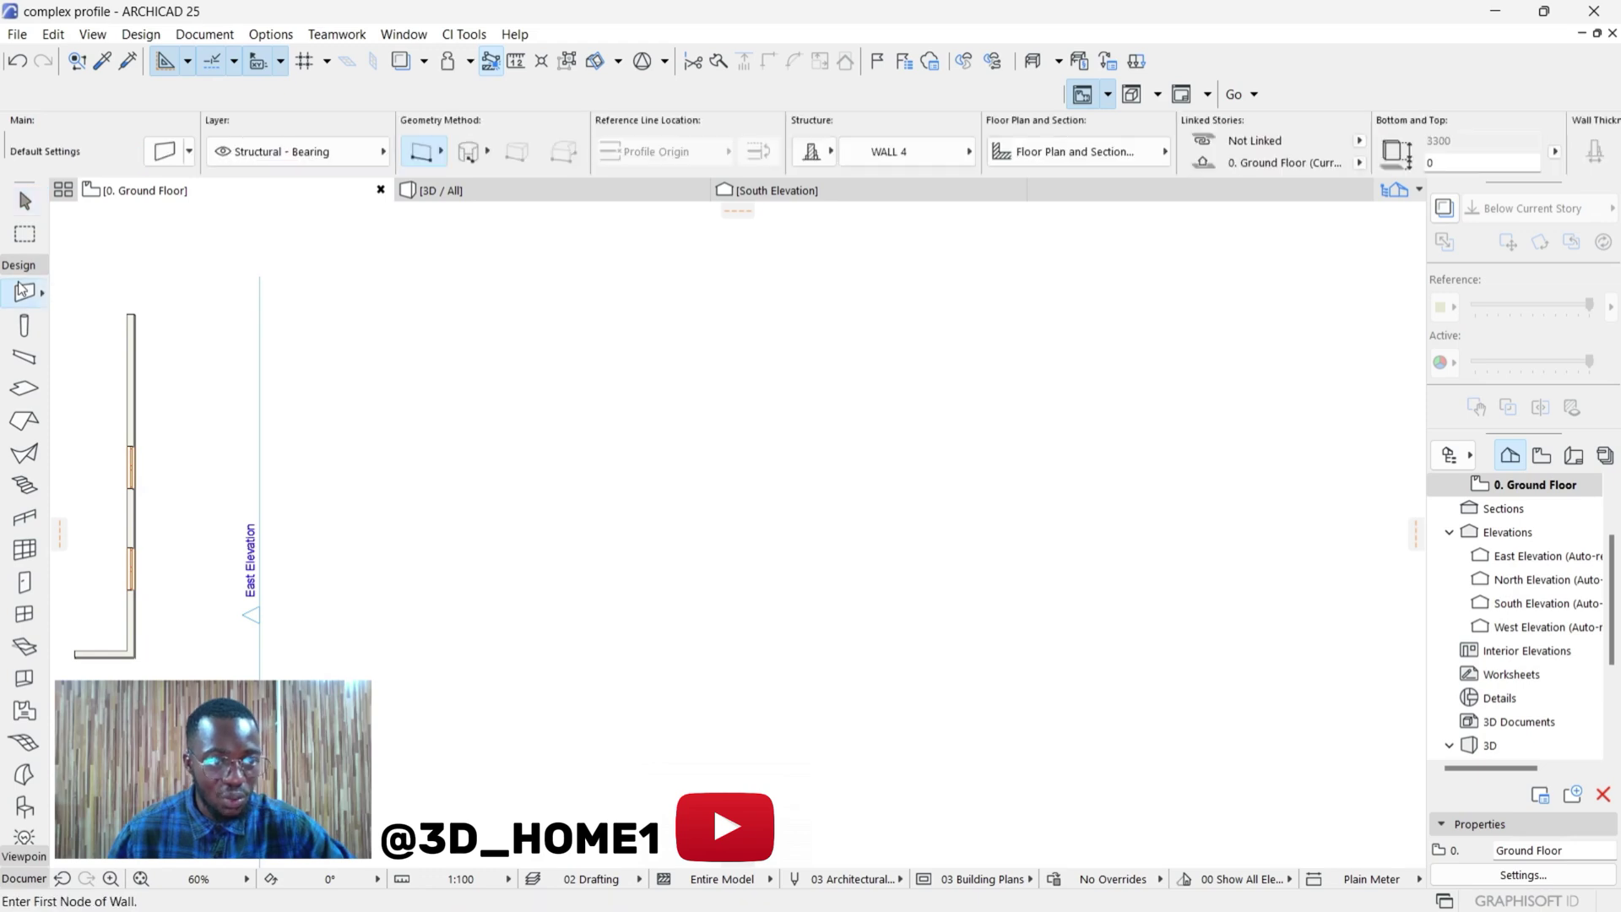
click(165, 152)
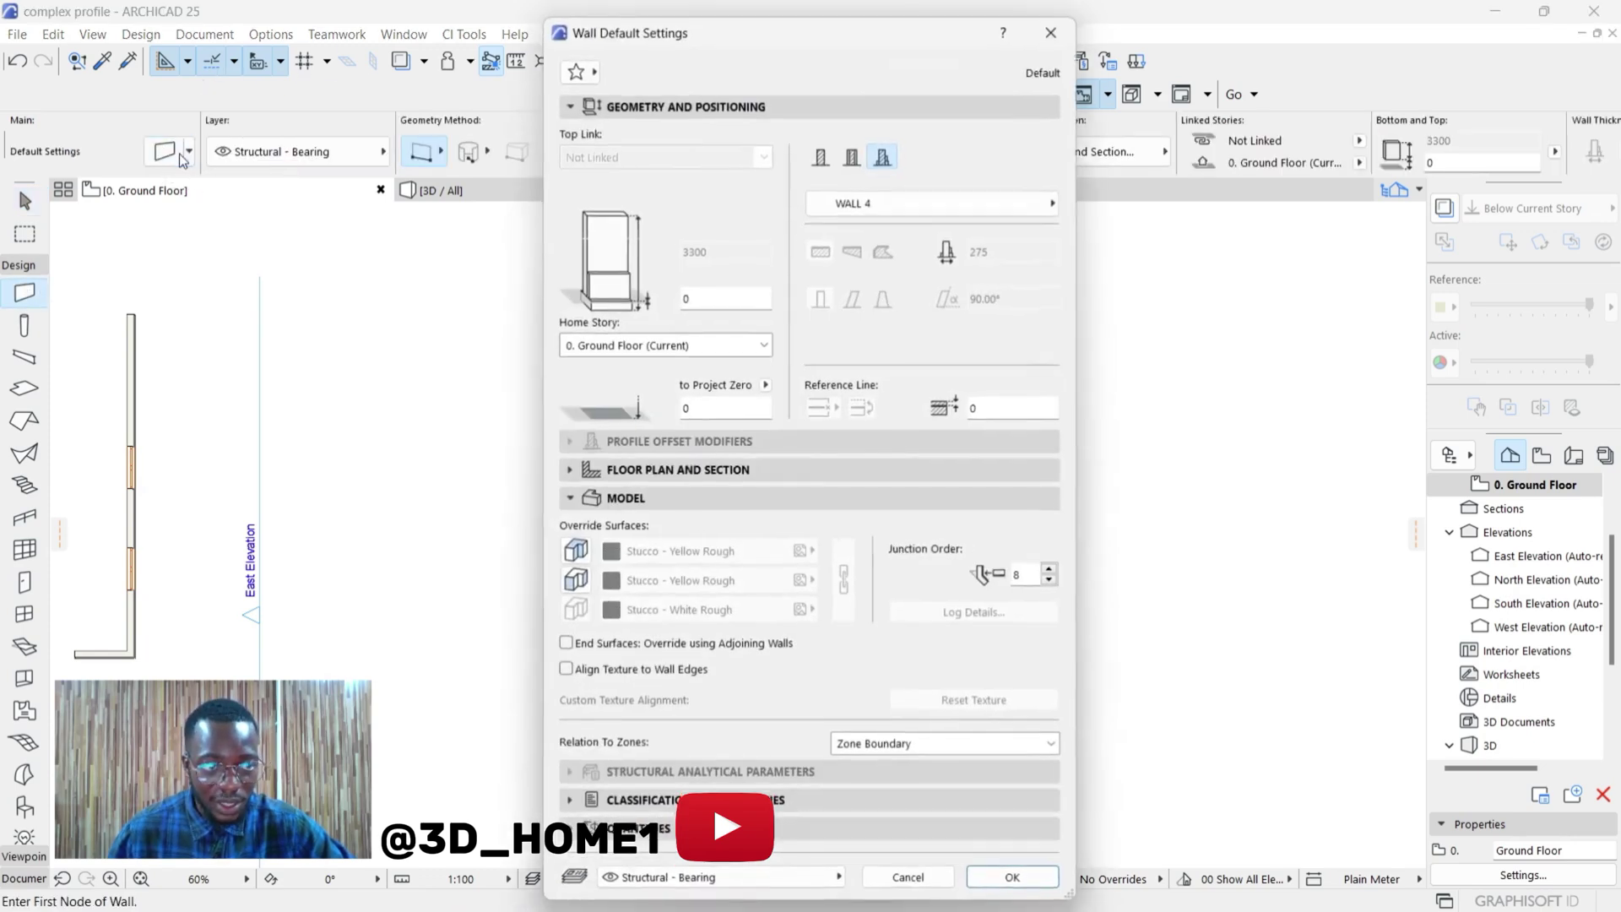
click(832, 199)
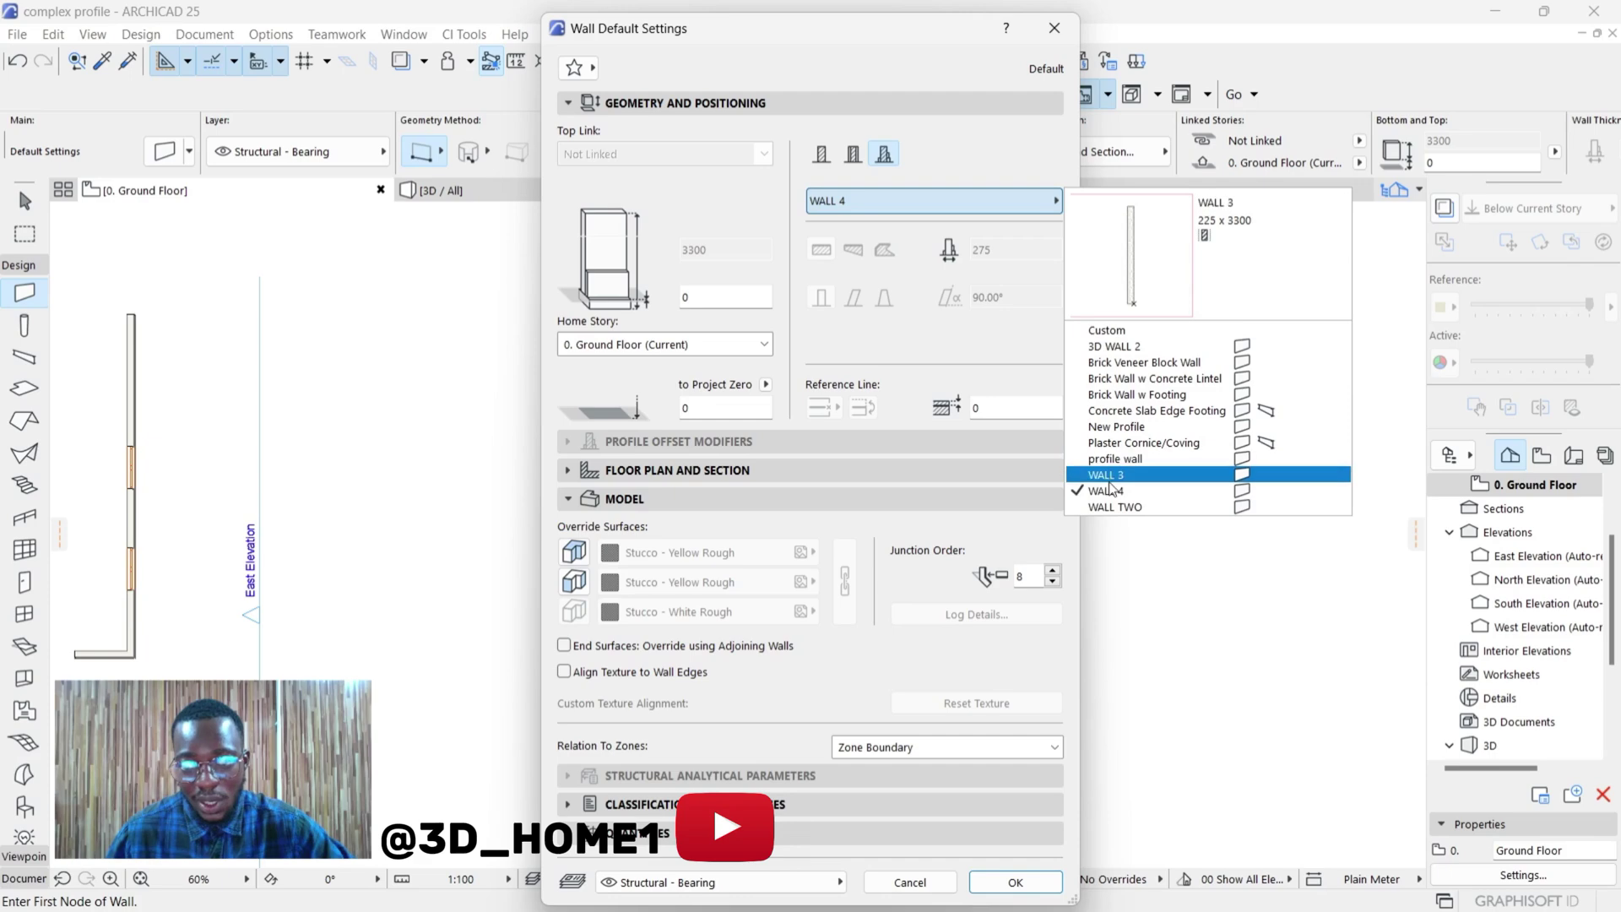
click(1127, 348)
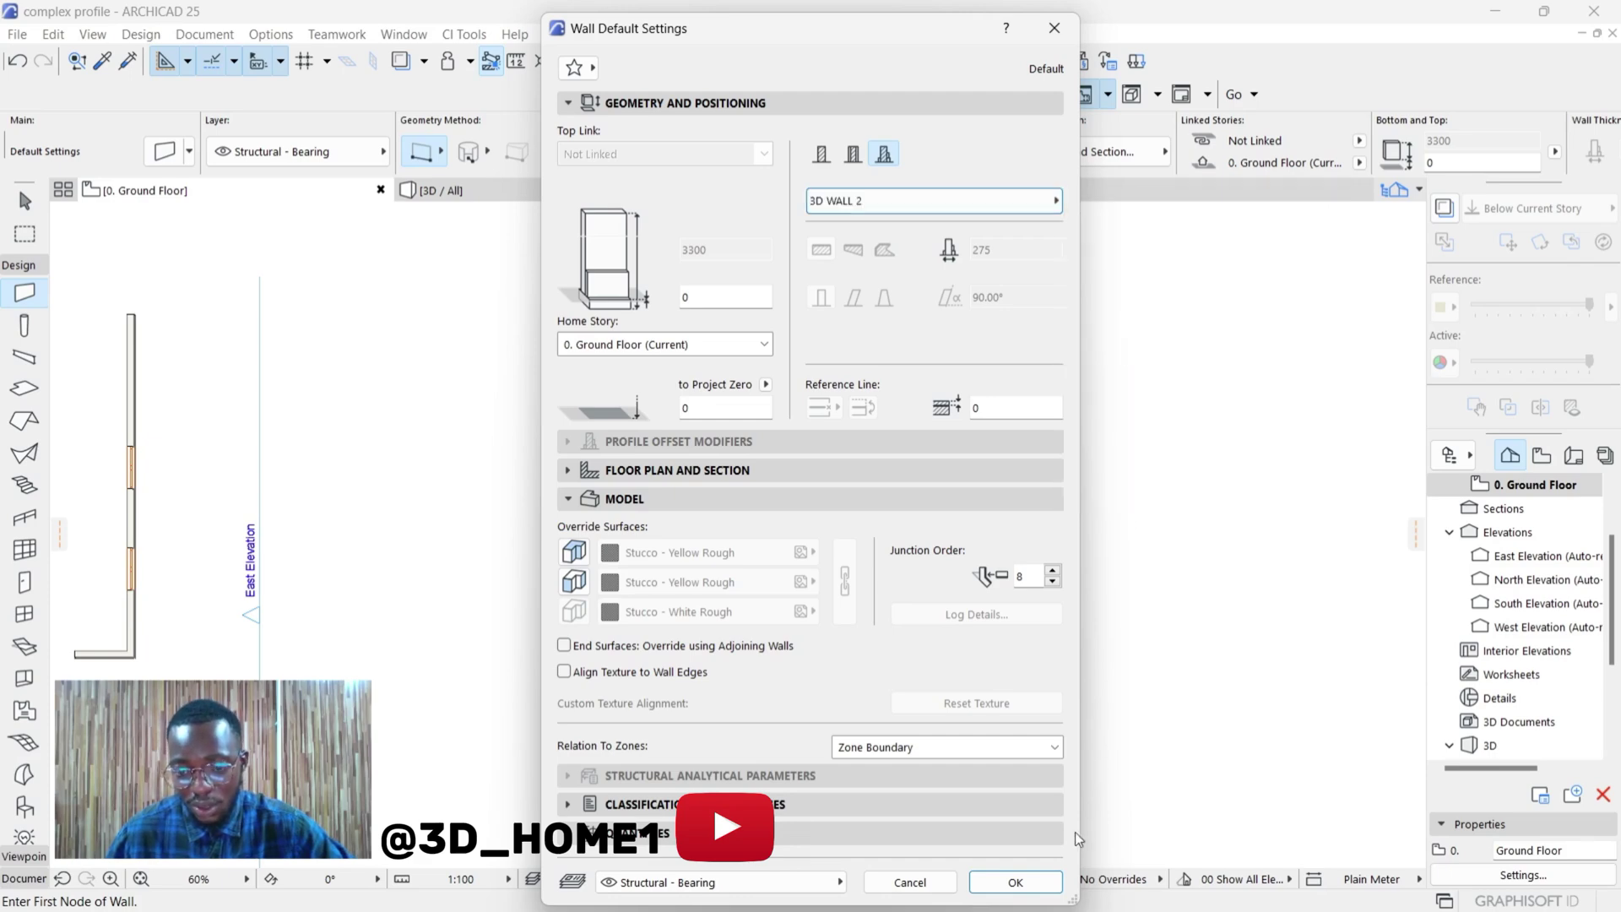
click(1018, 883)
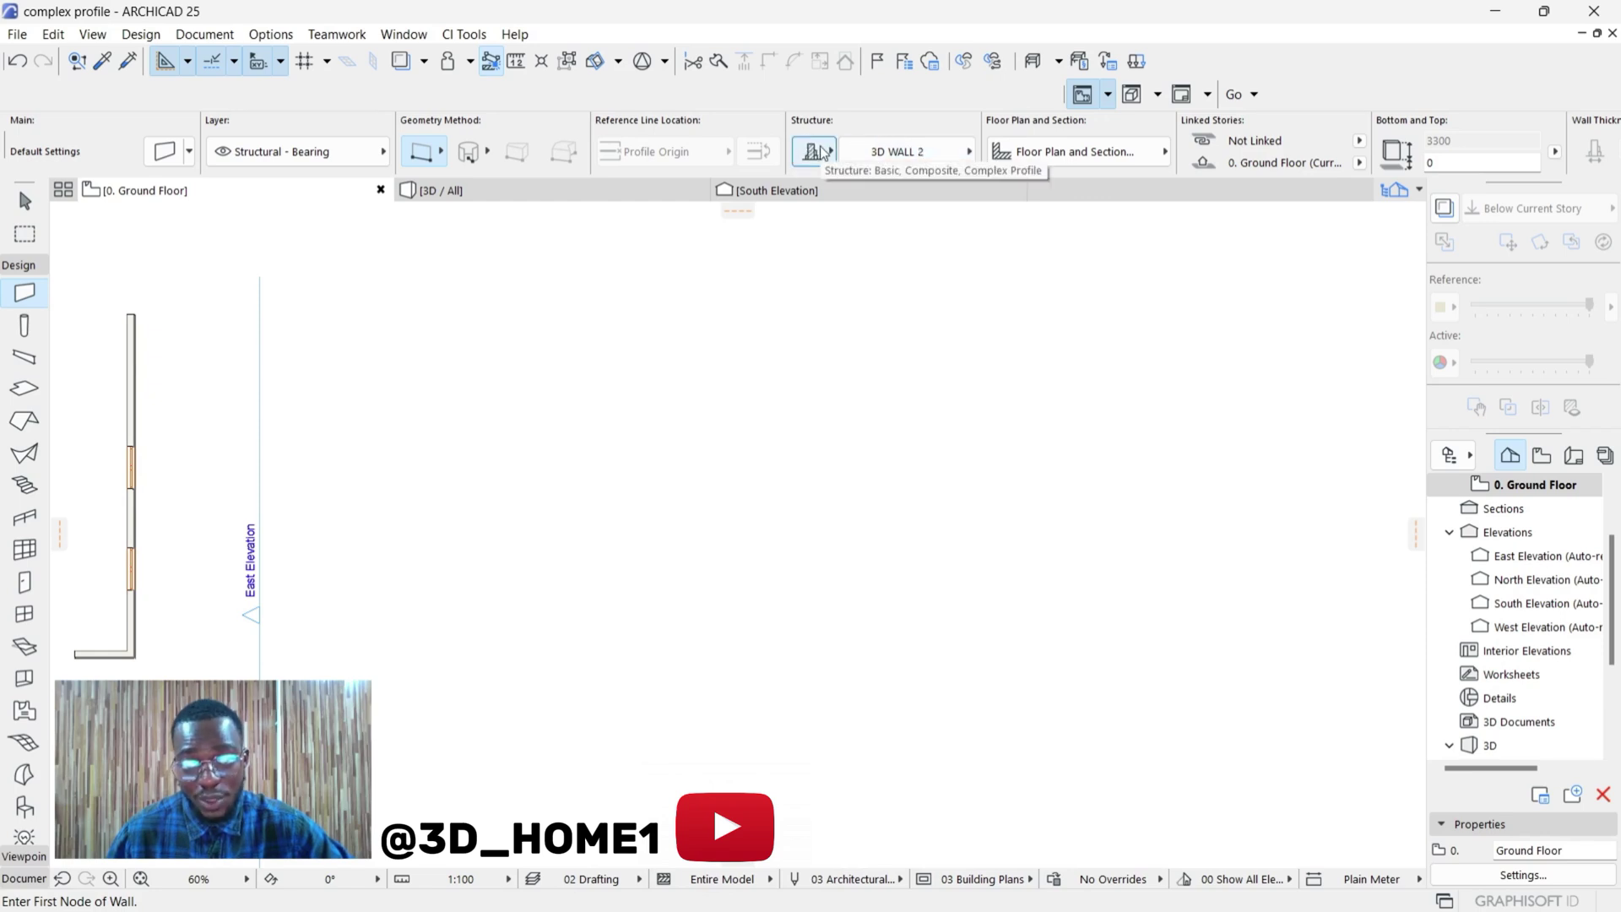
click(902, 151)
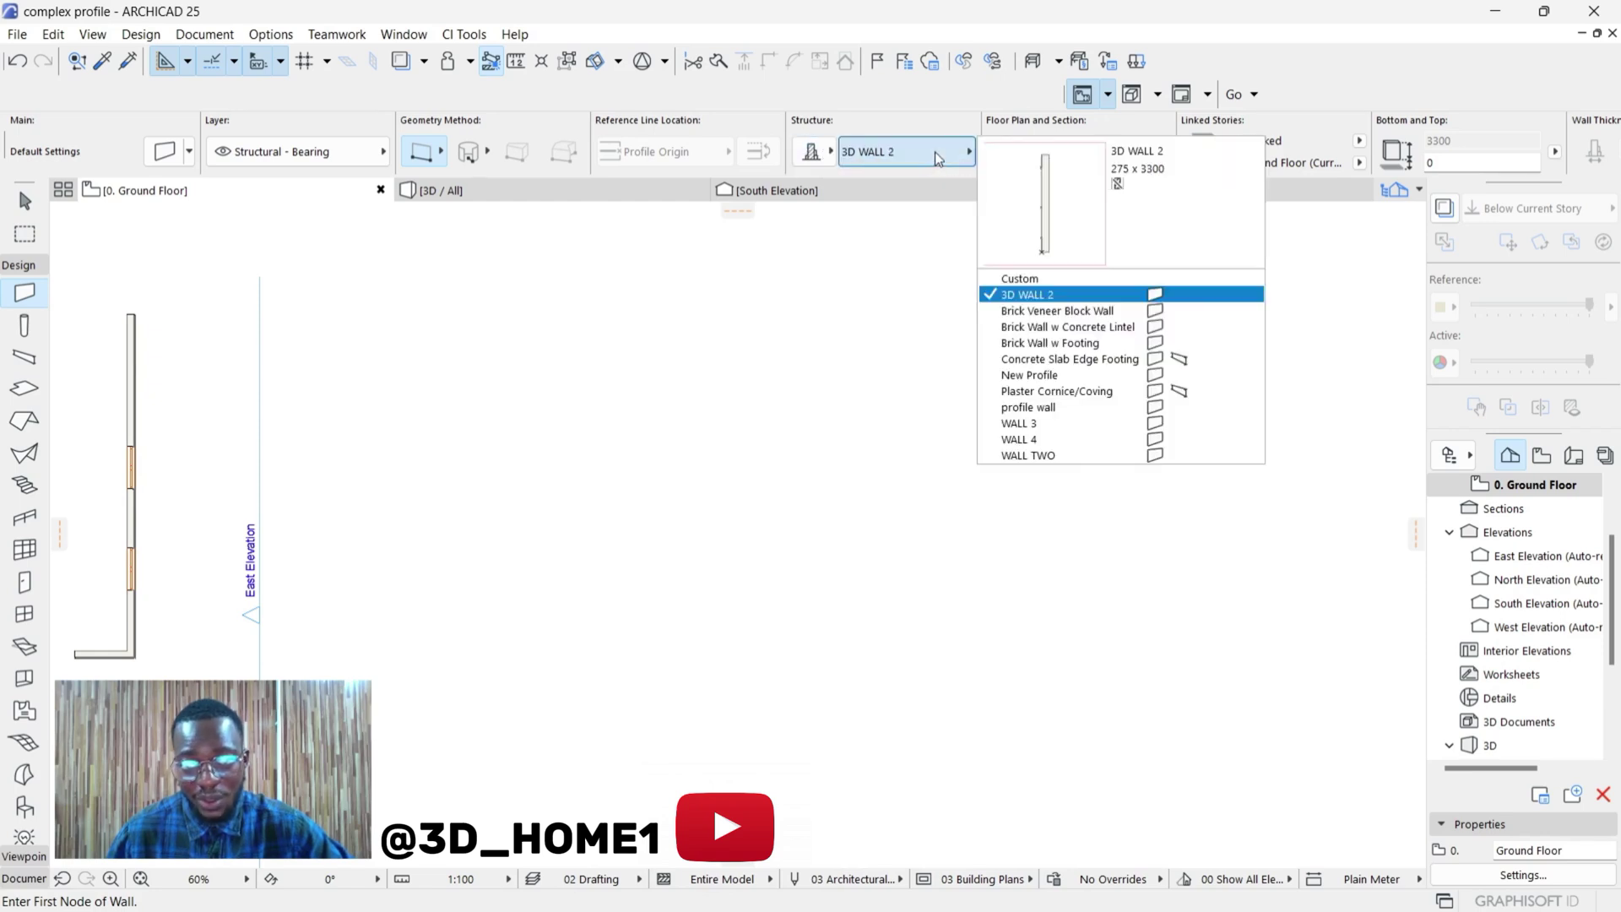
click(1032, 295)
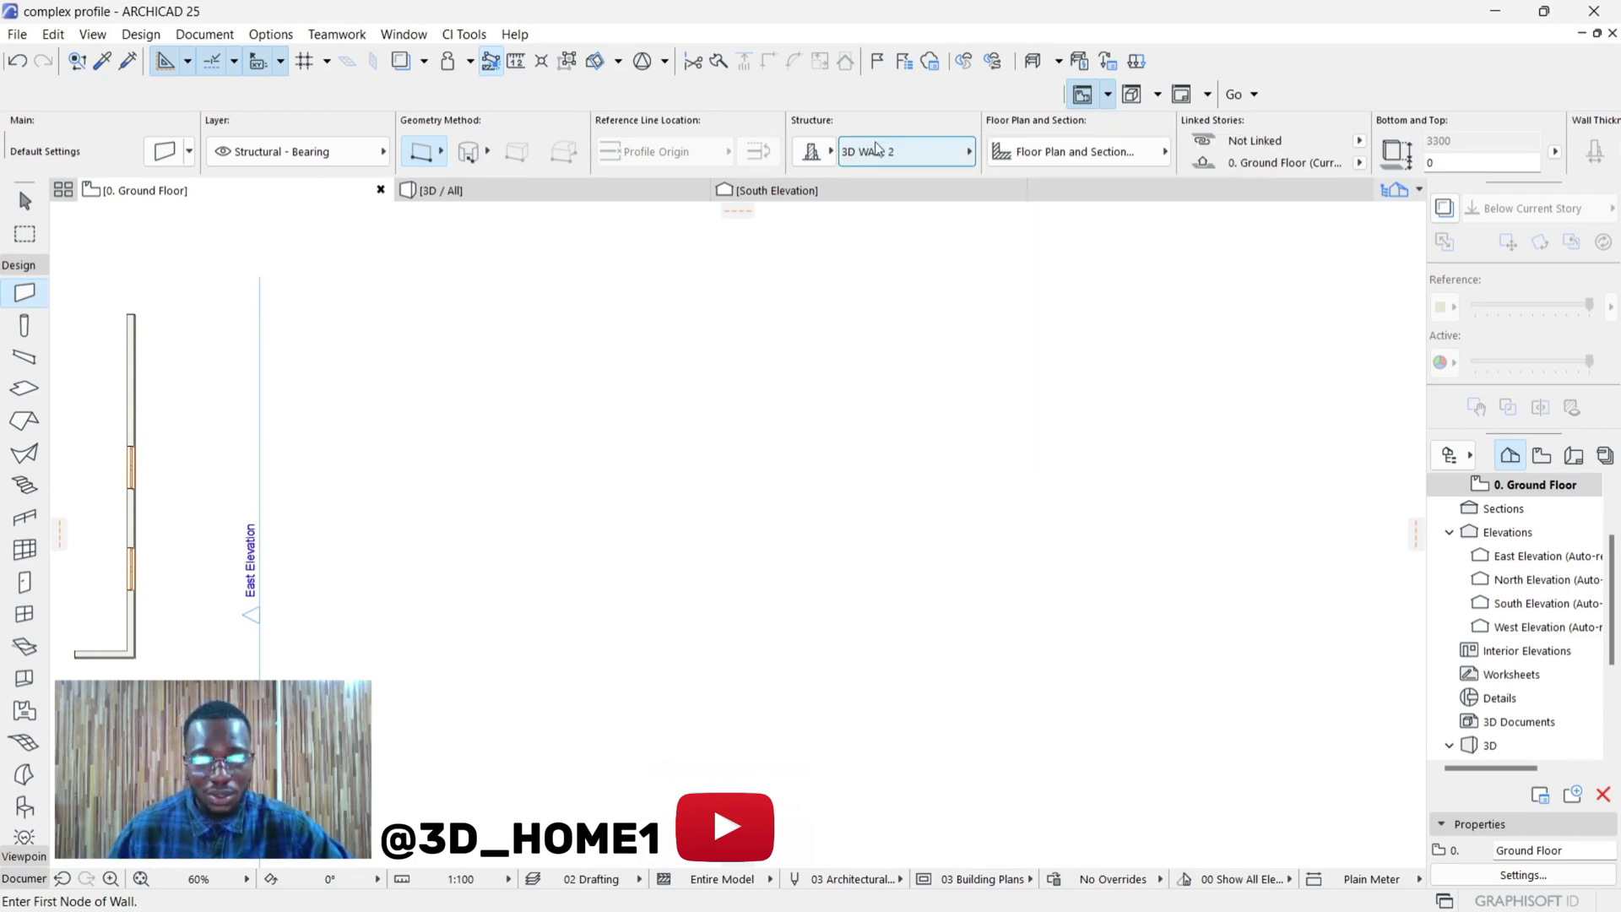
- Draw a vertical 3D WALL 2 wall about 15200 mm long, downward, in the empty area east of the East Elevation marker
scroll(694, 443, down, 3)
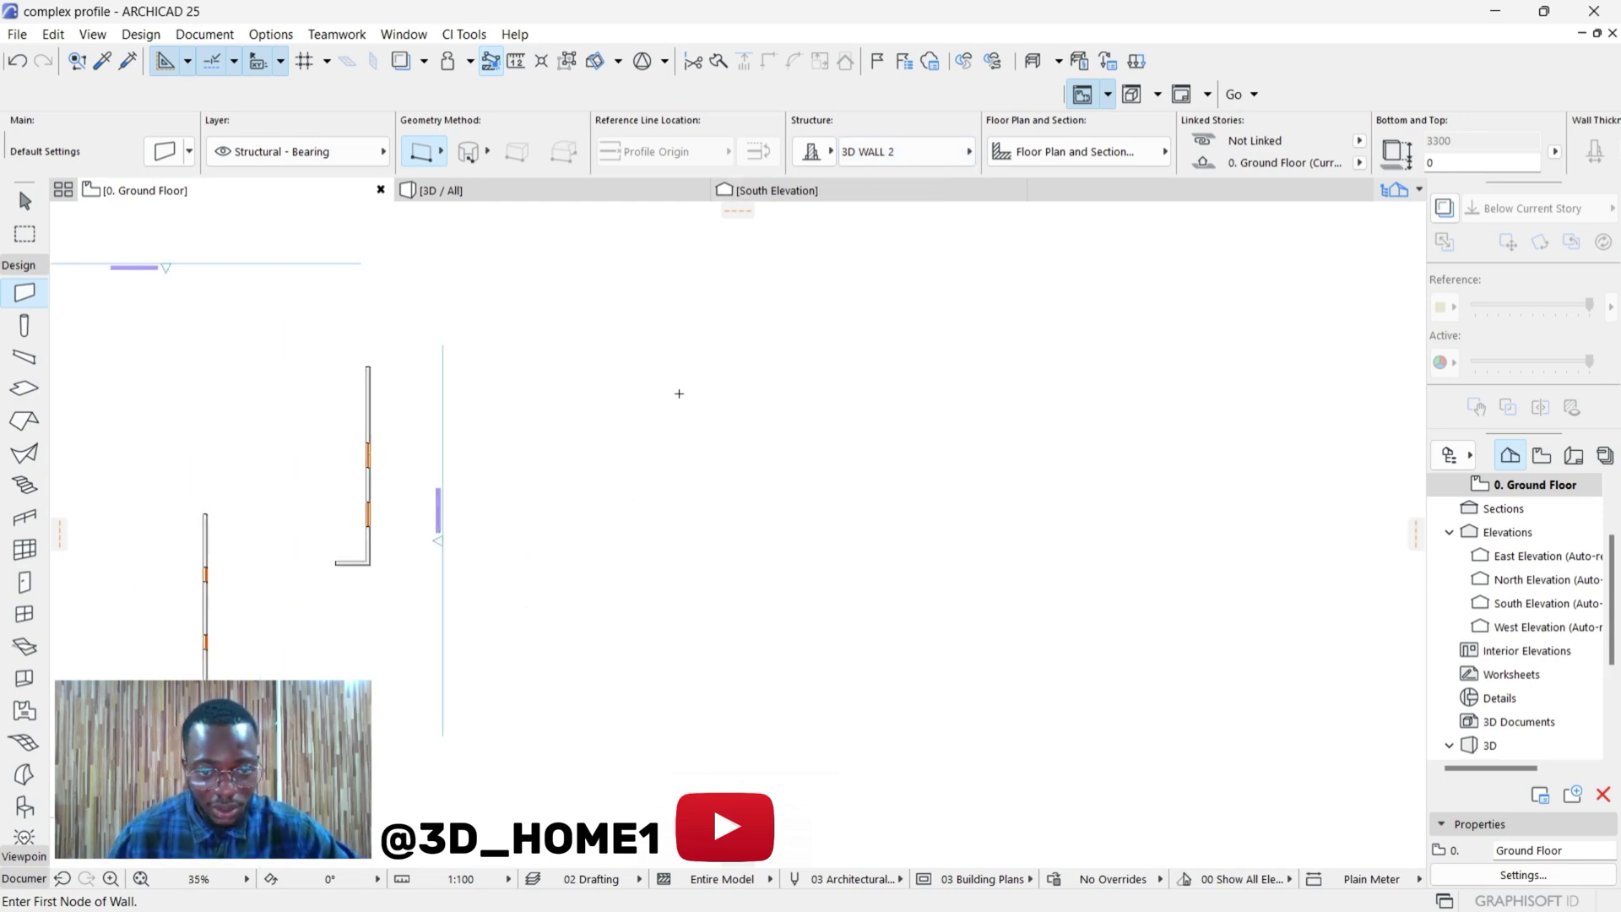
click(683, 353)
scroll(674, 559, up, 2)
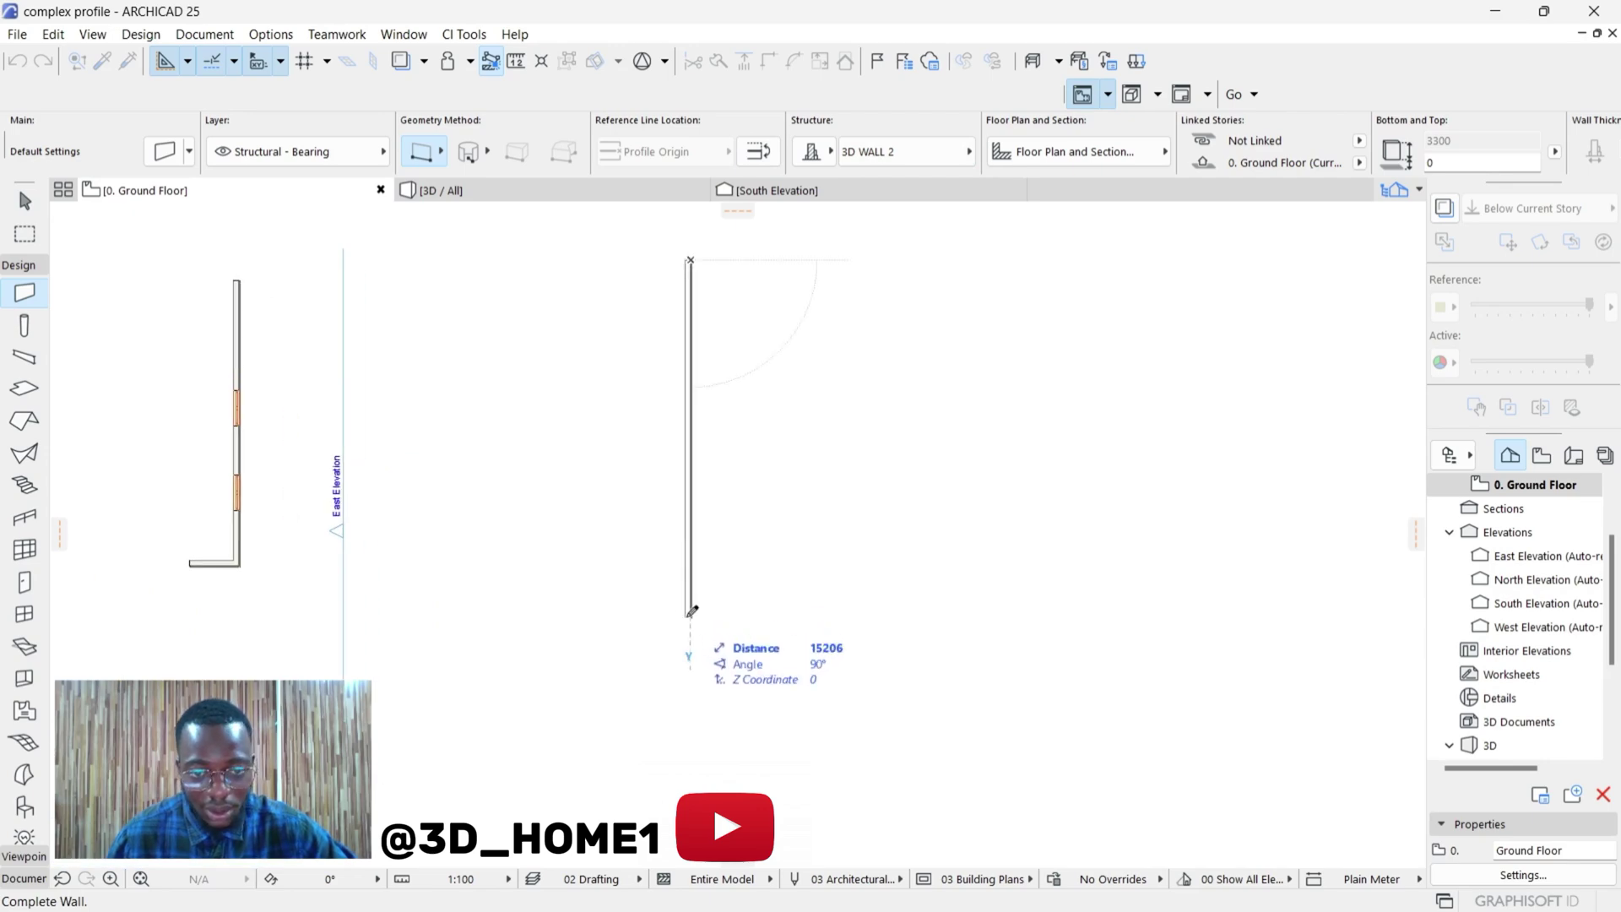
click(692, 610)
- Draw a second 3D WALL 2 wall about 5300 mm long, running horizontally west from the first wall's lower outer corner
scroll(694, 605, up, 4)
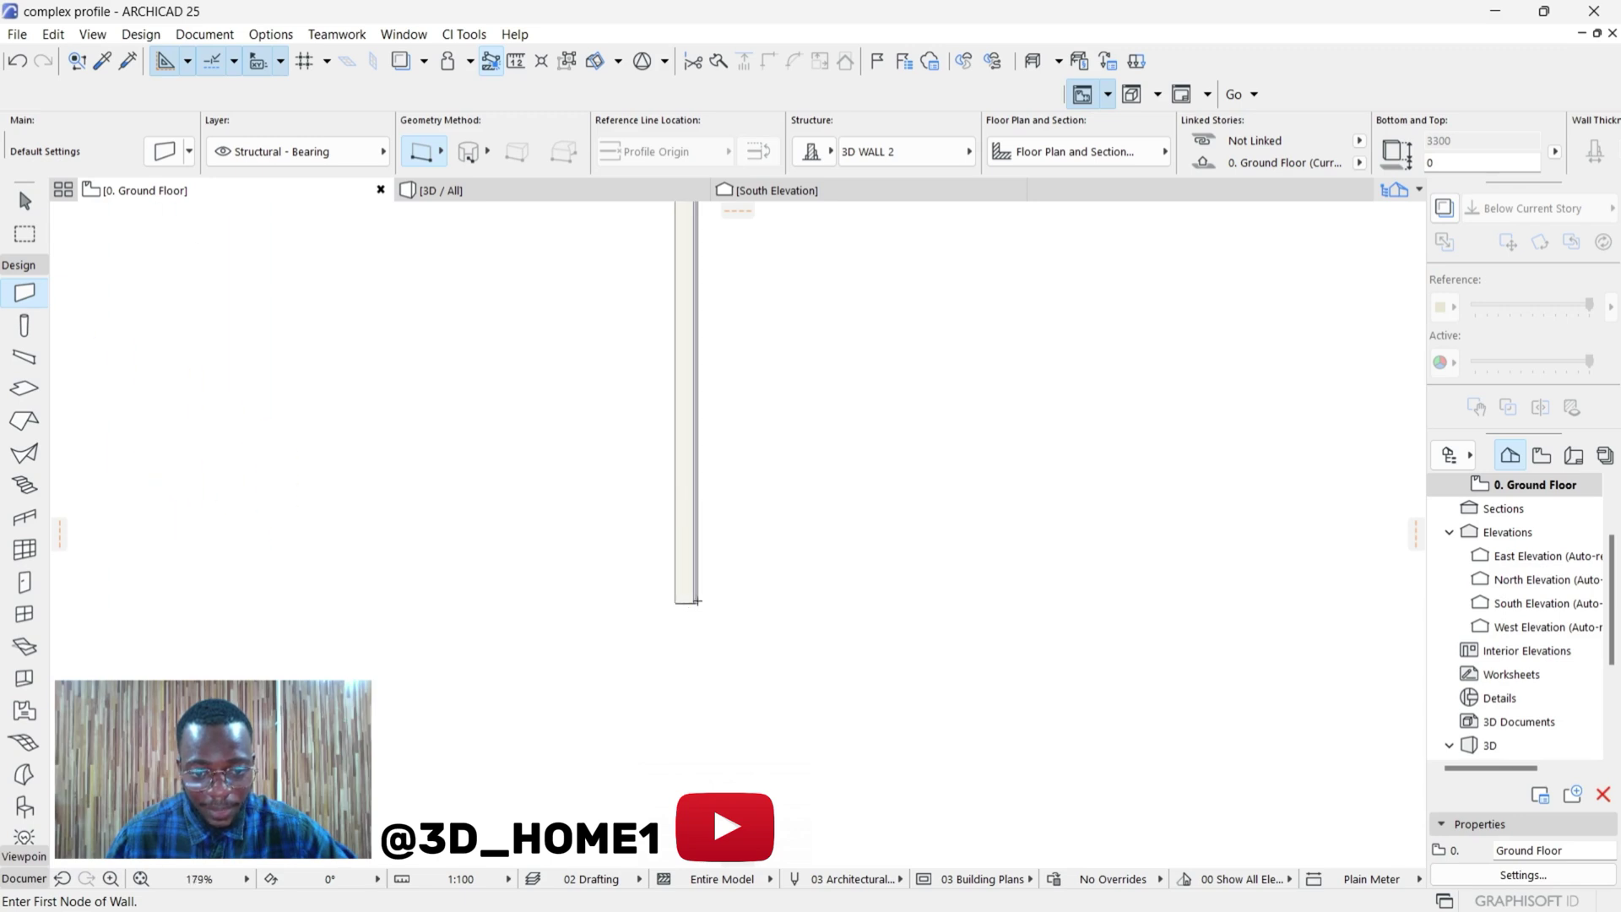
click(698, 602)
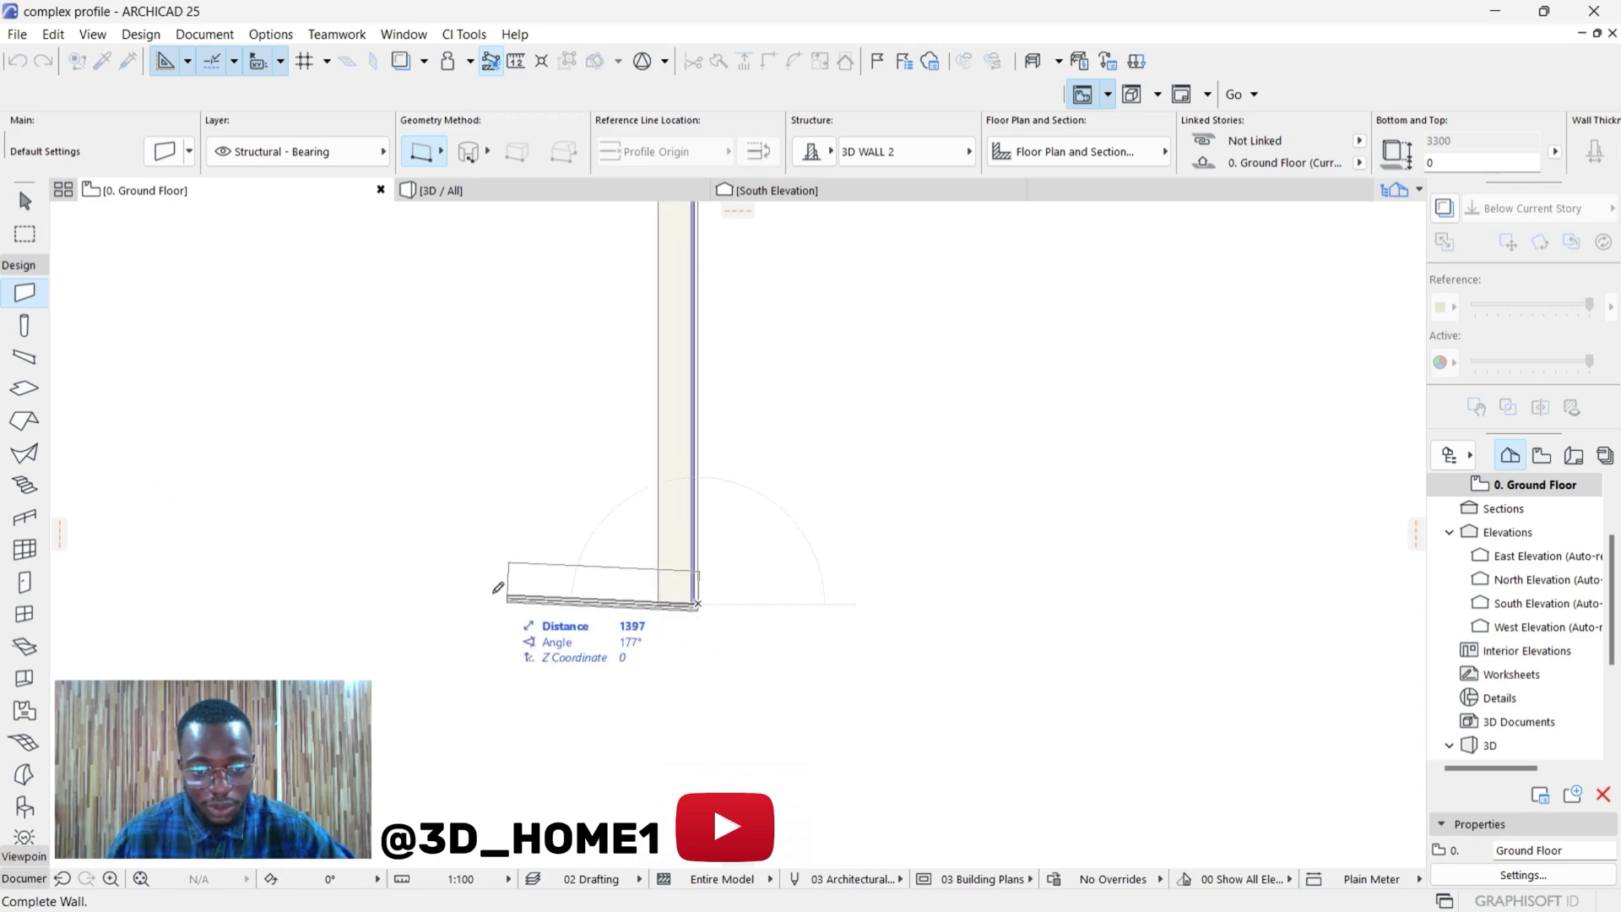
scroll(510, 637, down, 2)
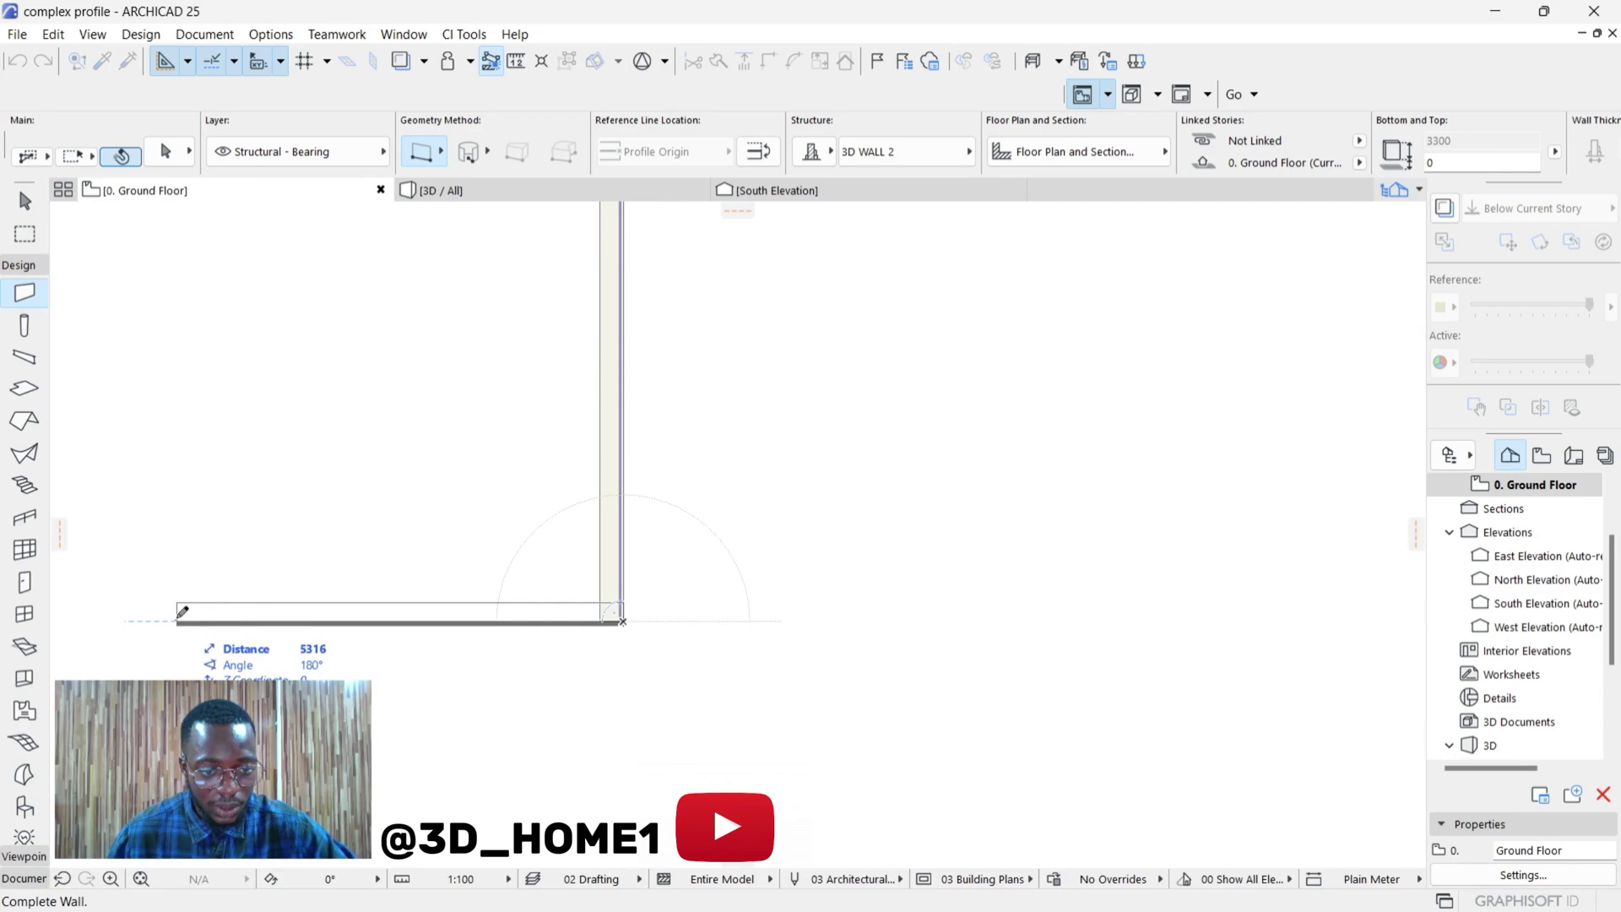
click(179, 616)
scroll(629, 648, up, 3)
scroll(615, 574, up, 3)
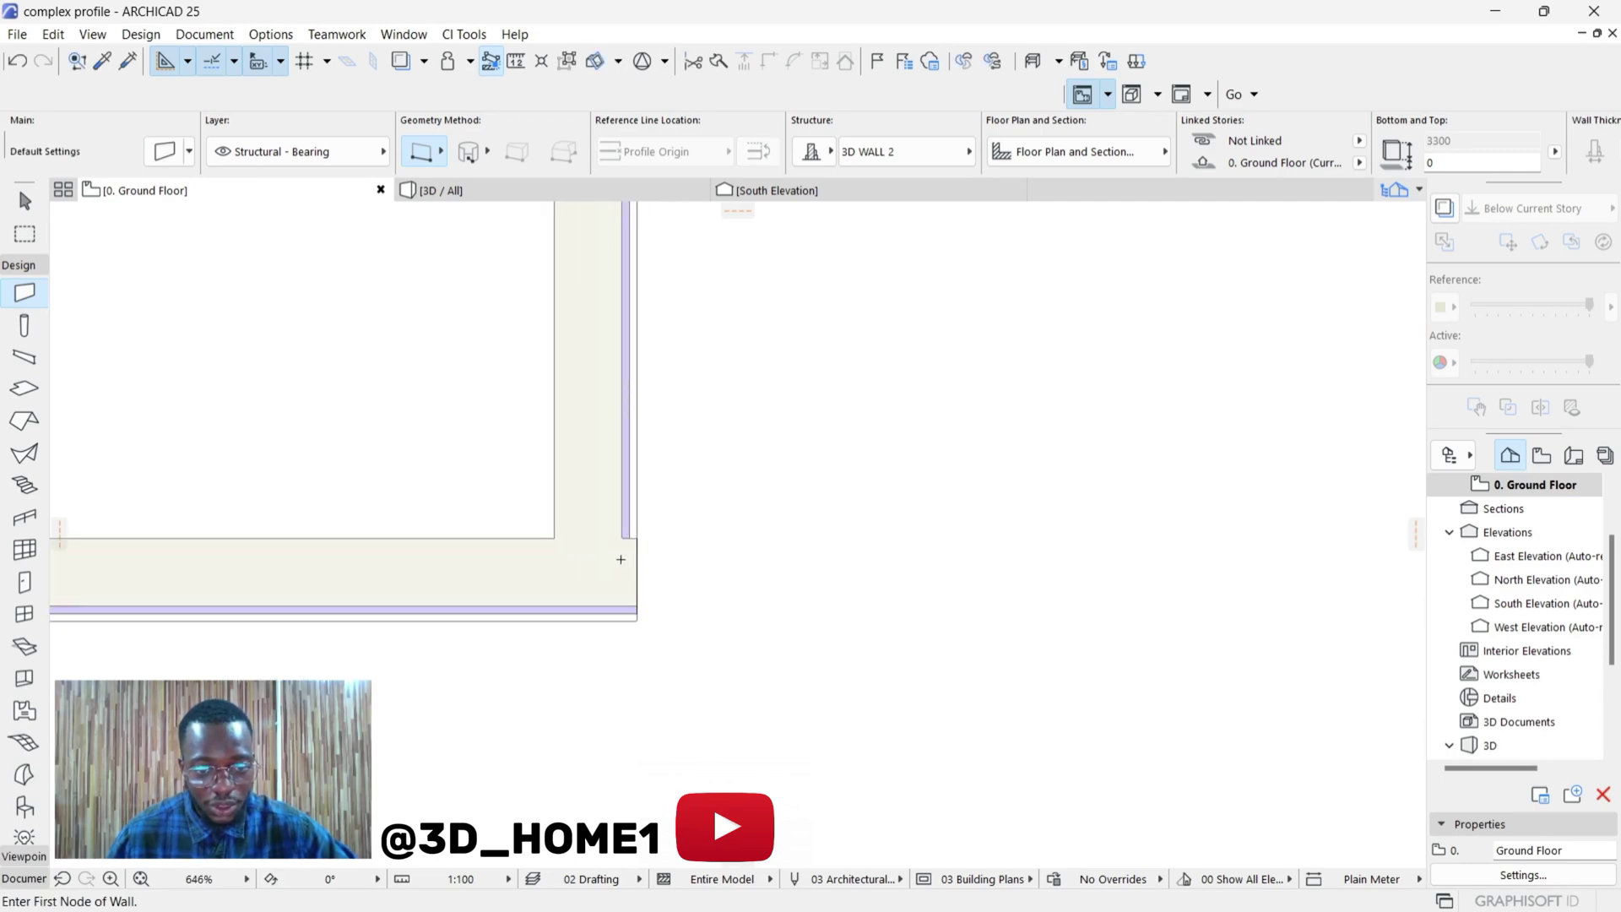
key(Escape)
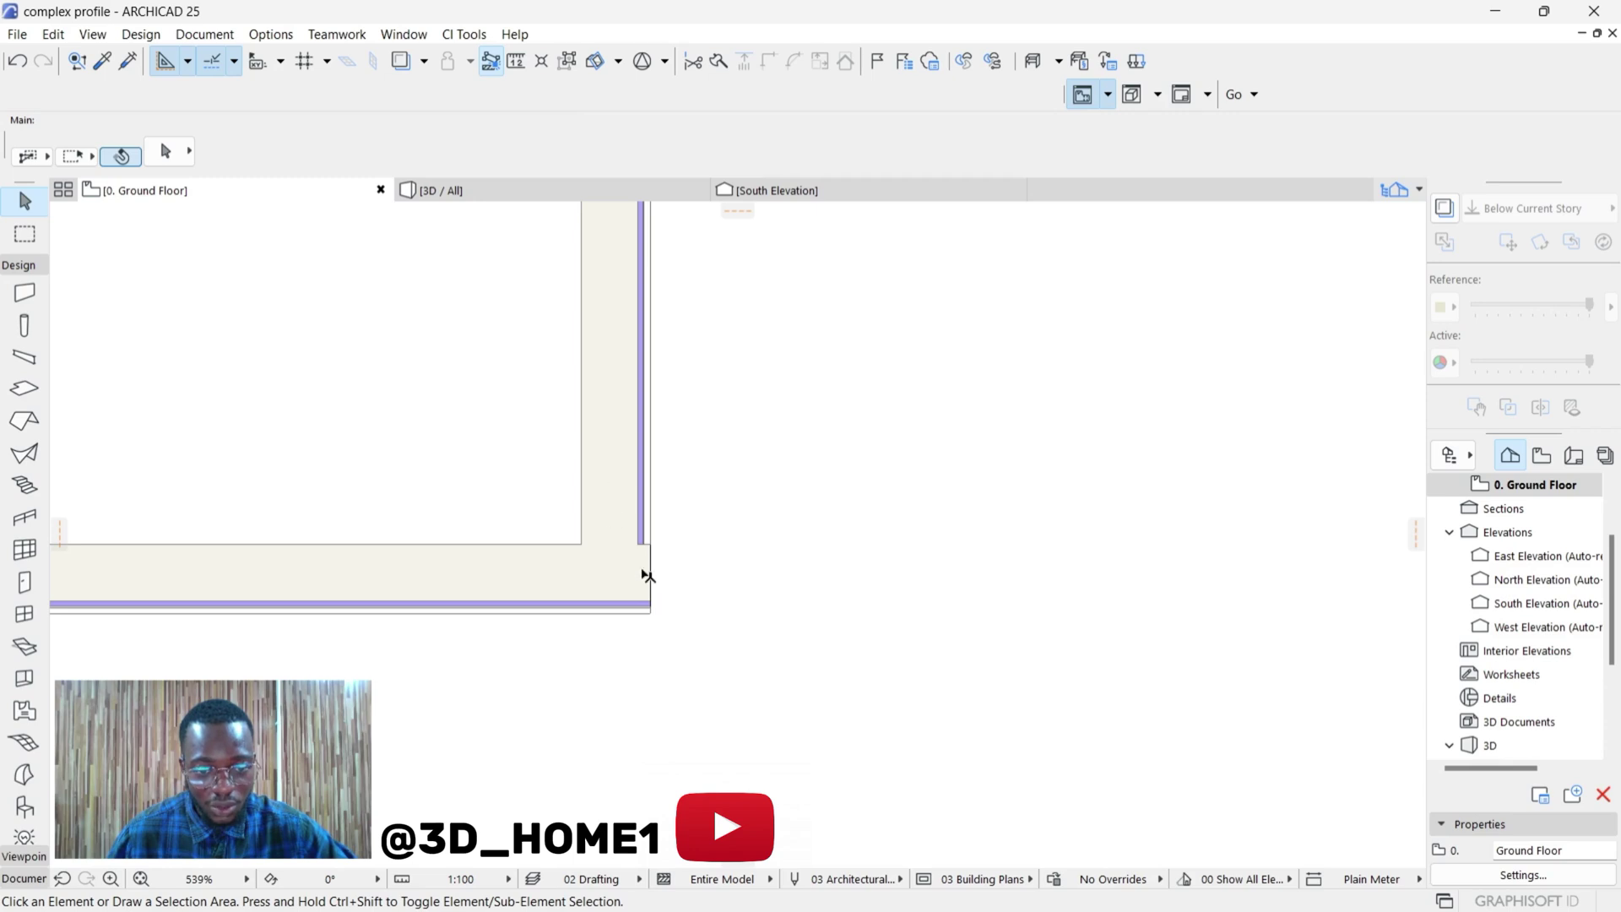
- Clean up the corner between the two new walls by selecting both and intersecting them
click(620, 435)
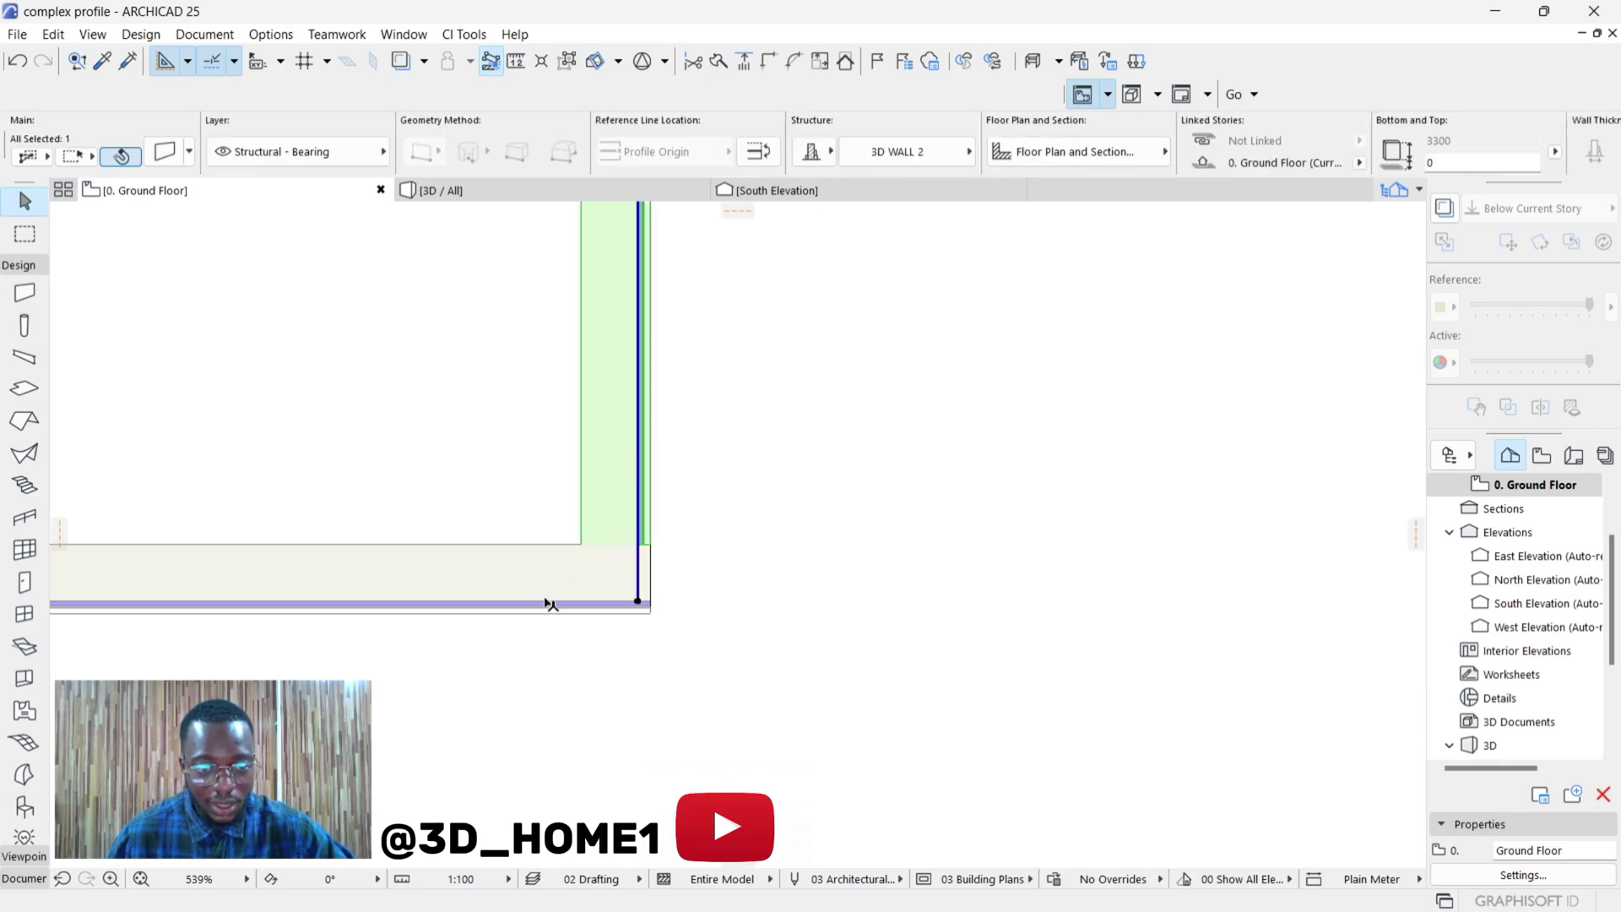
shift+click(496, 579)
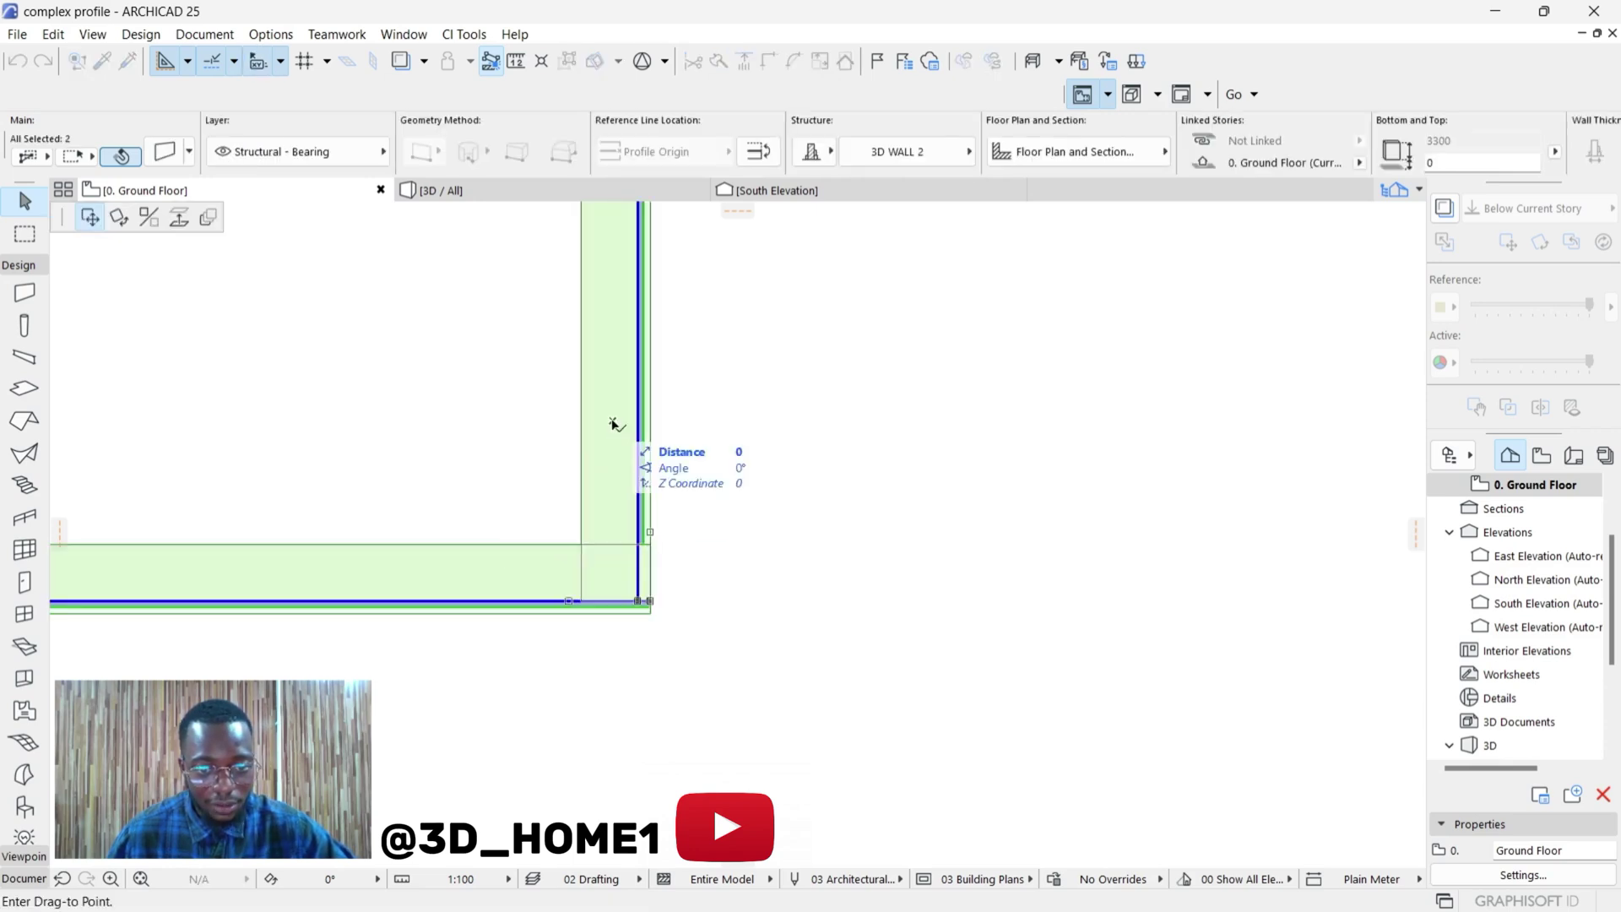
key(Escape)
click(583, 463)
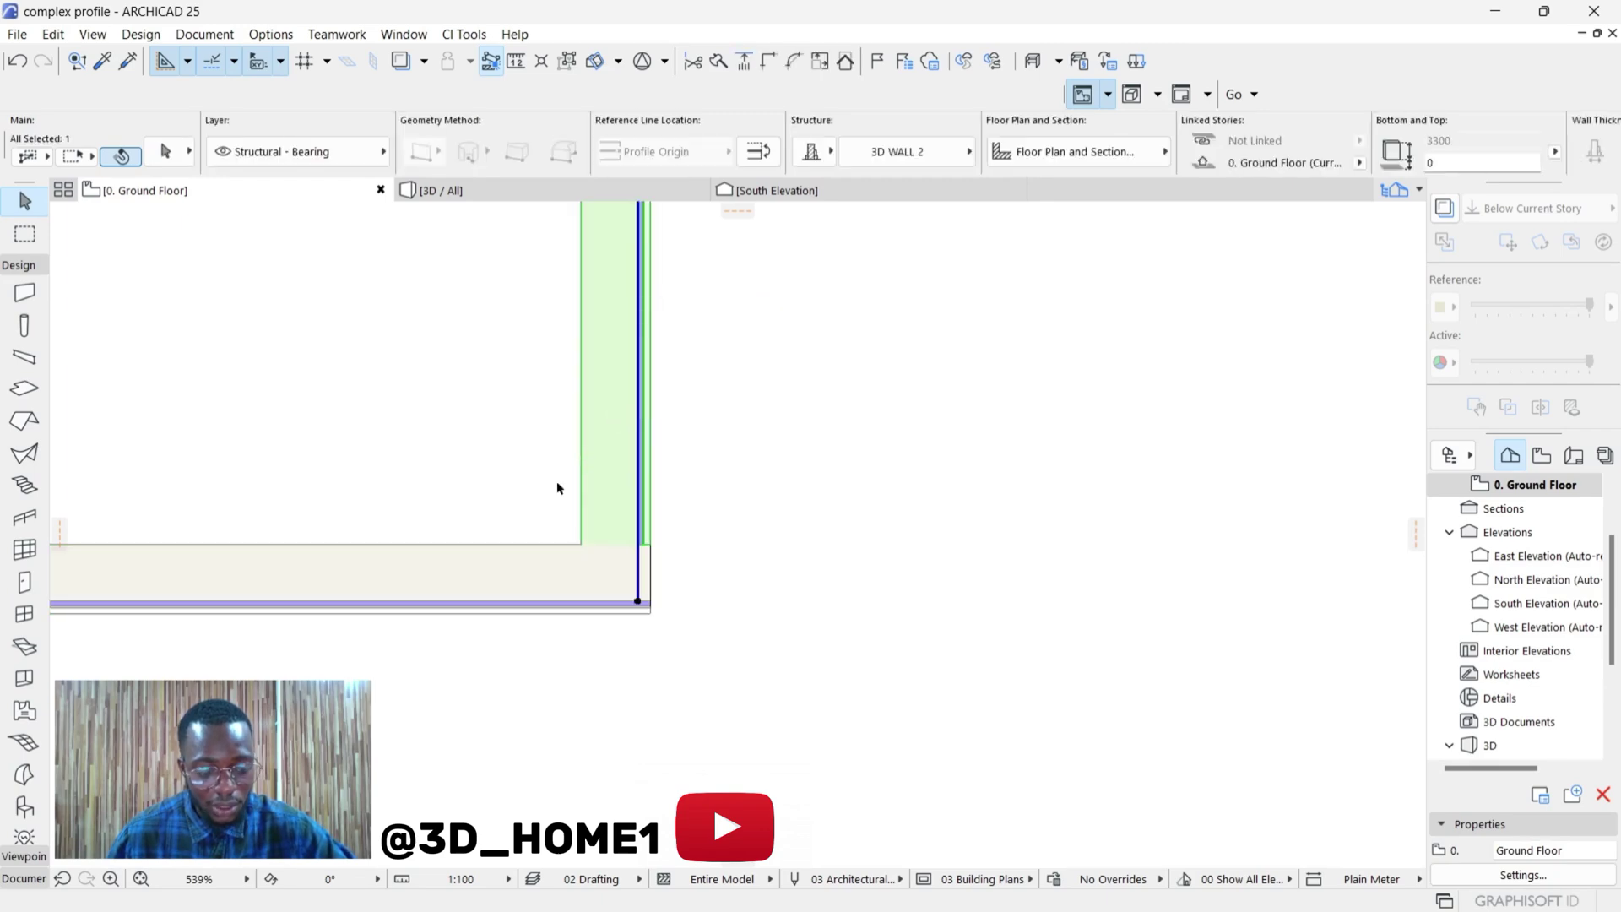
shift+click(494, 579)
scroll(616, 591, down, 2)
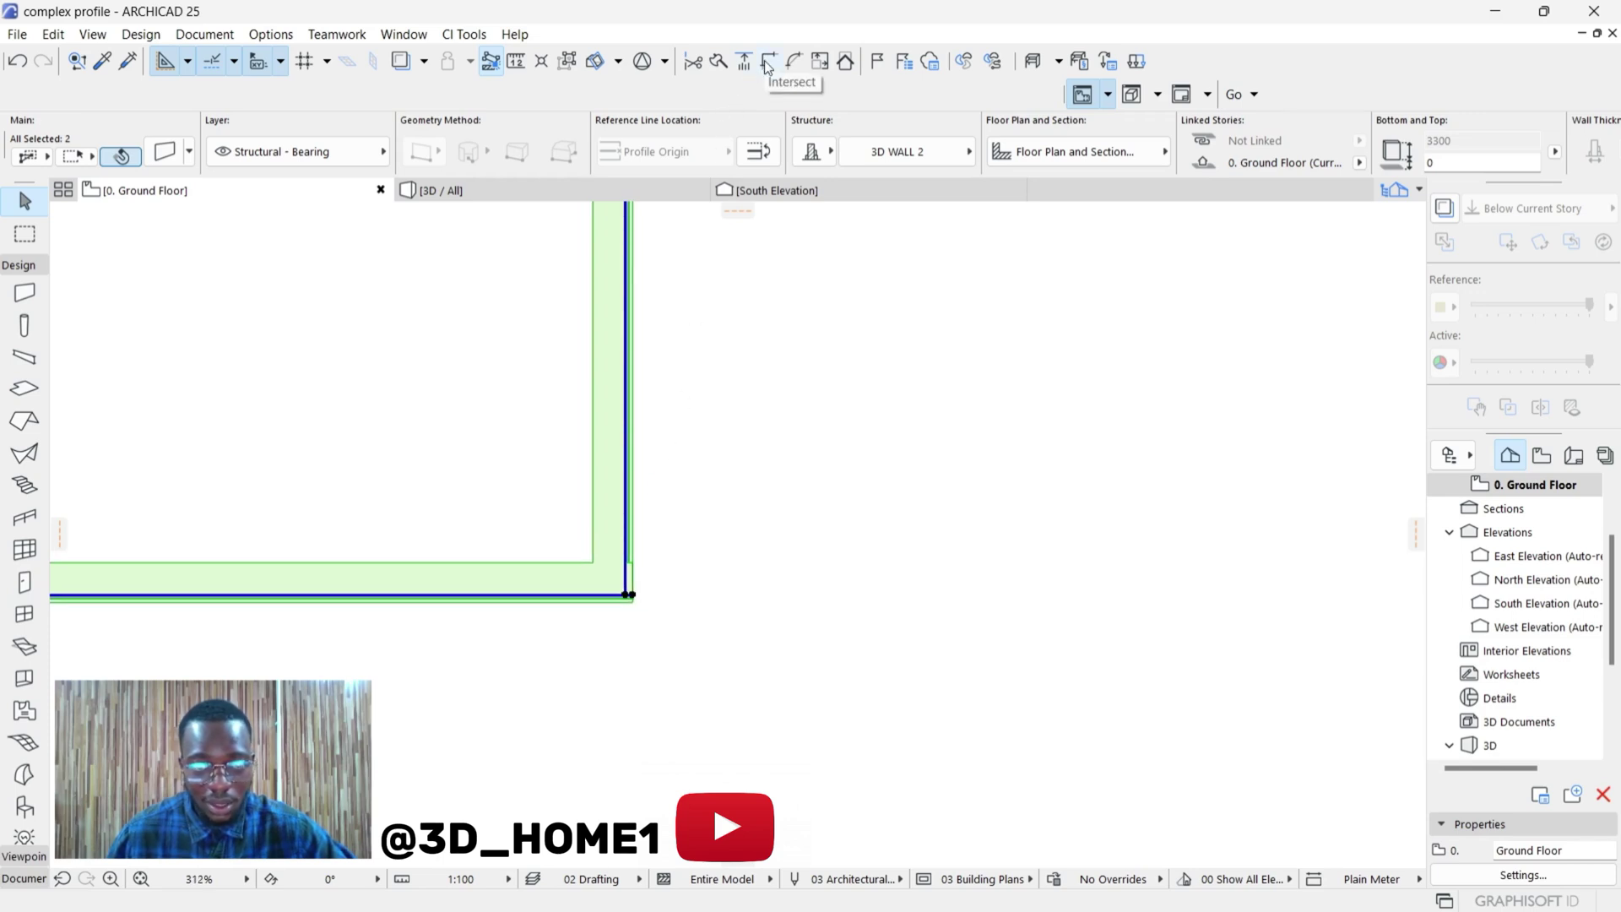
key(Escape)
scroll(691, 619, up, 2)
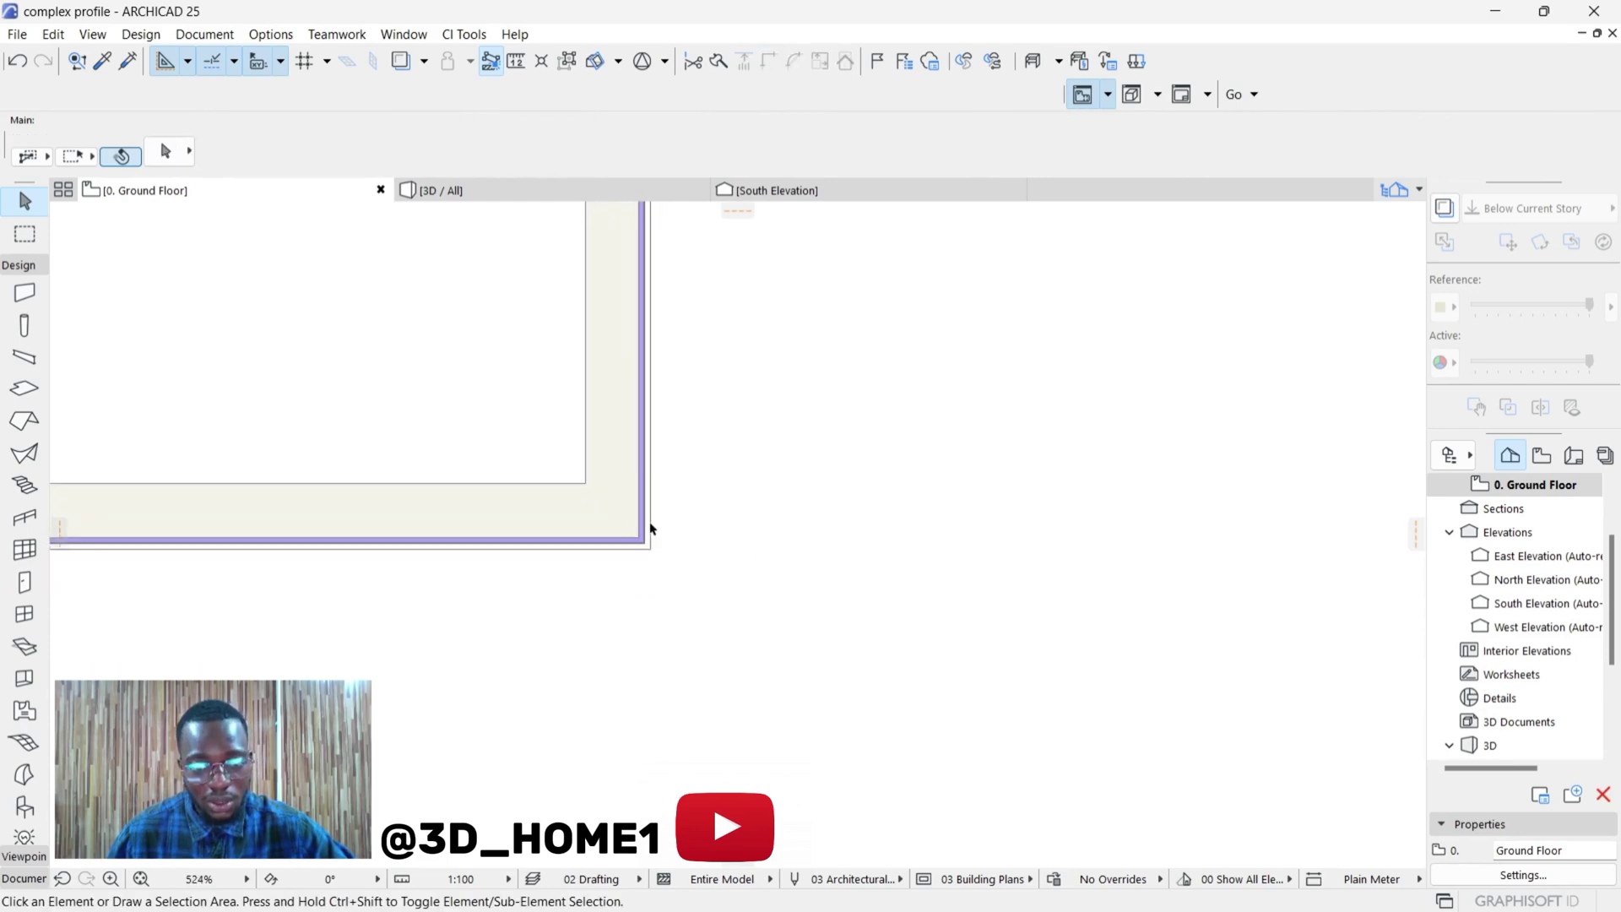
scroll(521, 506, down, 2)
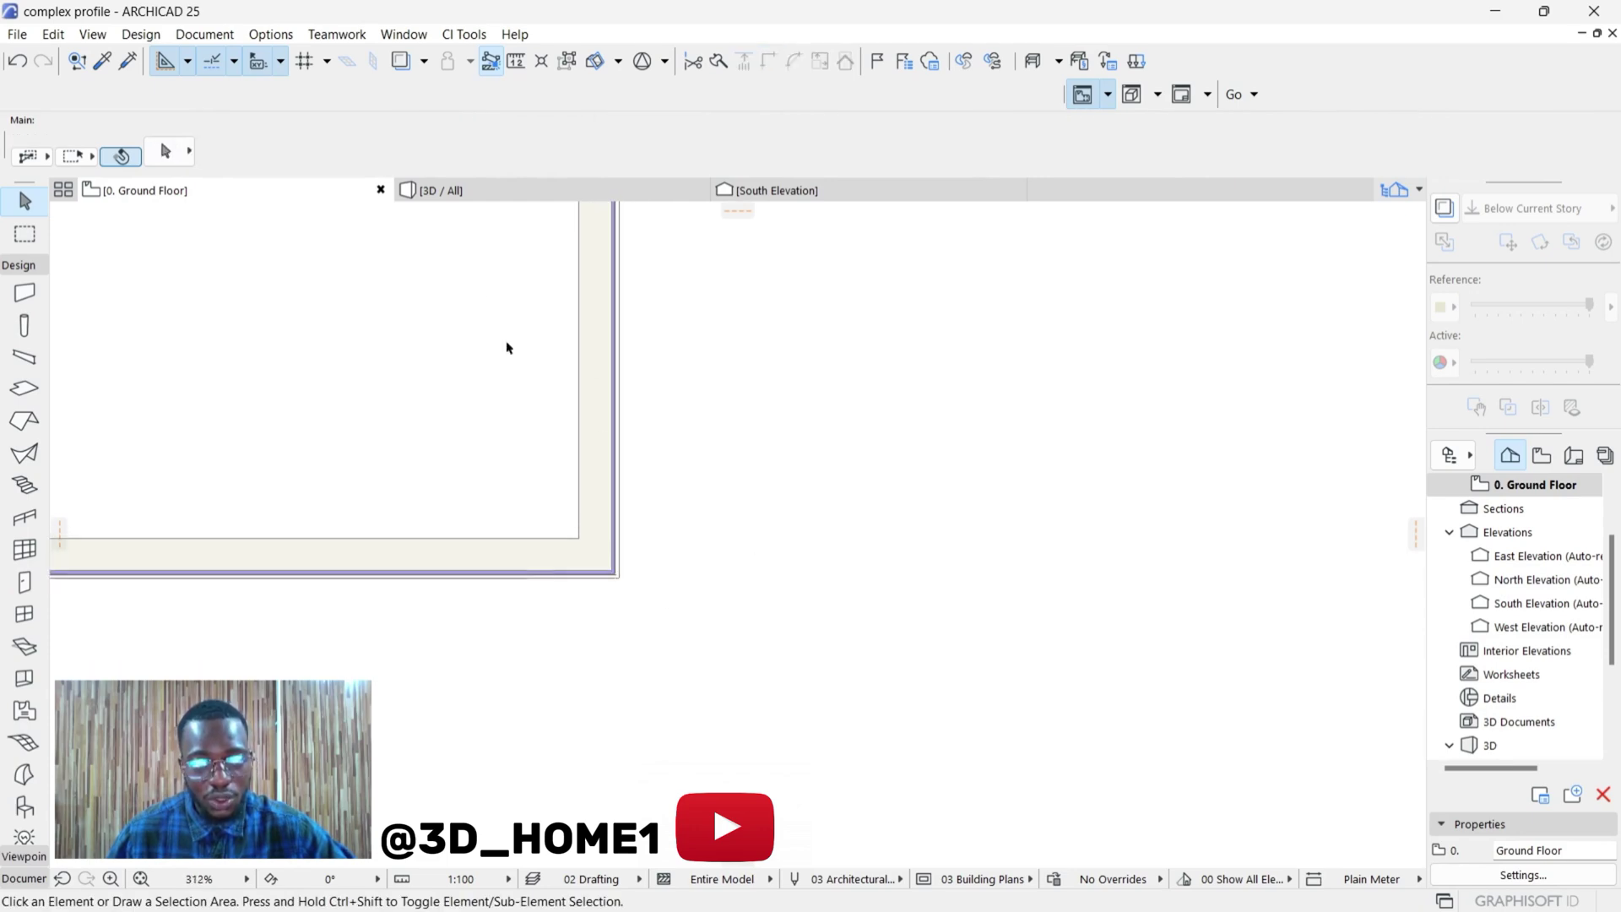
- Examine the new walls in the 3D view, looking closely at how the profile bands meet at the corner
click(453, 196)
scroll(518, 551, down, 3)
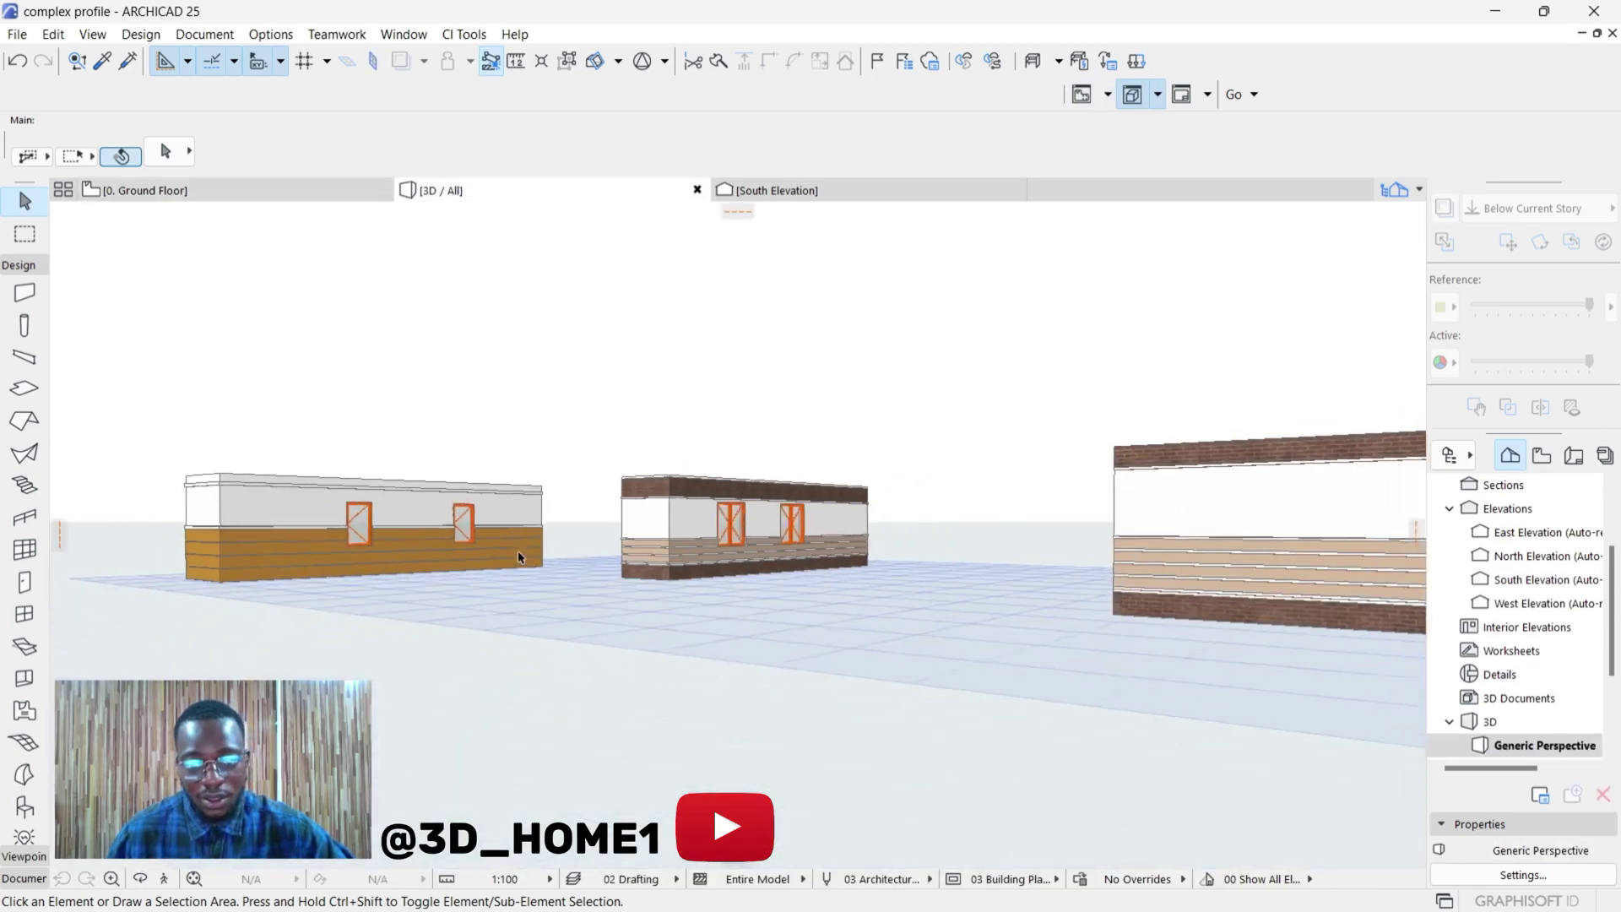
scroll(1096, 566, up, 5)
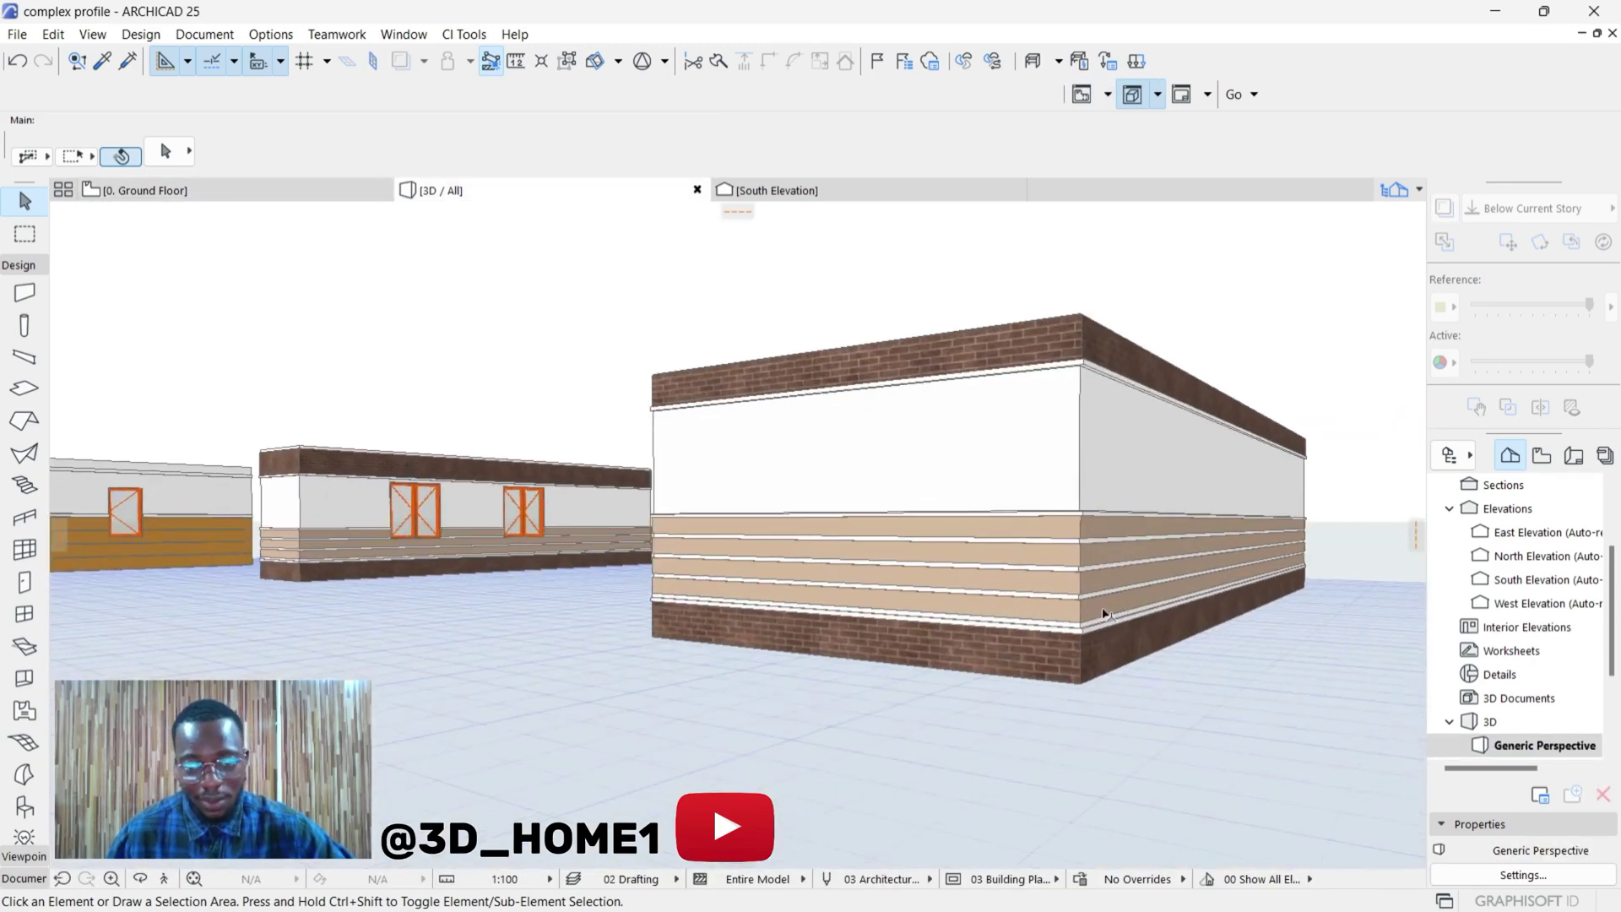
scroll(1103, 615, up, 2)
scroll(1106, 616, down, 5)
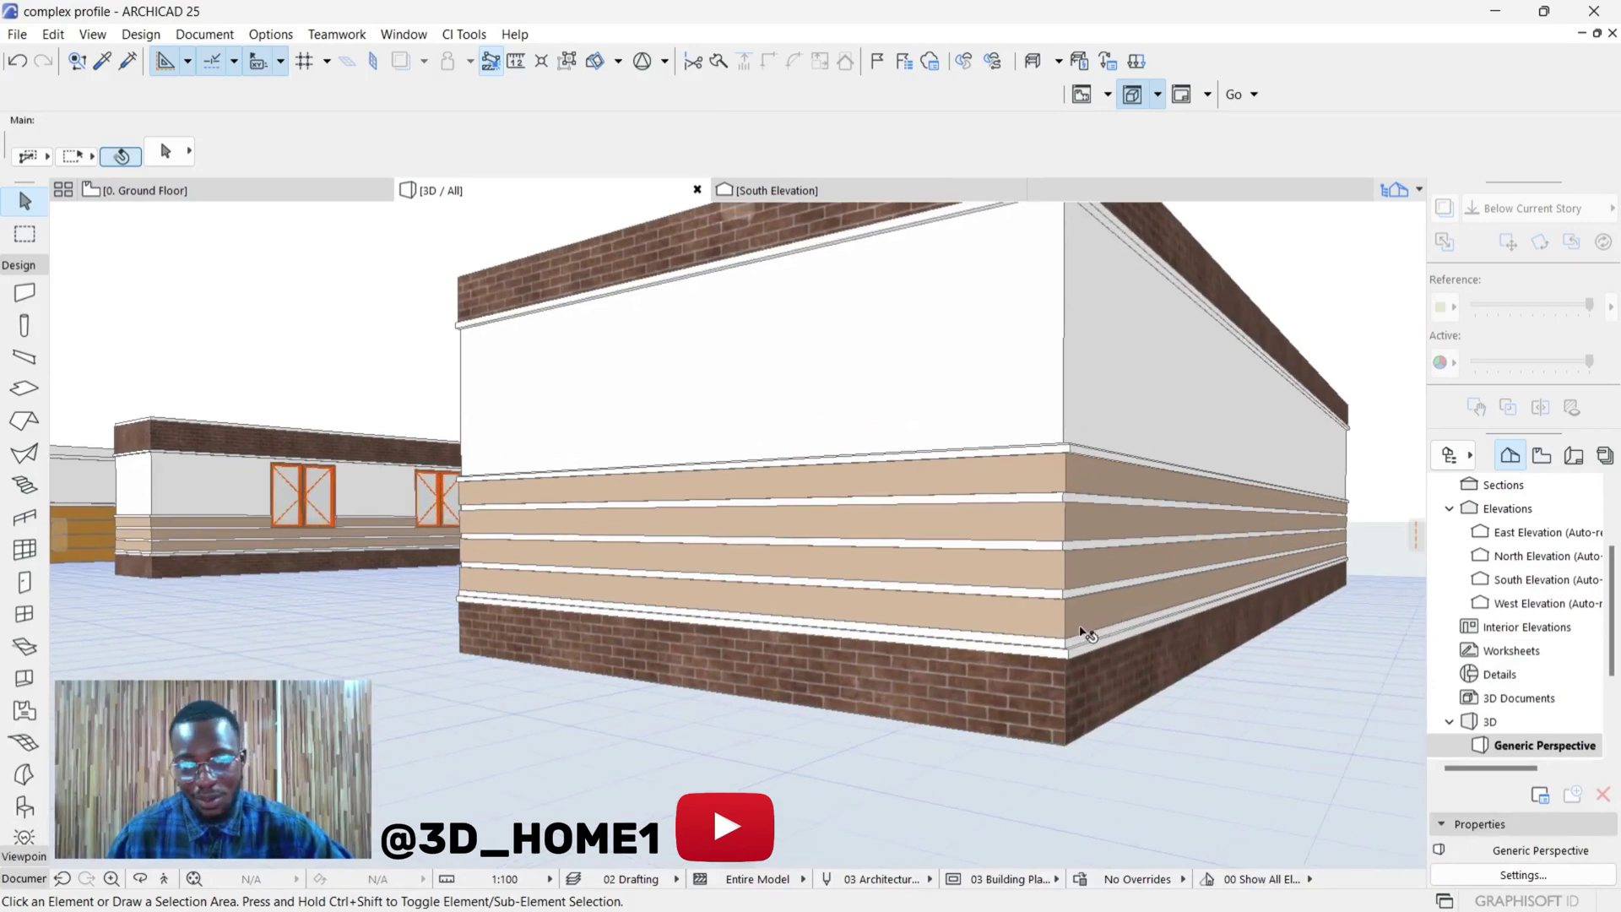
drag(488, 594, 1062, 642)
scroll(667, 602, up, 3)
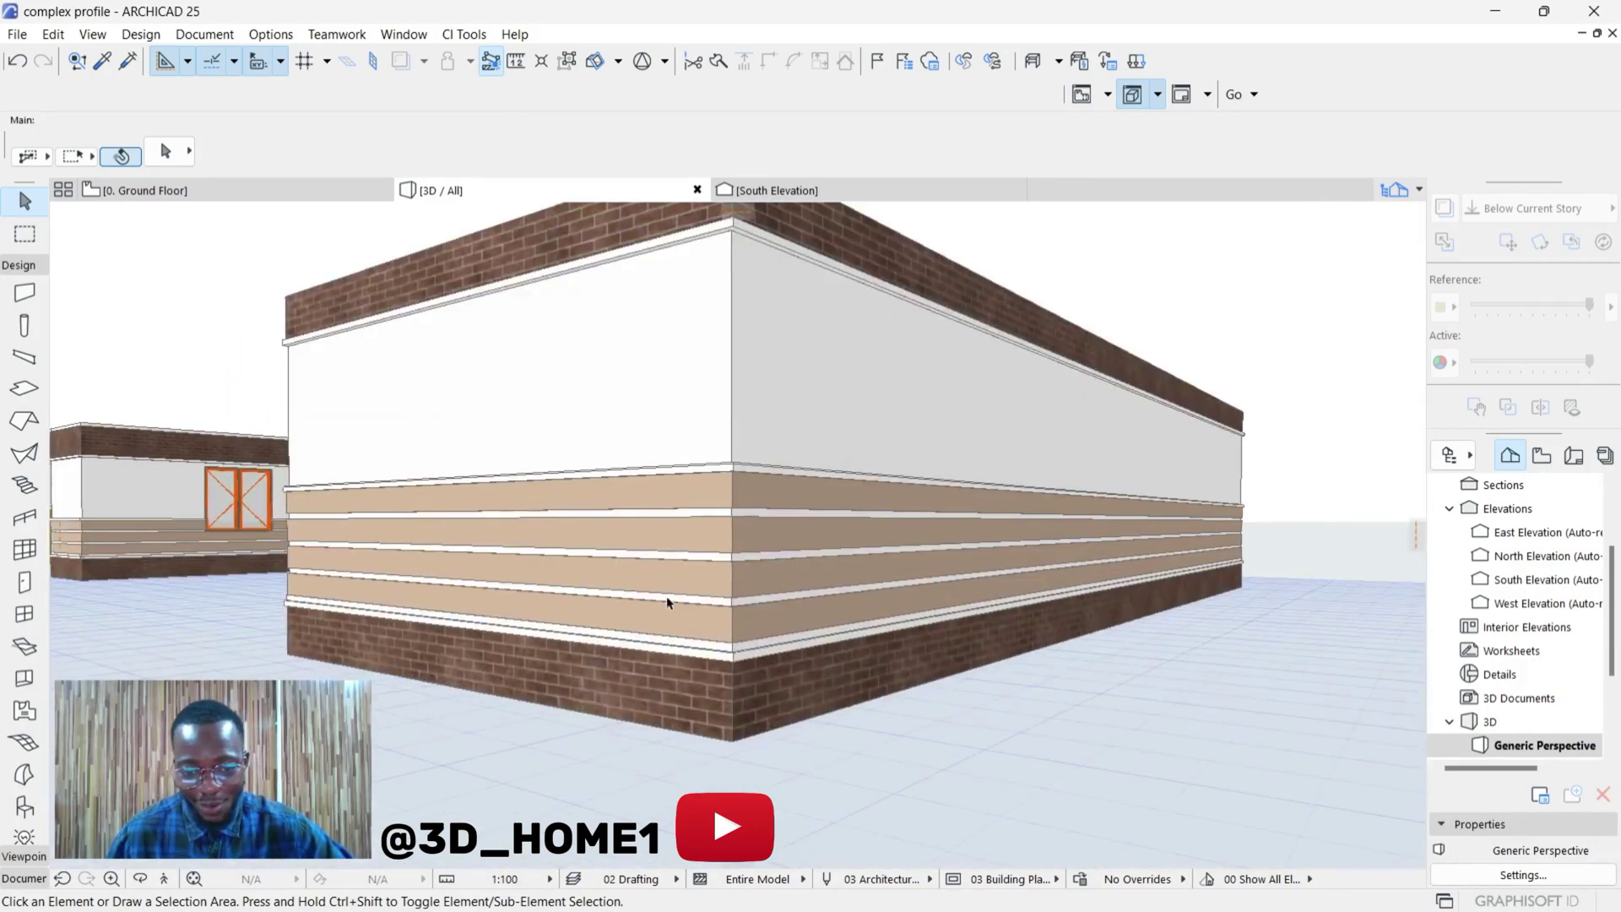
click(731, 532)
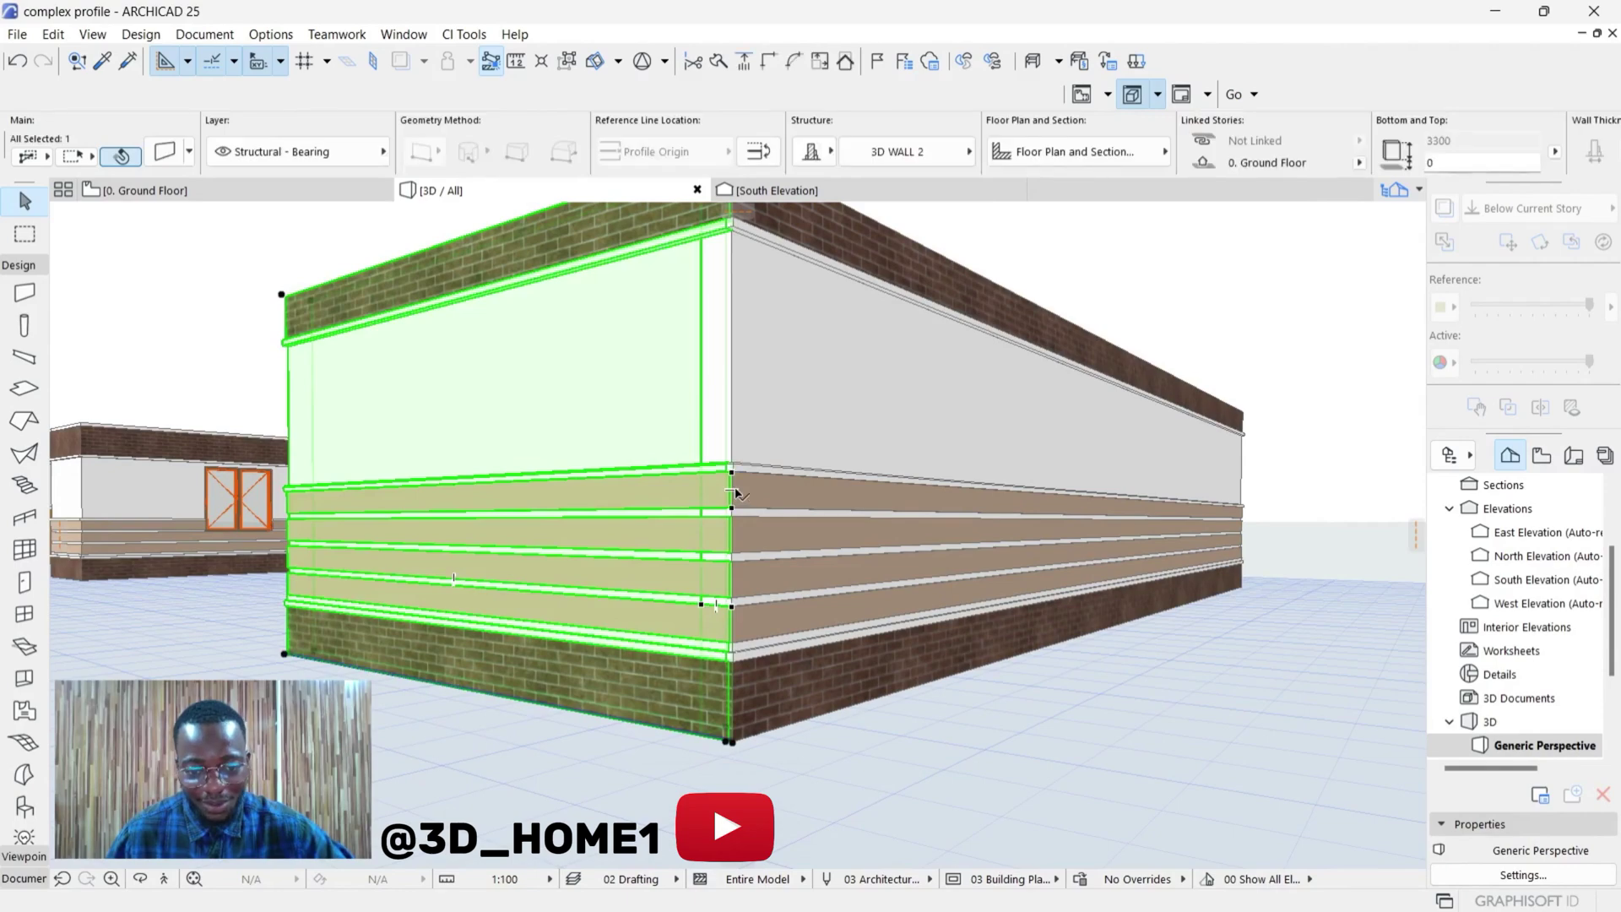
key(Escape)
scroll(732, 515, down, 1)
scroll(759, 528, down, 1)
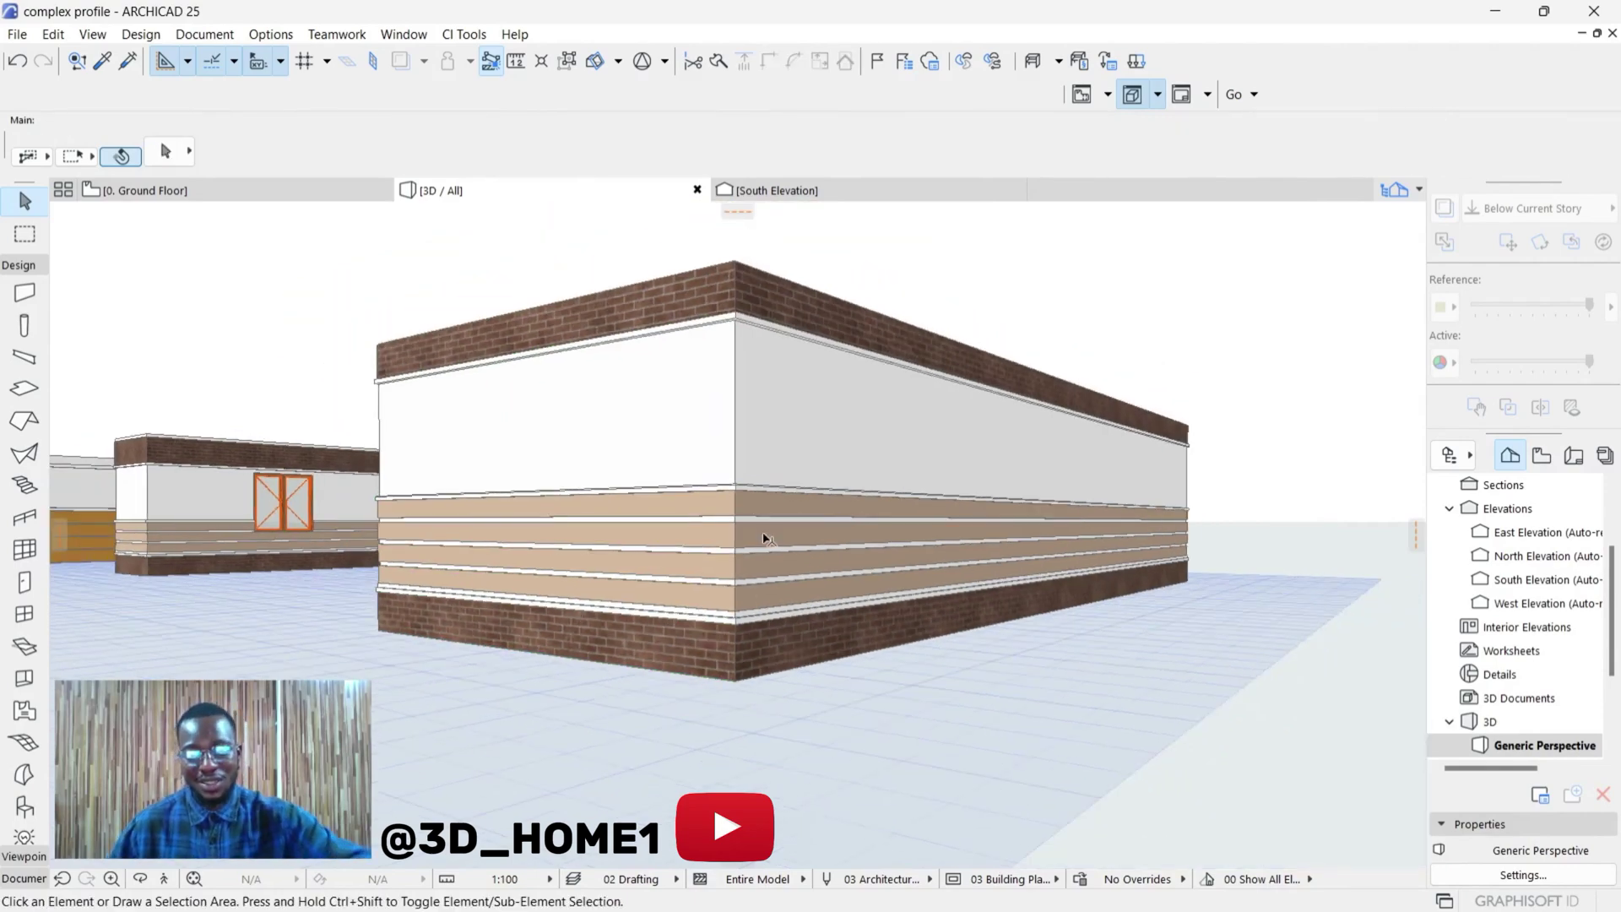
shift+middle_drag(782, 528, 591, 507)
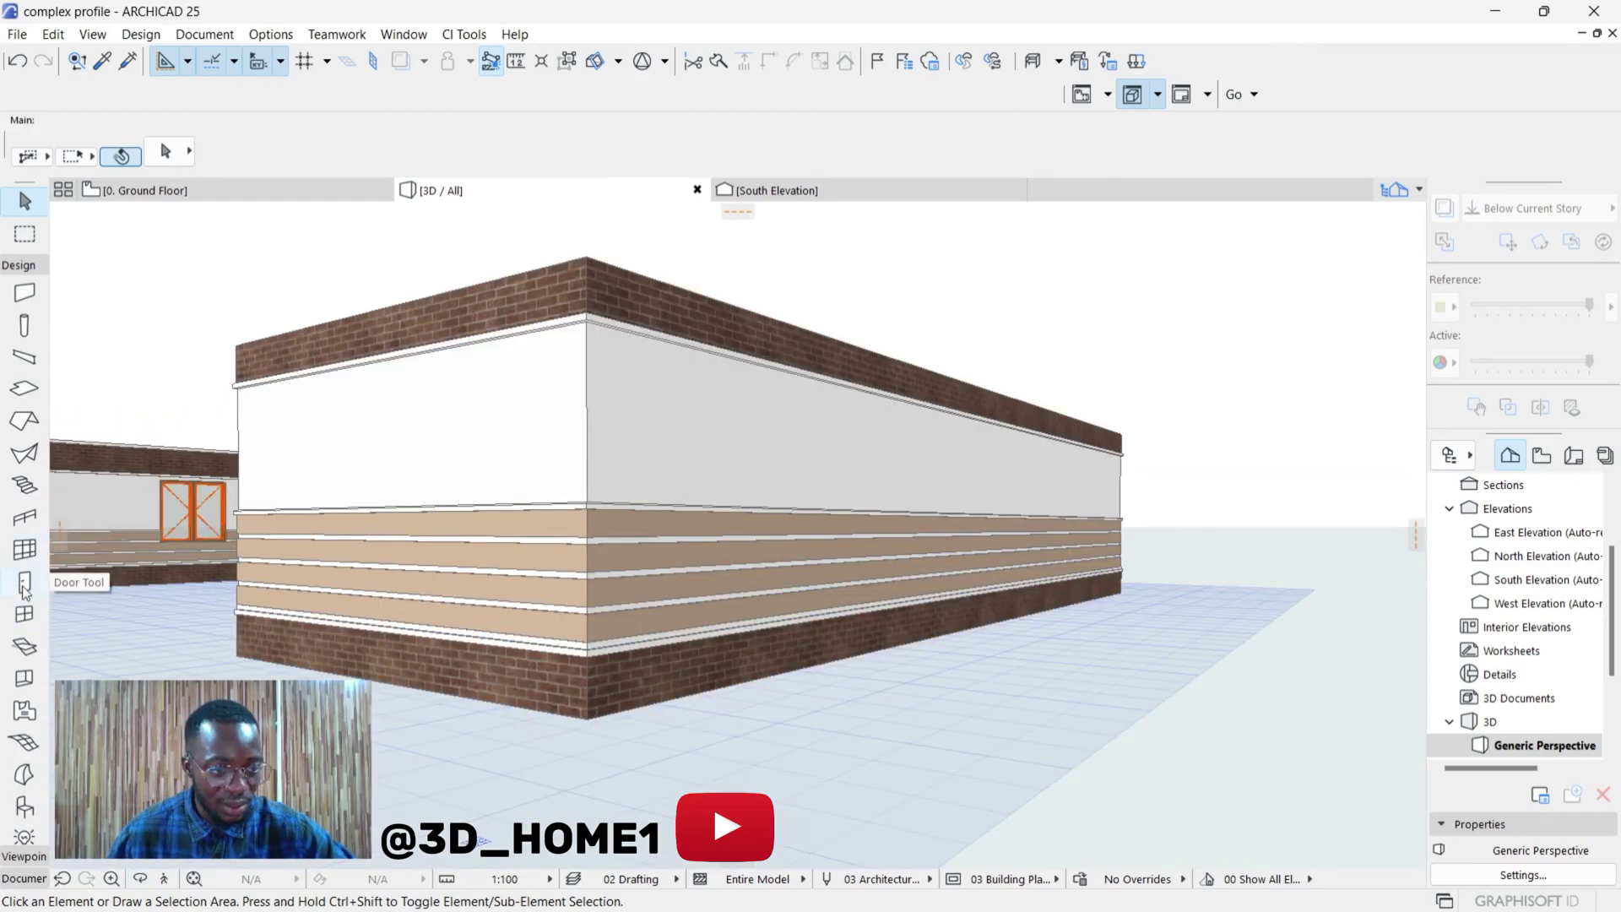
- On the Ground Floor plan, insert three 1500 by 1500 Double Window 25 windows along the long new wall and check them in 3D
click(24, 617)
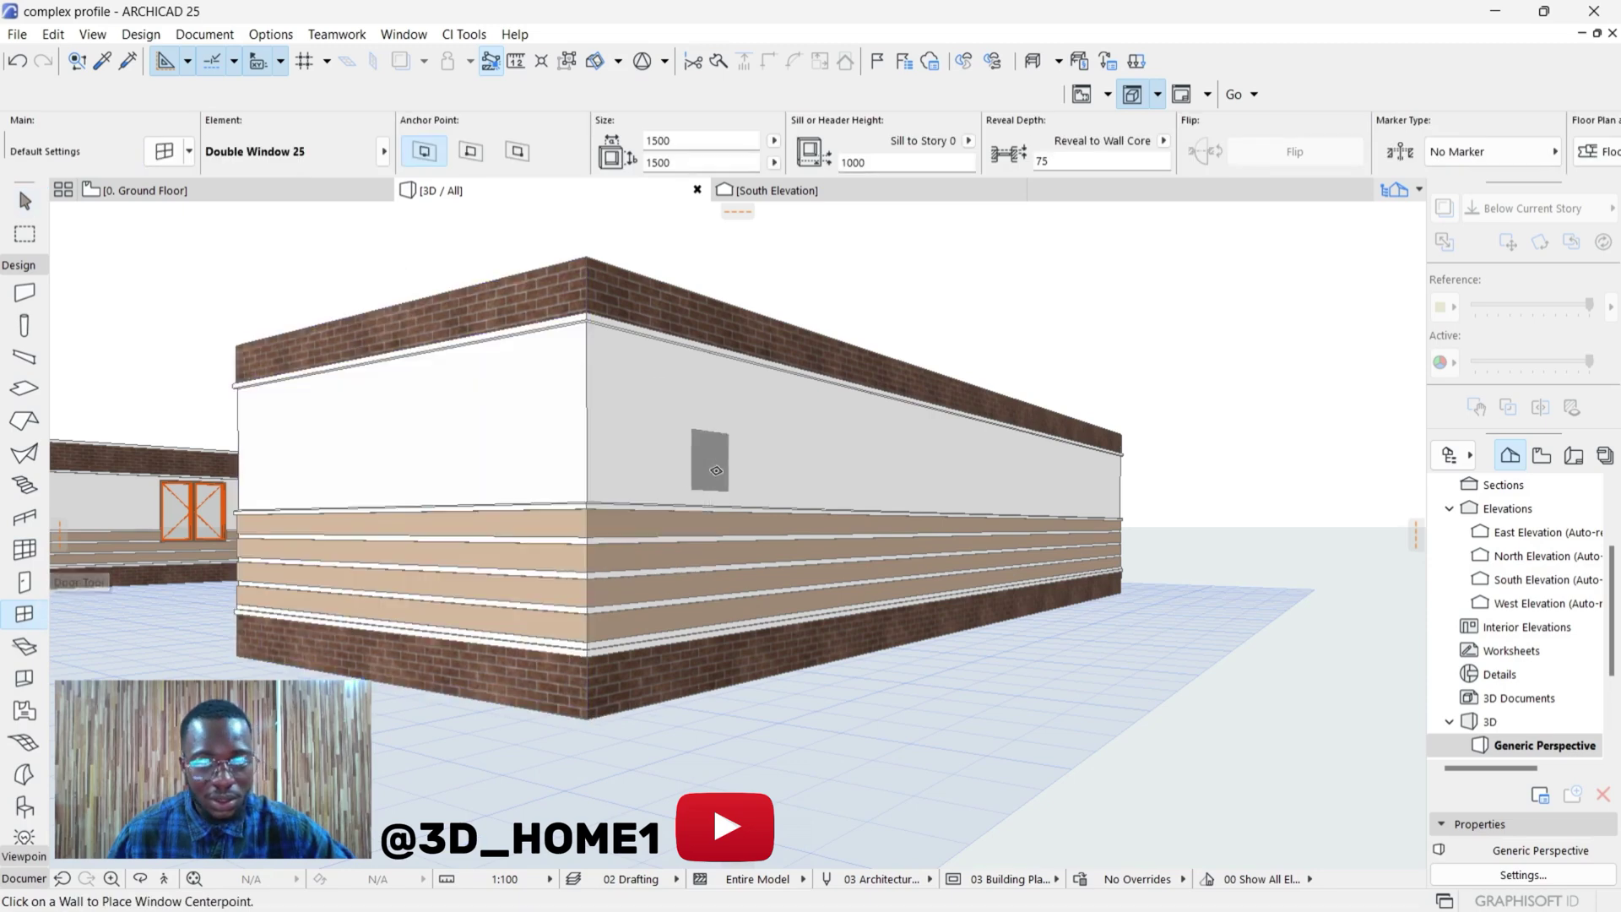
click(240, 187)
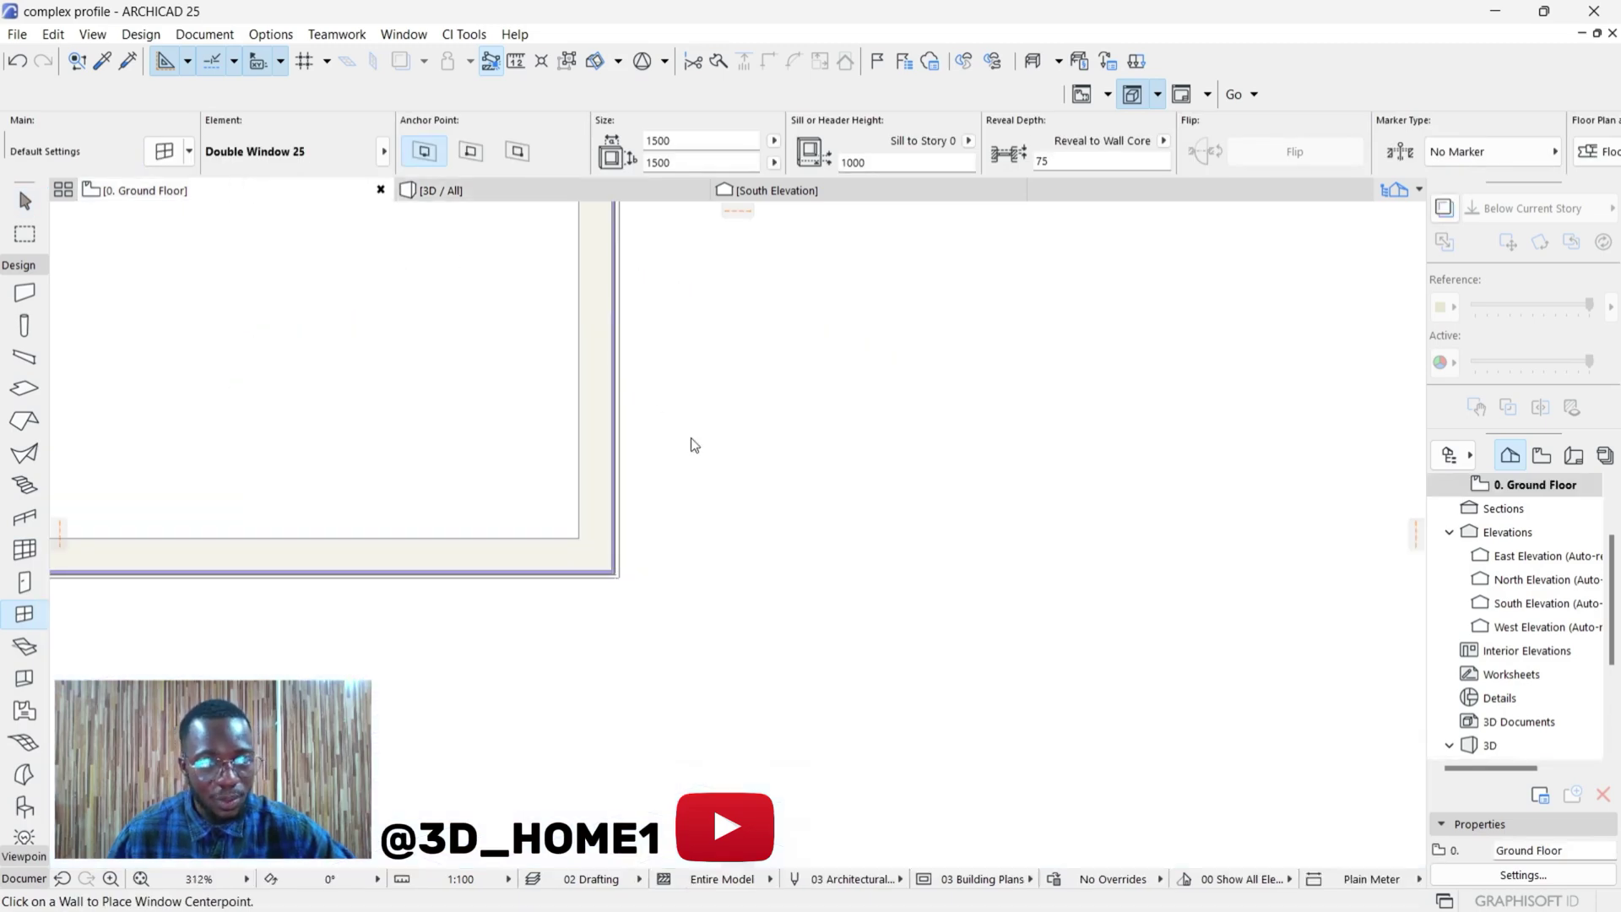
scroll(560, 470, down, 5)
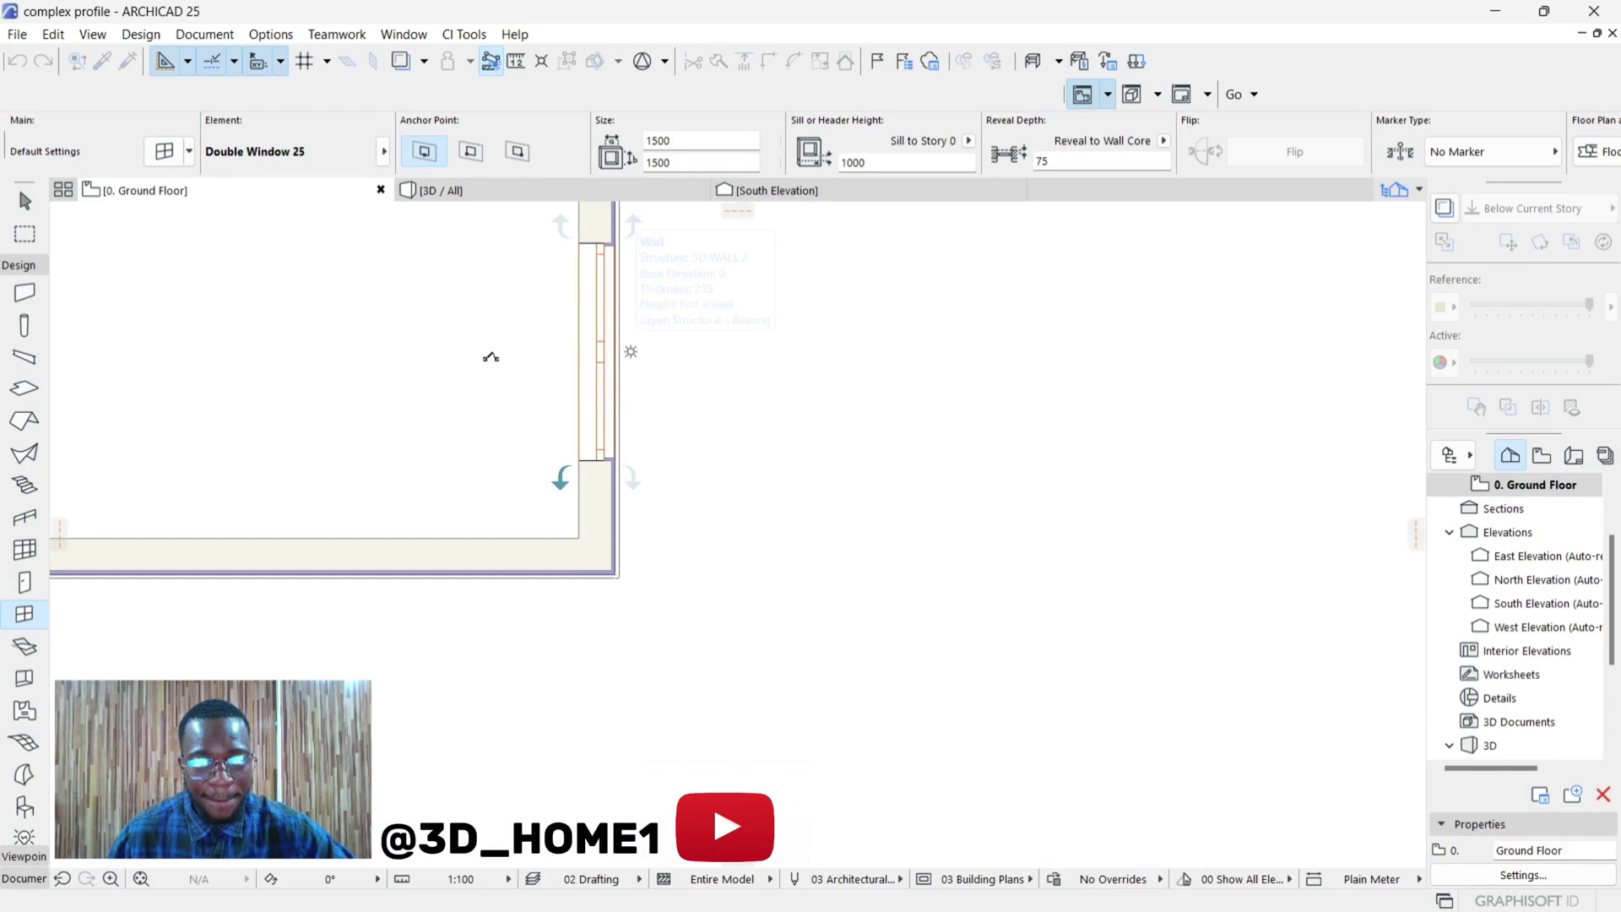
scroll(523, 701, down, 5)
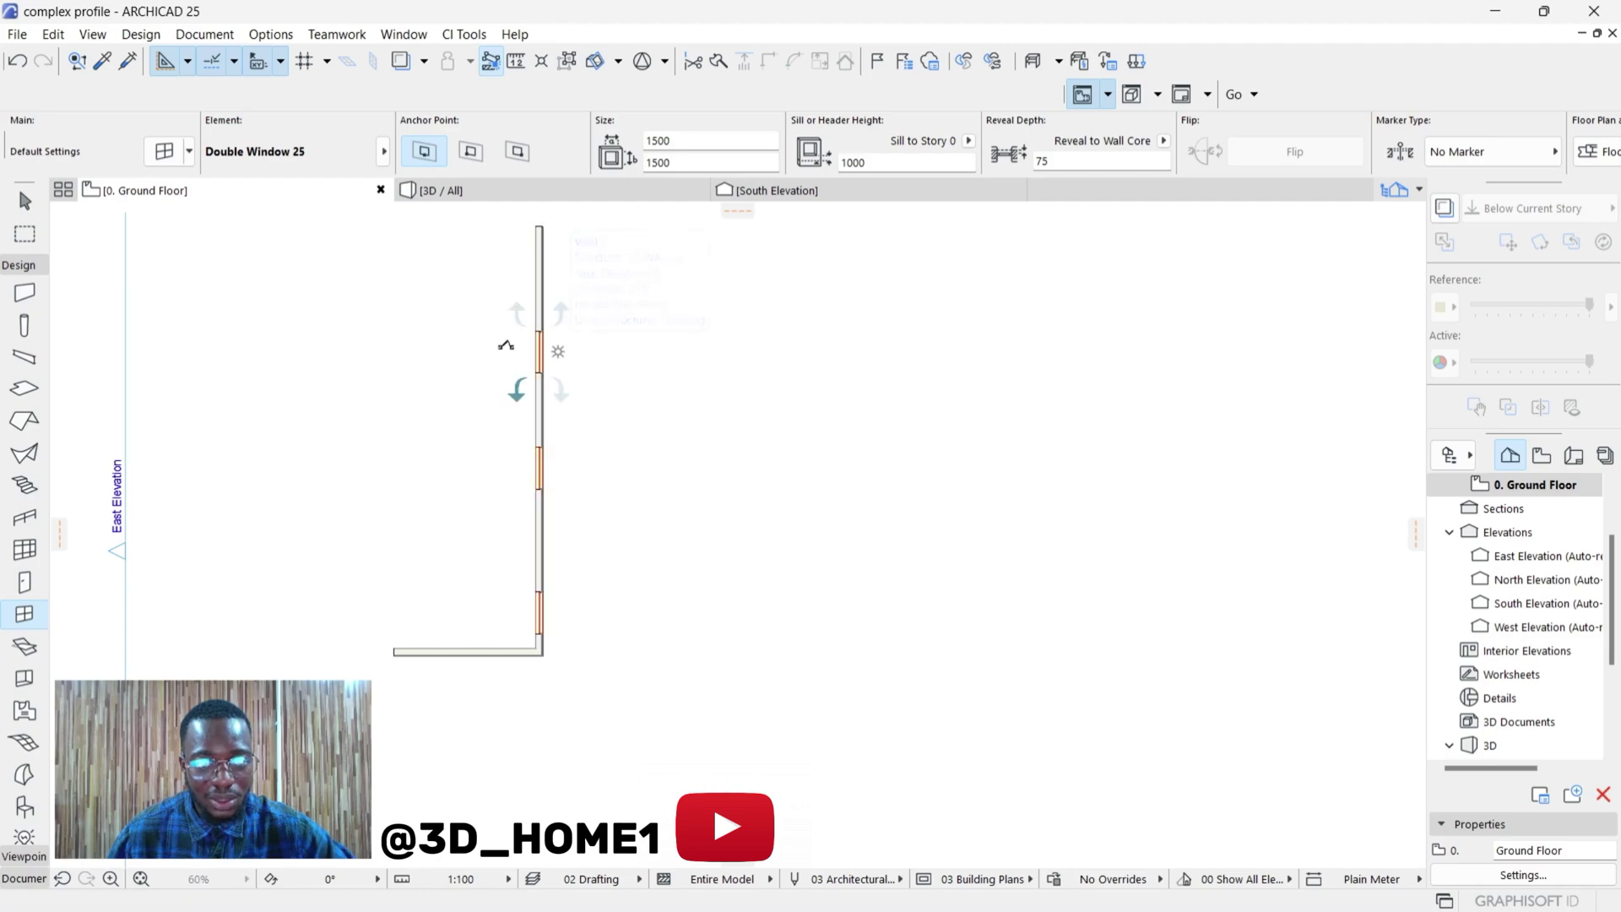
click(604, 184)
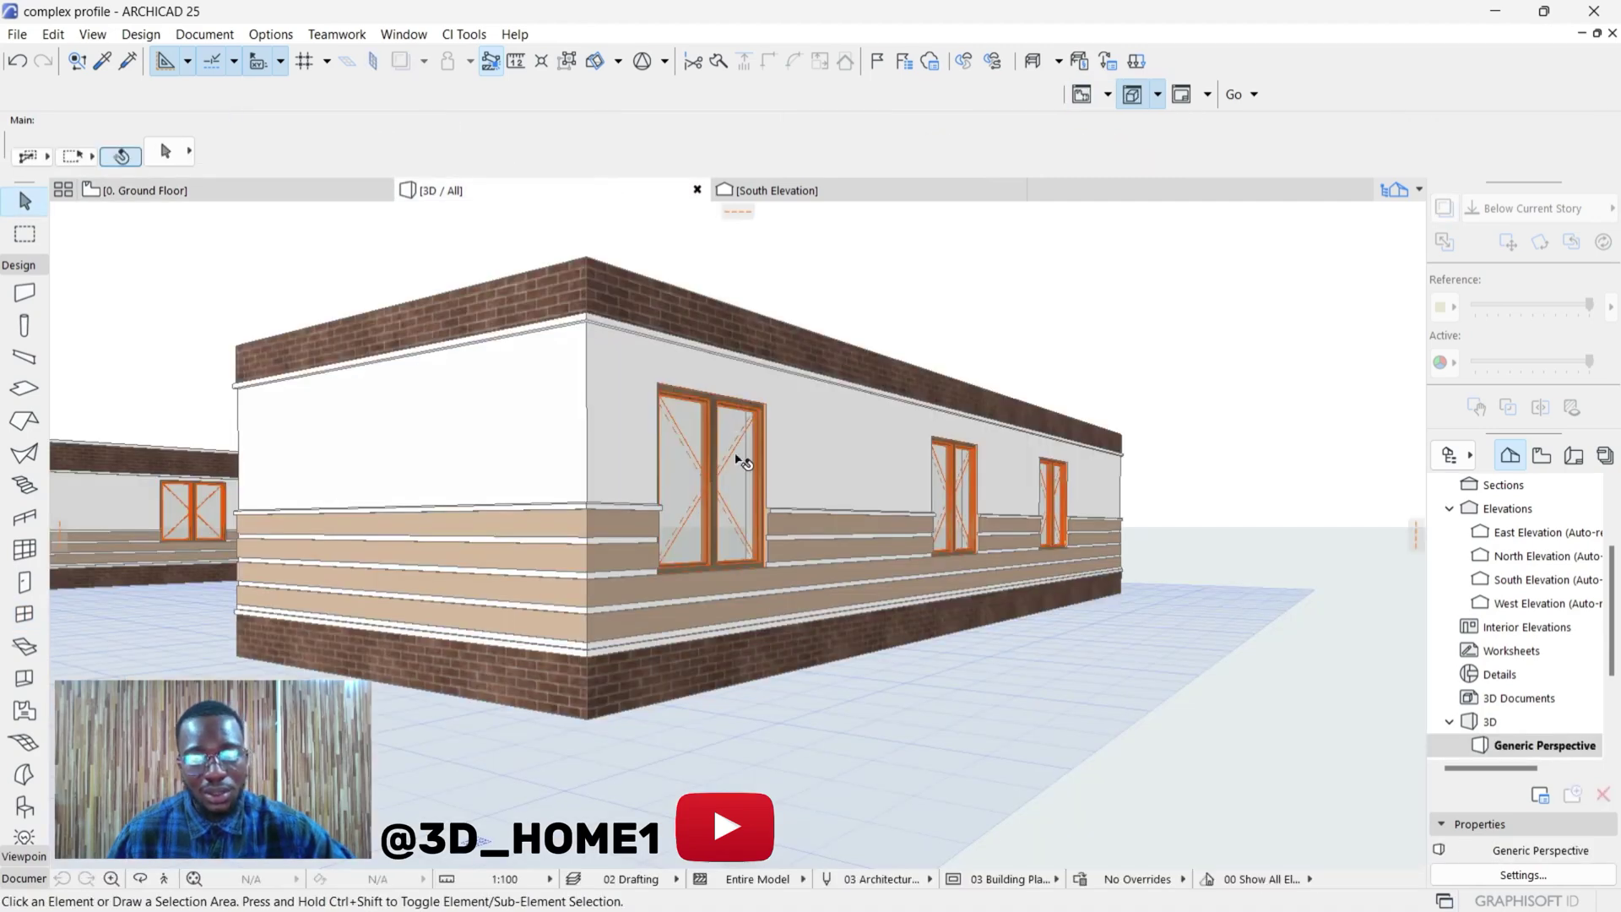
drag(743, 461, 746, 526)
drag(1030, 576, 671, 528)
drag(663, 440, 702, 388)
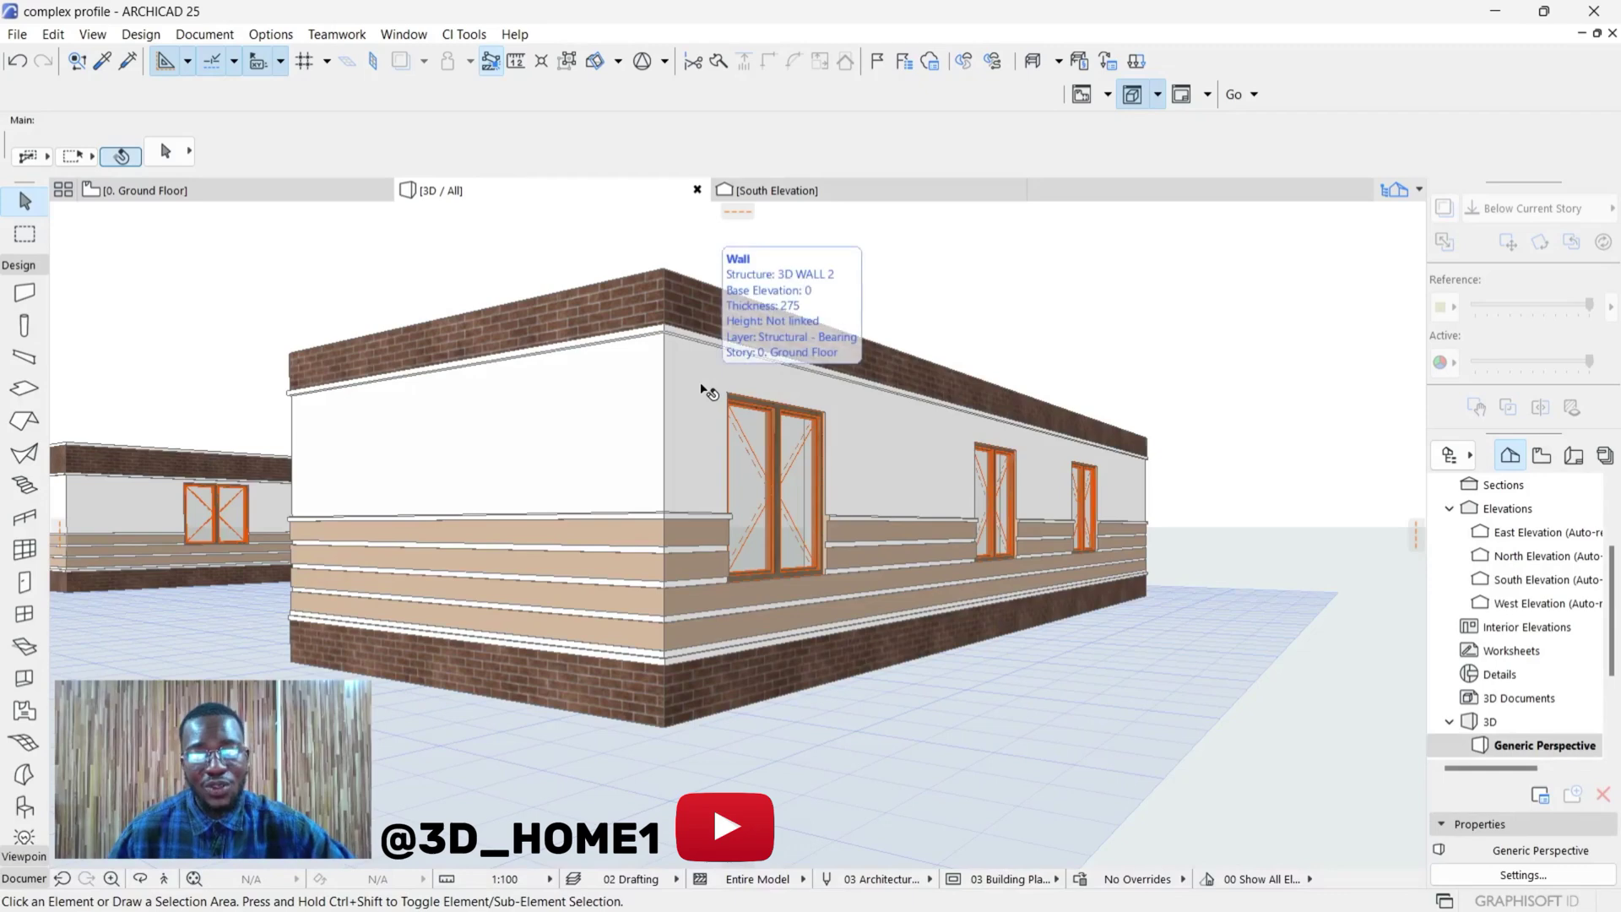
scroll(702, 389, up, 1)
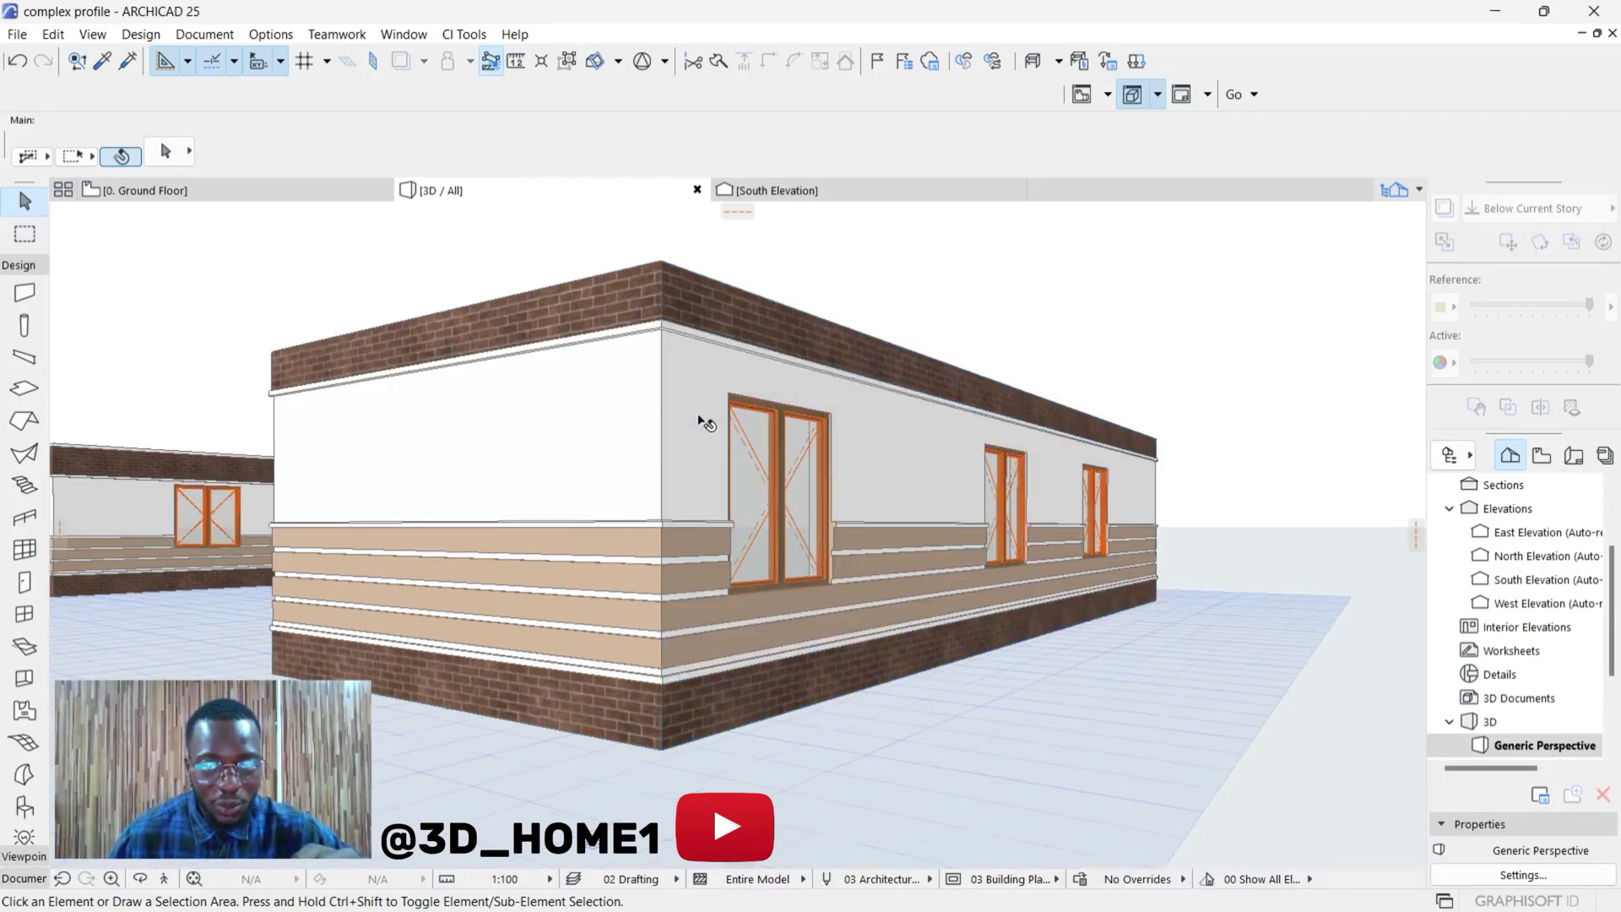
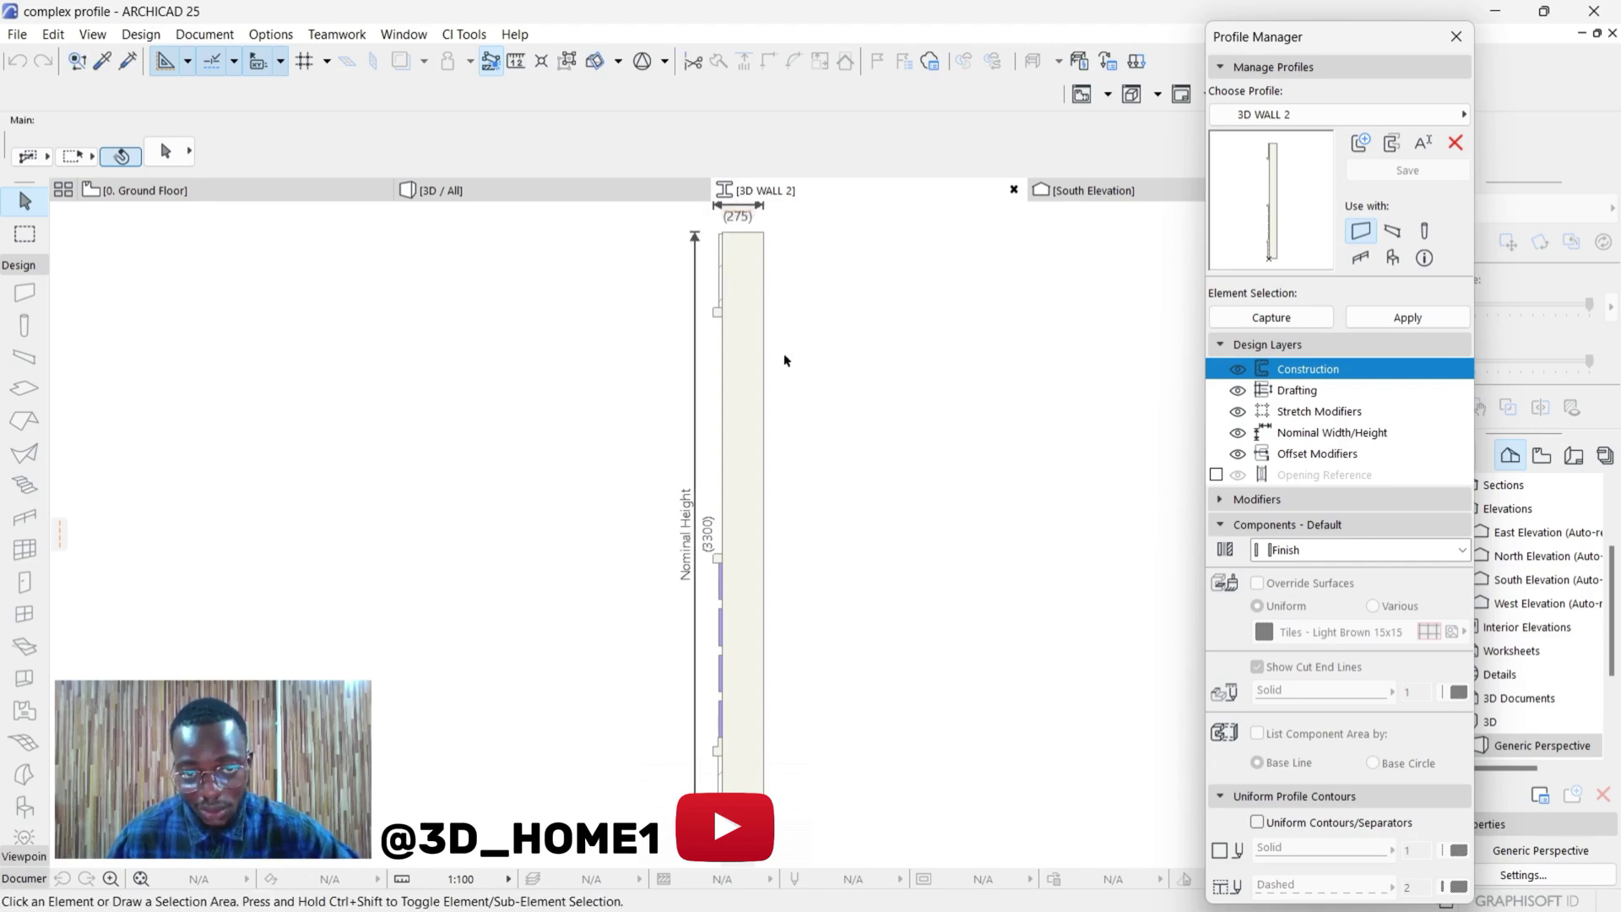
- In the 3D WALL 2 profile, override the main wall body's surface with Paint - Forest Green
click(750, 284)
click(830, 151)
click(829, 150)
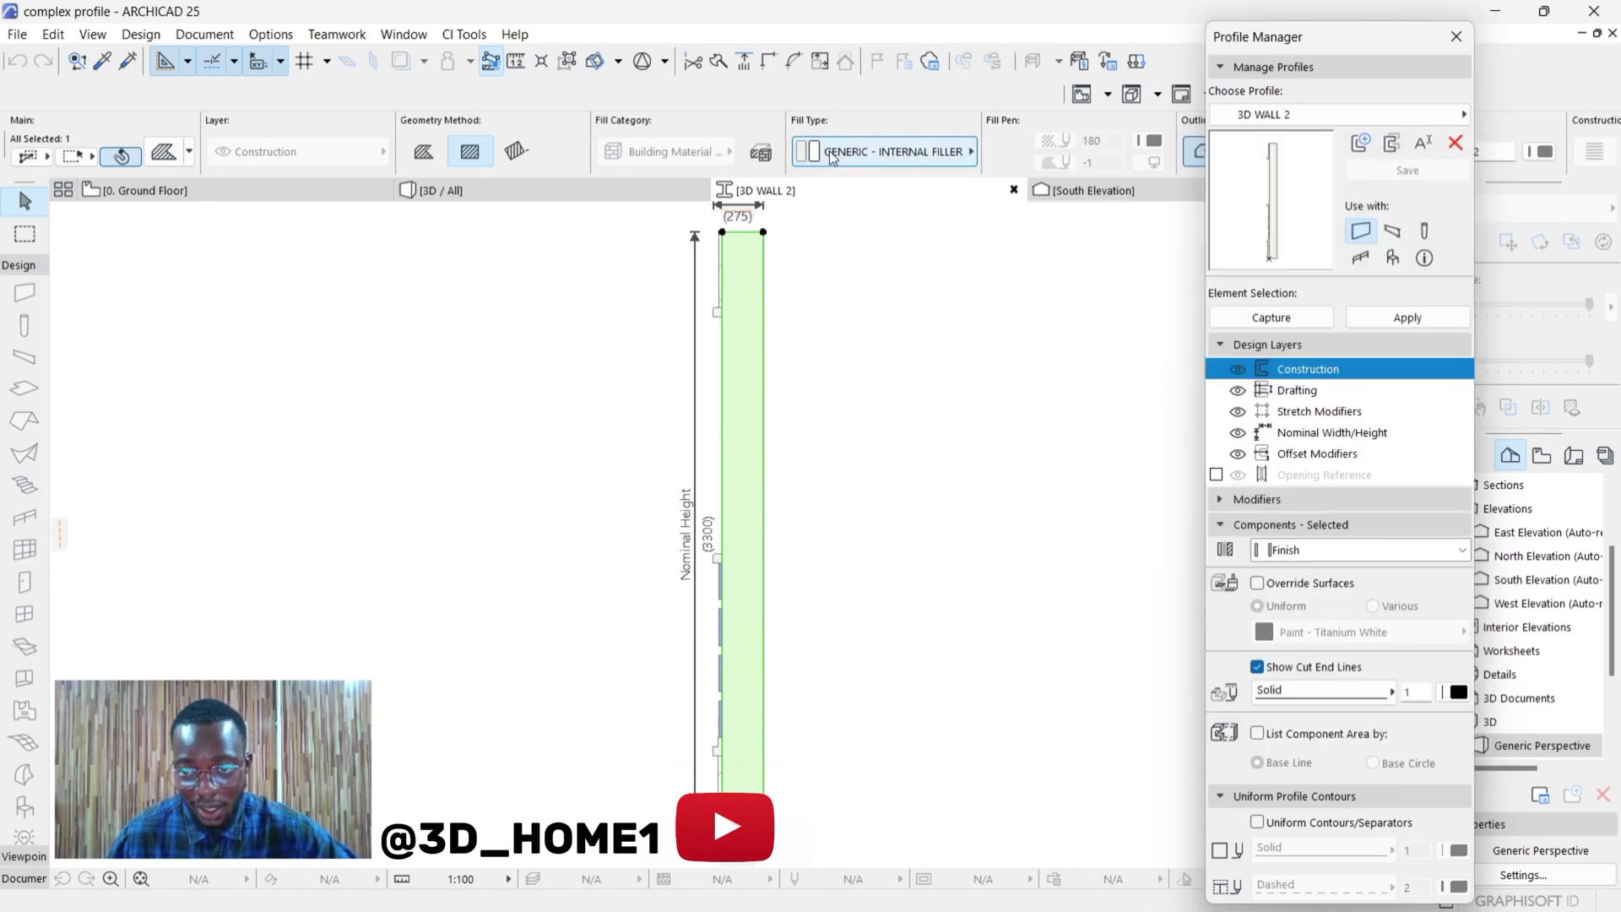
click(1257, 584)
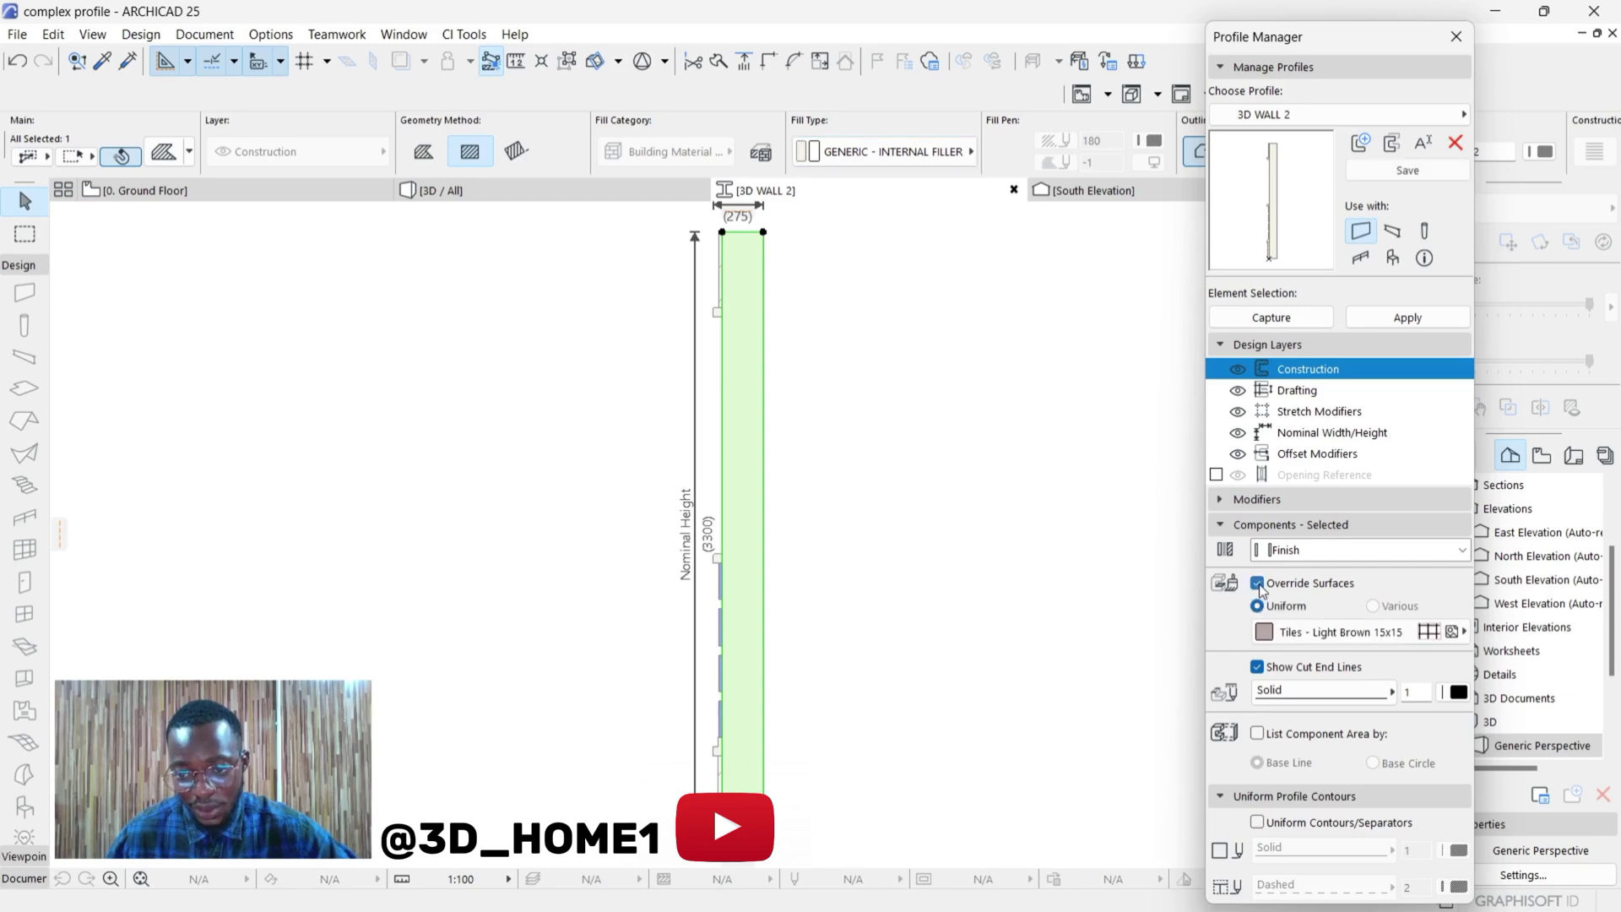
click(1264, 633)
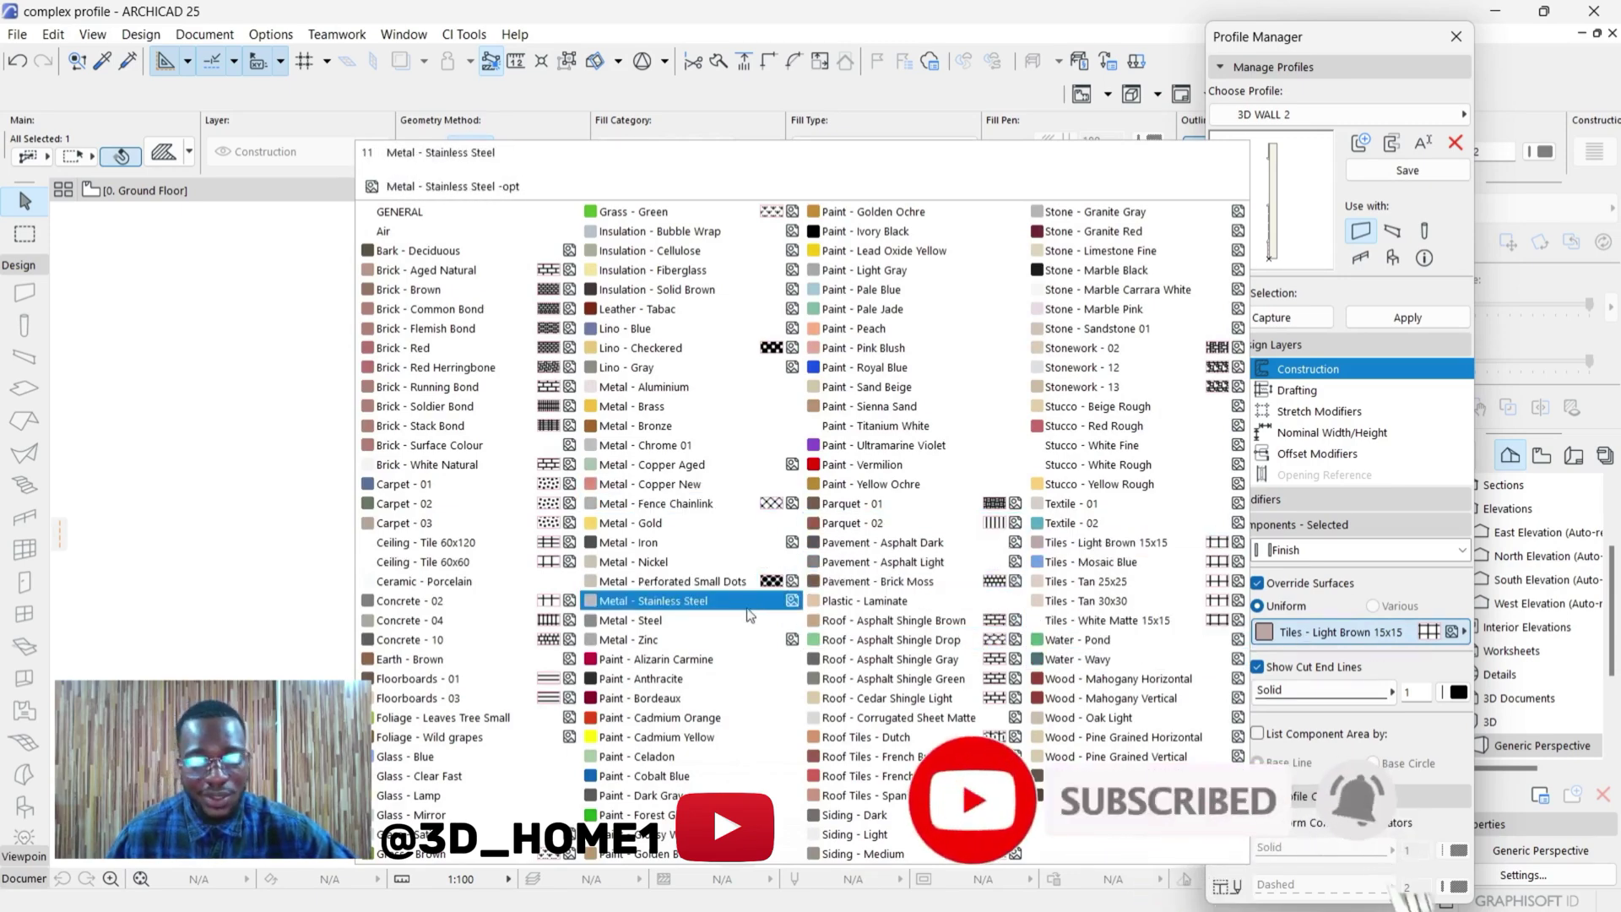
click(611, 816)
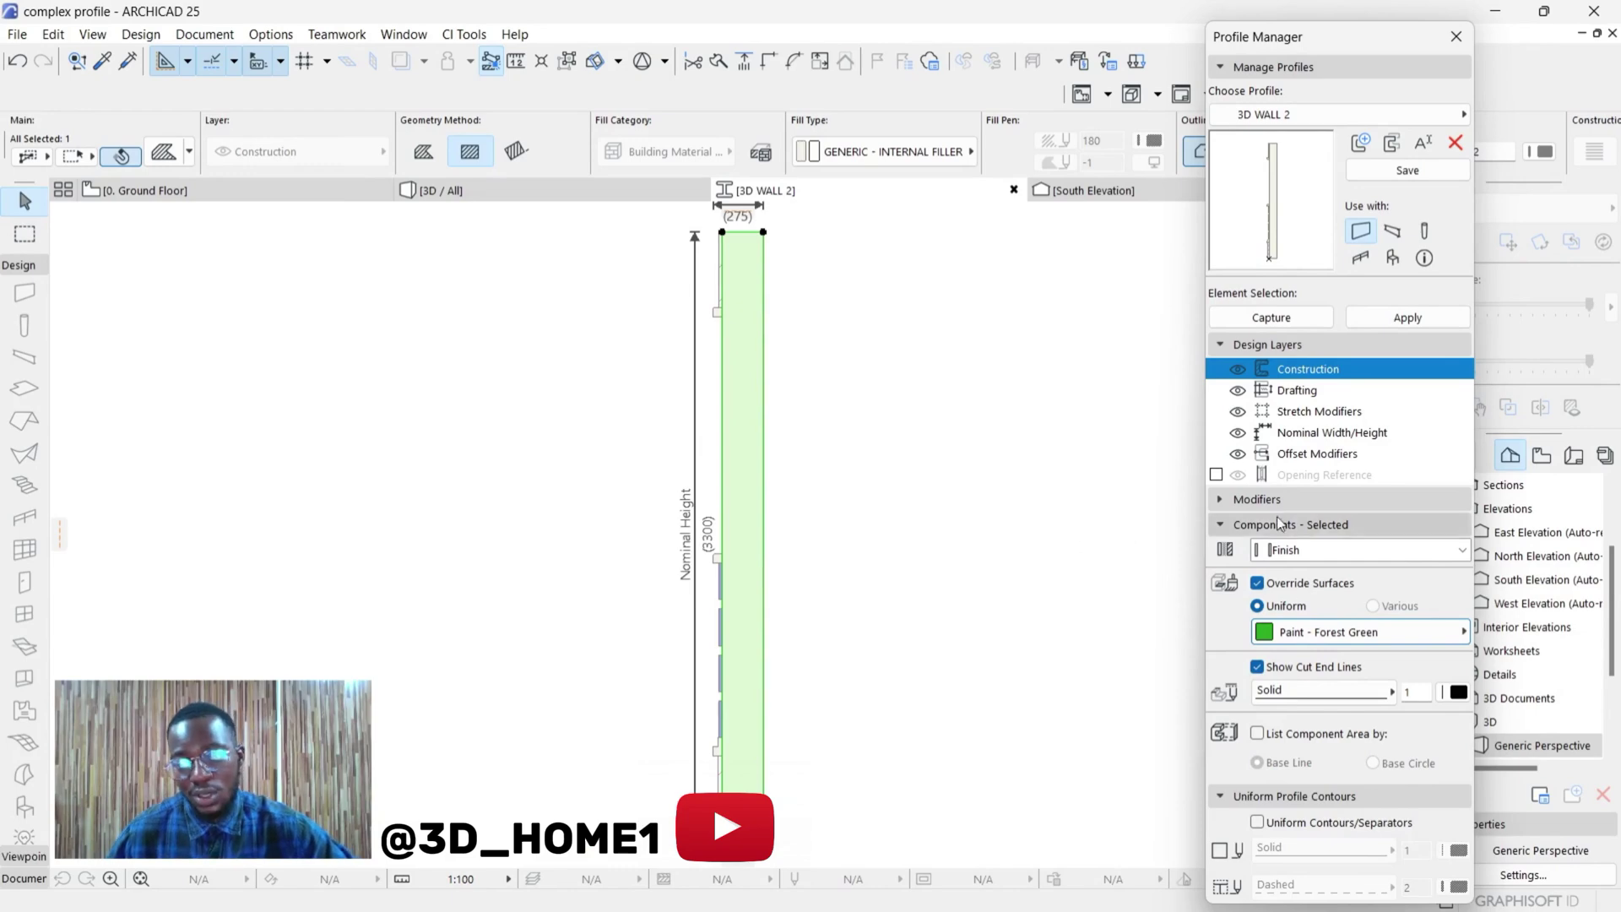
- Apply the edited 3D WALL 2 profile to the wall, close the Profile Manager and check the walls in 3D
click(1399, 319)
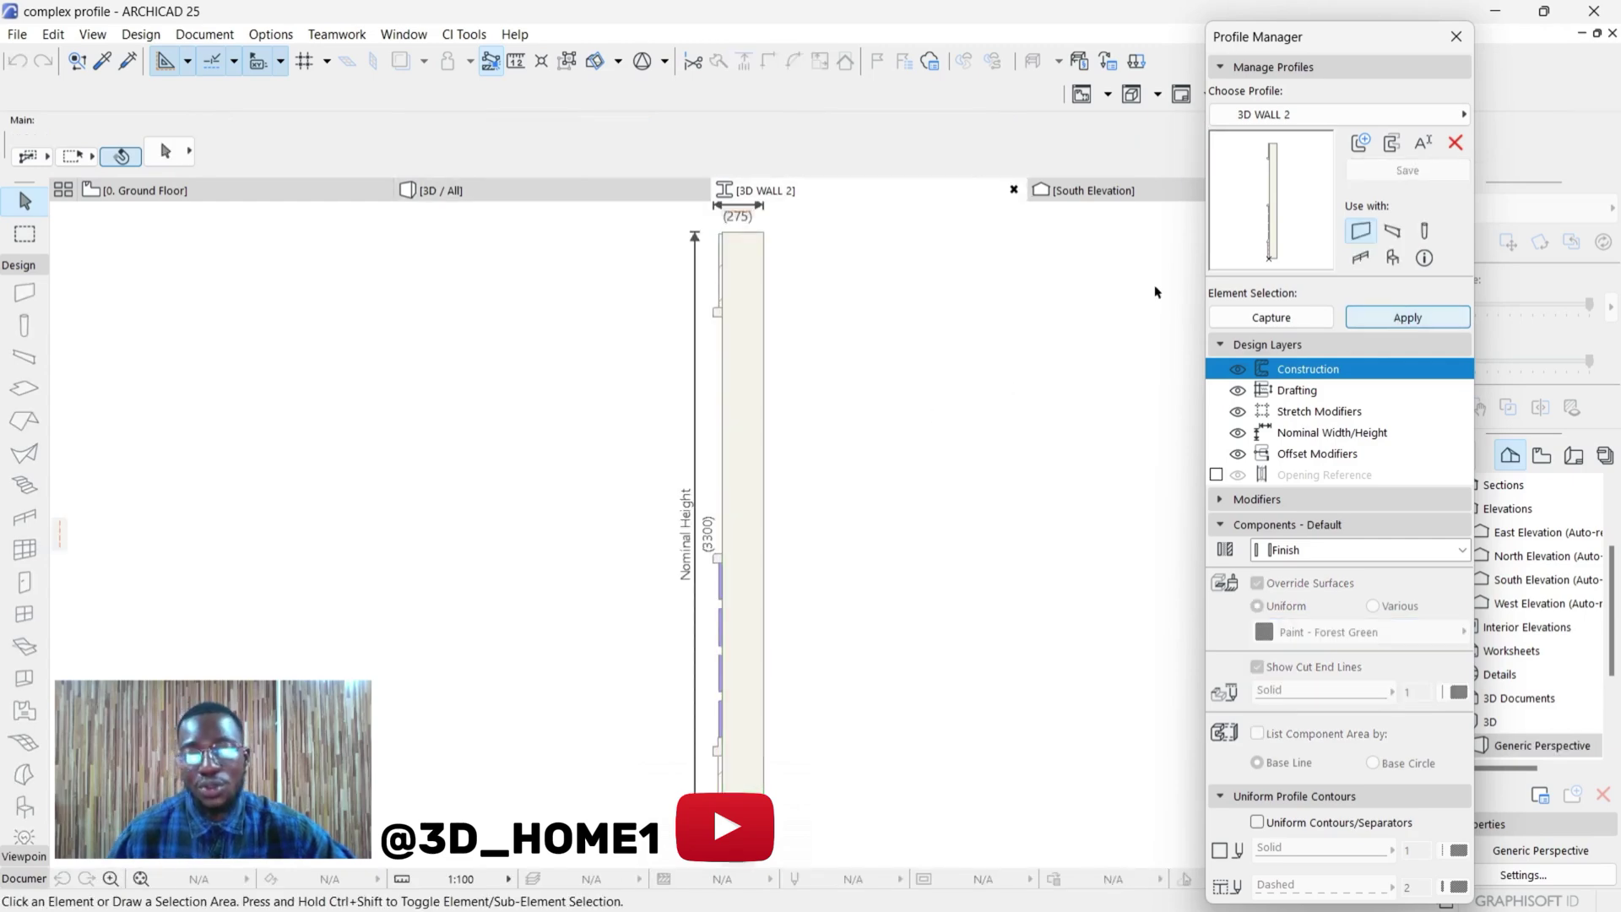
click(1456, 37)
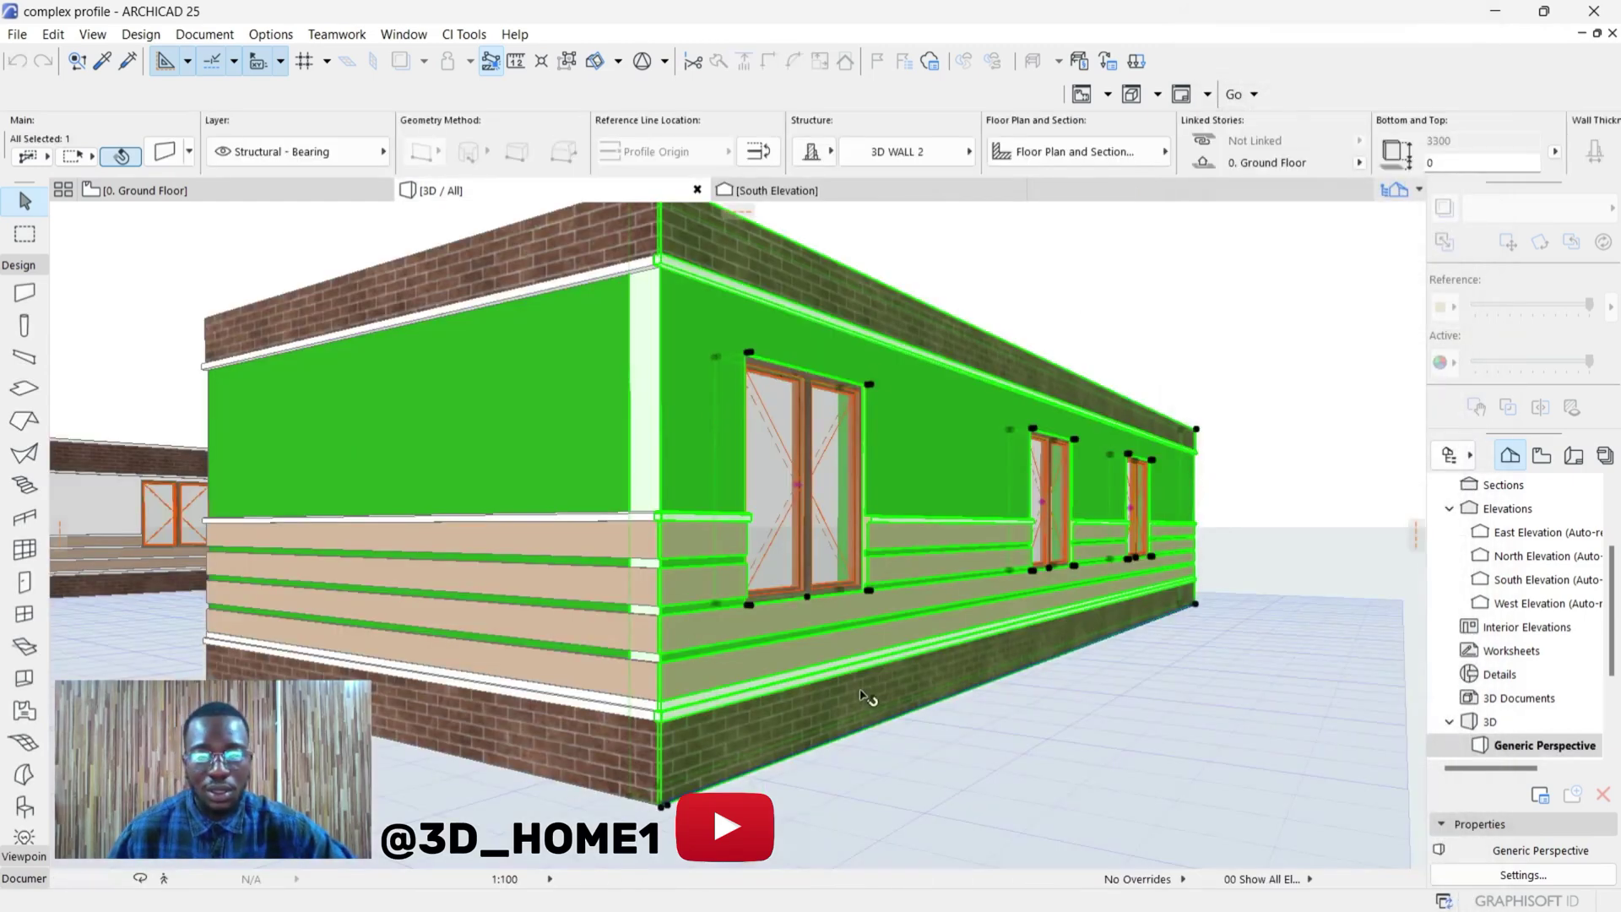
click(907, 749)
scroll(779, 601, down, 3)
scroll(779, 601, up, 5)
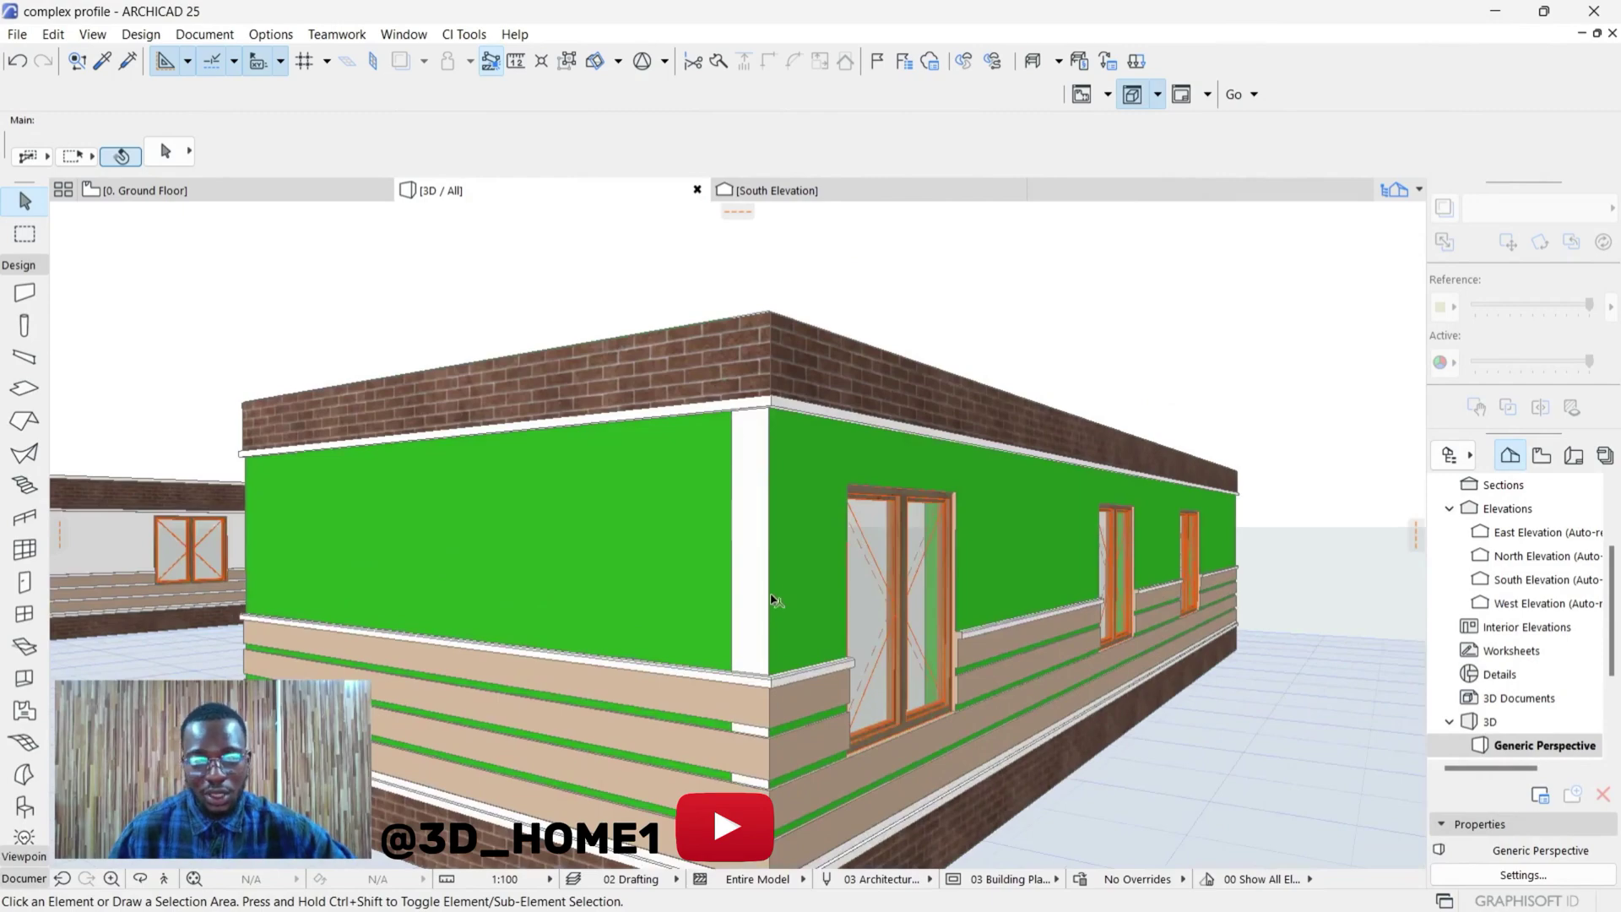
- Examine in 3D how the forest green wall body and profile bands meet at the building's near corner
scroll(765, 561, up, 2)
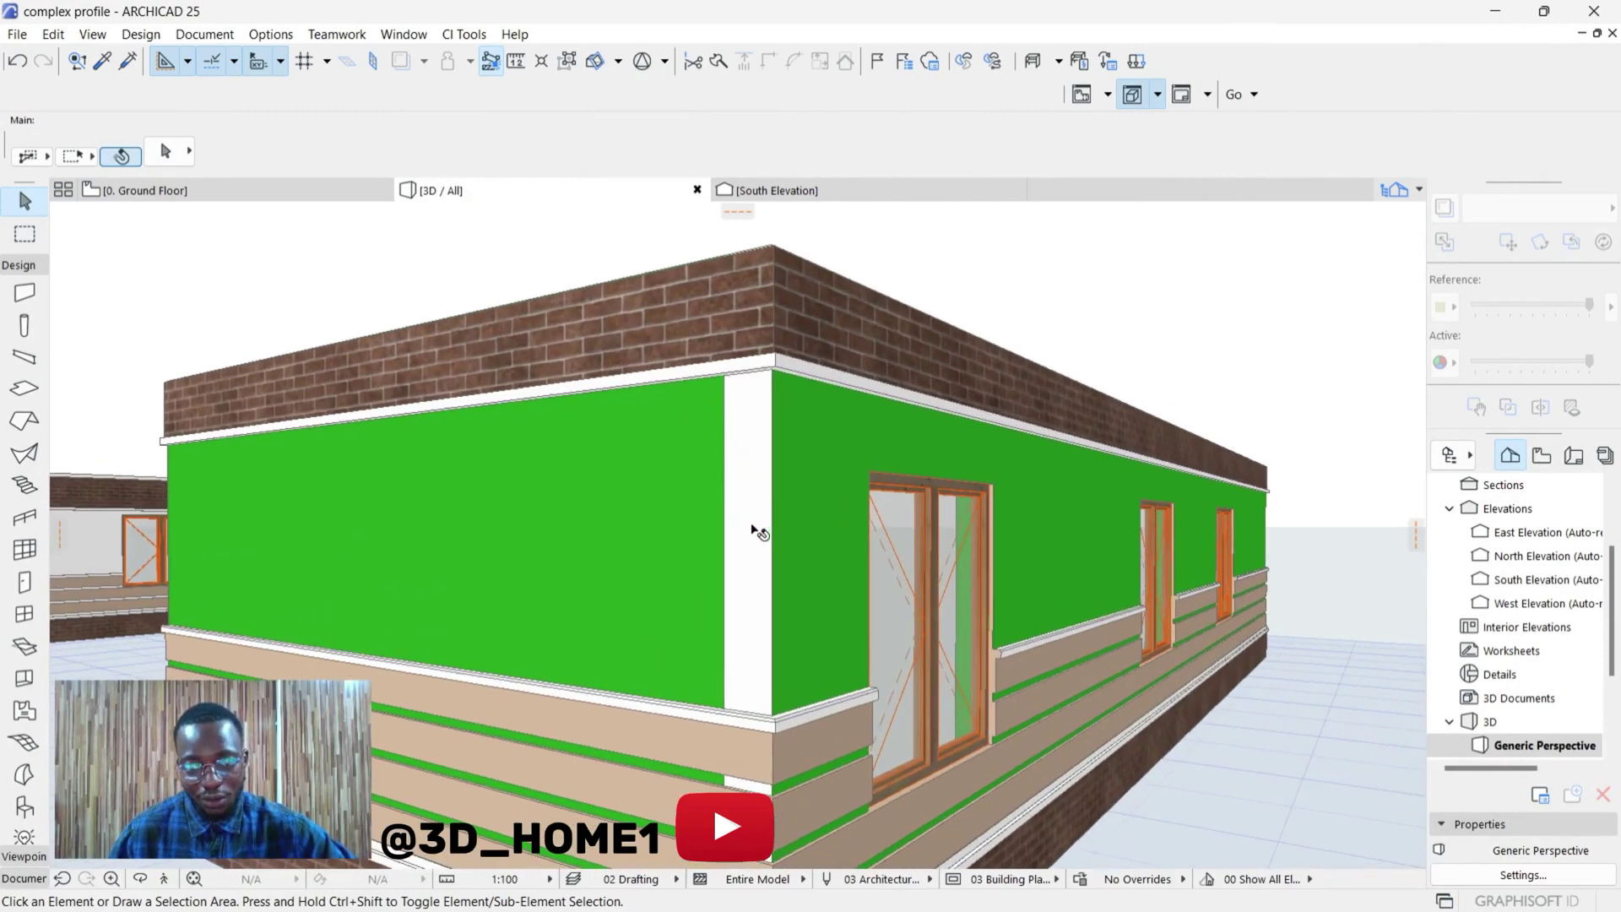
scroll(744, 642, up, 1)
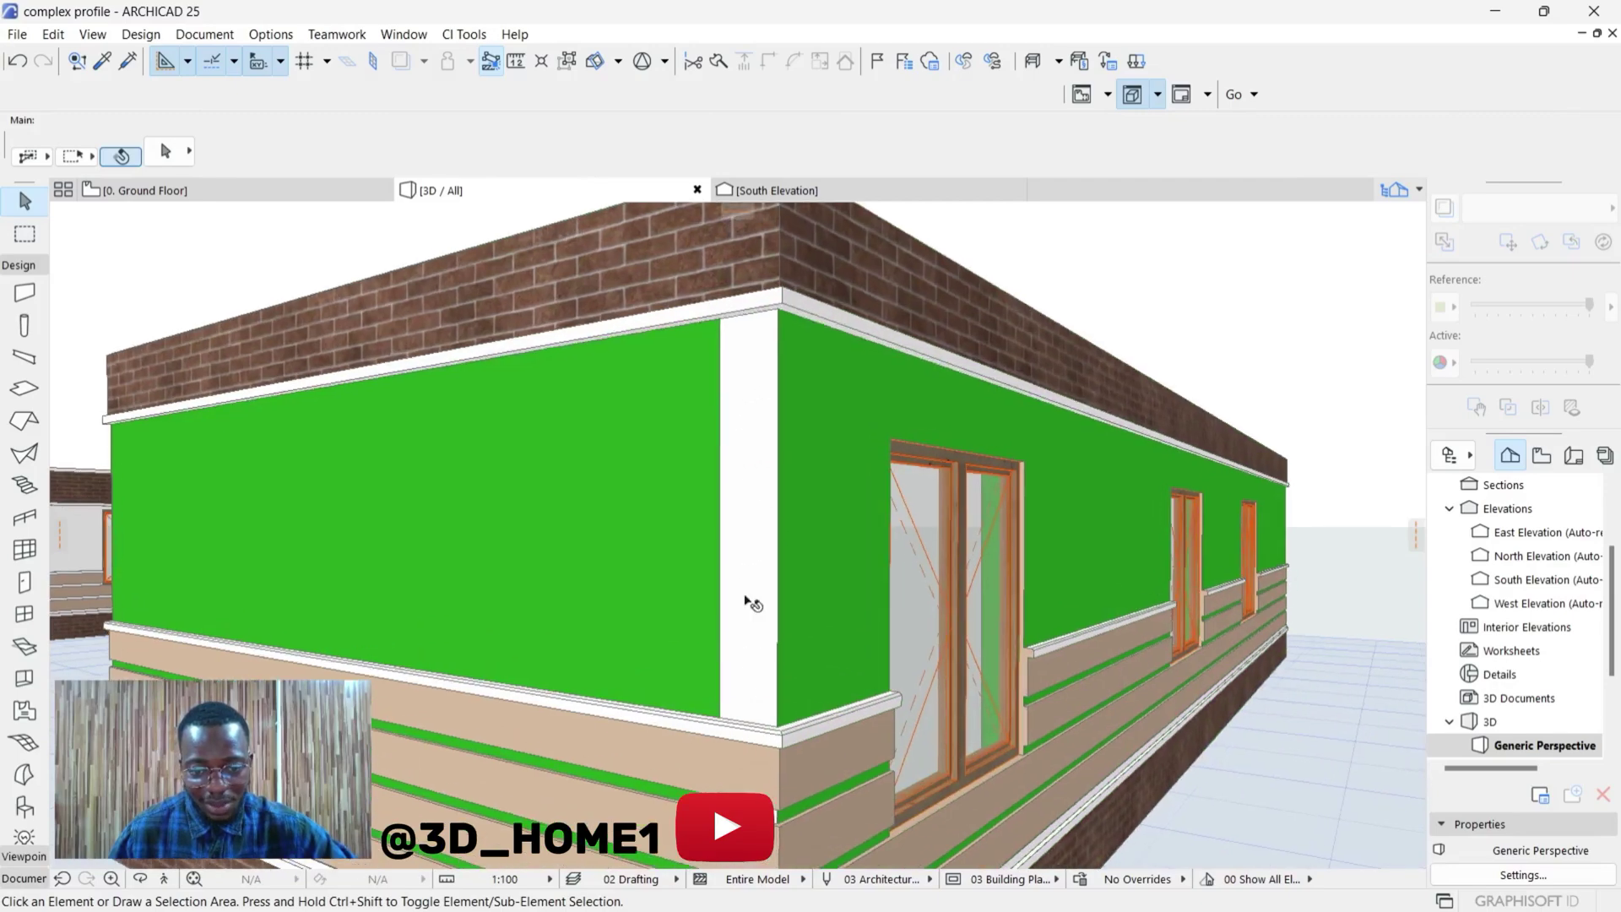
scroll(732, 481, down, 1)
scroll(750, 743, up, 5)
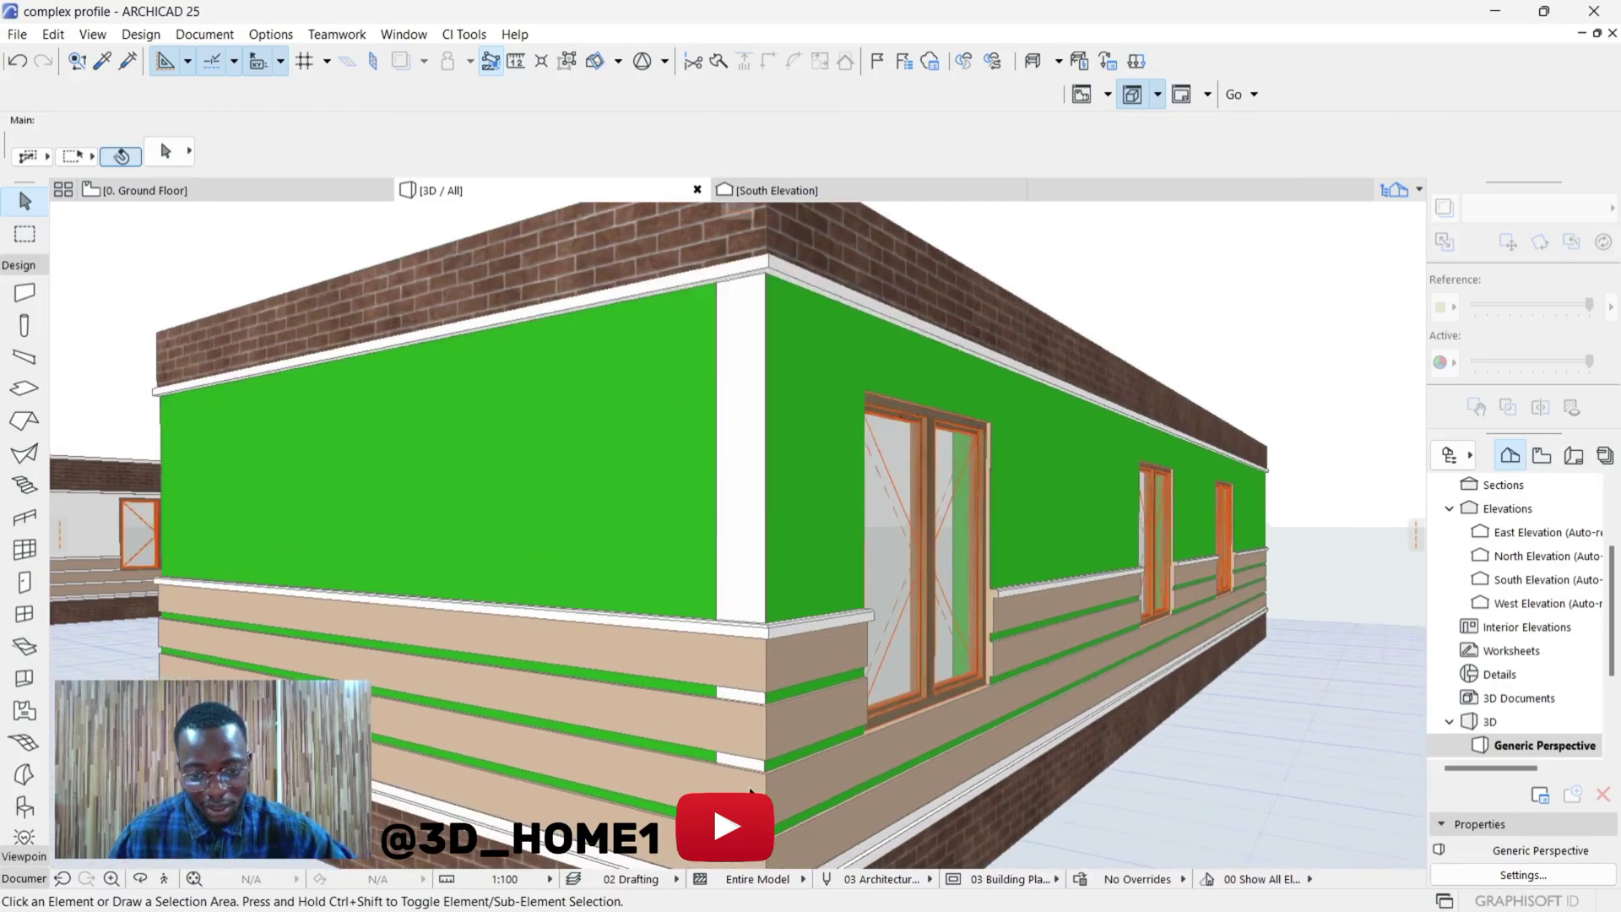
scroll(708, 635, down, 6)
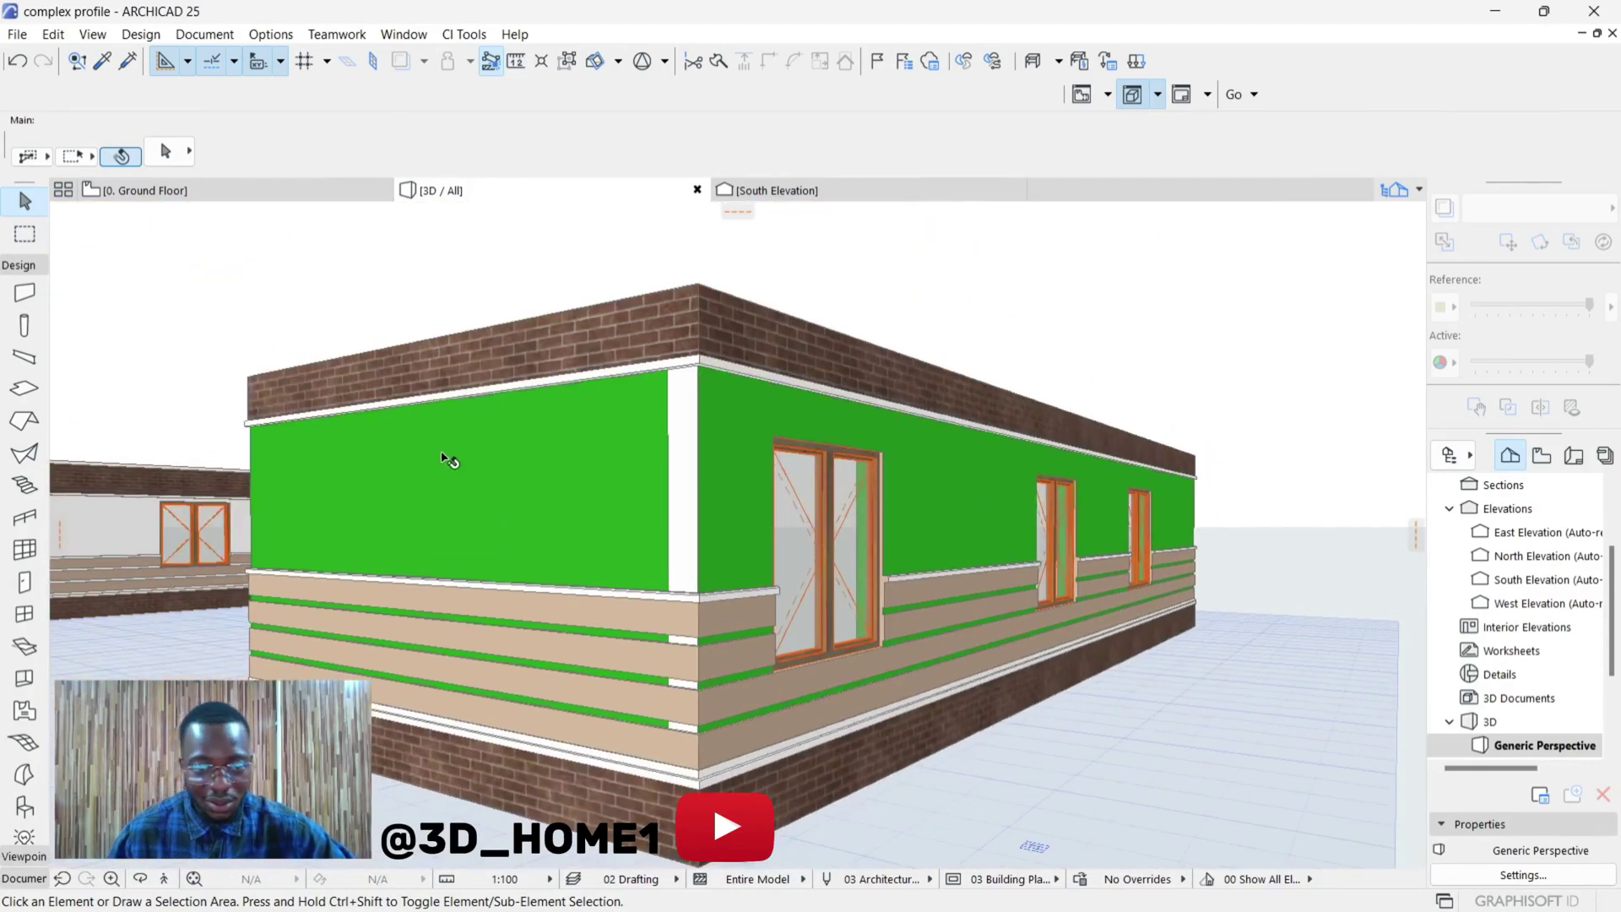
drag(491, 481, 688, 537)
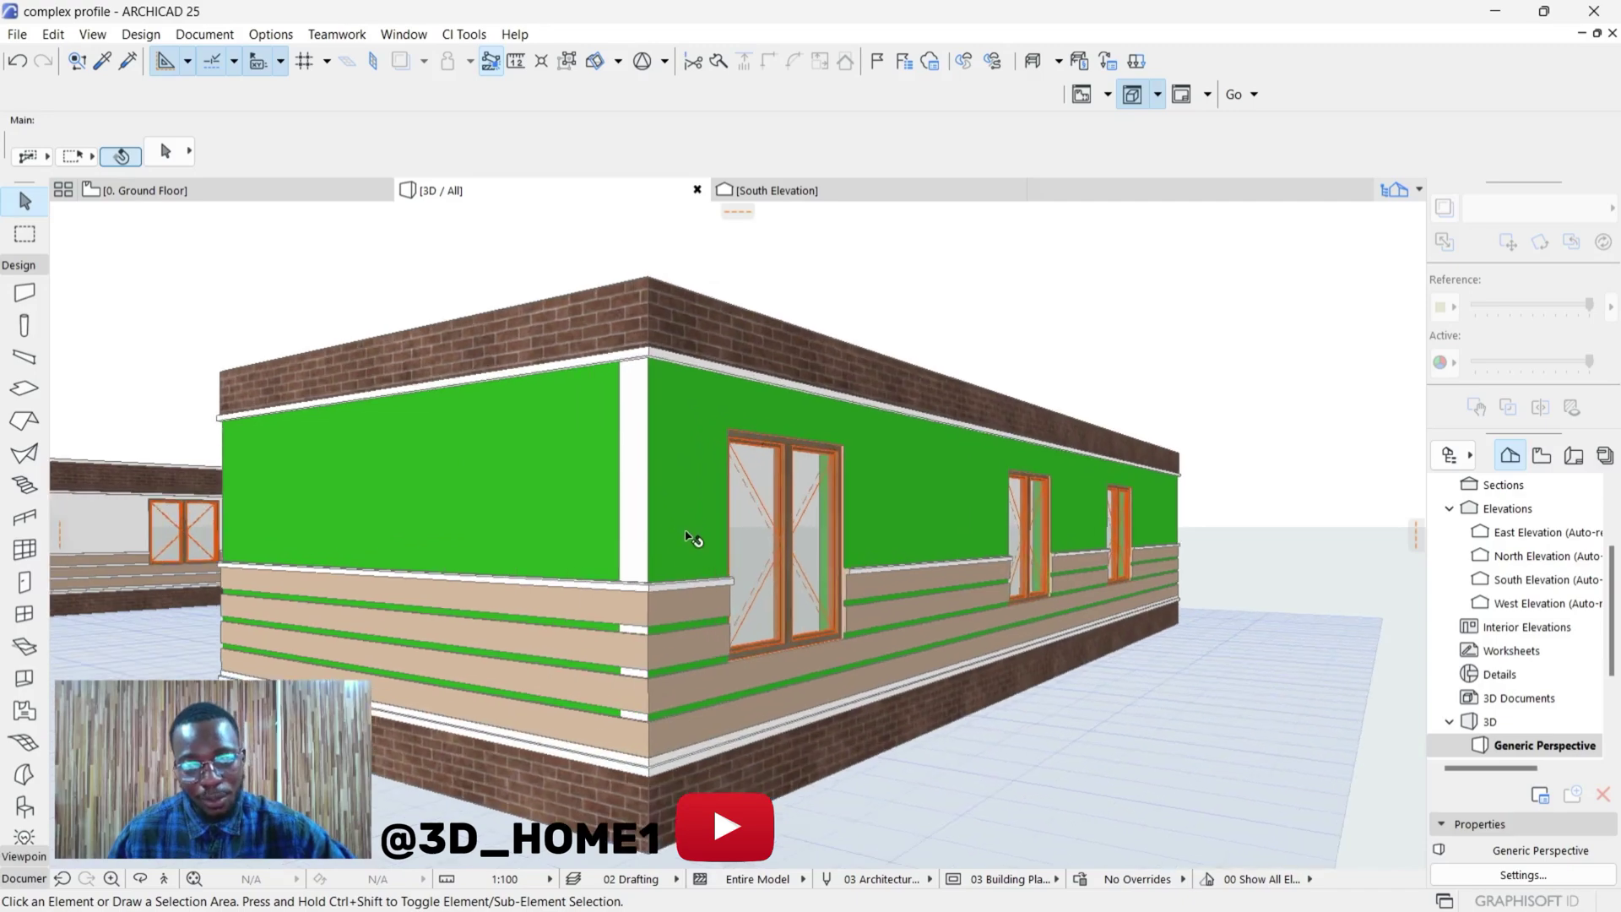
scroll(673, 612, up, 8)
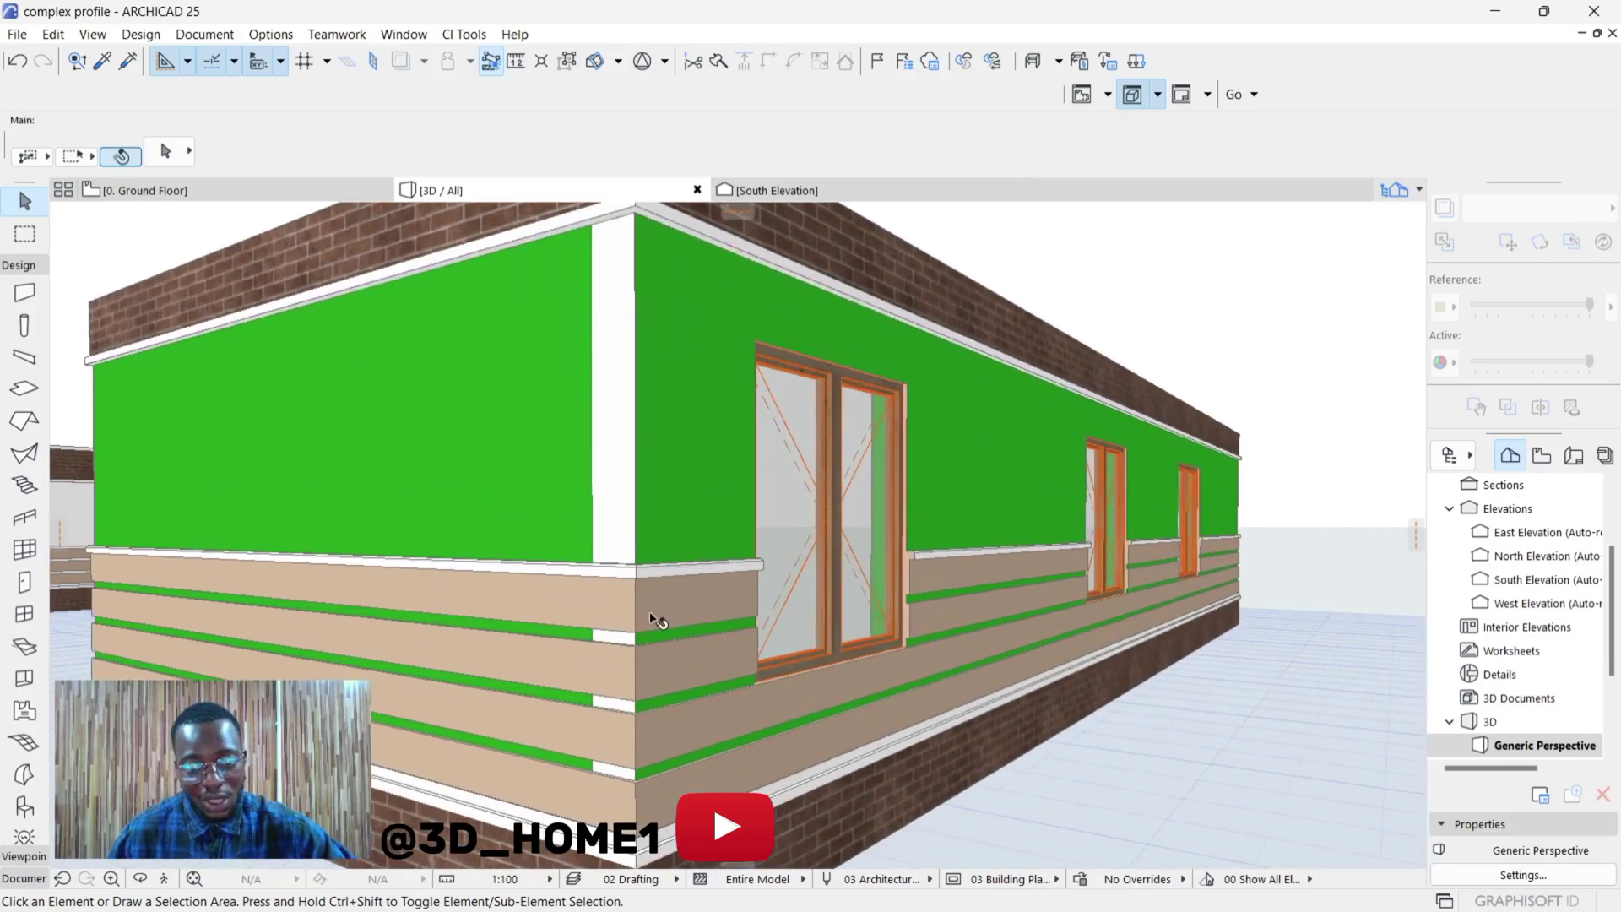
scroll(669, 608, up, 1)
click(676, 619)
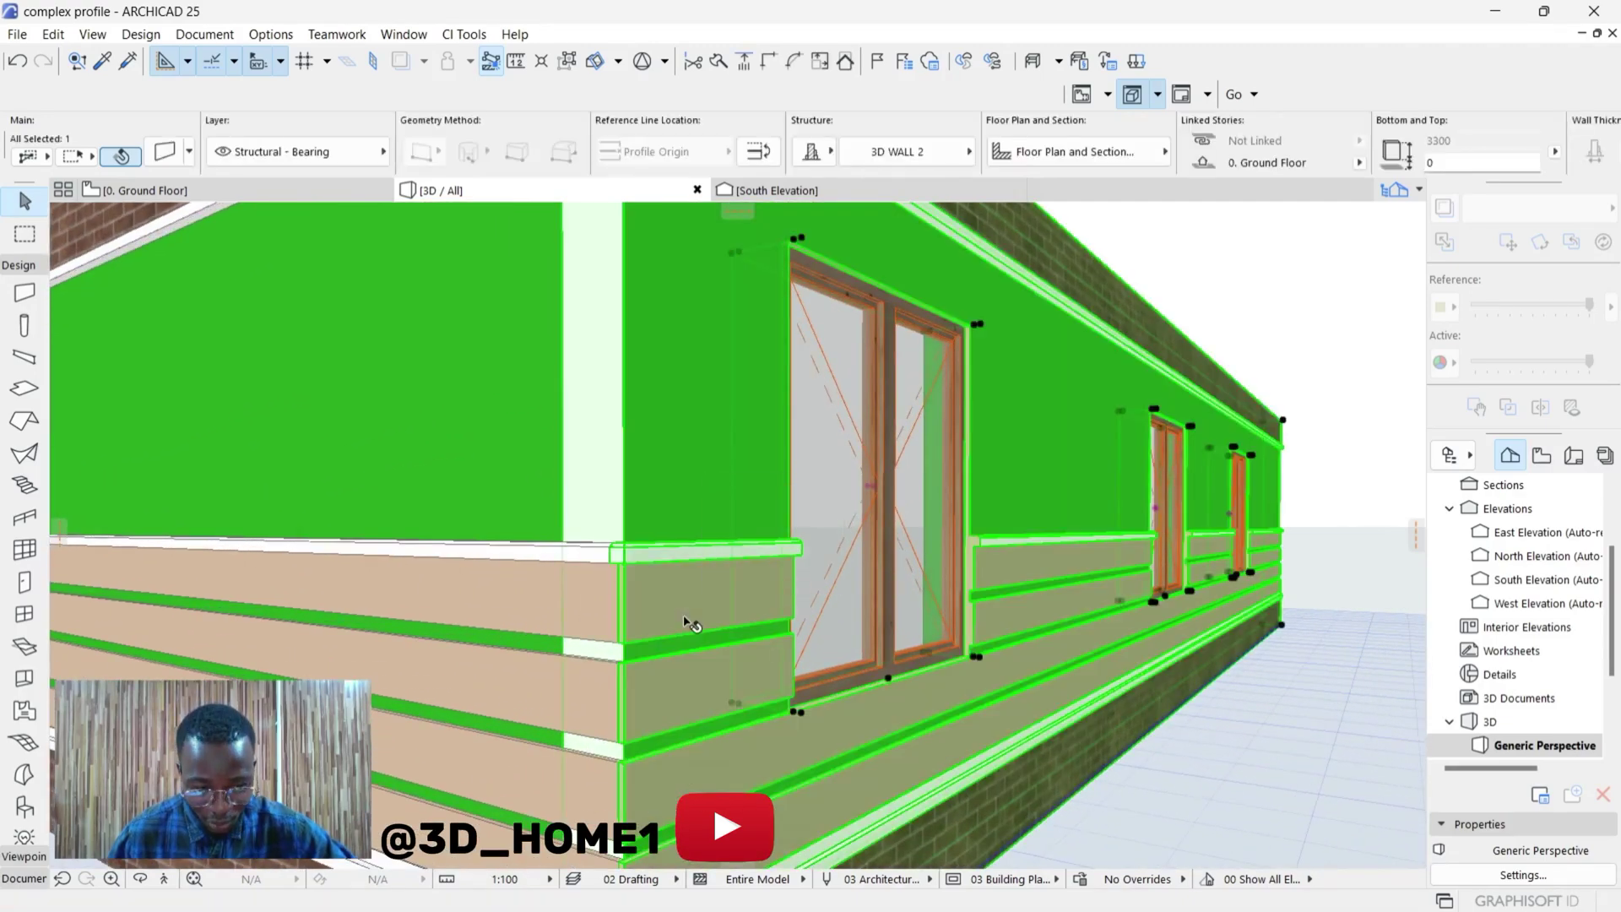
key(Escape)
scroll(619, 600, up, 1)
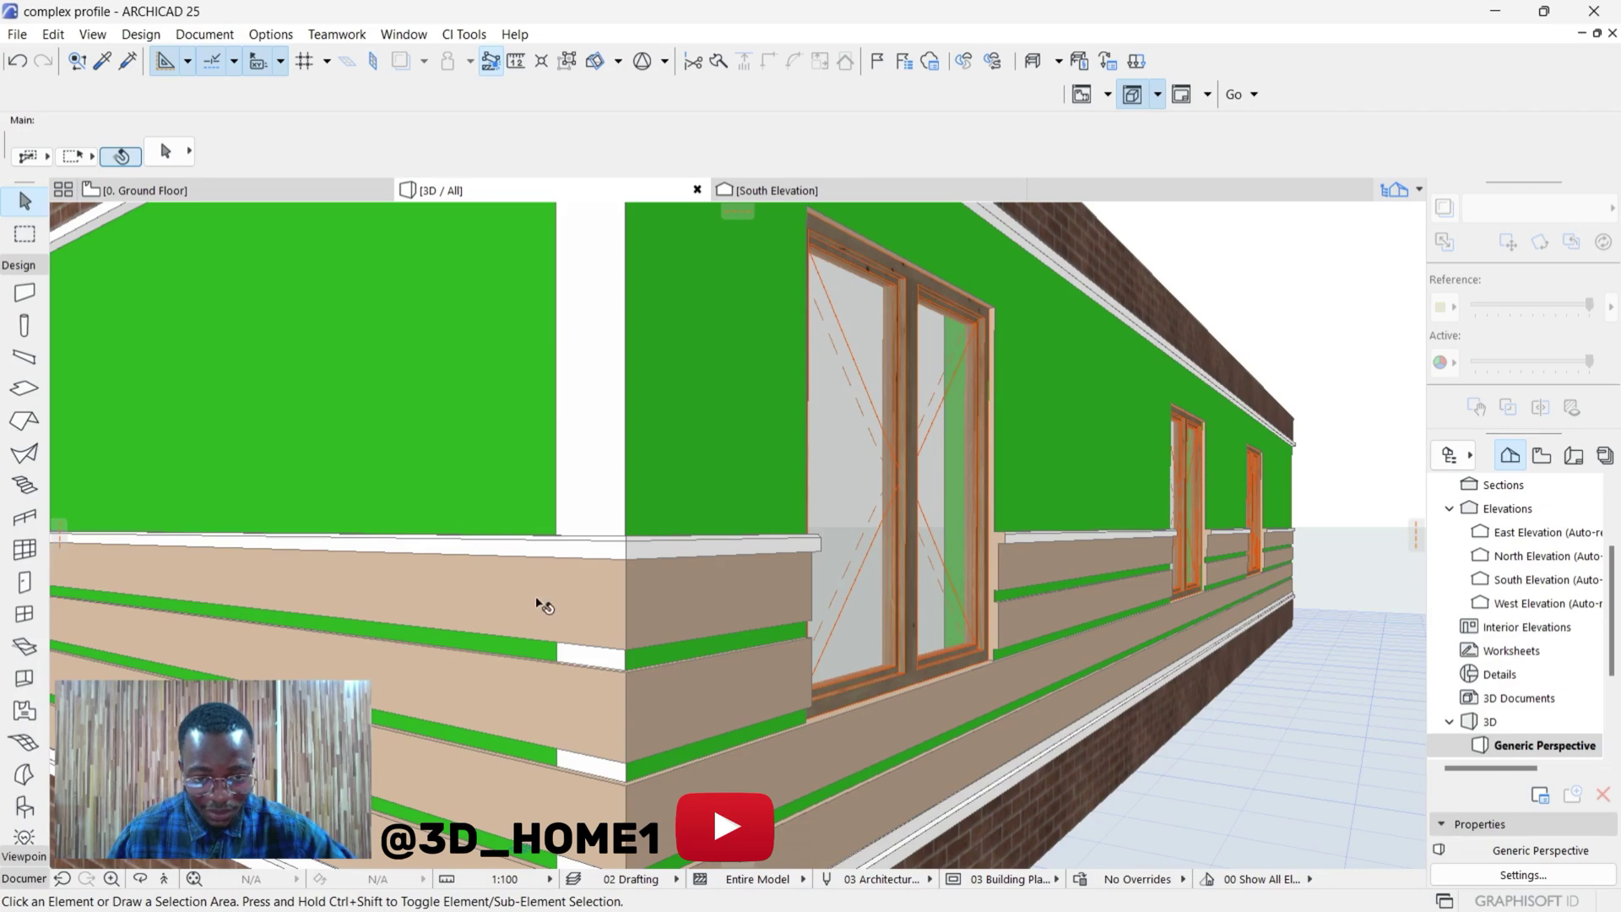
scroll(629, 559, down, 3)
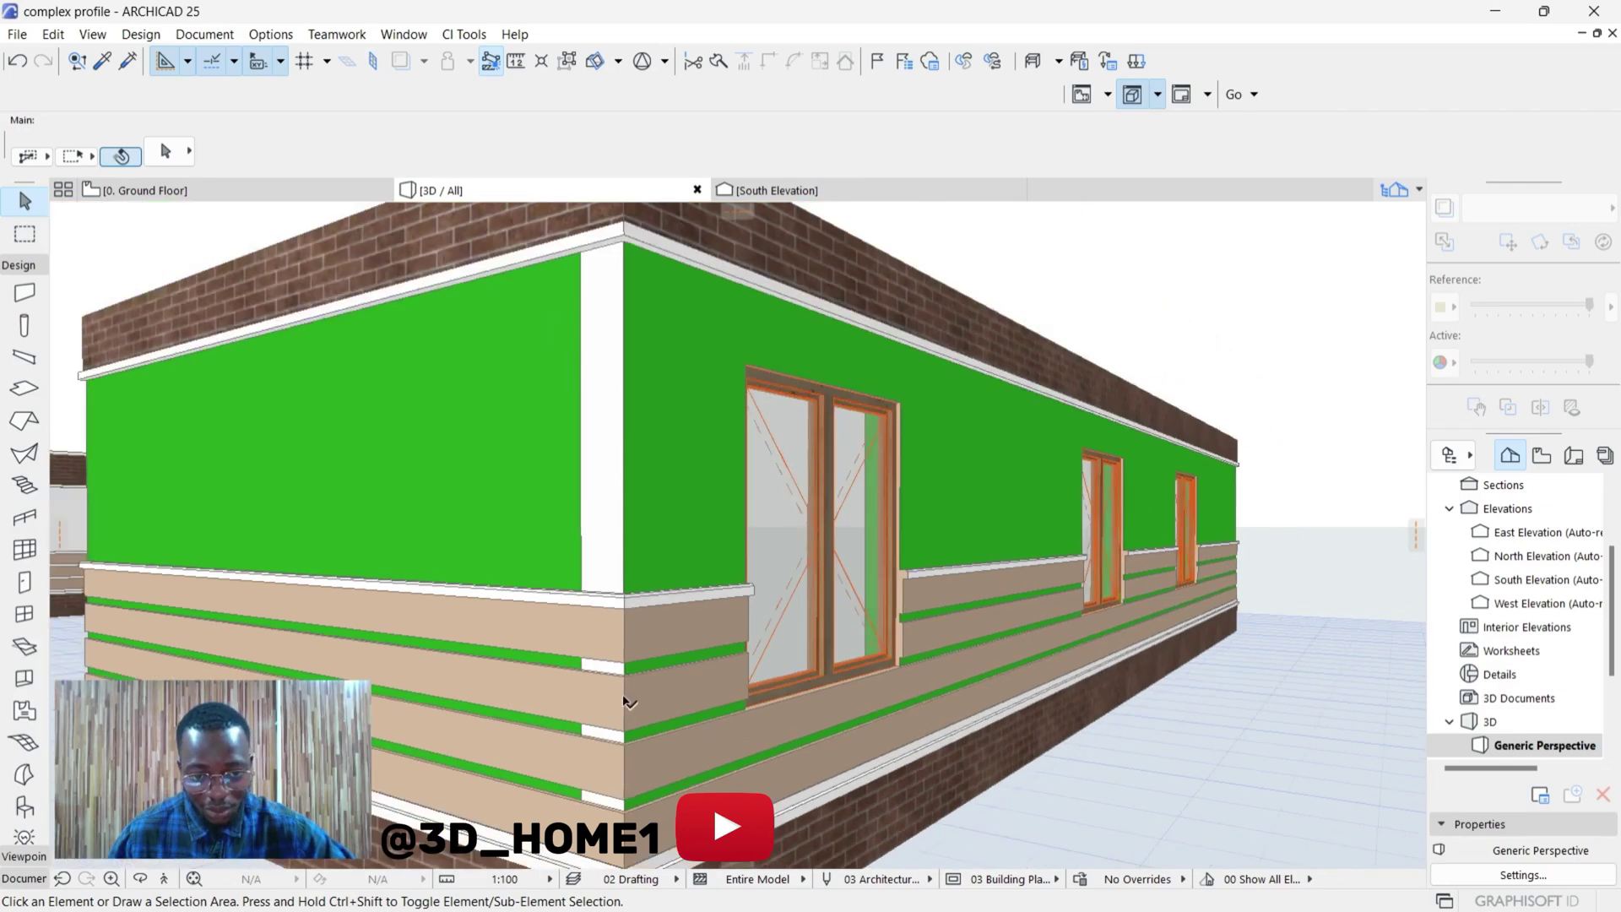
- Open the long wall's 3D WALL 2 profile for editing and set the main wall body's building material to Water
click(658, 538)
right_click(648, 541)
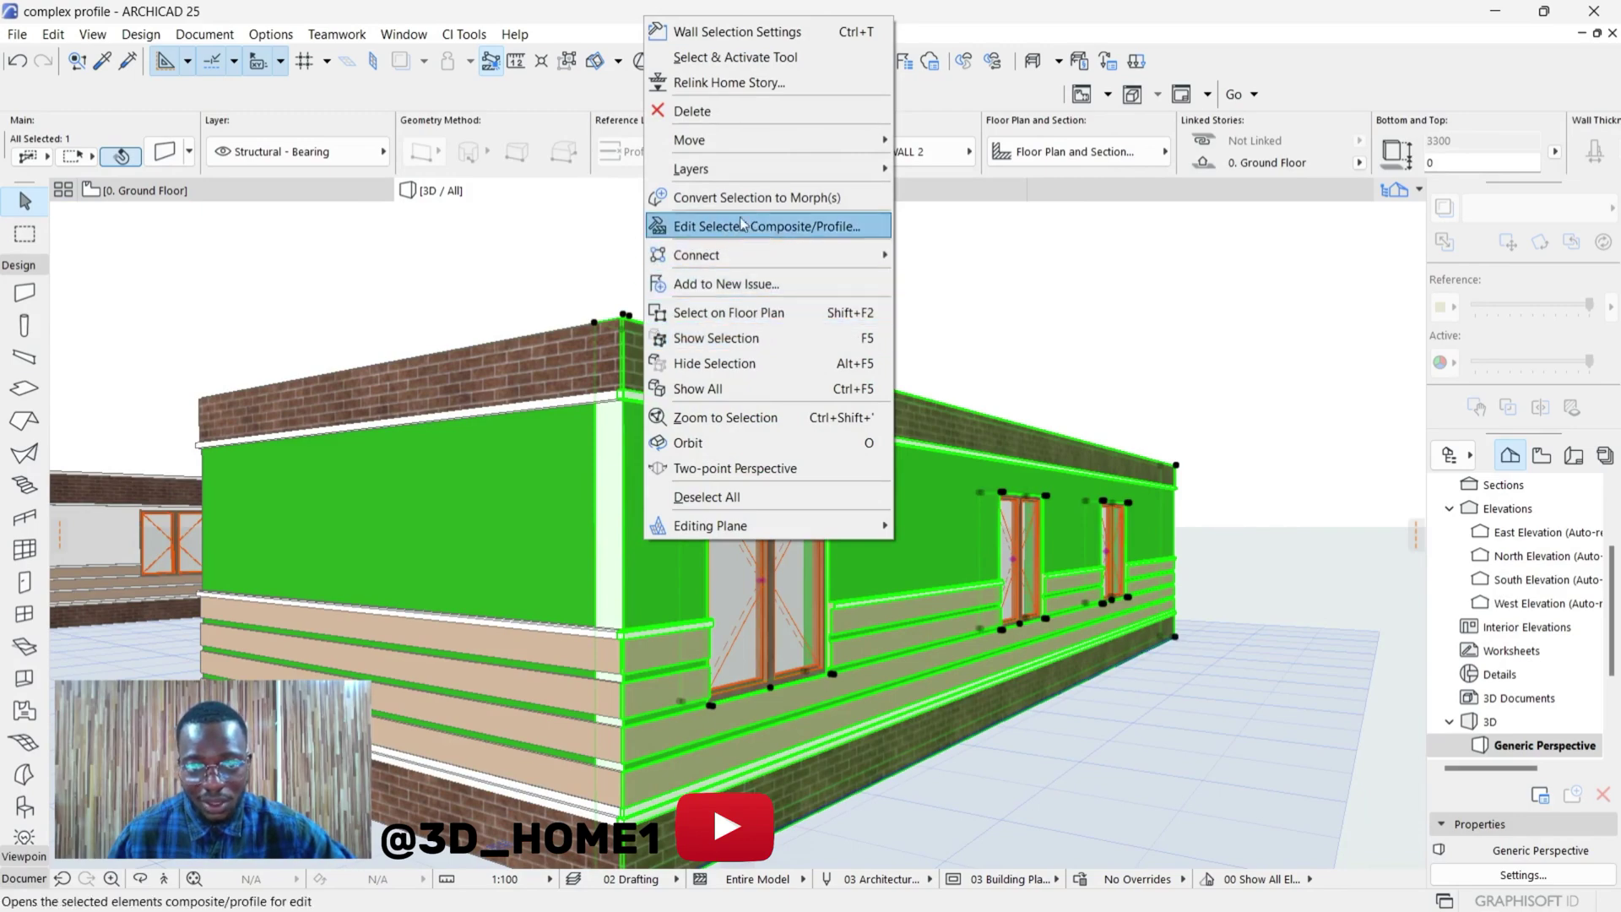
click(765, 228)
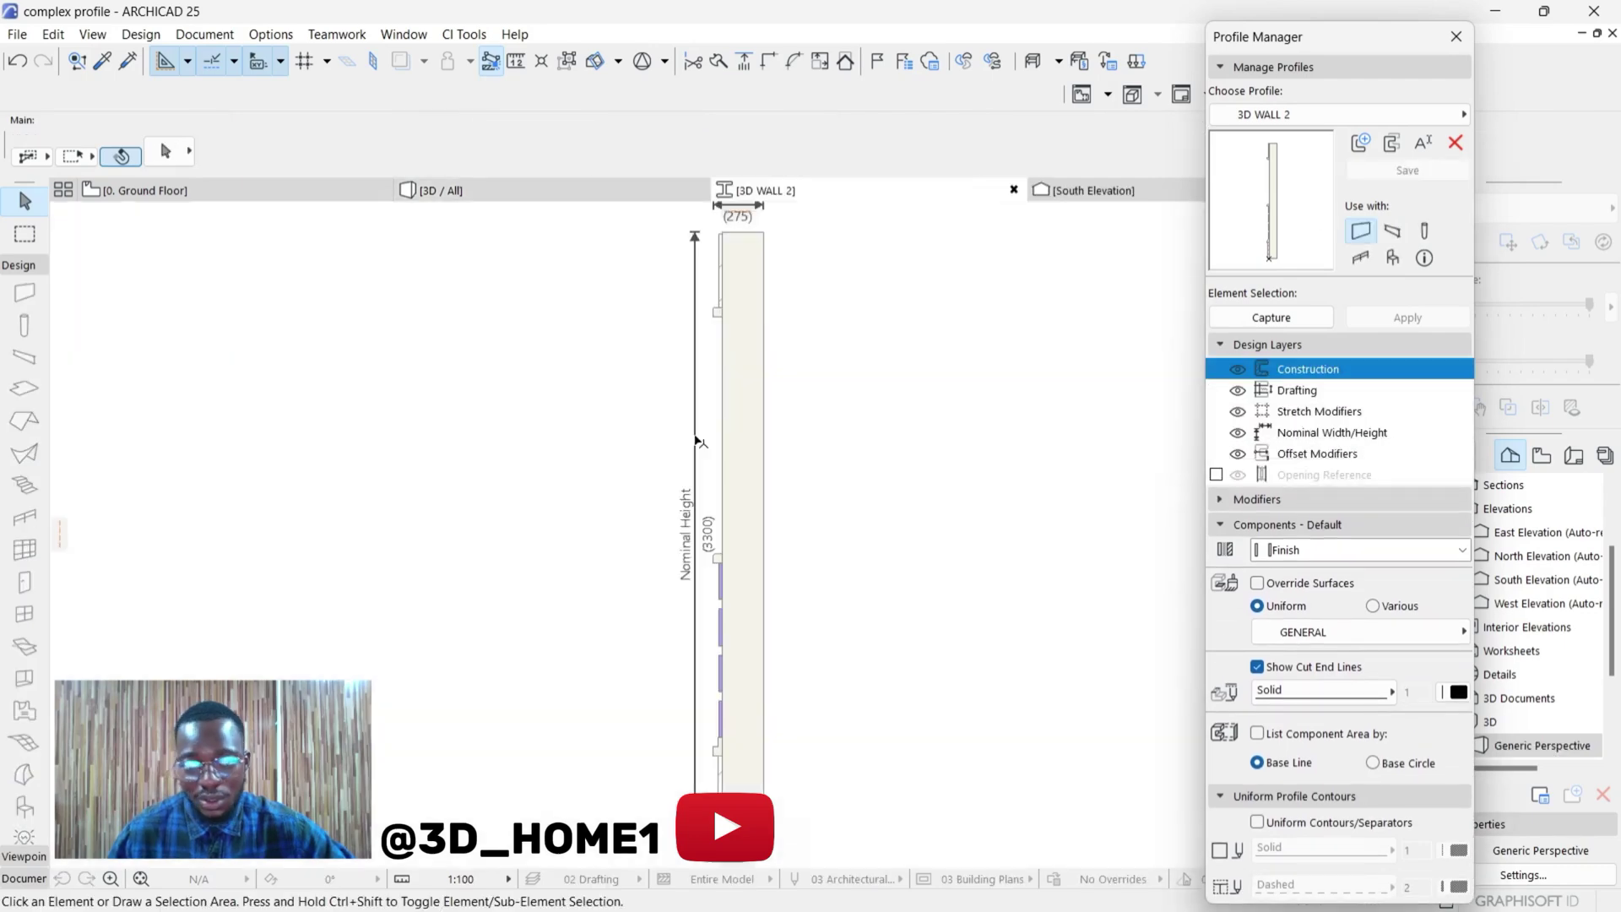
click(749, 387)
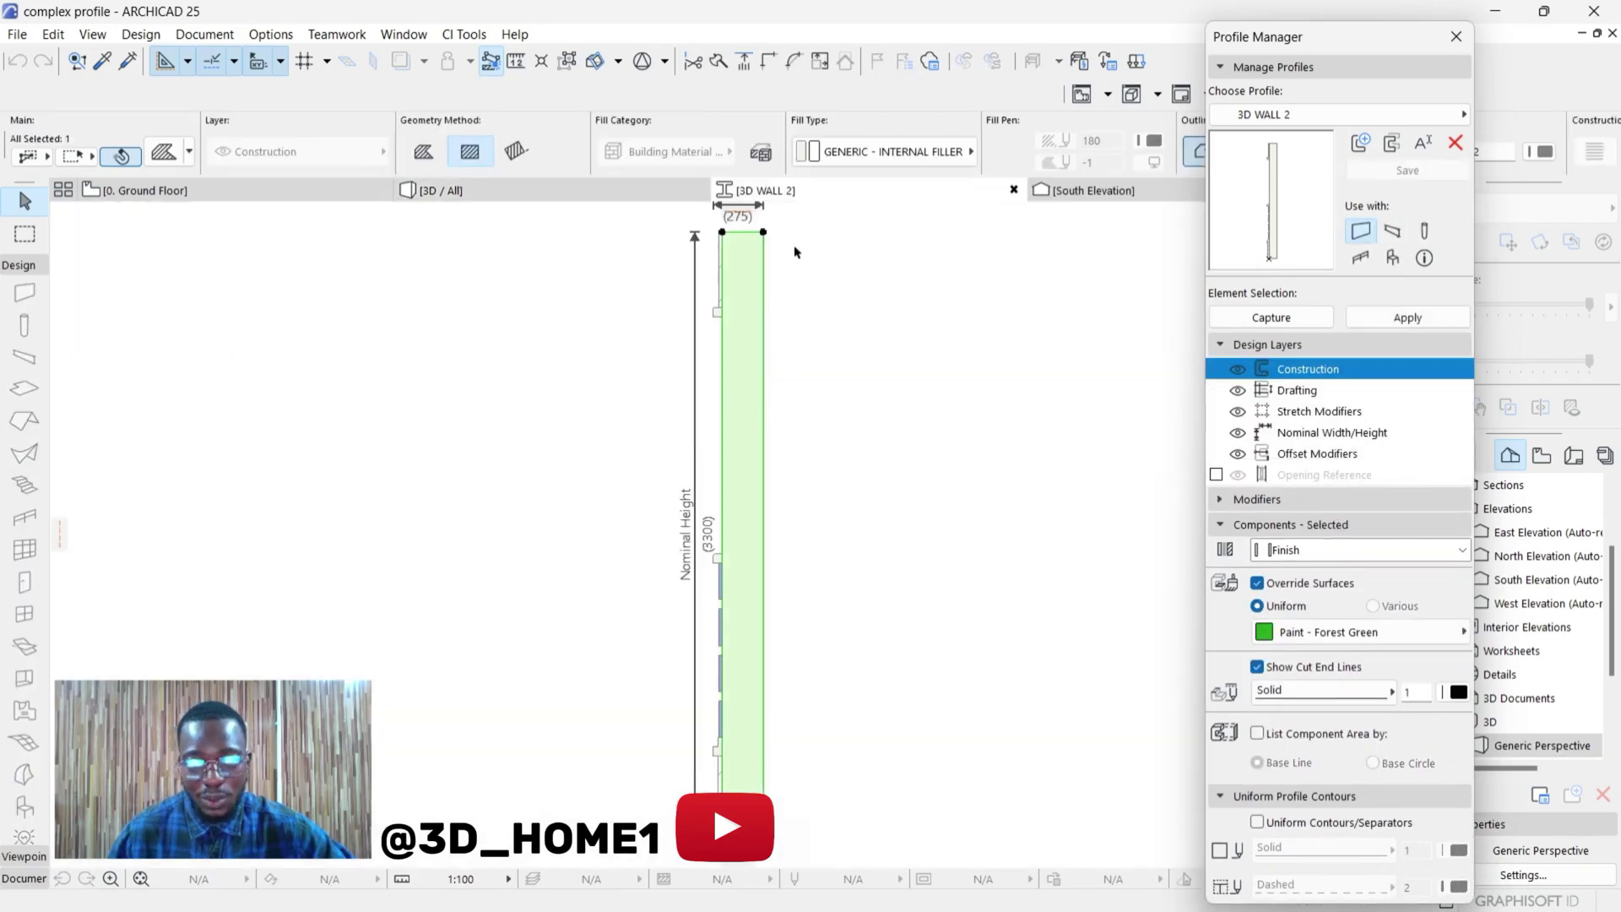
click(849, 159)
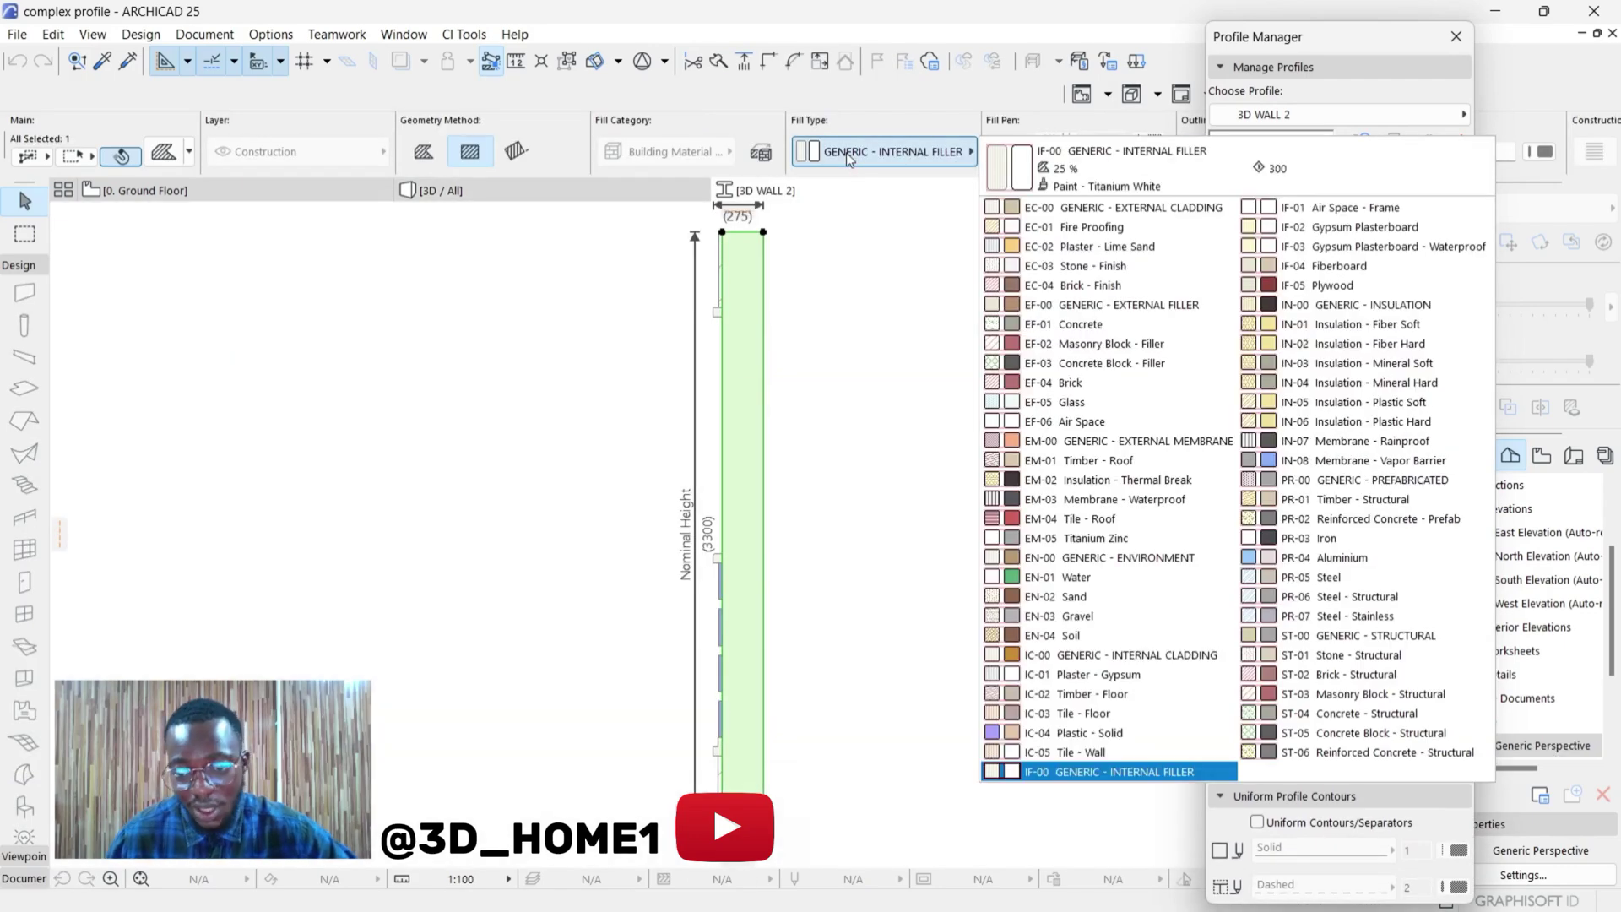
click(1030, 575)
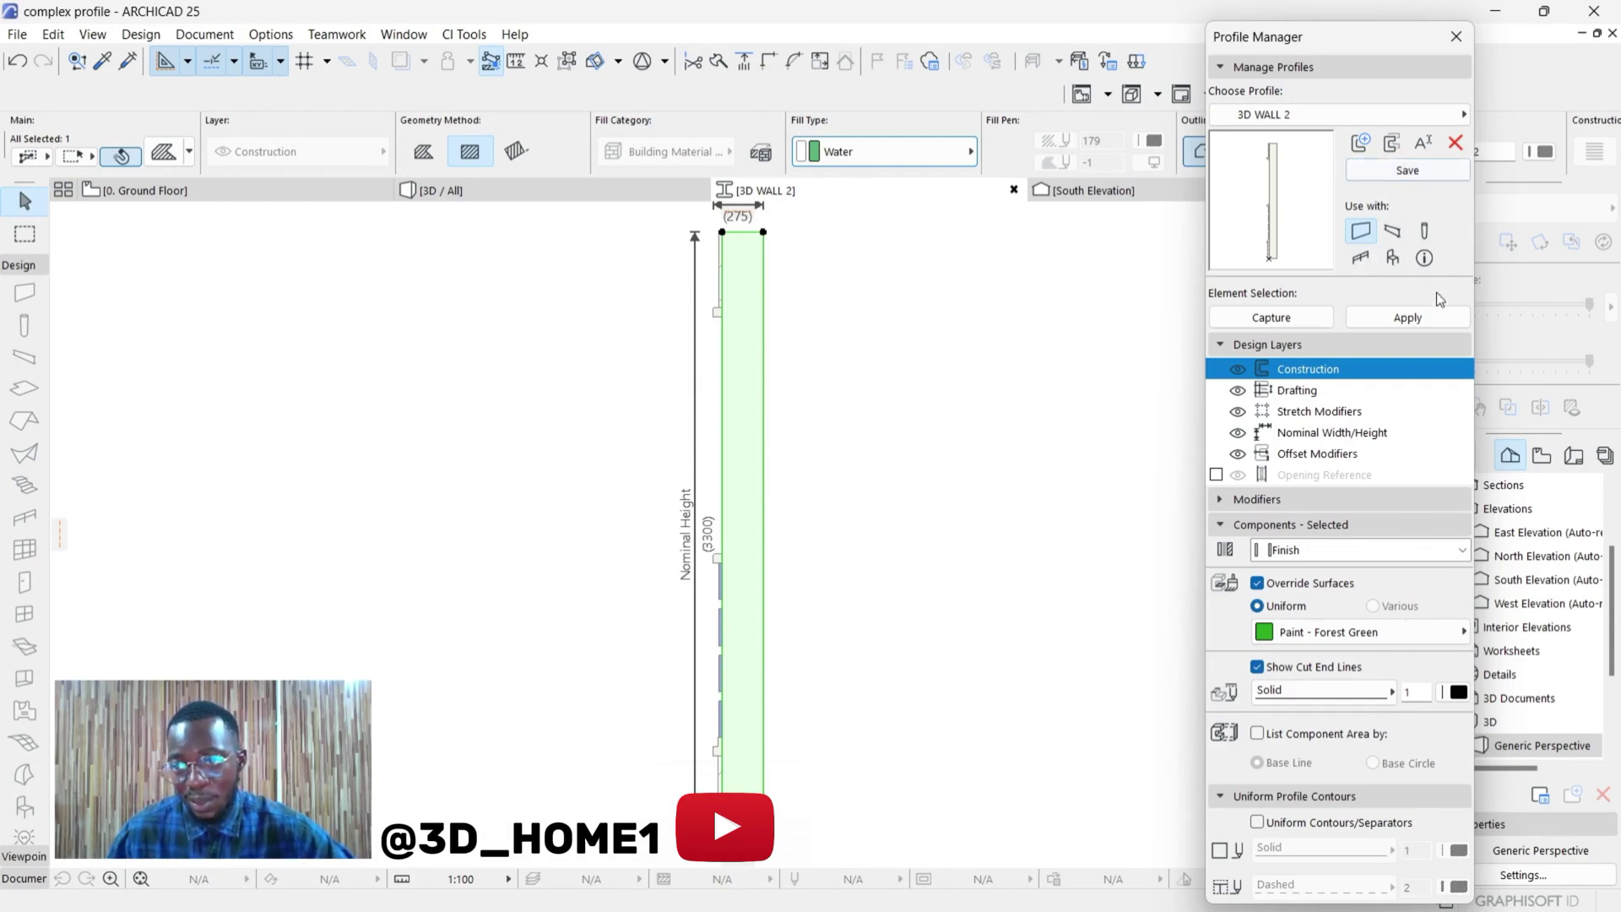
- Apply the profile with the Water material to the wall, close the Profile Manager and inspect the corner strip in 3D
click(1412, 323)
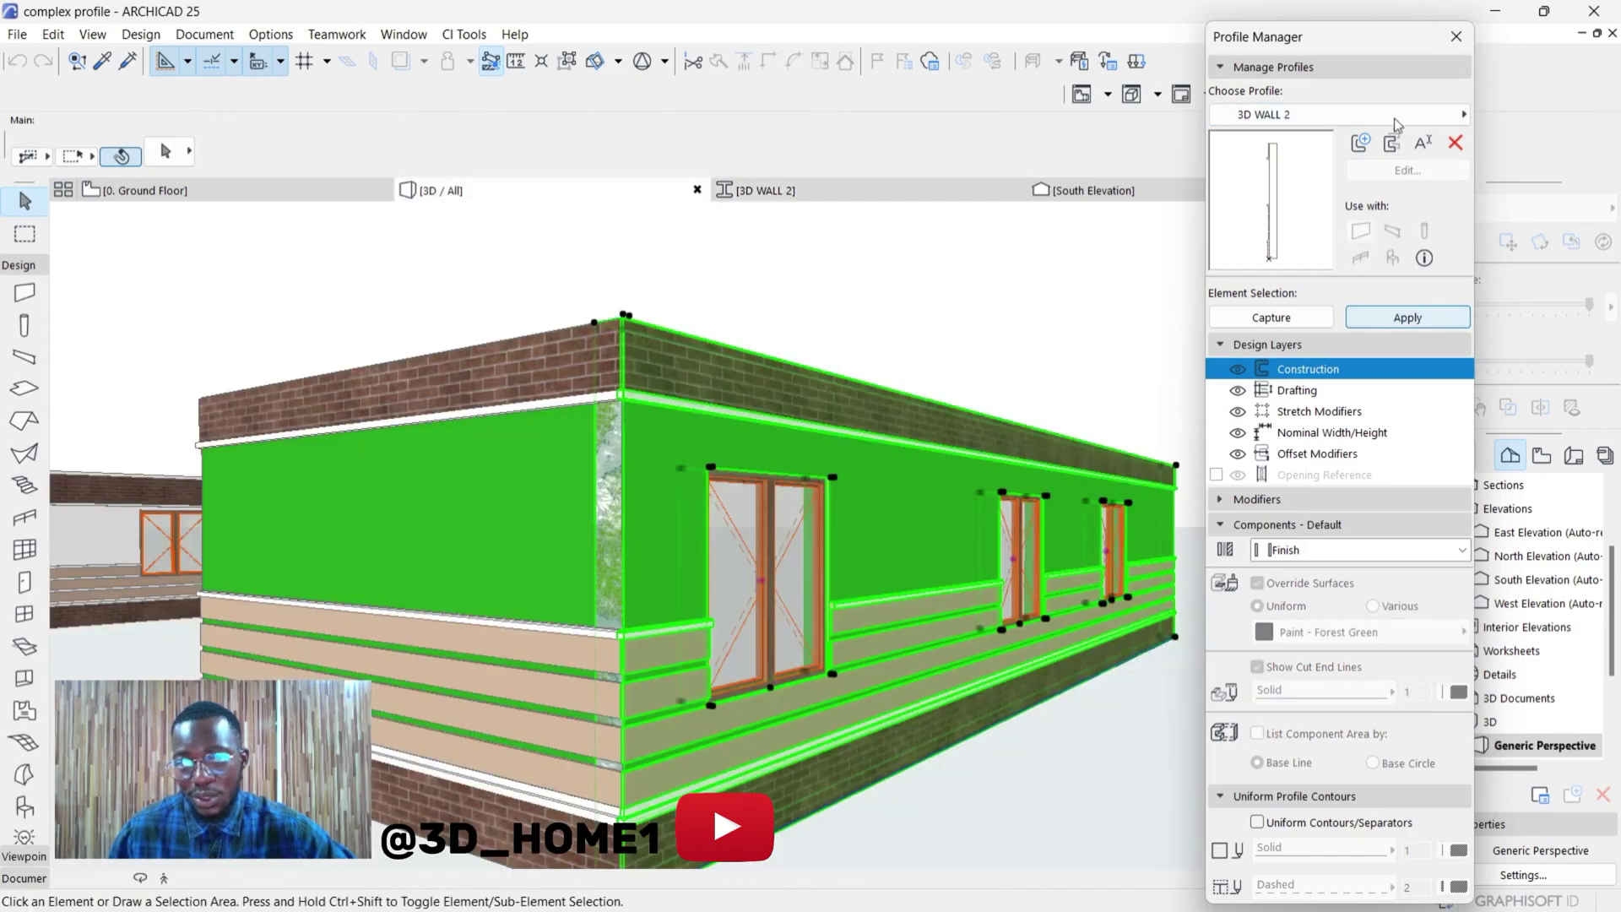
click(1456, 37)
key(Escape)
scroll(635, 494, up, 4)
scroll(635, 494, up, 3)
scroll(608, 524, down, 6)
scroll(577, 554, up, 5)
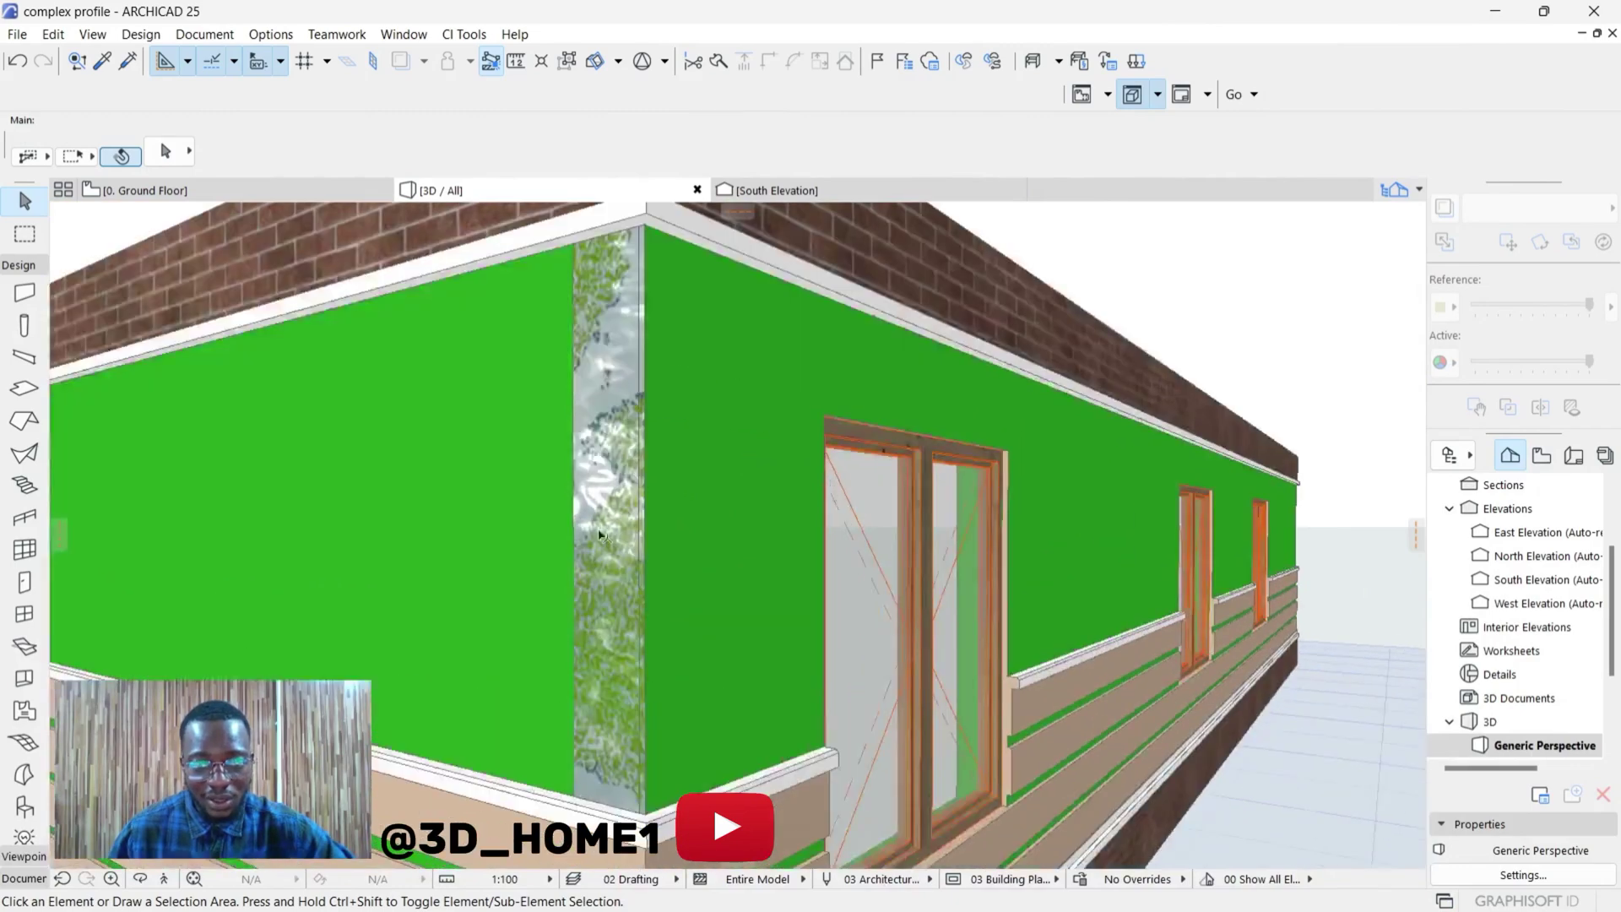
scroll(719, 573, down, 2)
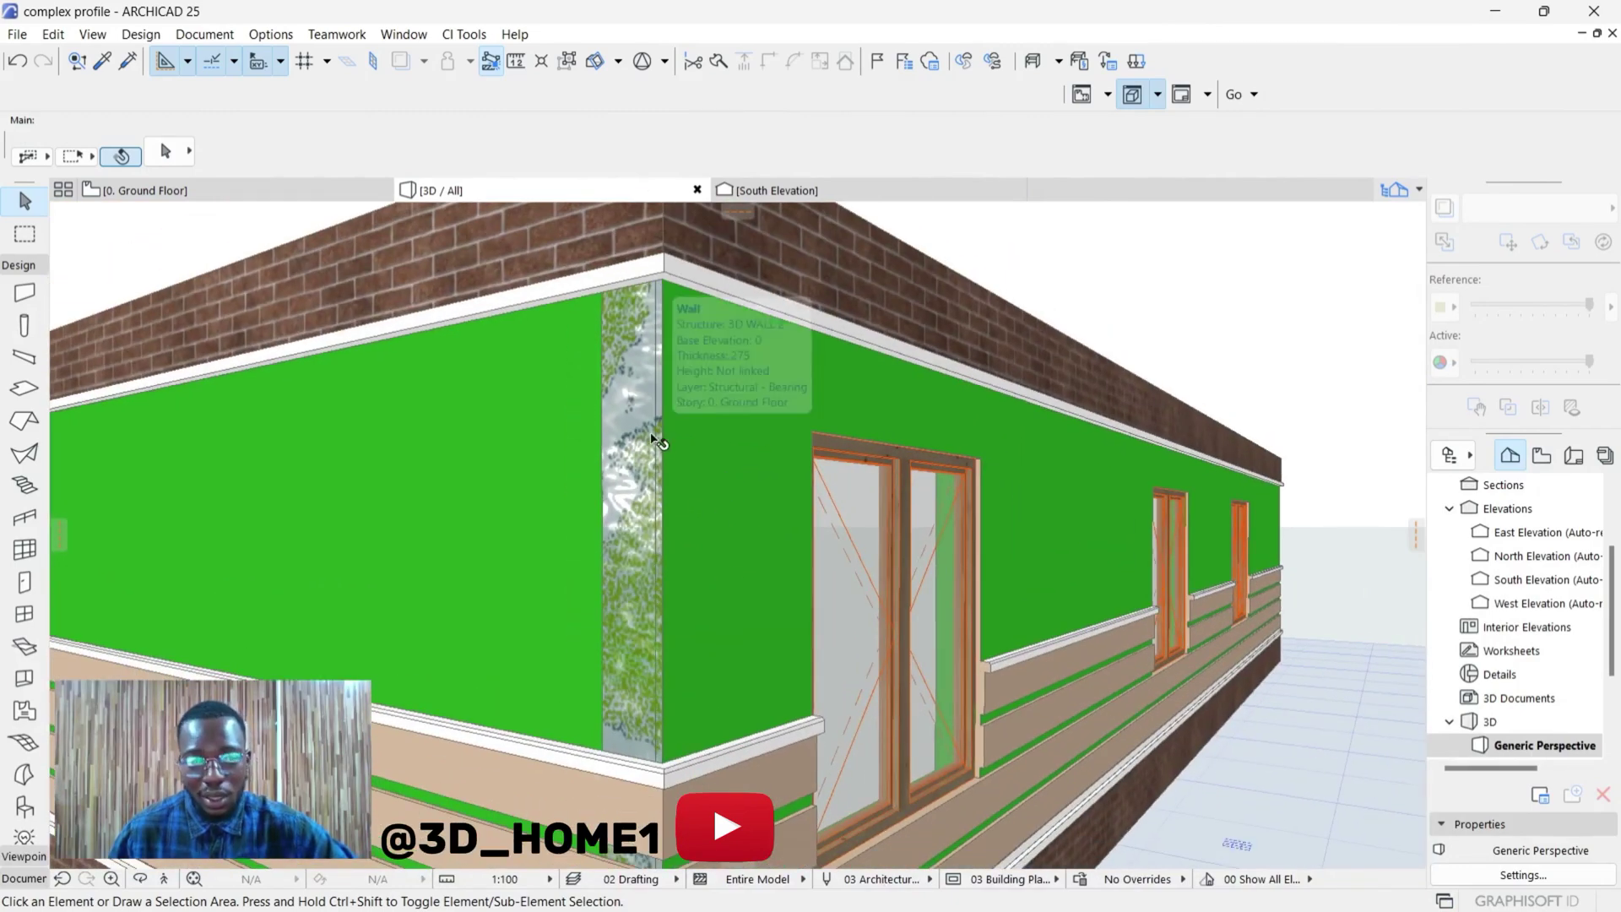
- Reopen the 3D WALL 2 profile, turn off the main wall body's surface override and reassign Water as its building material
click(675, 456)
right_click(676, 457)
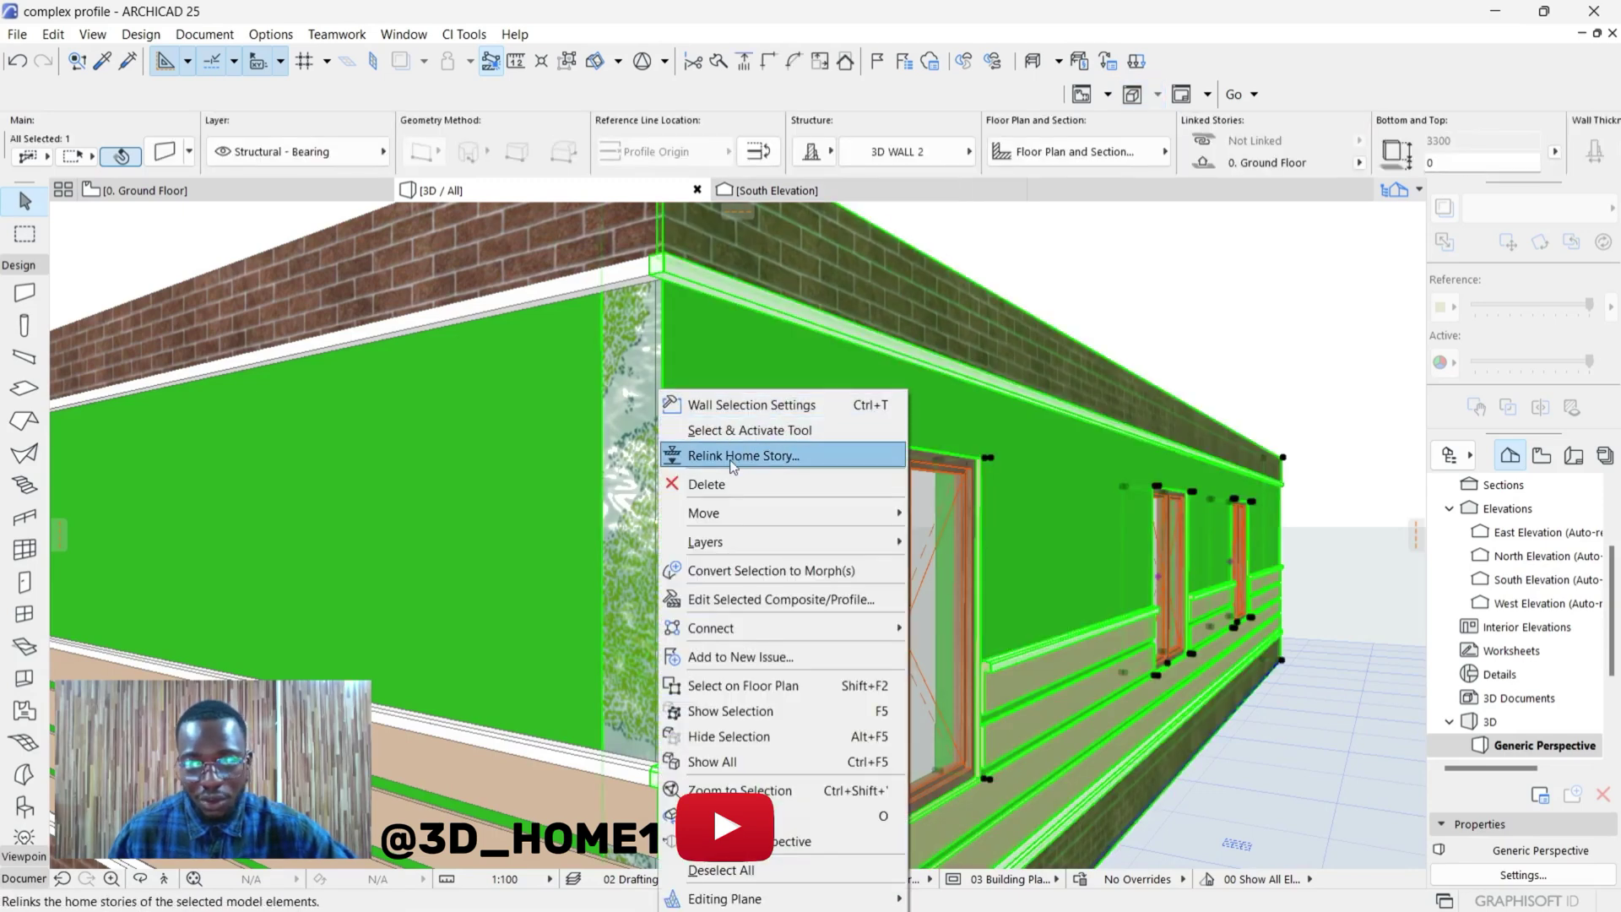
click(737, 598)
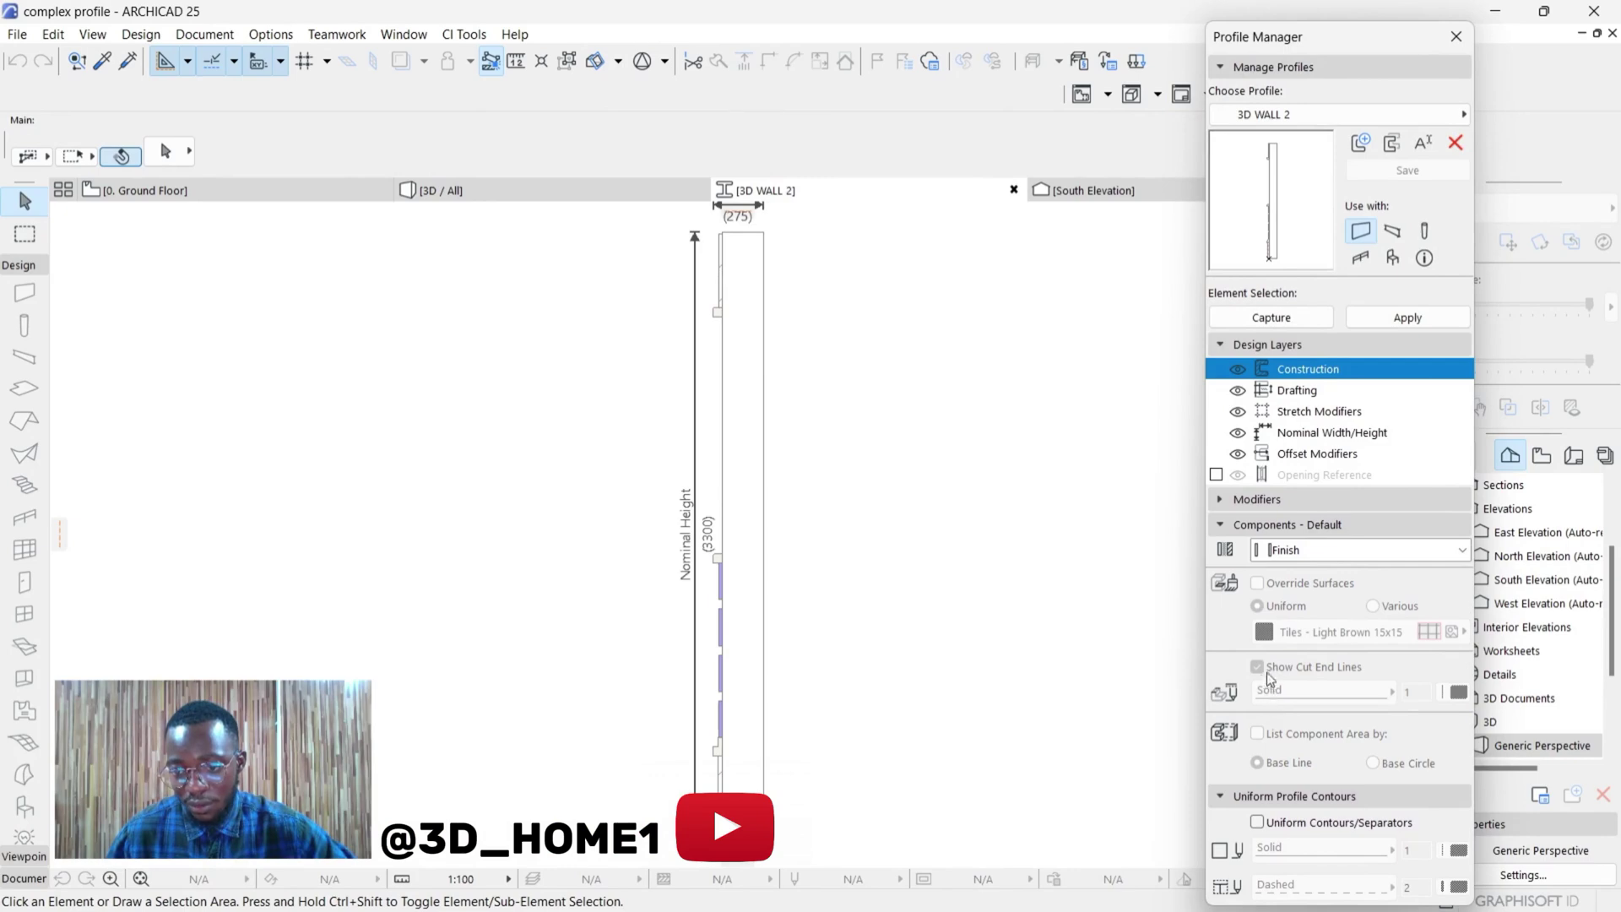
click(762, 417)
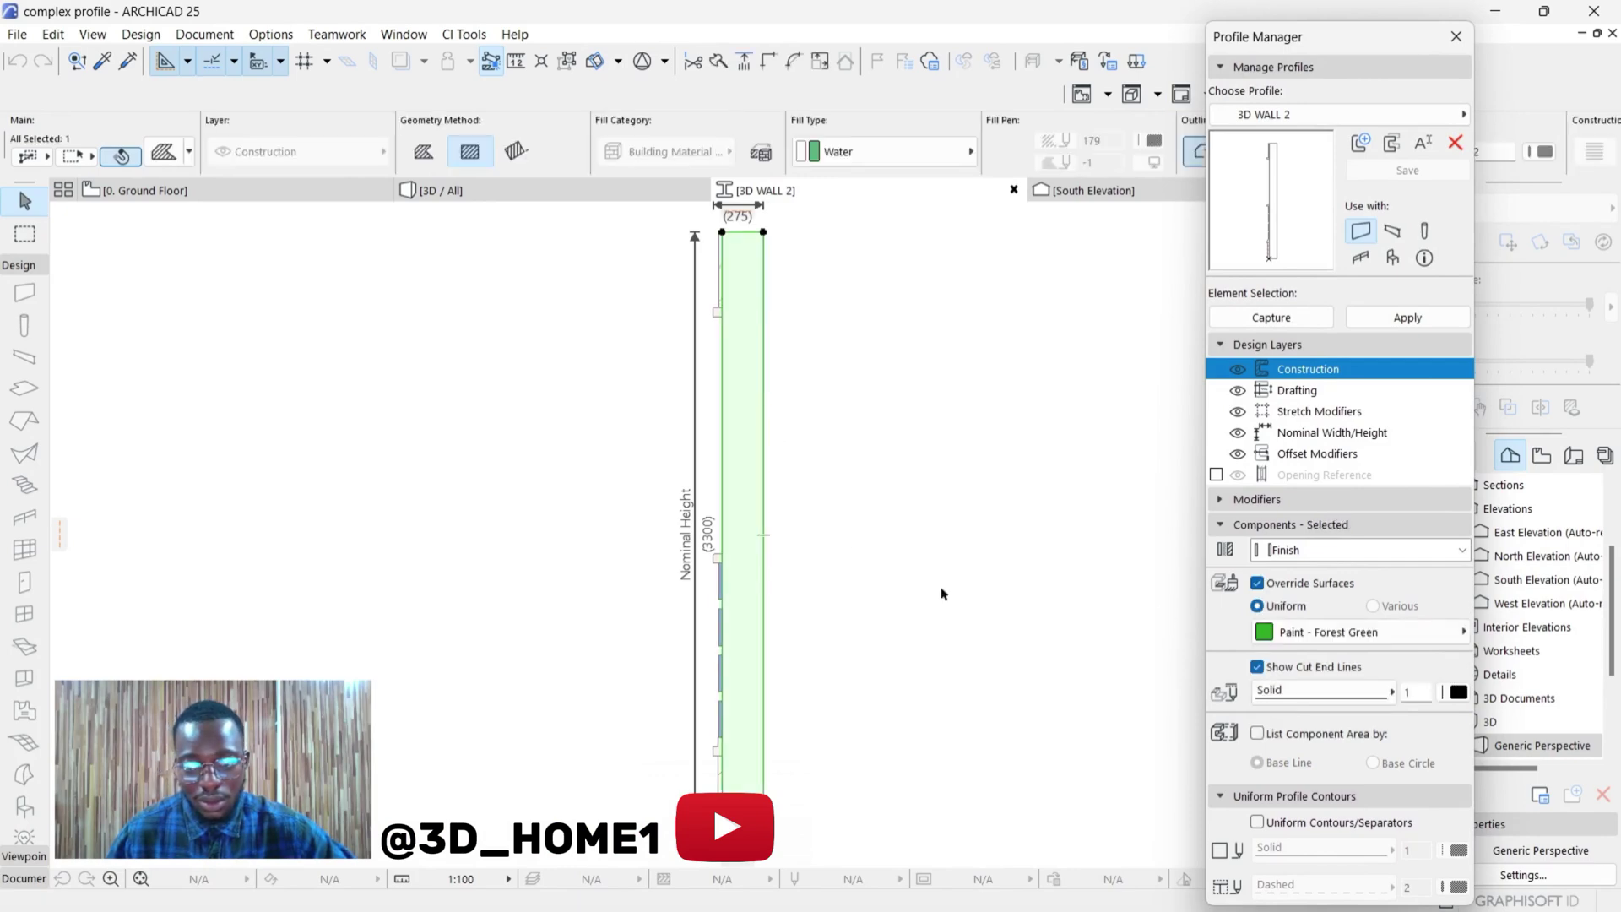
click(1258, 584)
click(1067, 533)
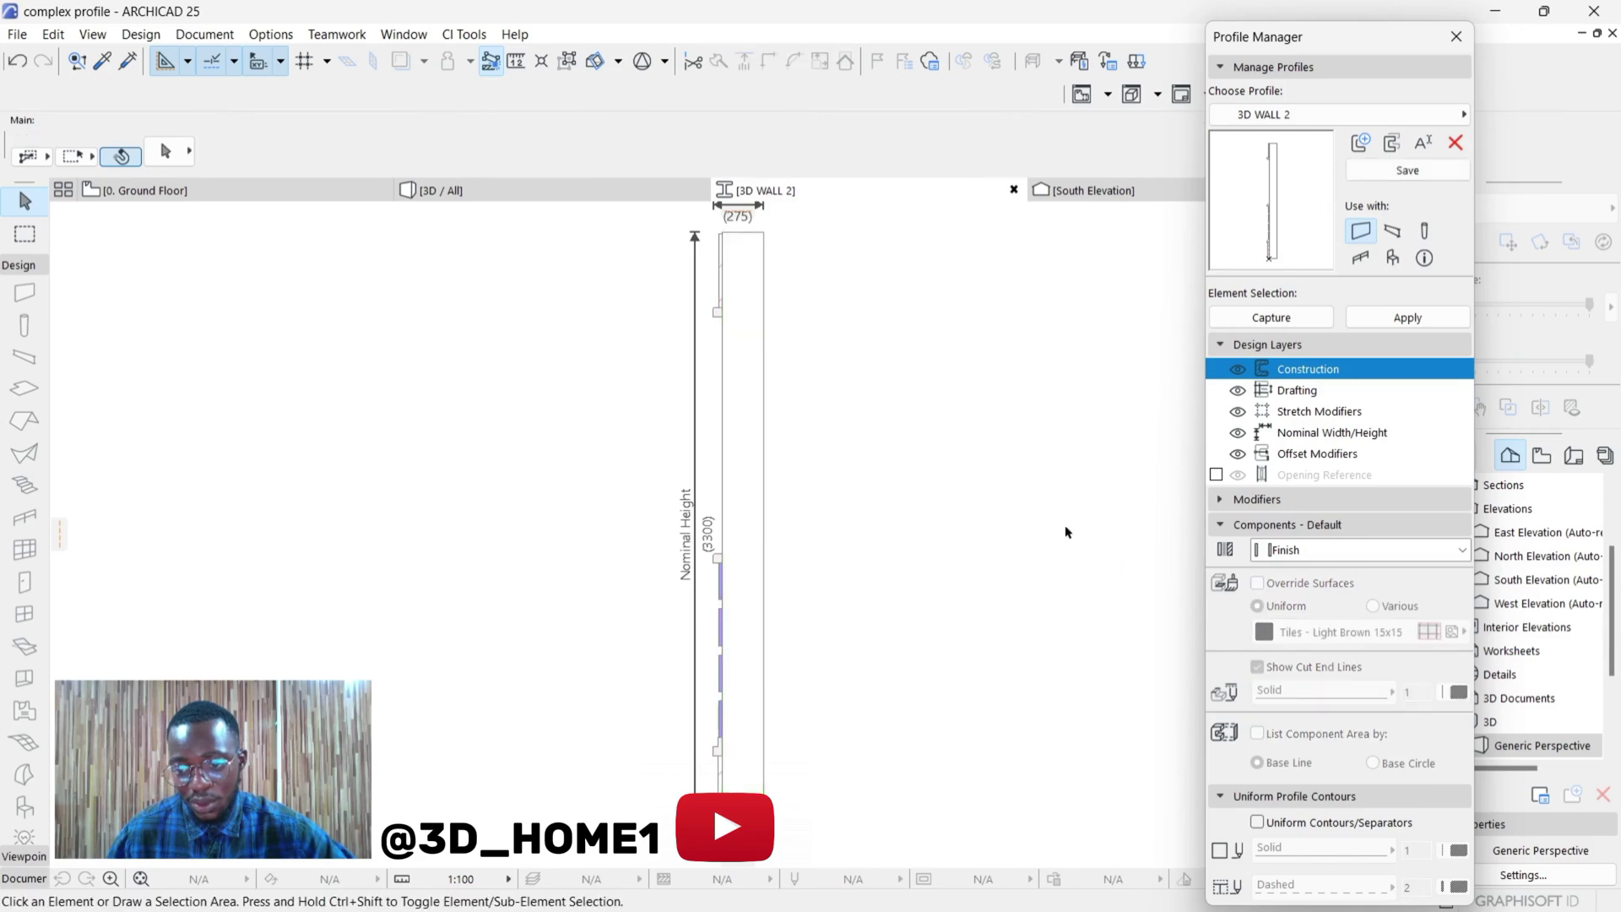
click(743, 380)
click(823, 157)
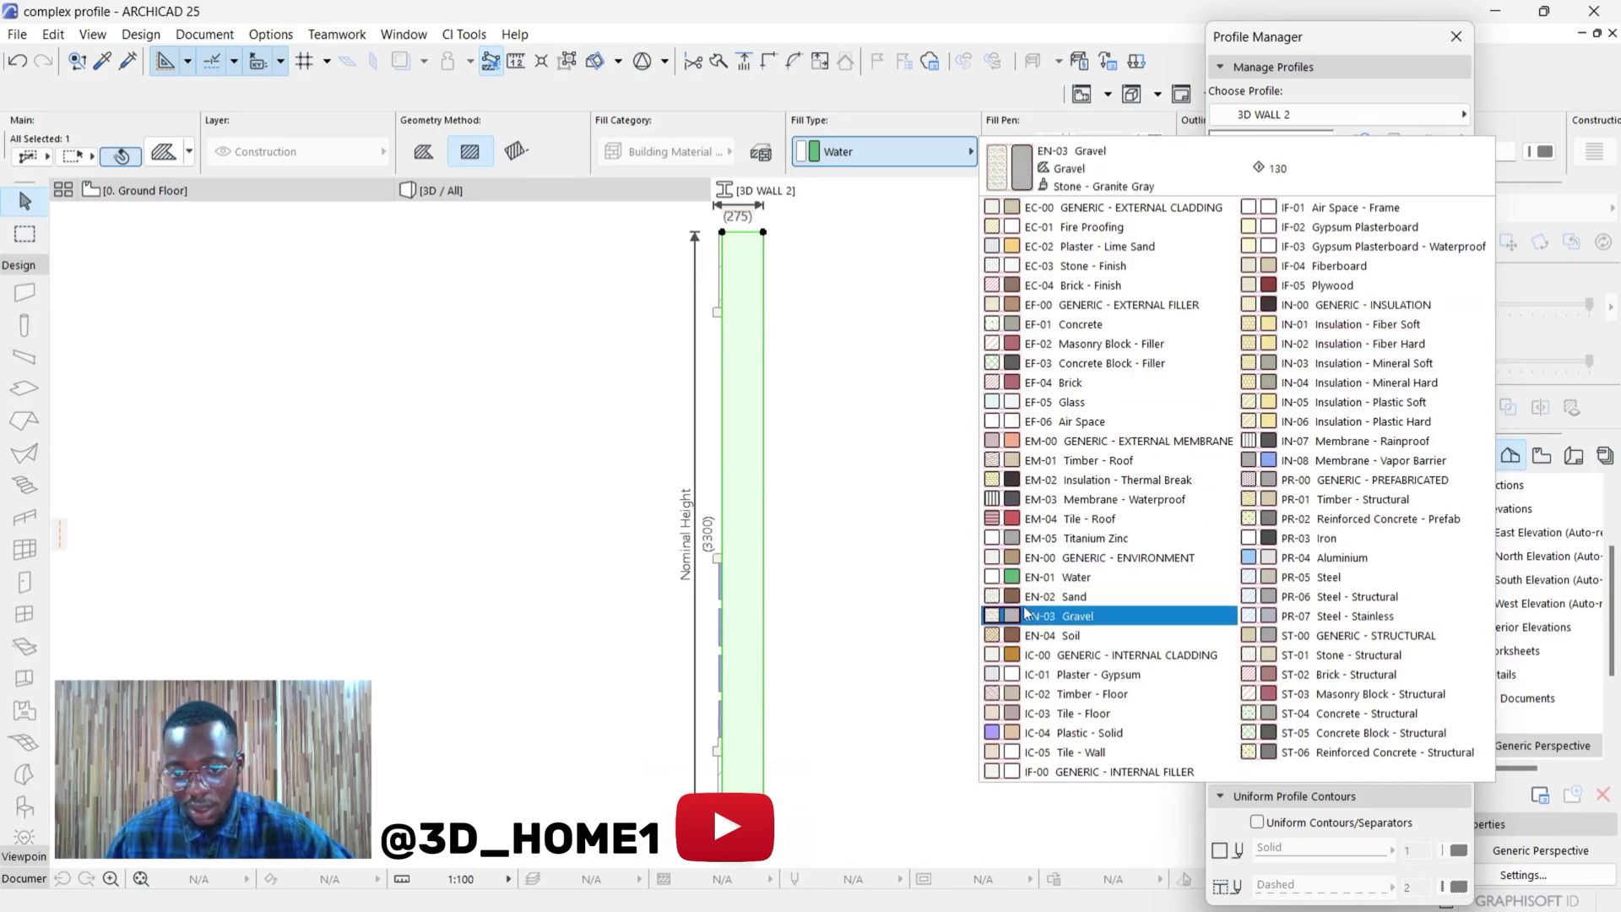
click(1027, 580)
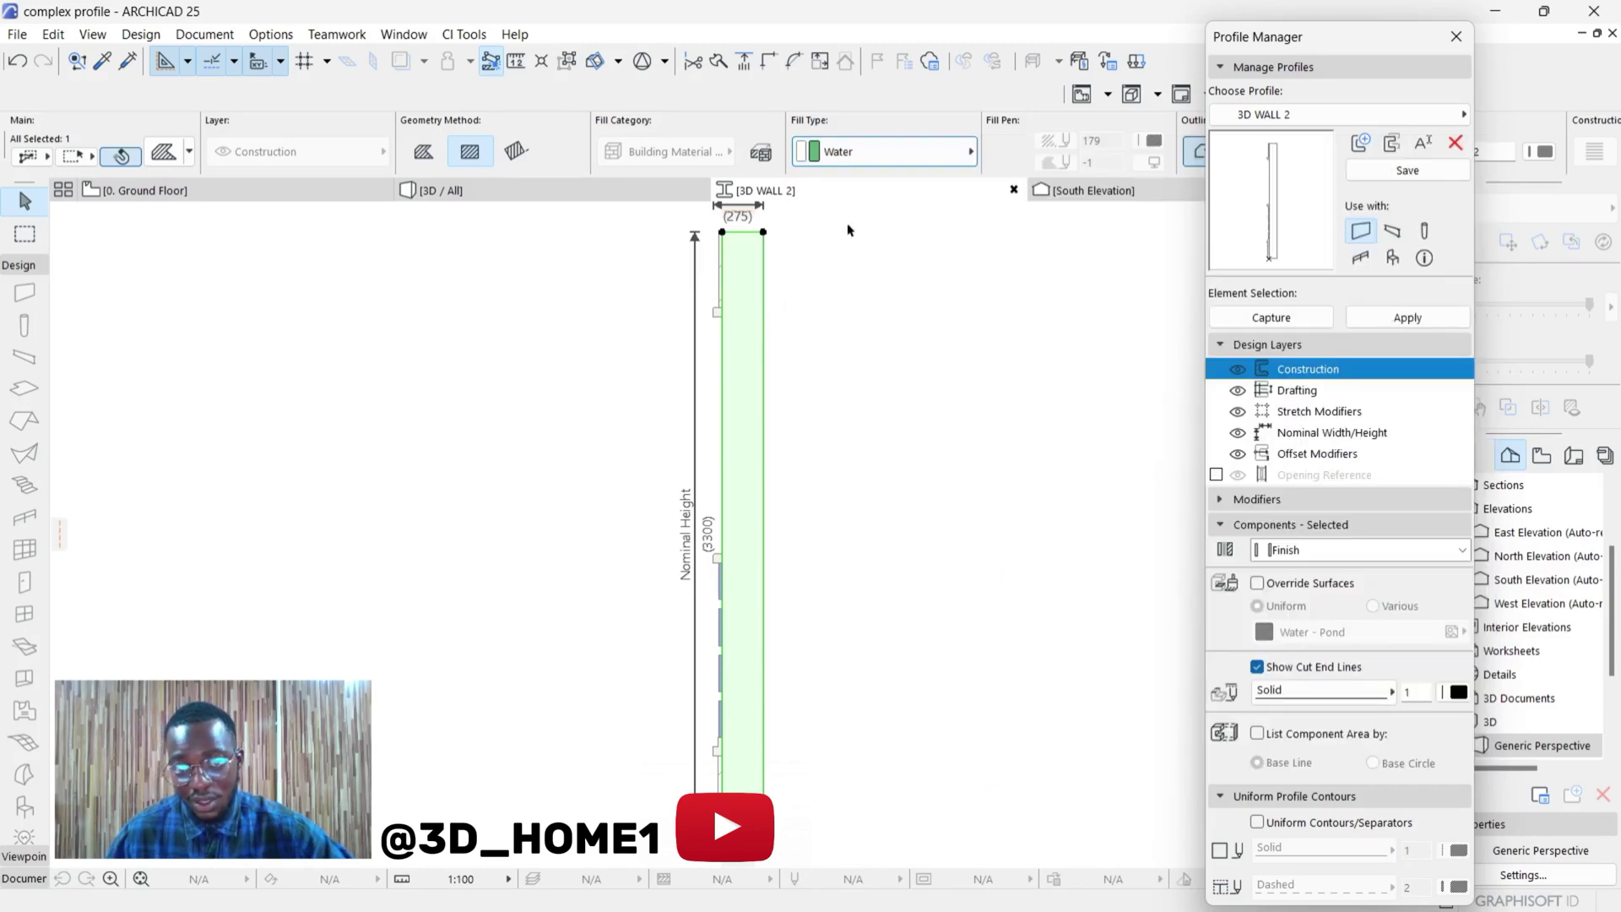
- Apply the 3D WALL 2 profile without the surface override, close the Profile Manager and check both walls in 3D
click(1407, 319)
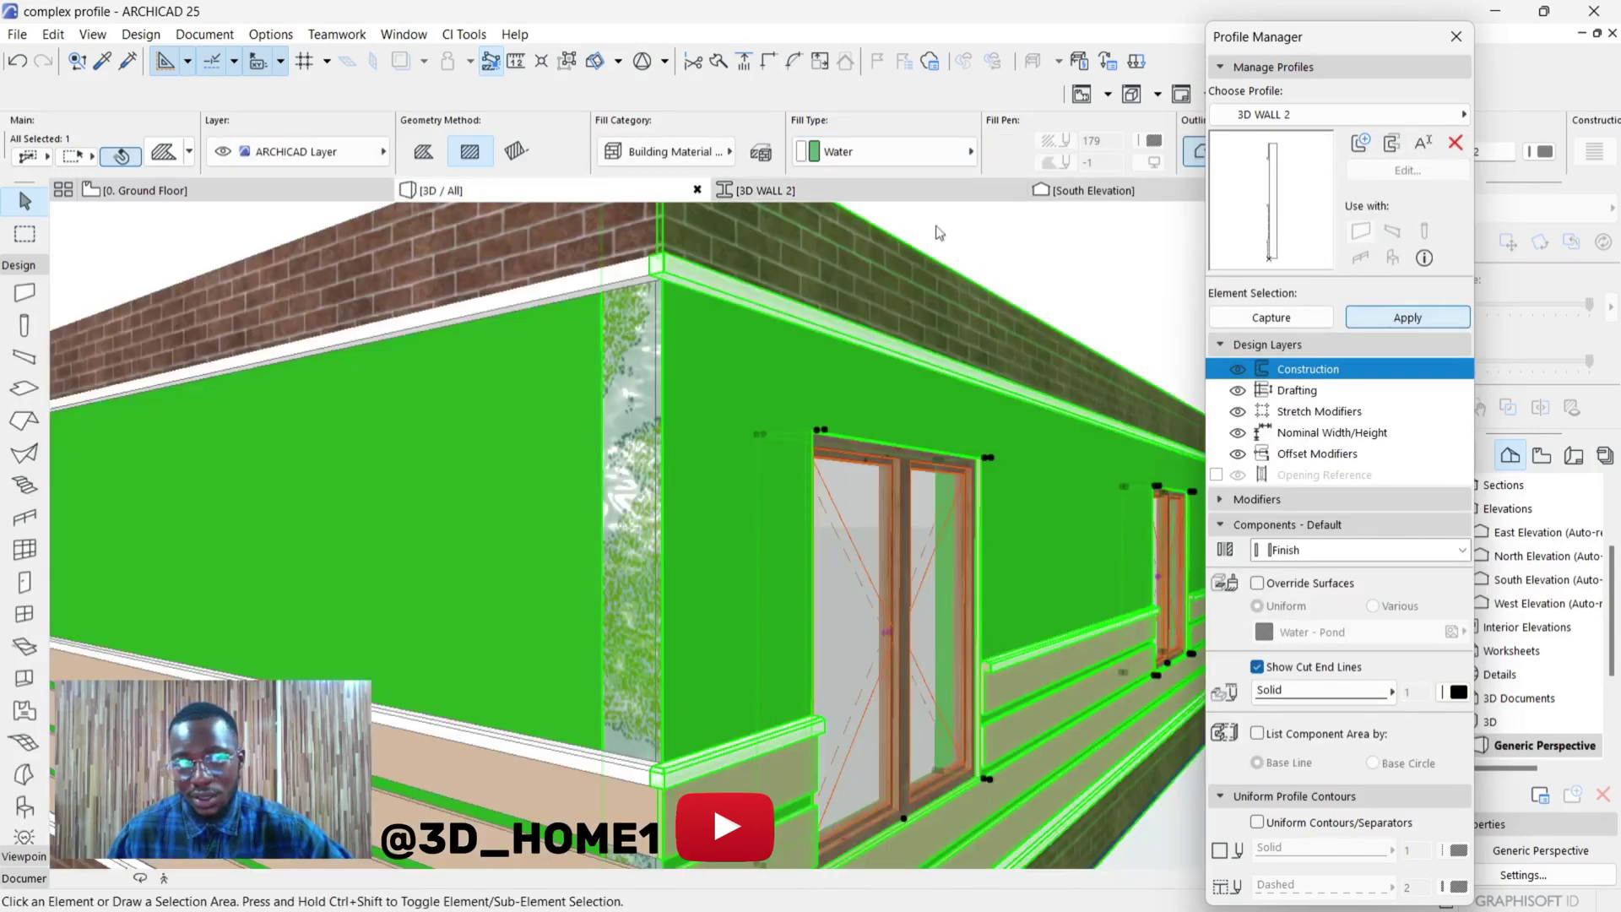
click(1456, 37)
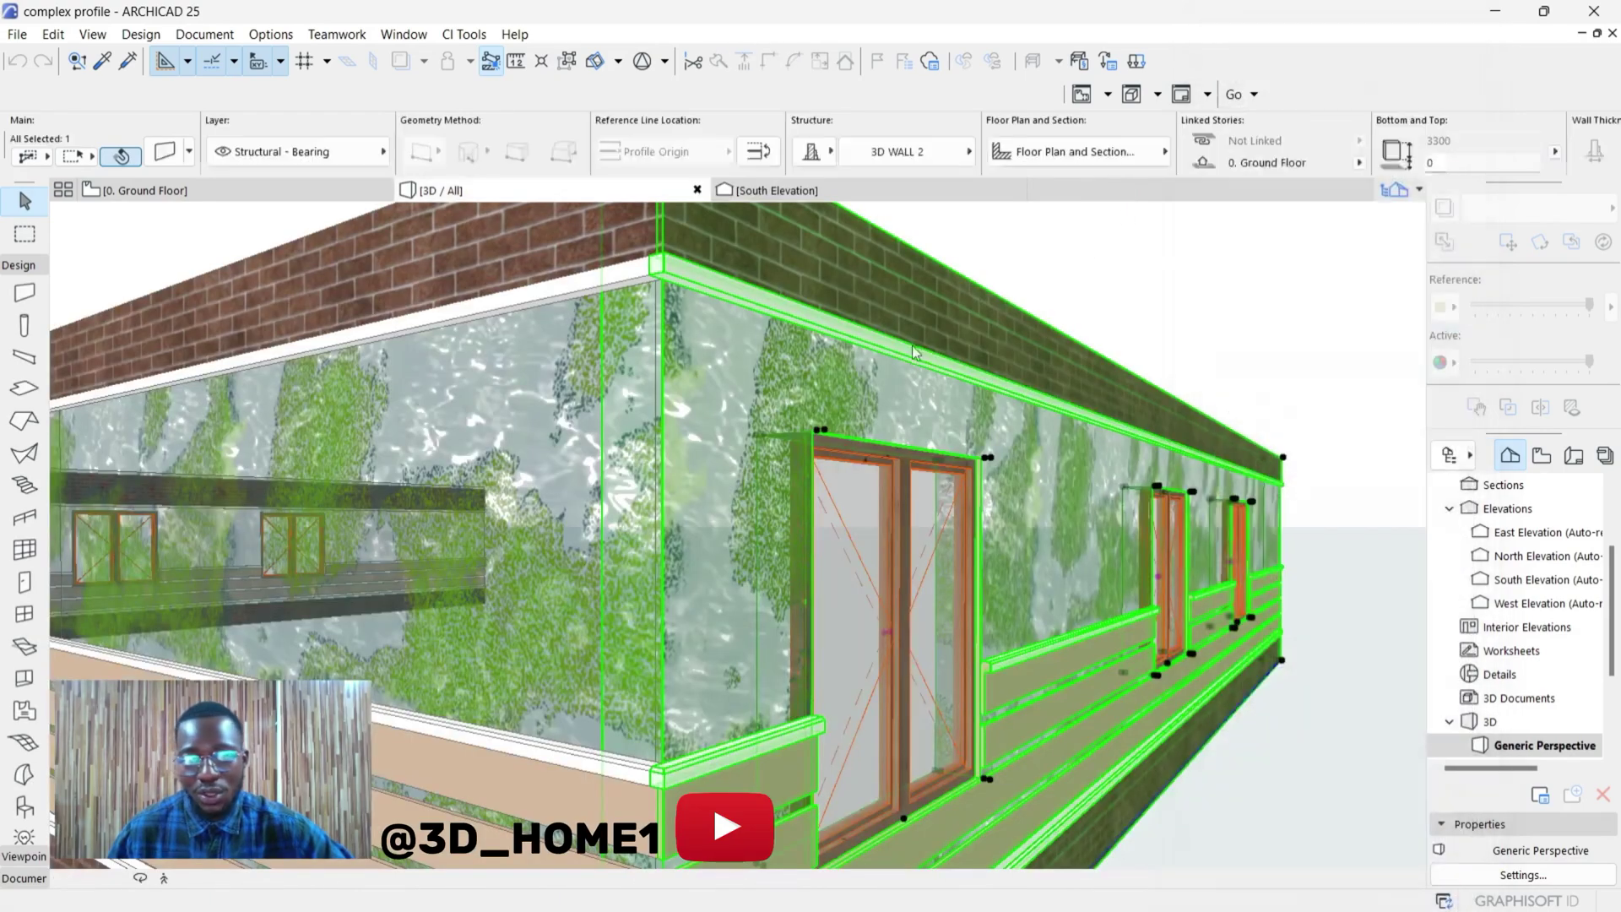
scroll(766, 562, up, 4)
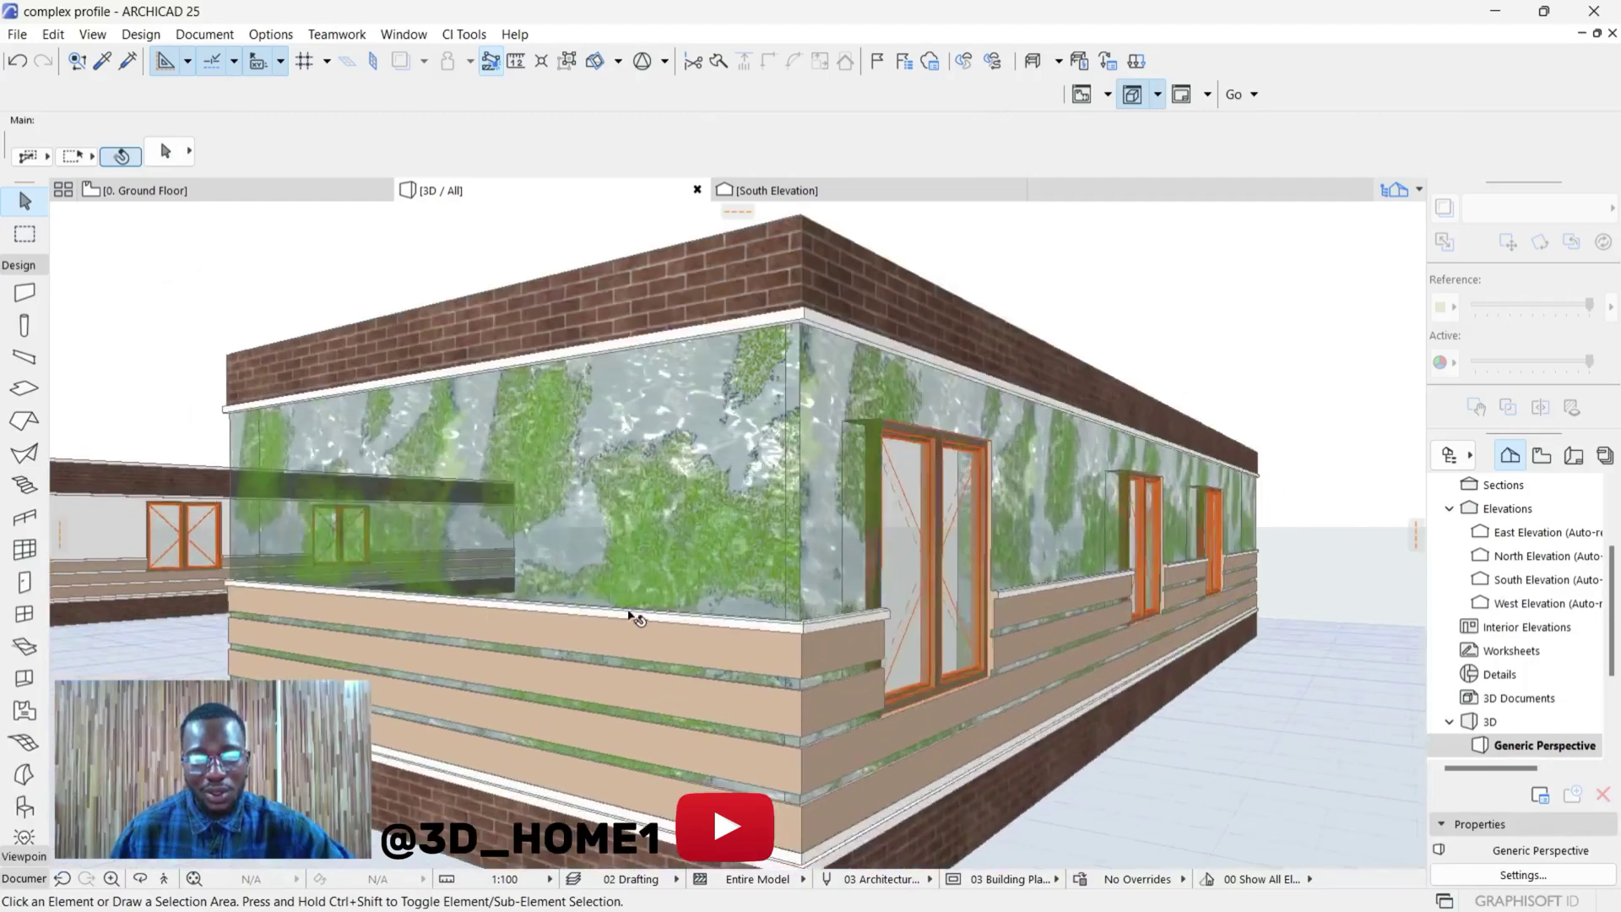
scroll(764, 532, down, 3)
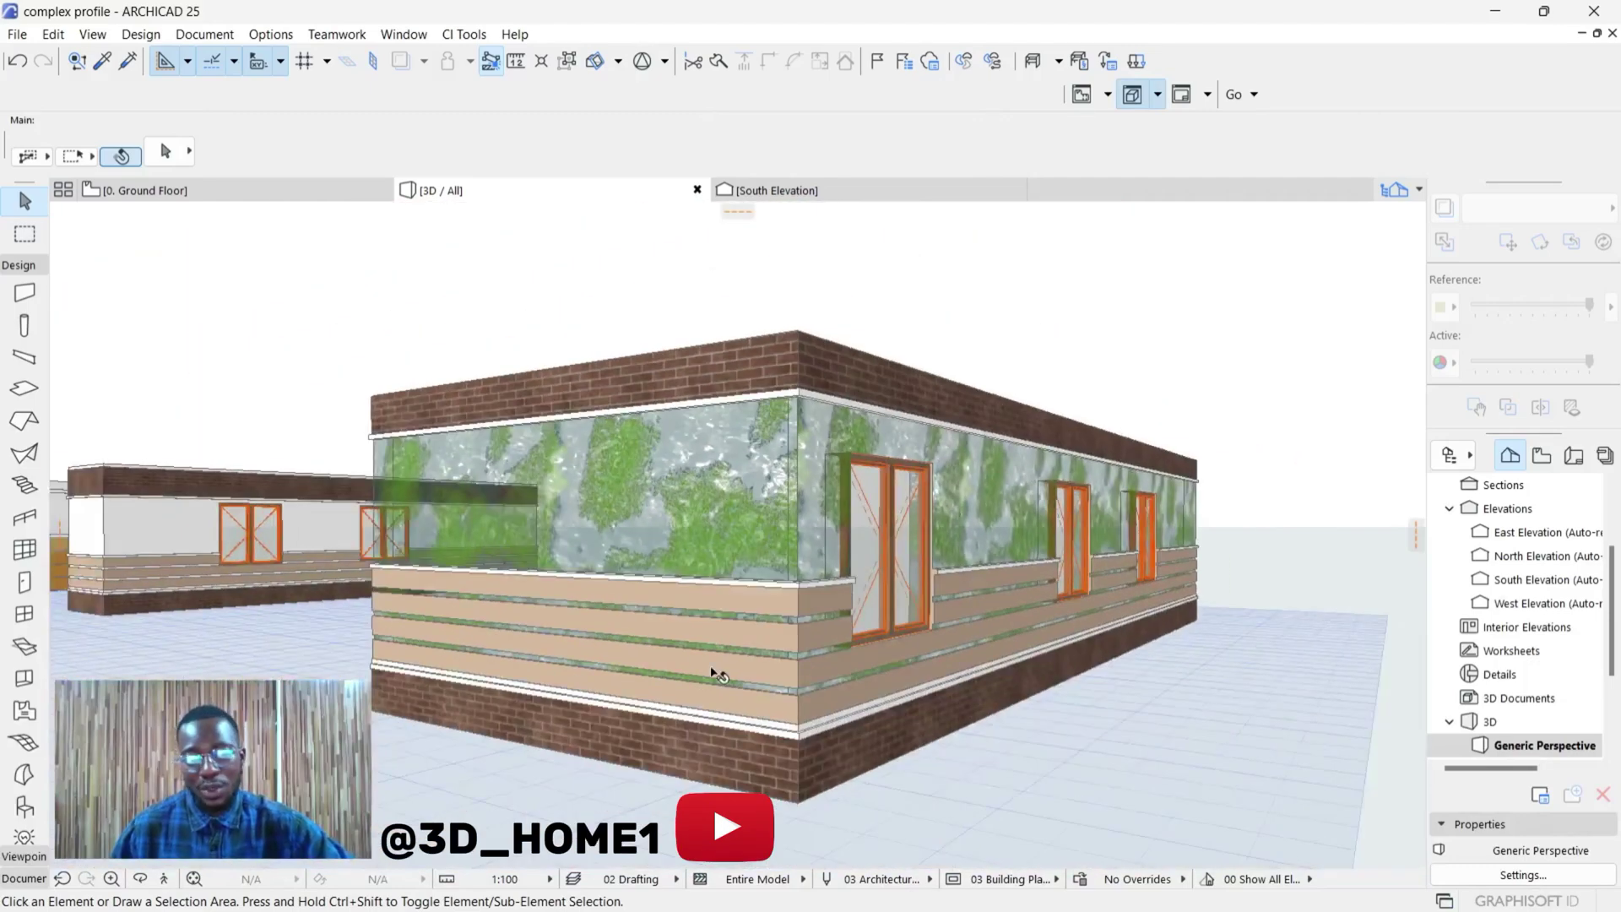
scroll(774, 550, up, 4)
scroll(774, 550, down, 4)
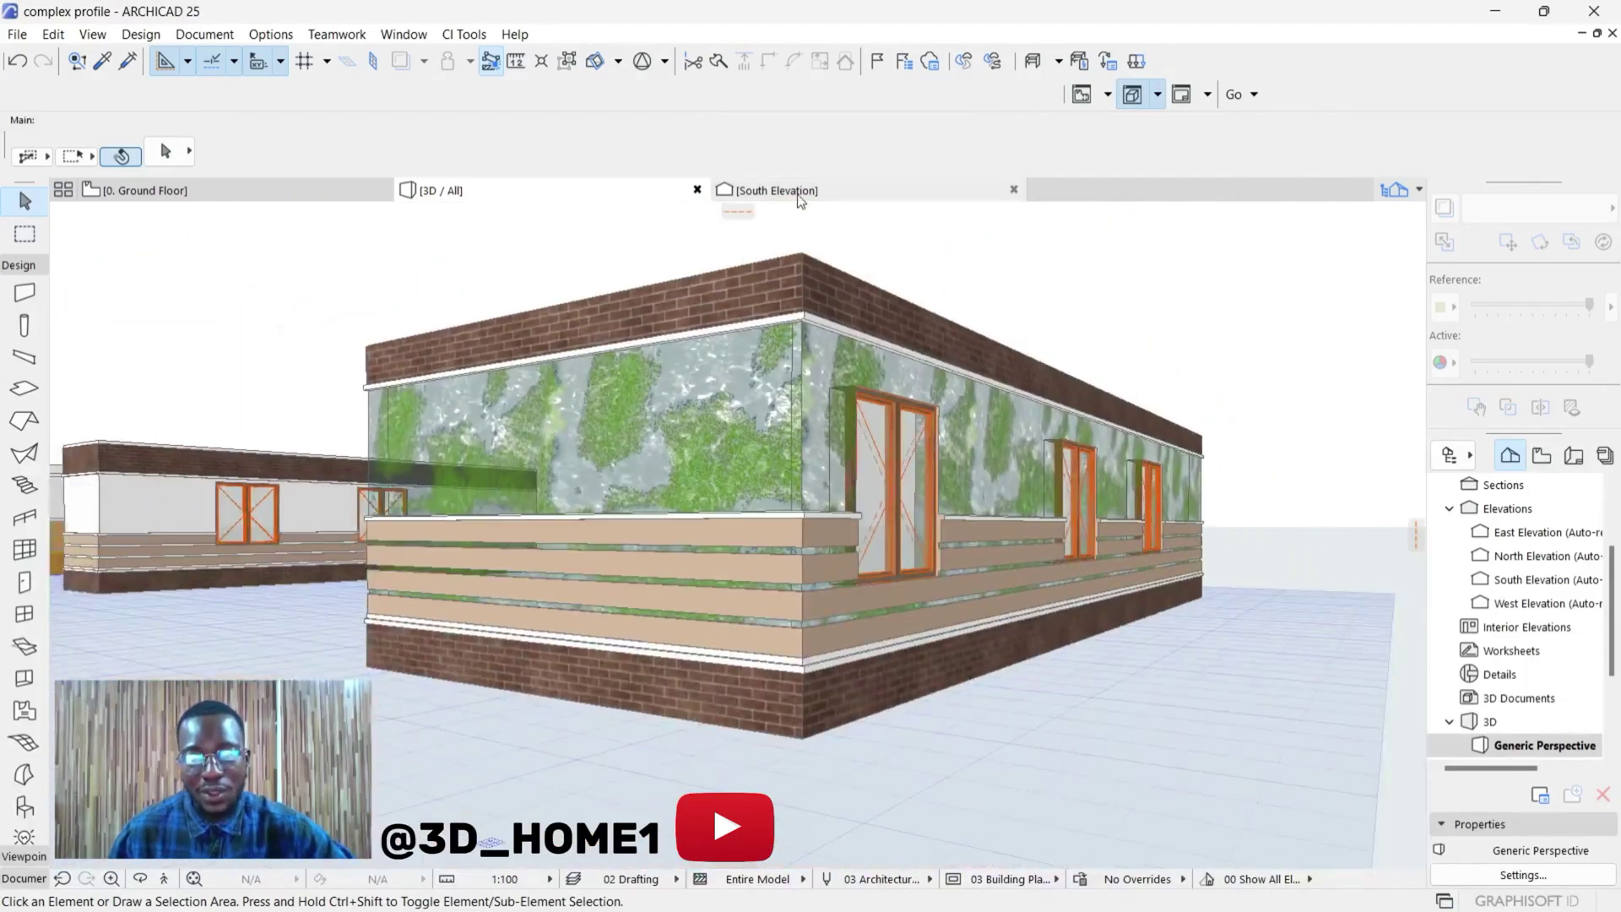
- Open the short wall's 3D WALL 2 profile for editing and set the main wall body's building material to Plaster - Lime Sand
click(724, 502)
right_click(737, 391)
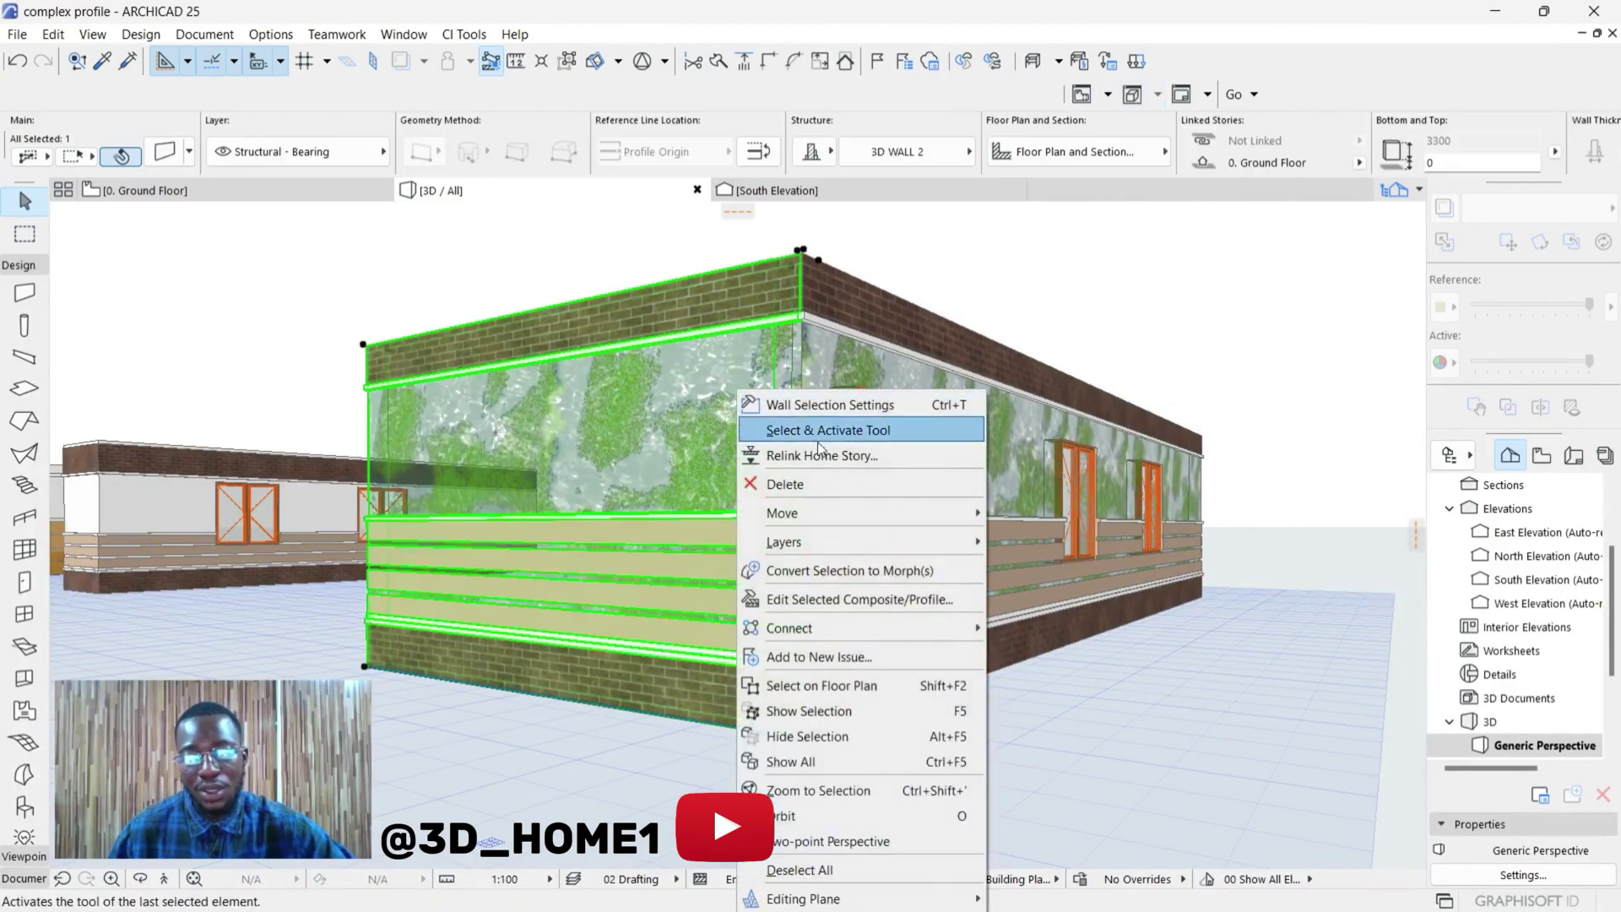
click(814, 599)
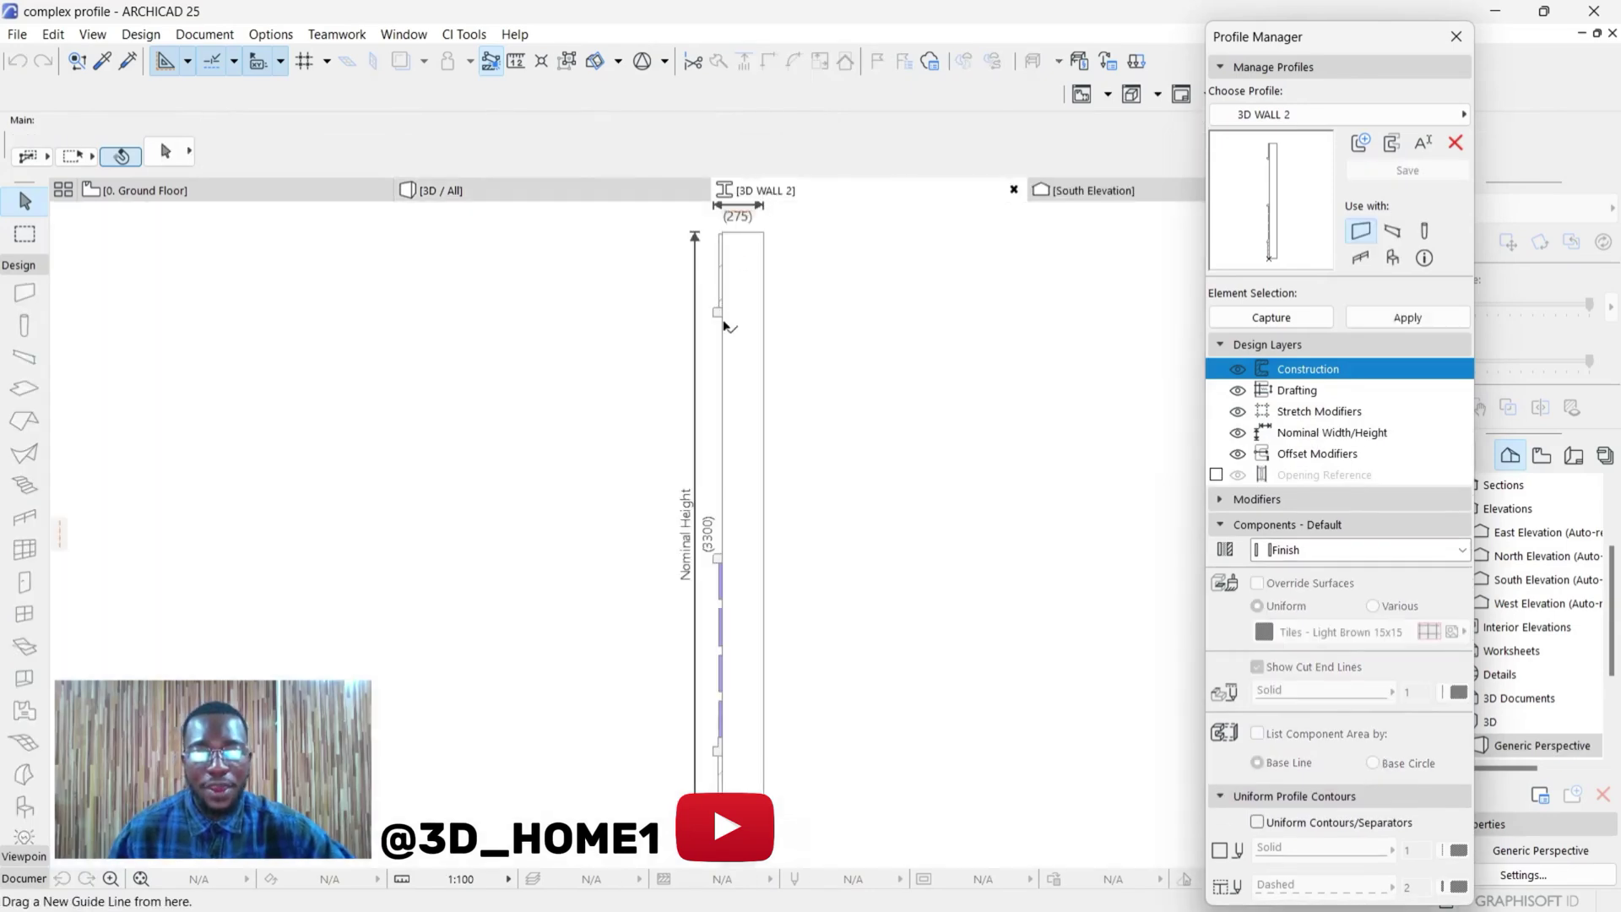
click(733, 328)
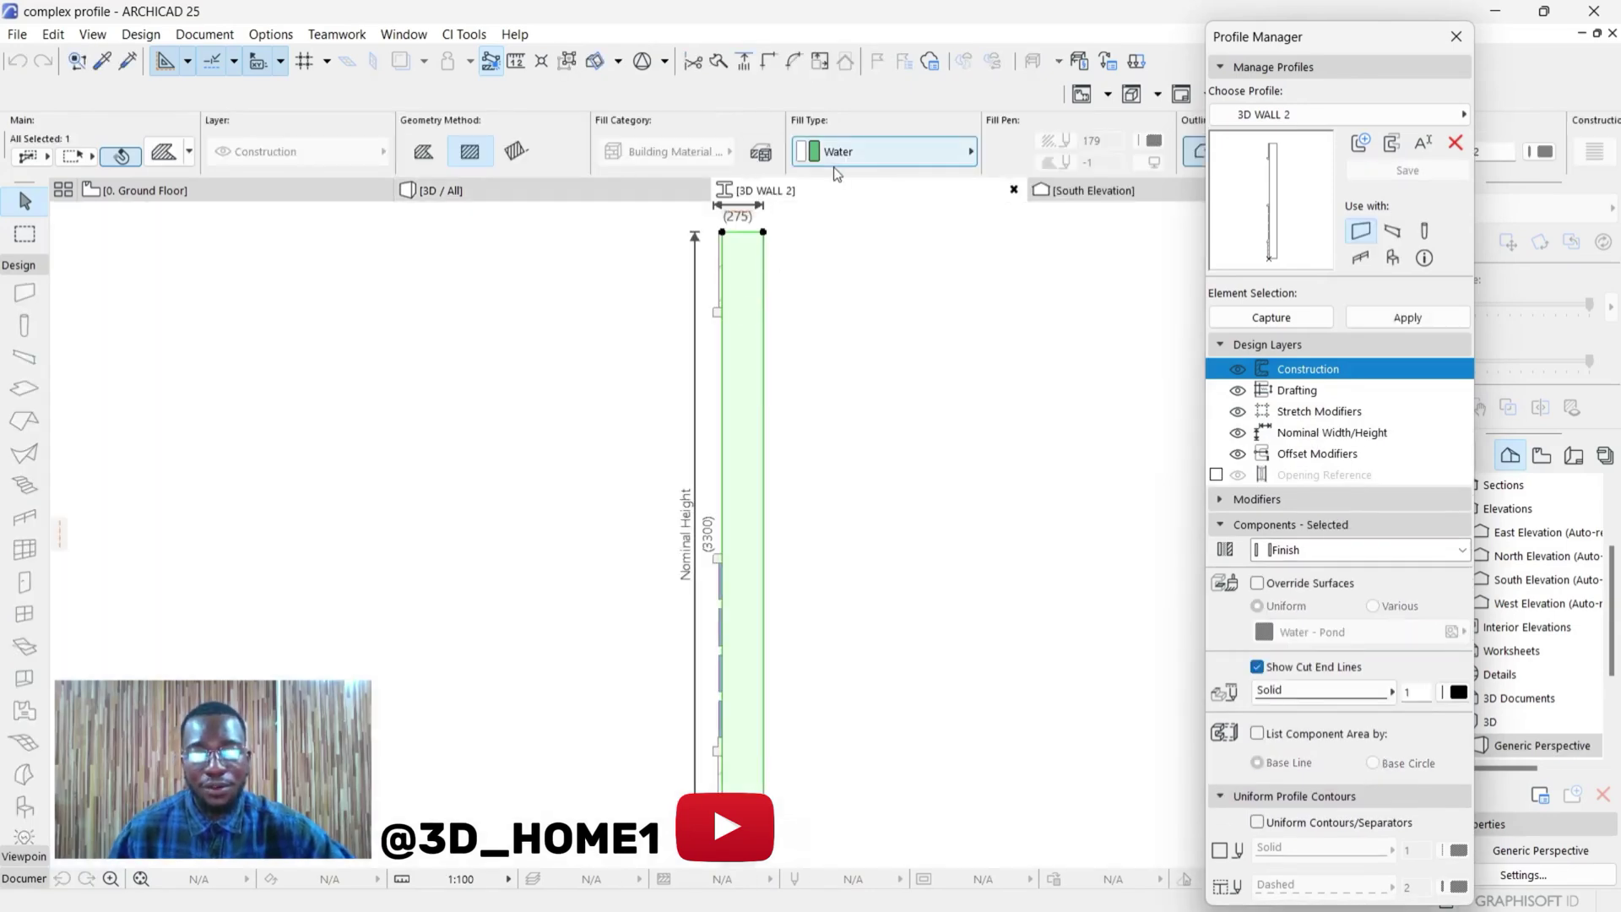
click(846, 153)
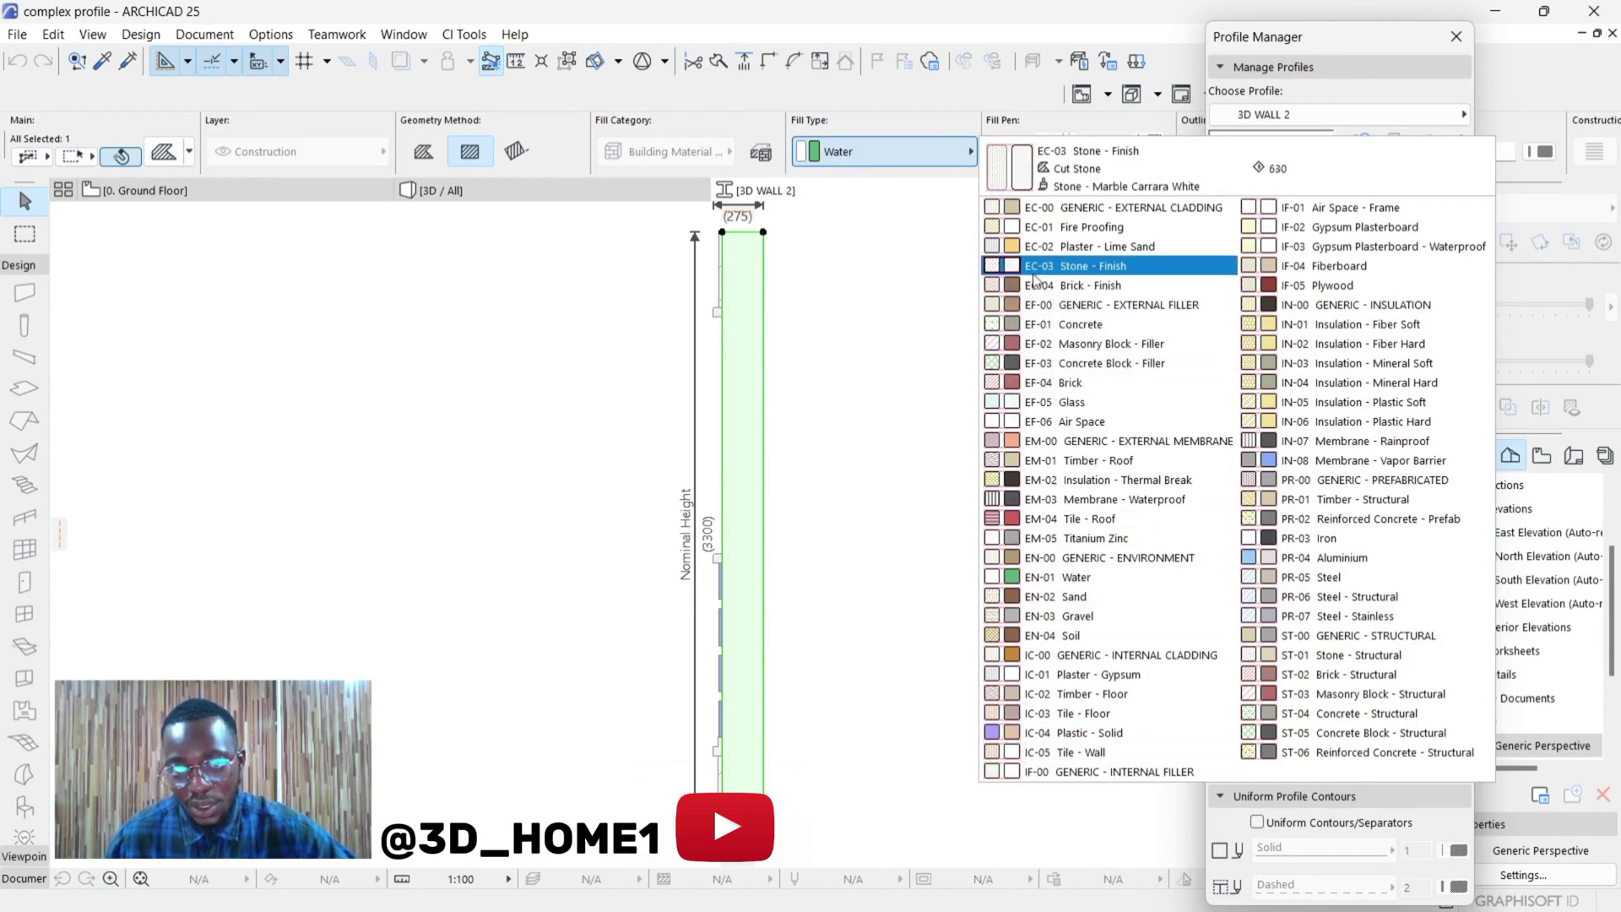
click(1036, 246)
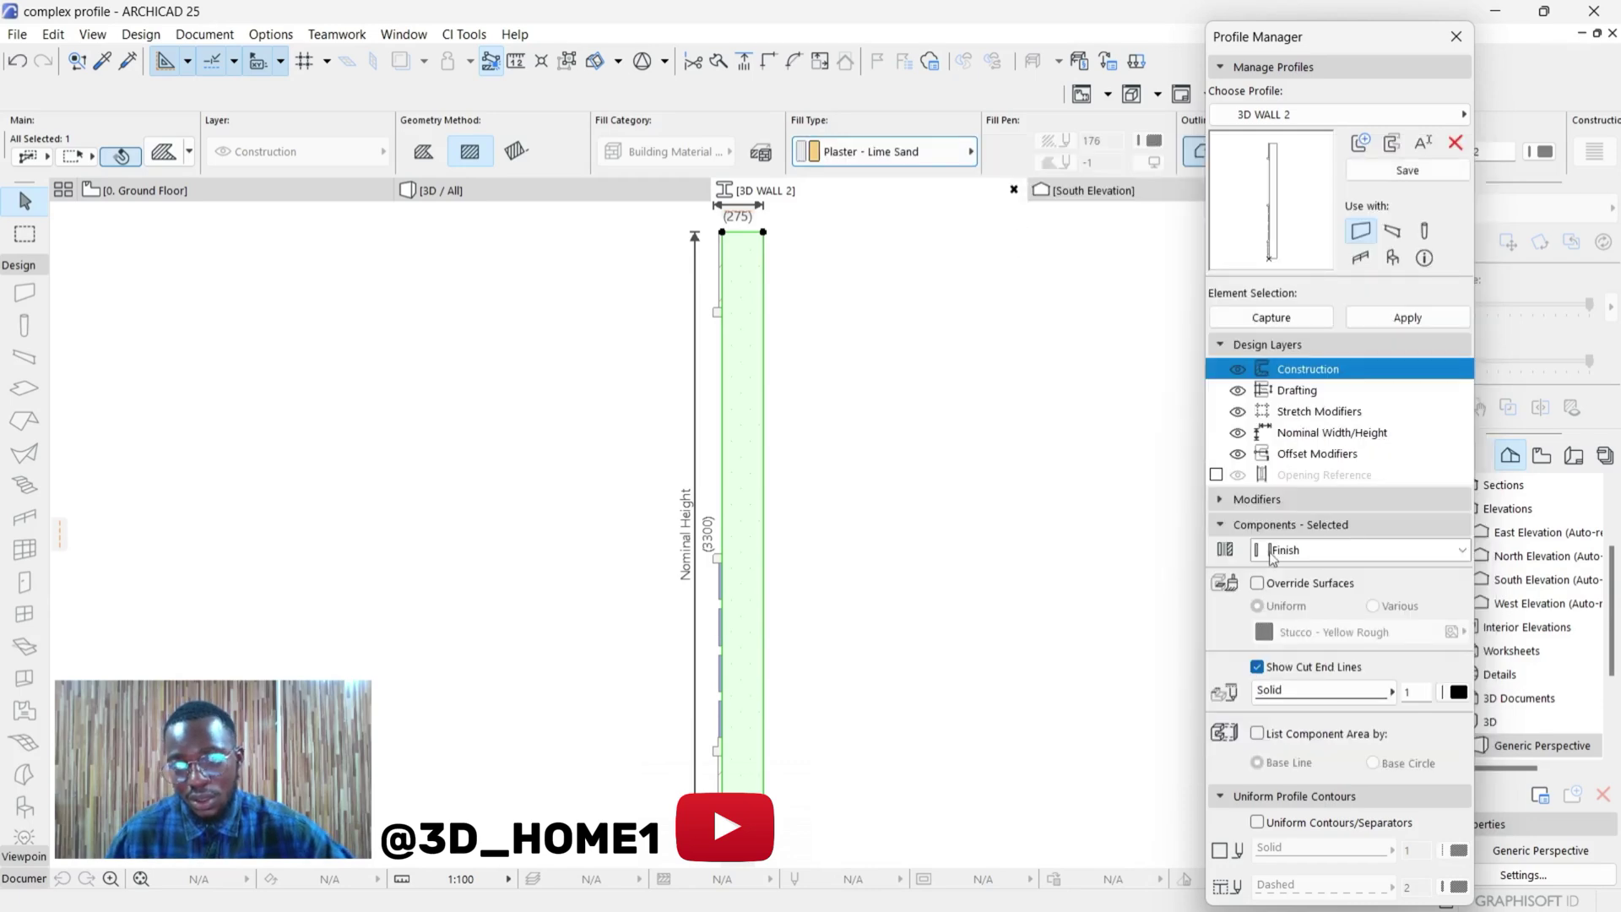
- Apply the Plaster - Lime Sand profile to the wall, close the Profile Manager and check the corner in 3D
click(937, 402)
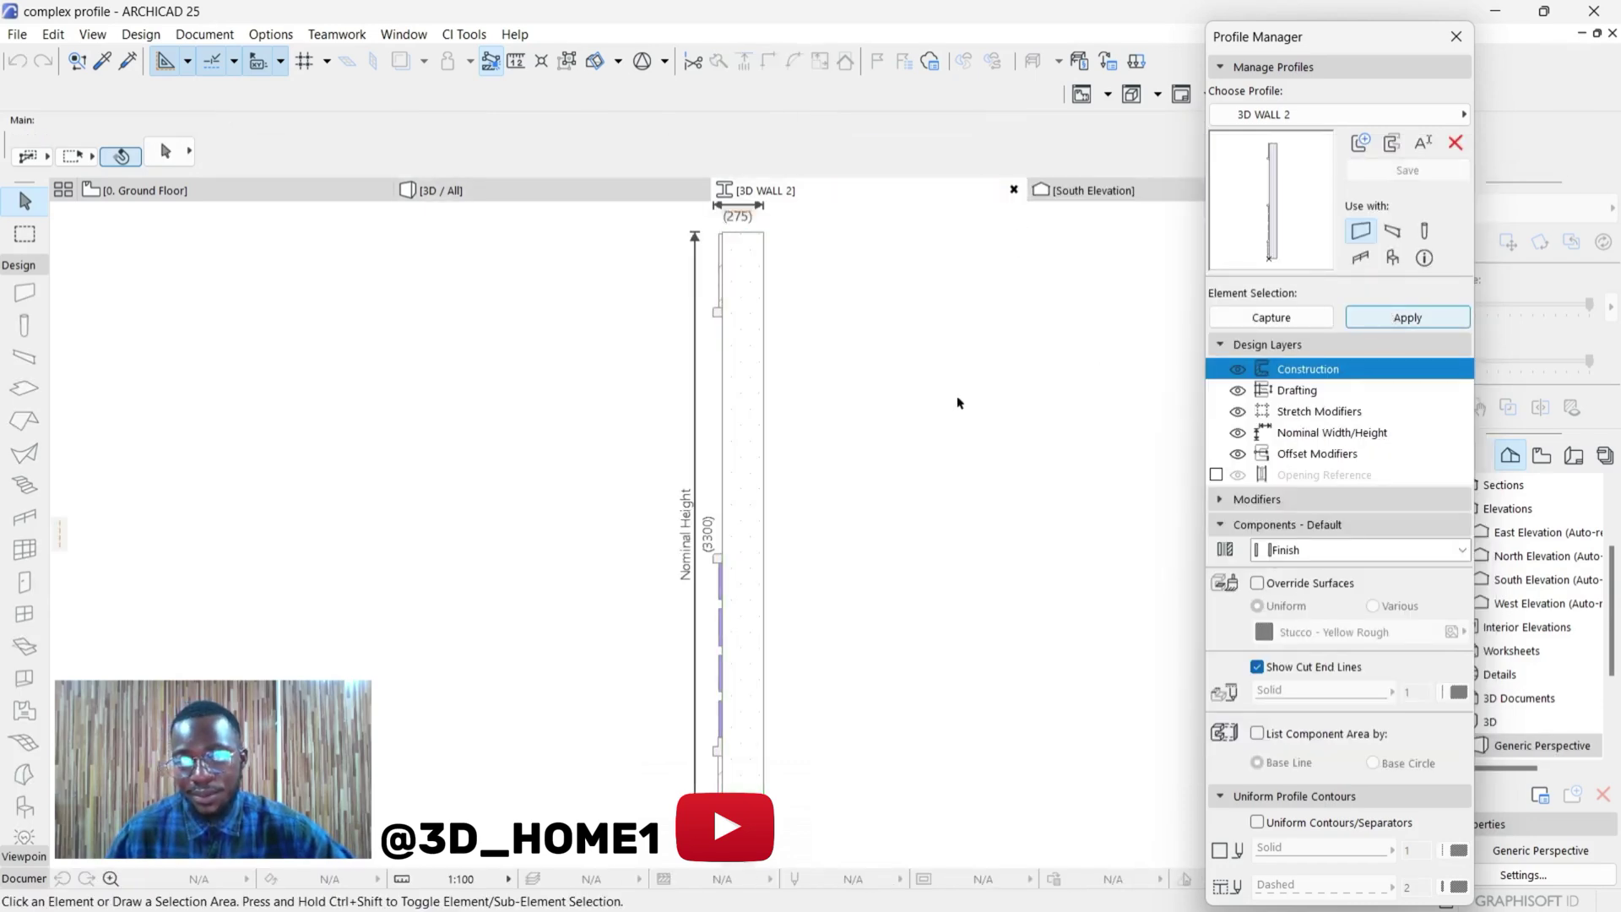
click(1456, 36)
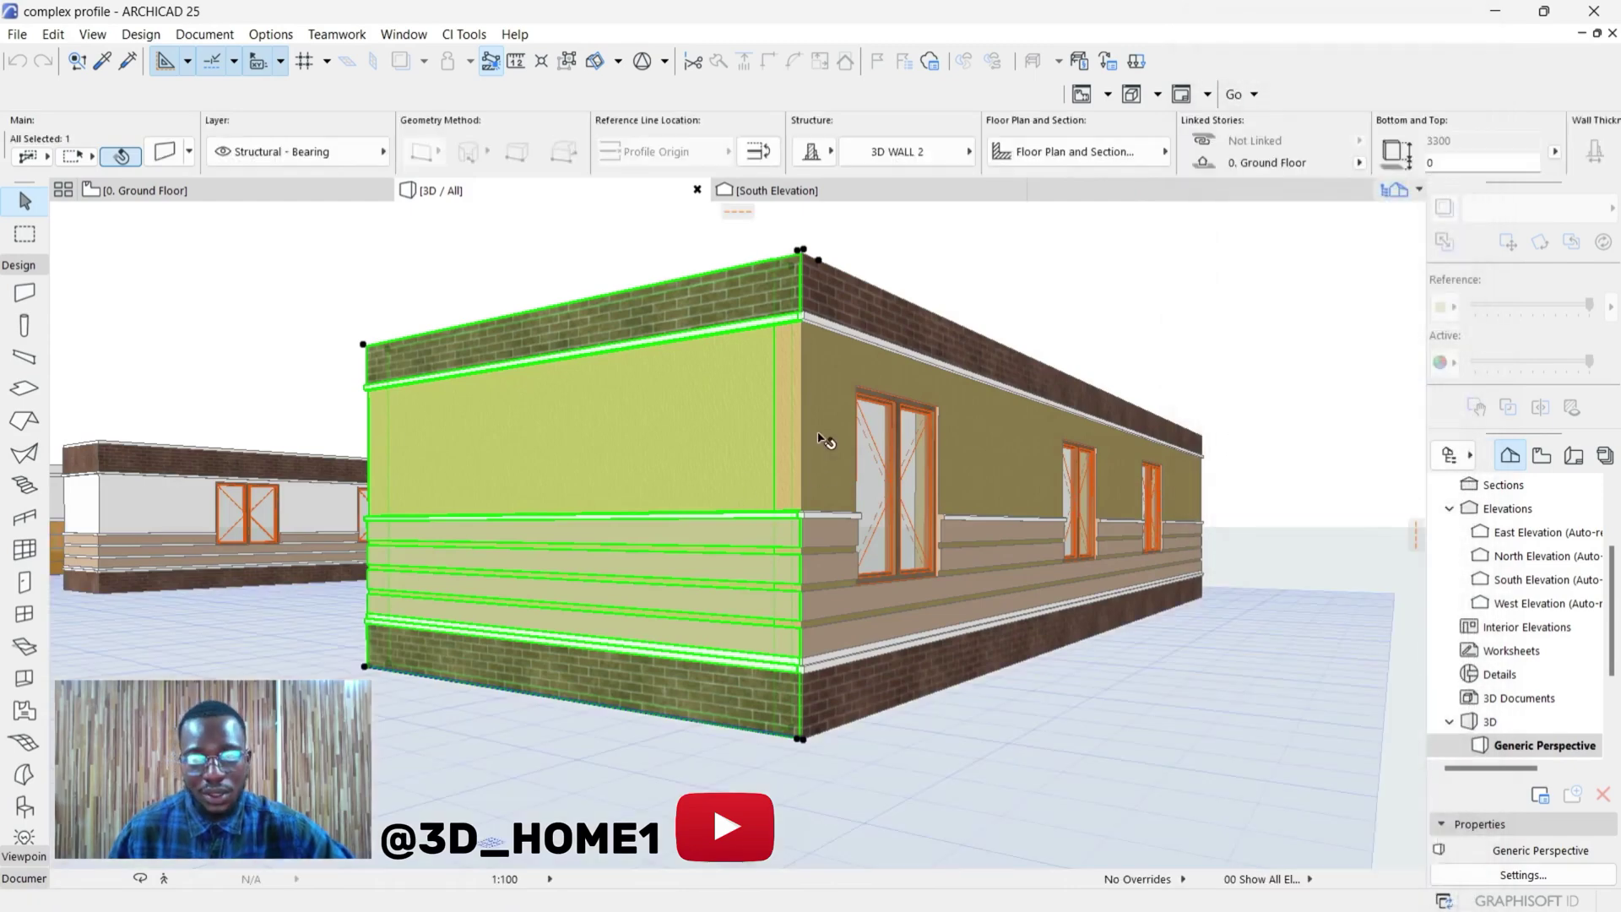
scroll(889, 611, up, 2)
scroll(755, 428, up, 3)
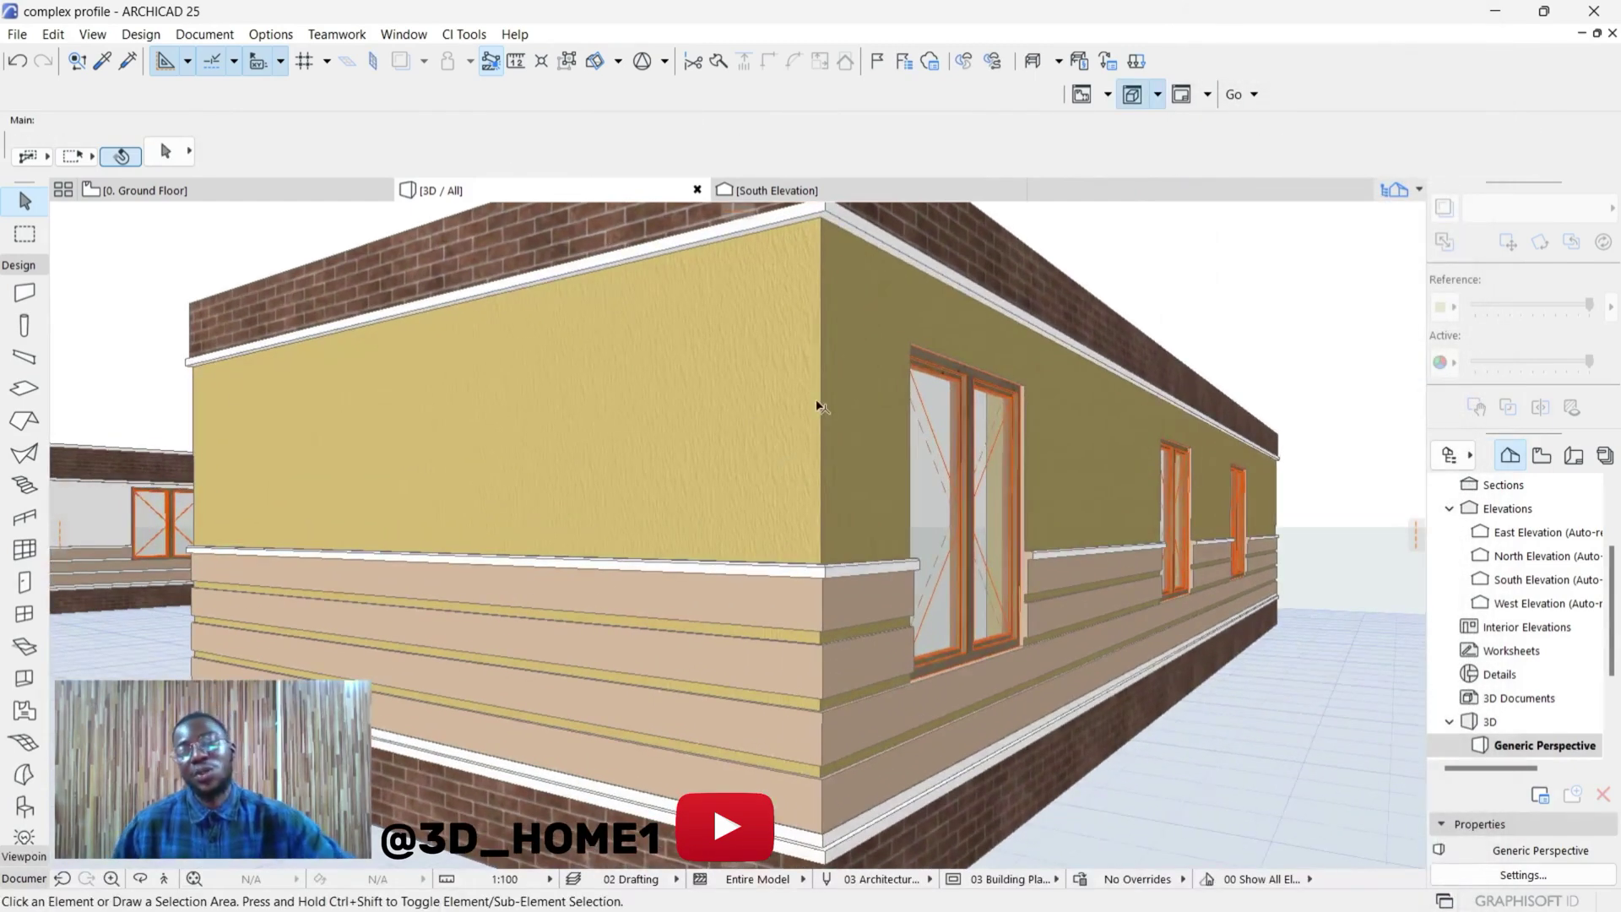
shift+middle_drag(818, 406, 811, 483)
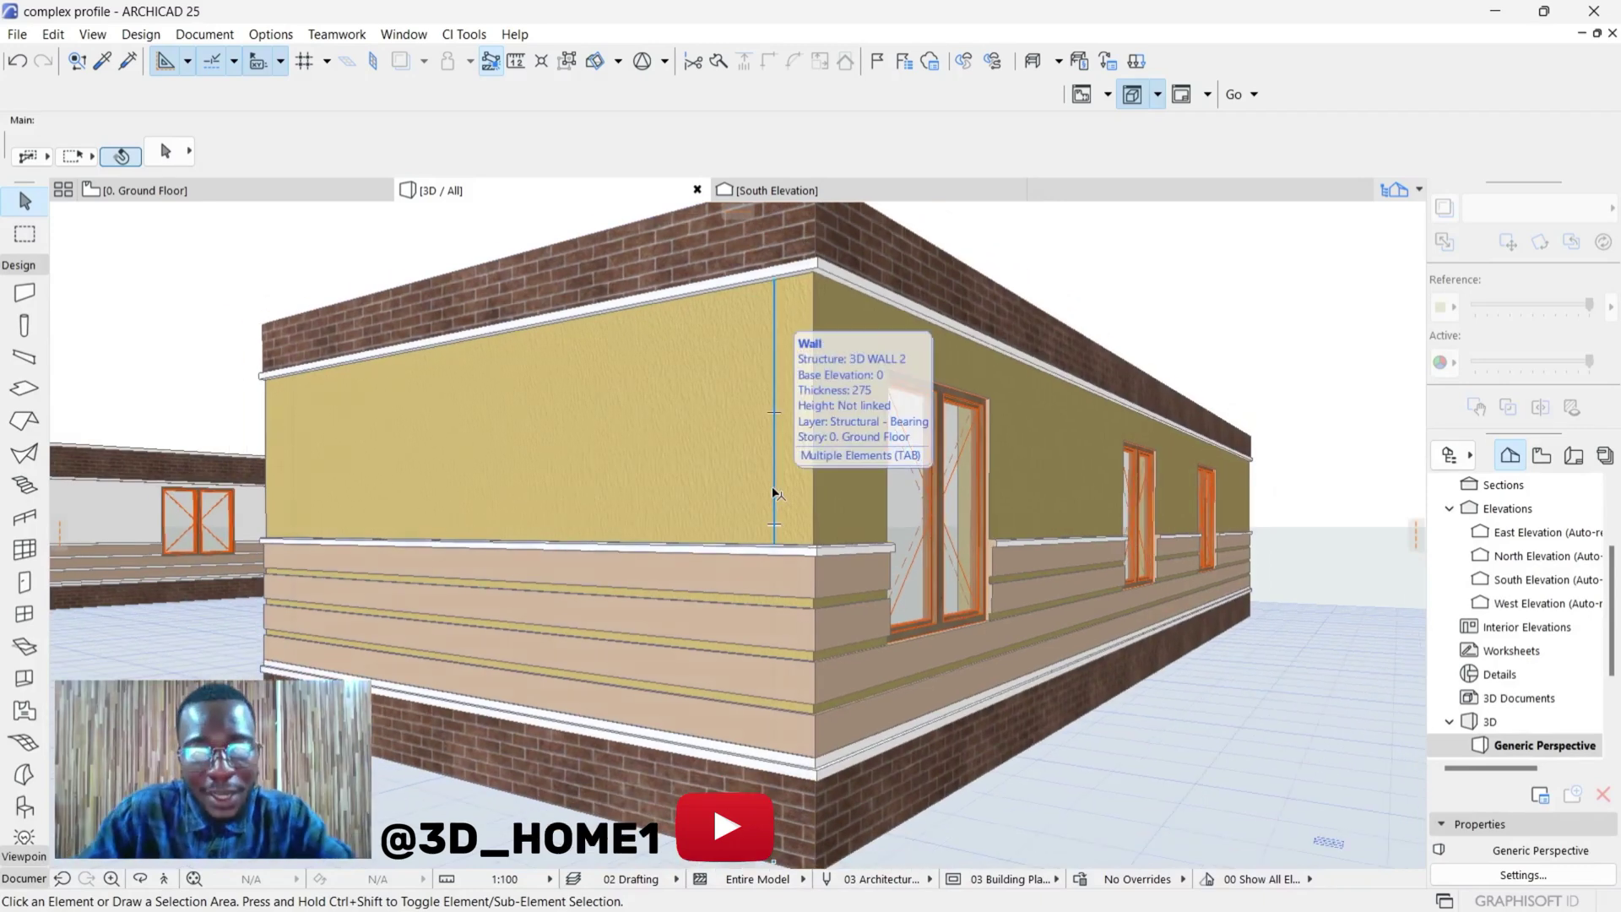
click(775, 493)
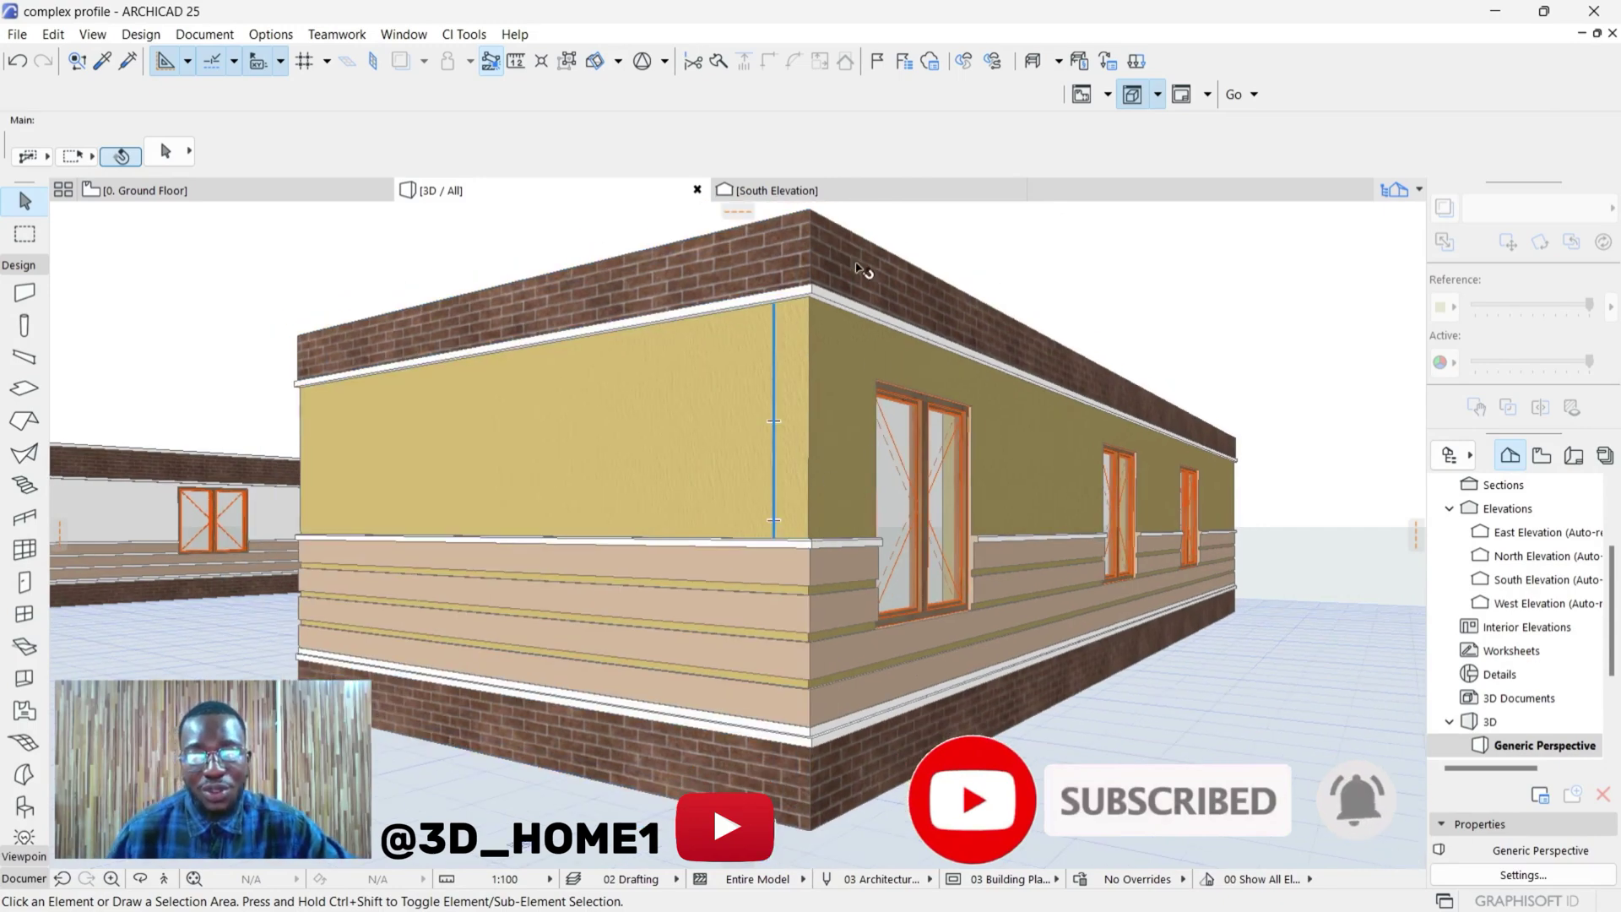
scroll(852, 574, down, 2)
scroll(855, 602, up, 1)
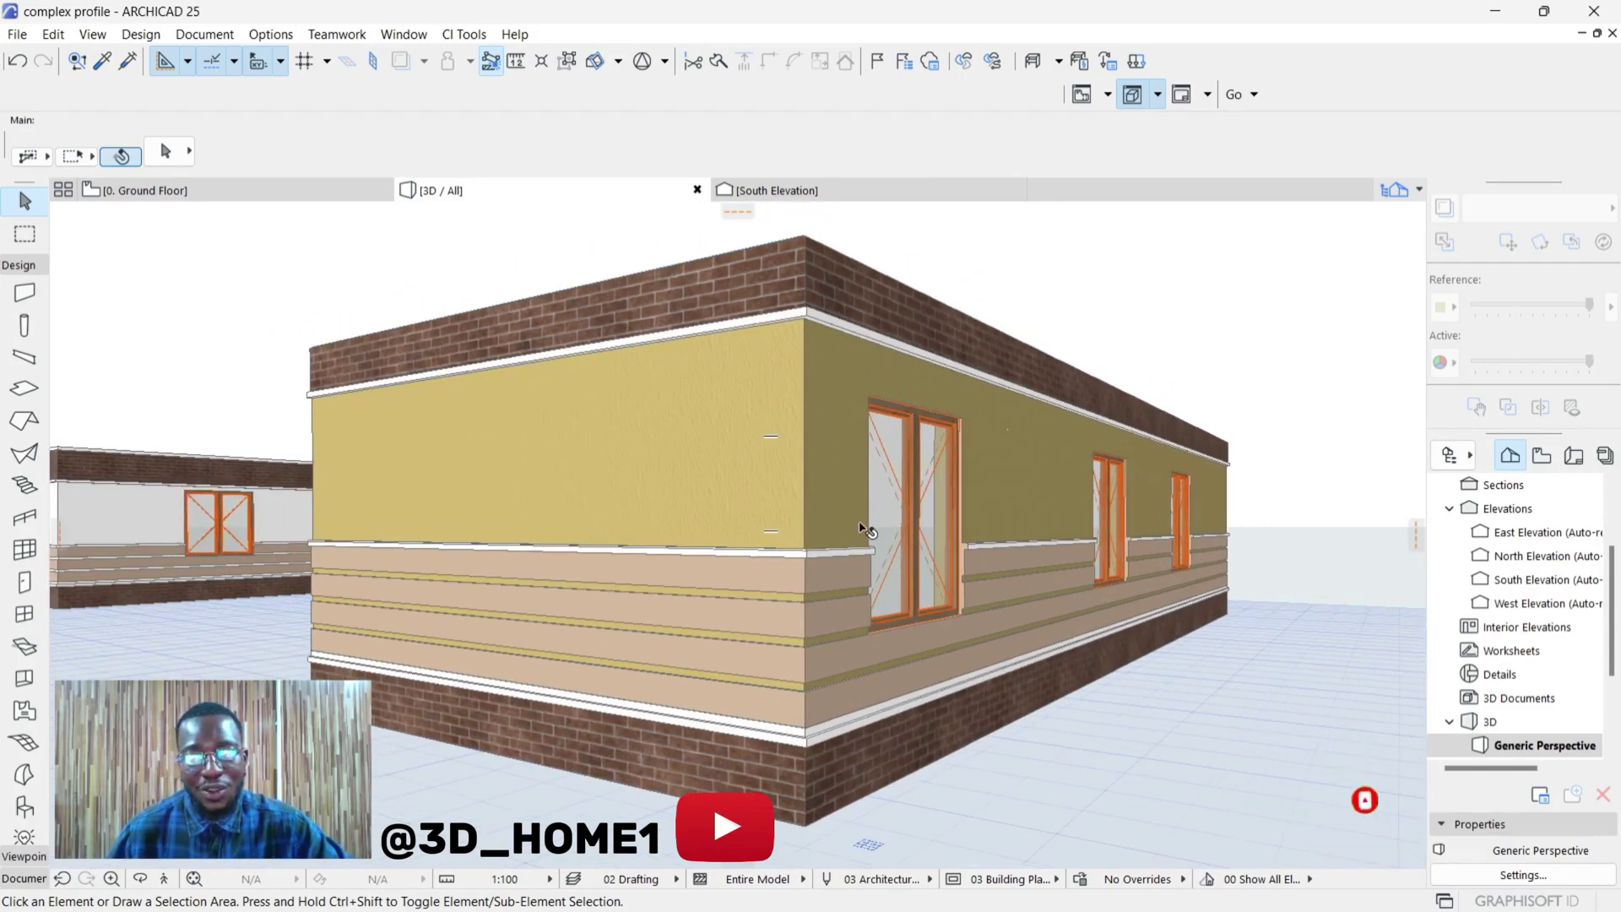